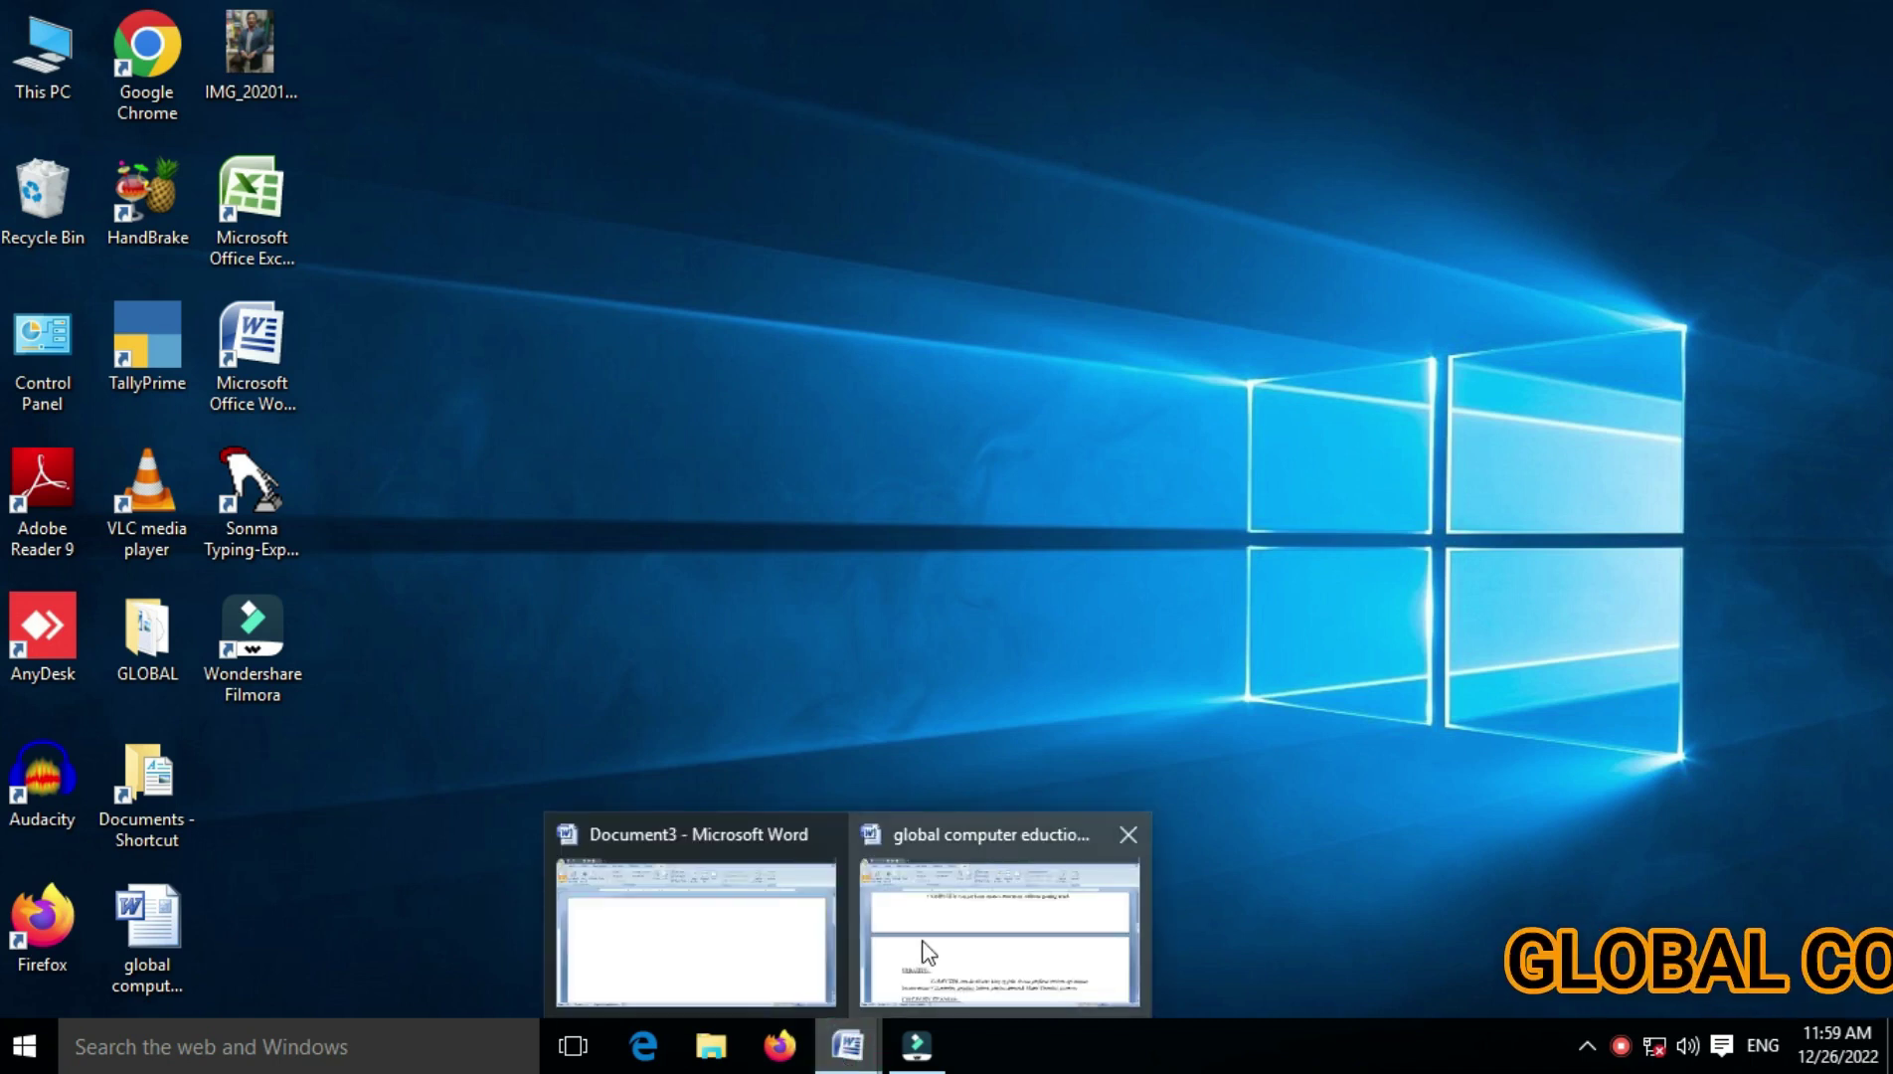
# - Bring up the 'global computer eduction' Word document from the taskbar
pyautogui.click(921, 945)
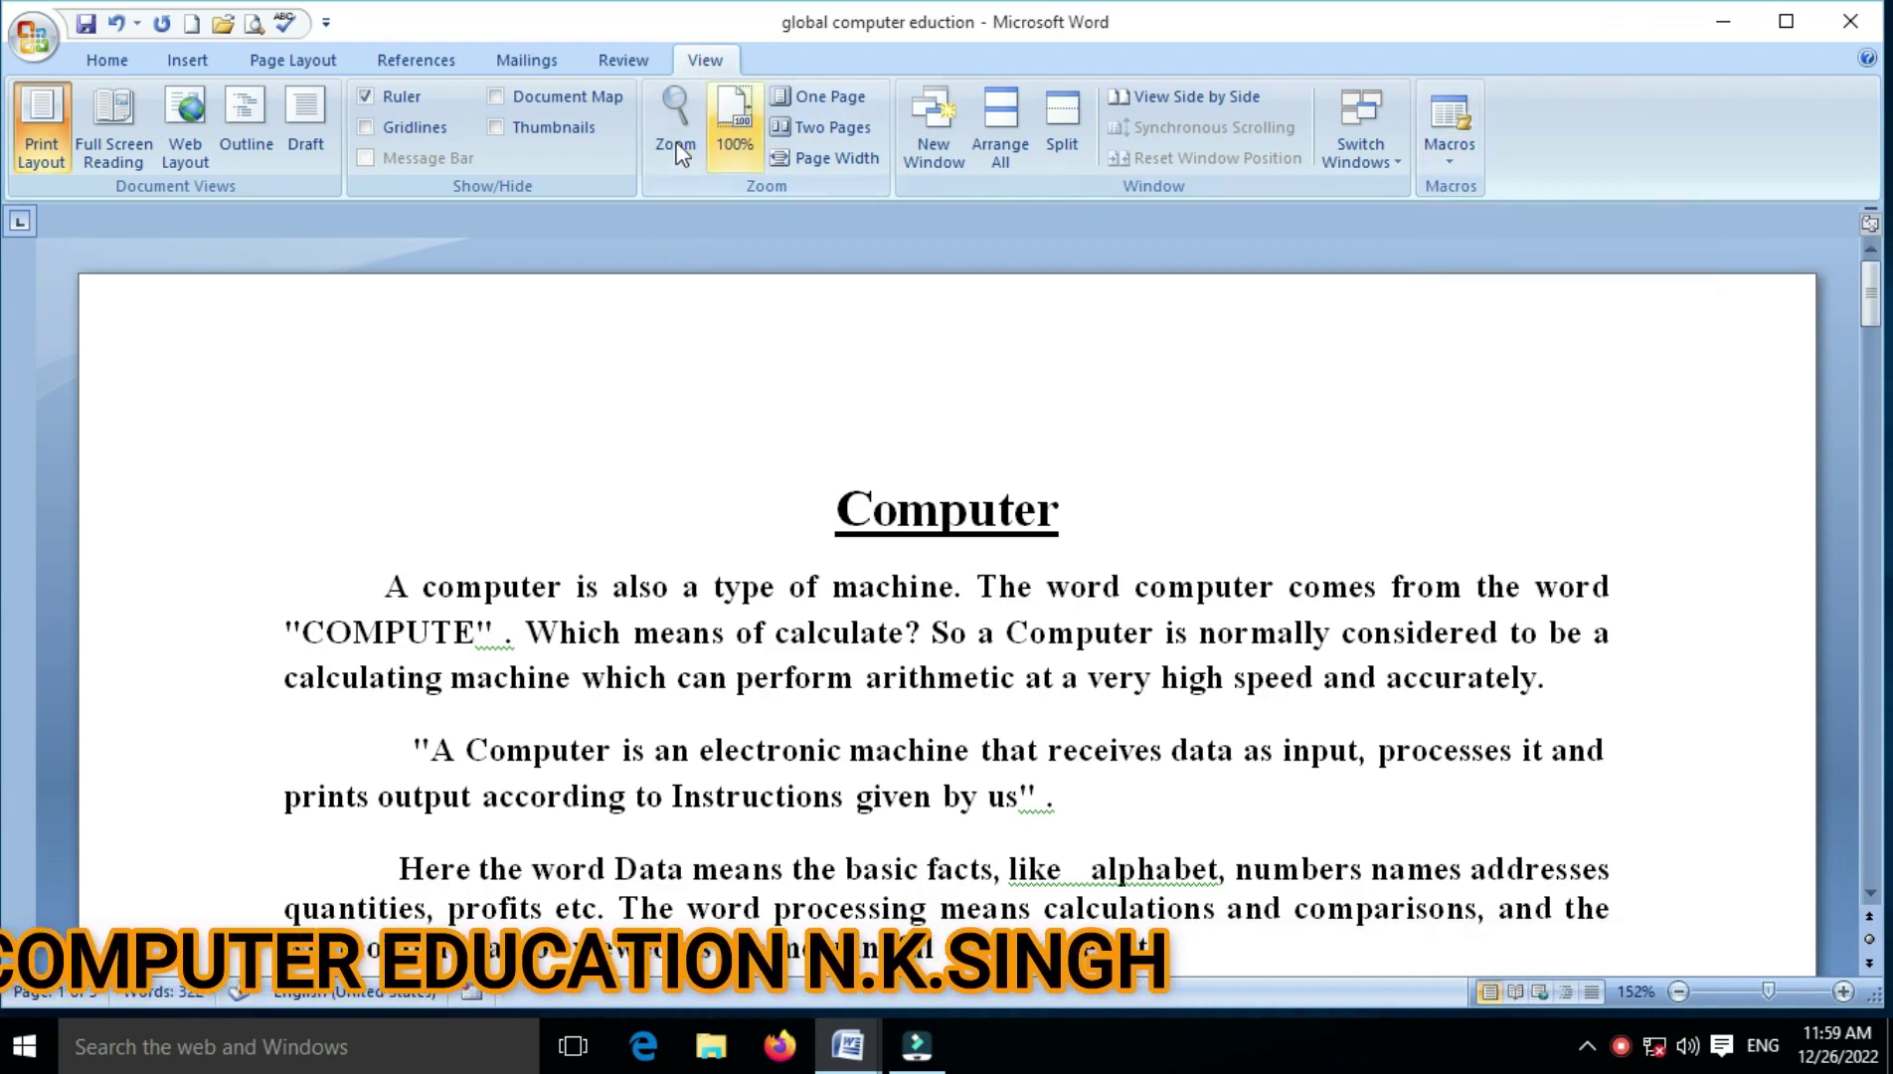
# - Look over the Review tab's proofing tools, return to View, and scroll the document
pyautogui.click(639, 61)
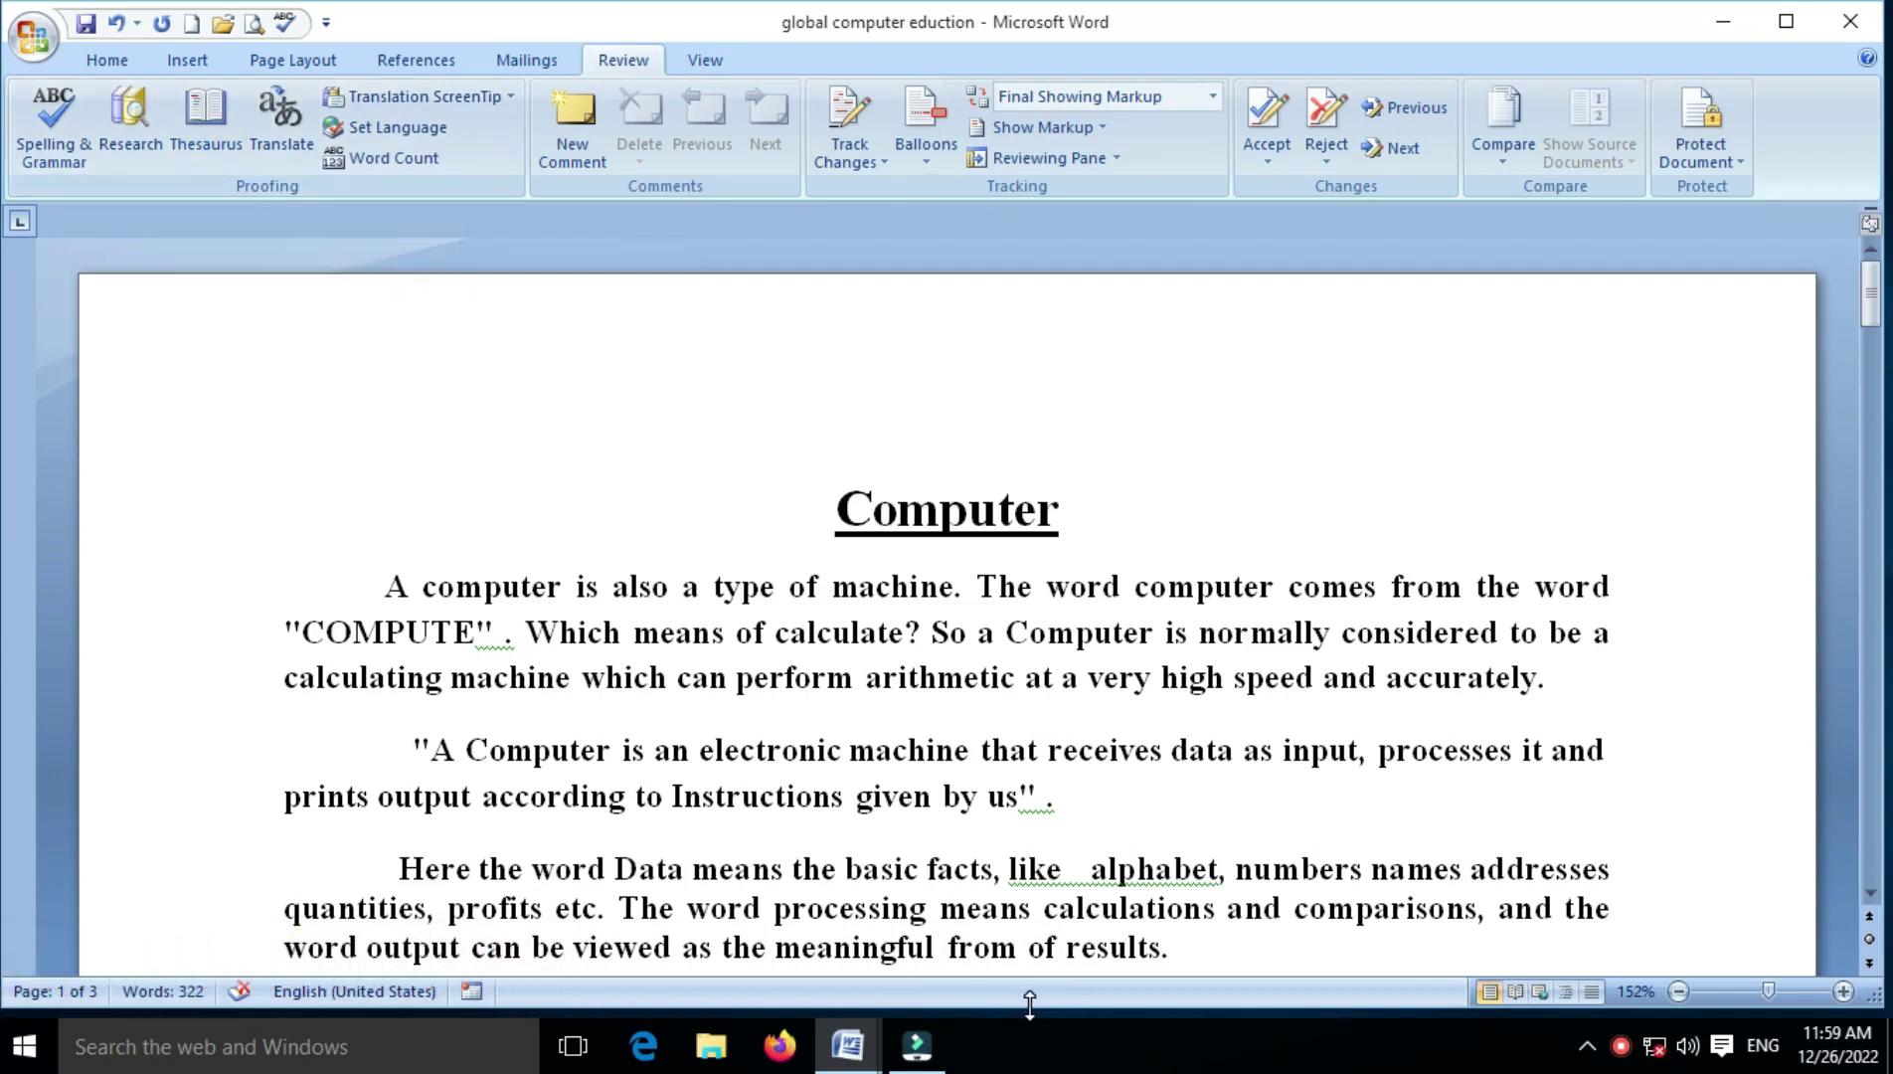
pyautogui.click(706, 62)
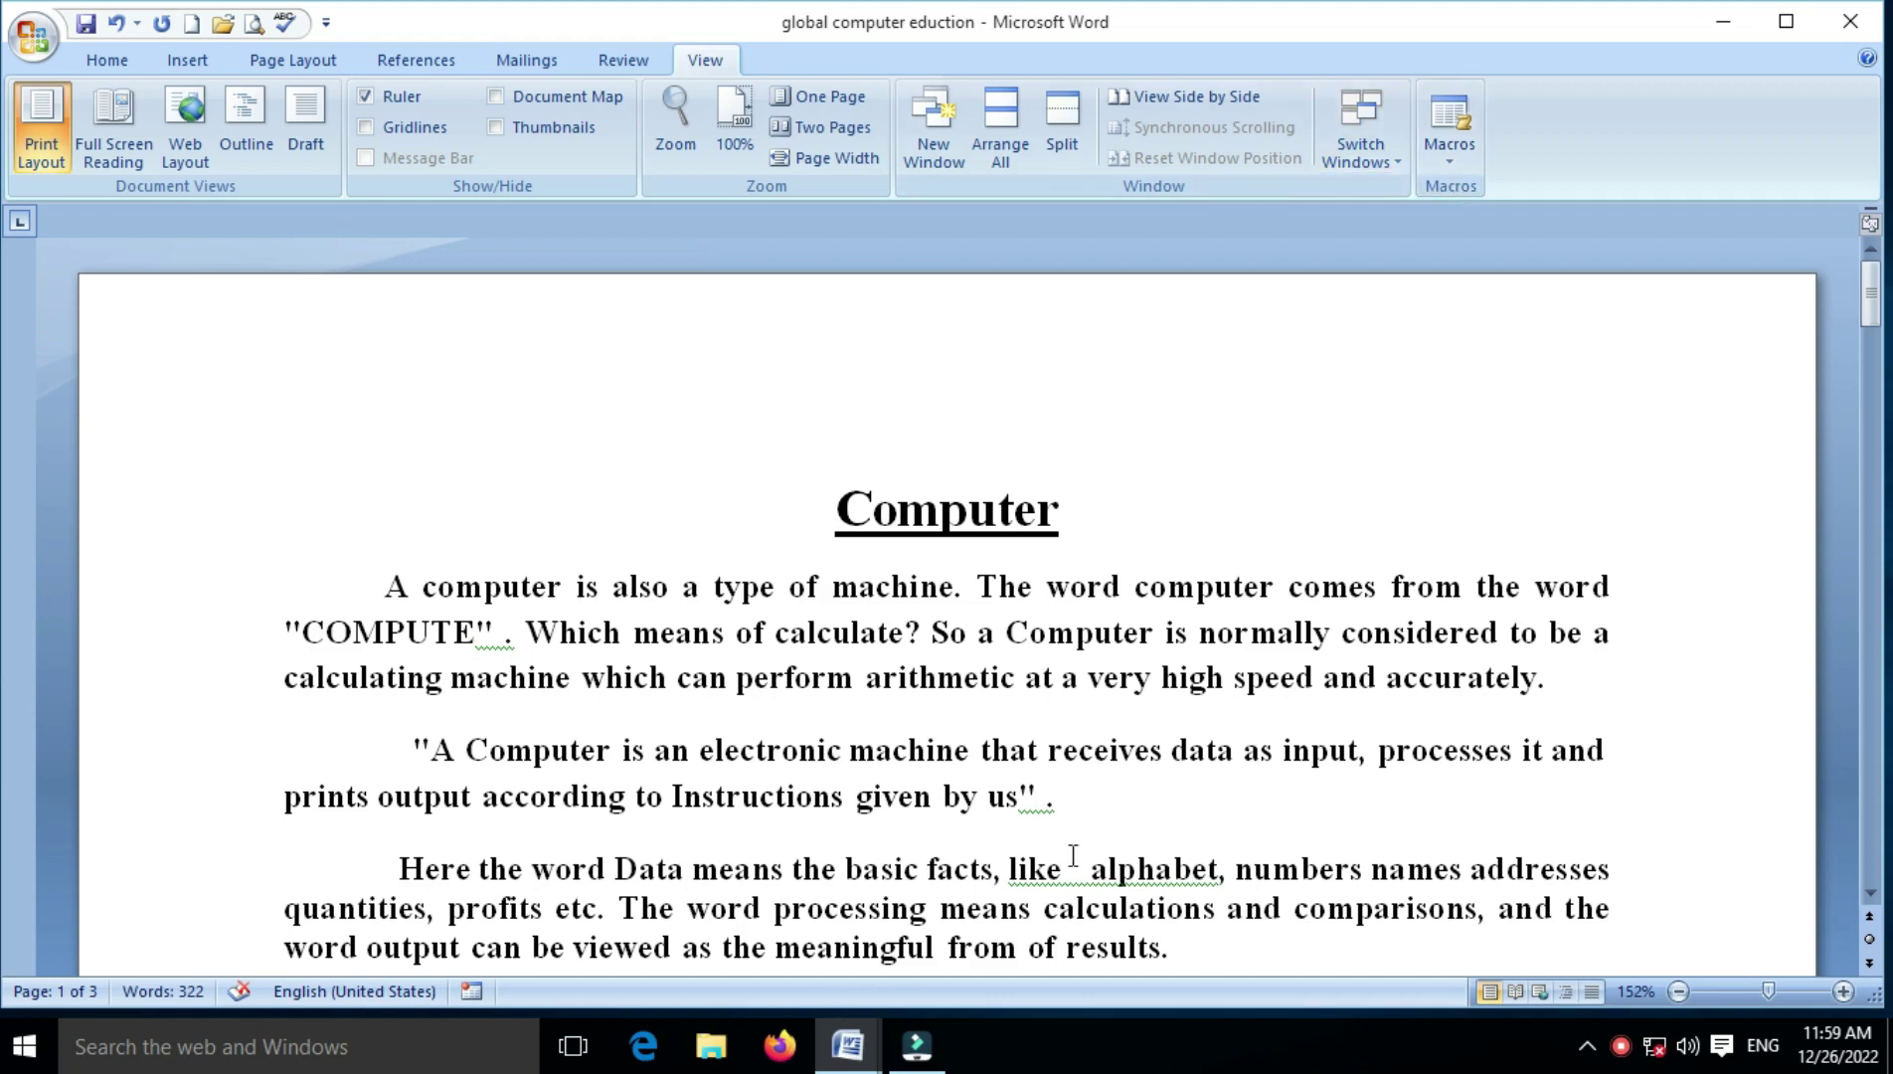
pyautogui.click(976, 585)
pyautogui.scroll(-3, 1119, 661)
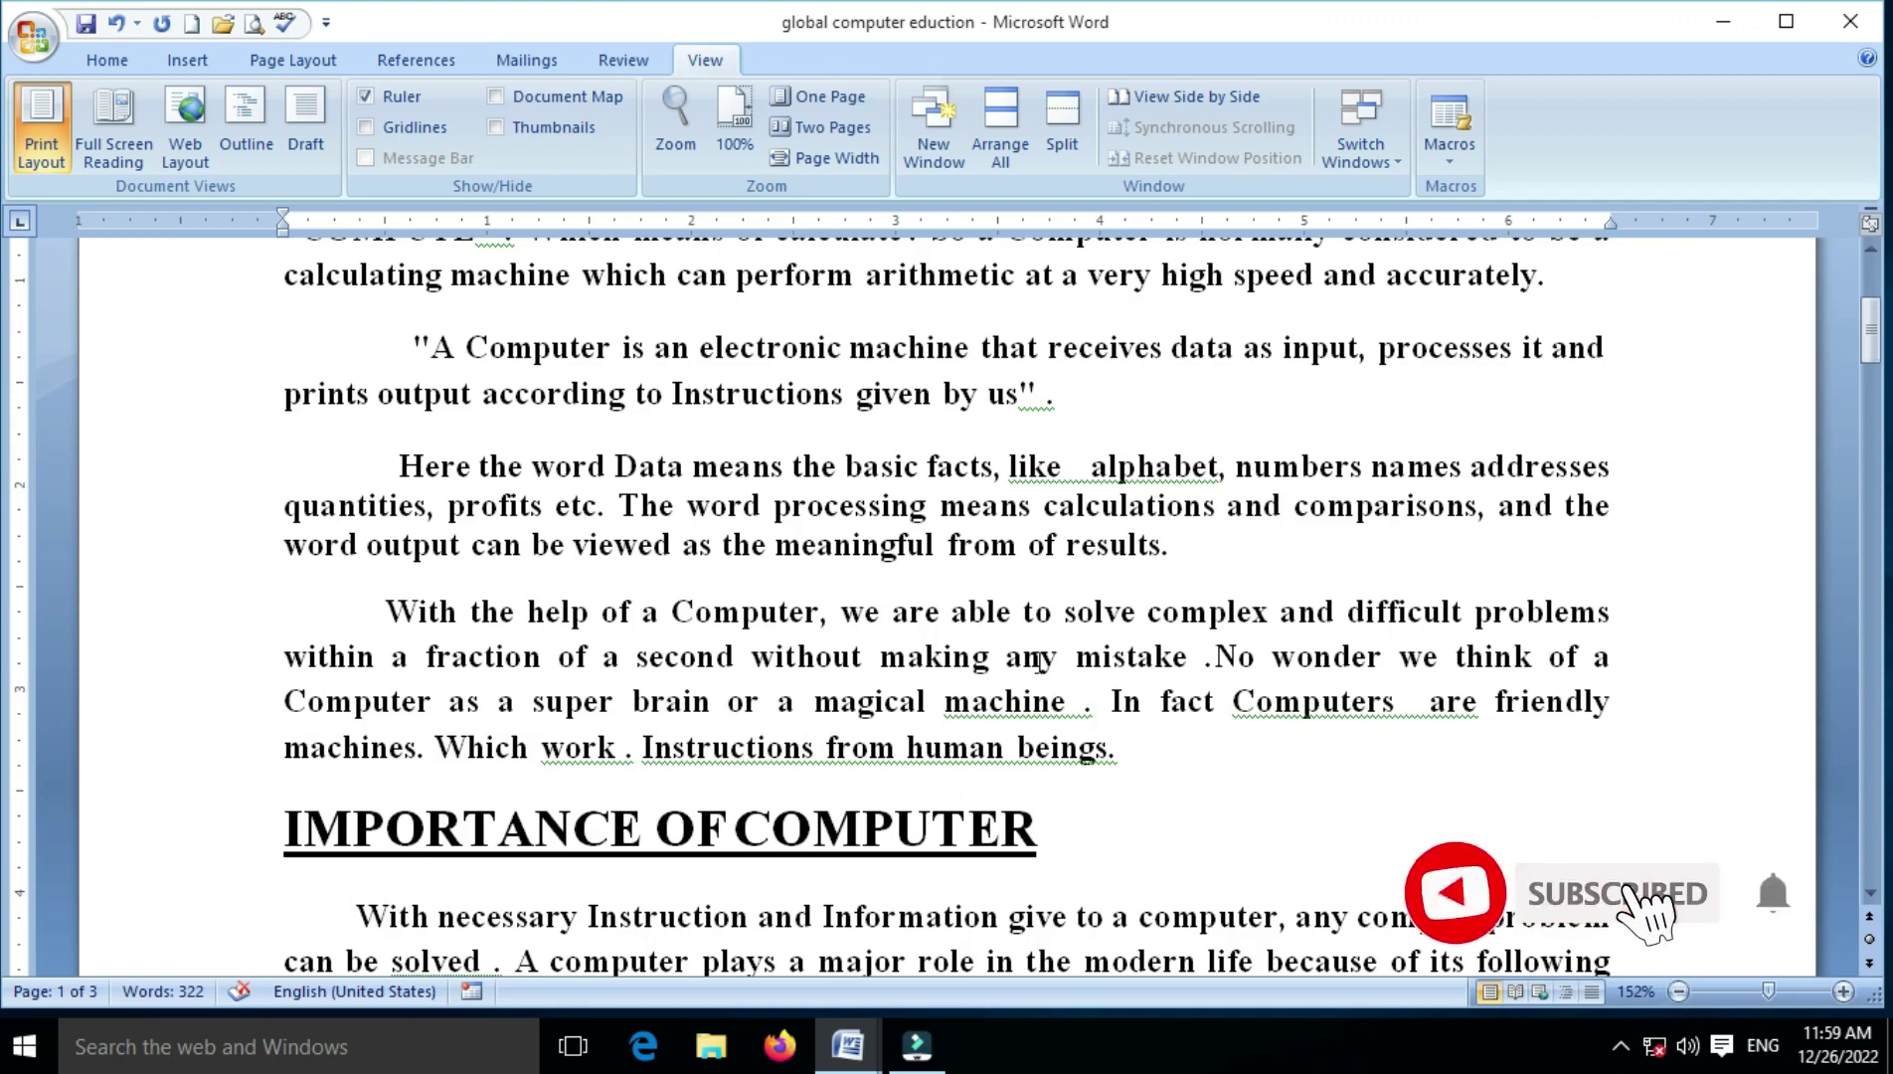
pyautogui.scroll(-4, 953, 638)
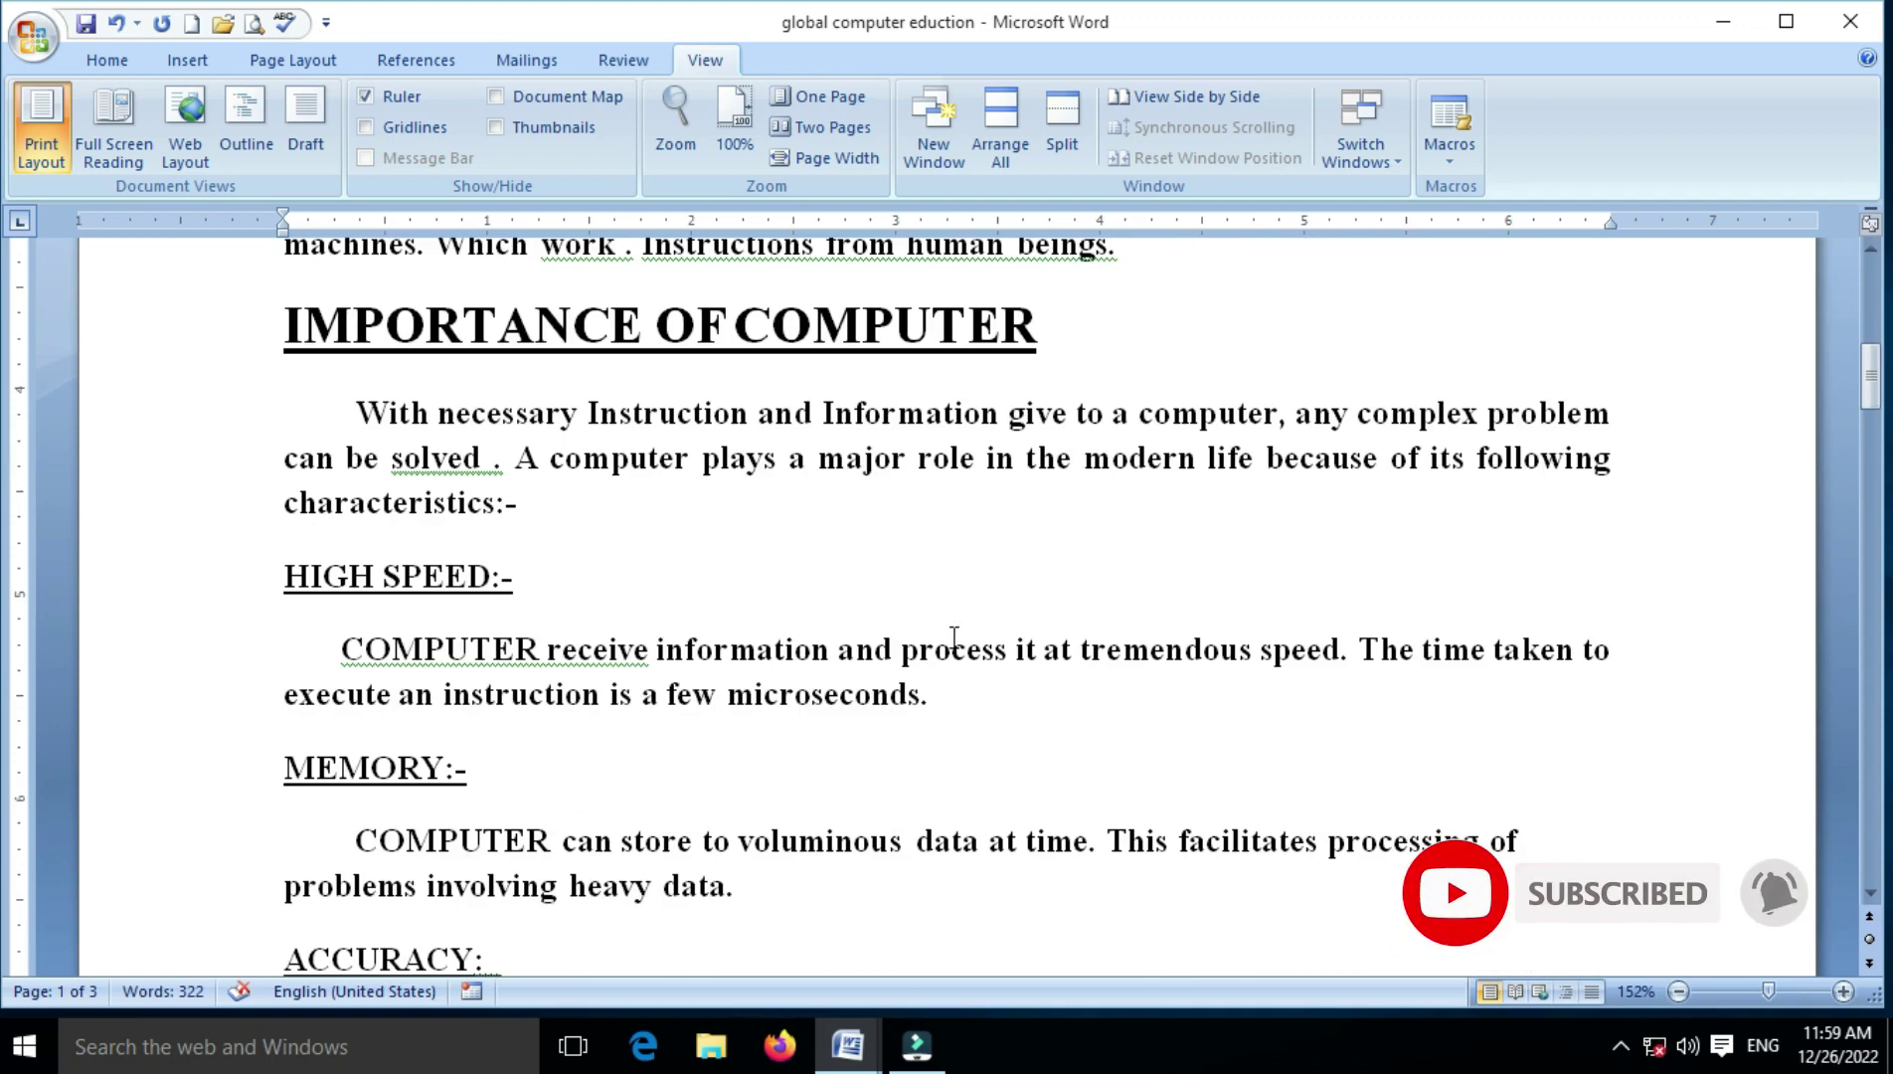
pyautogui.scroll(4, 953, 637)
pyautogui.scroll(3, 953, 637)
pyautogui.scroll(-4, 953, 637)
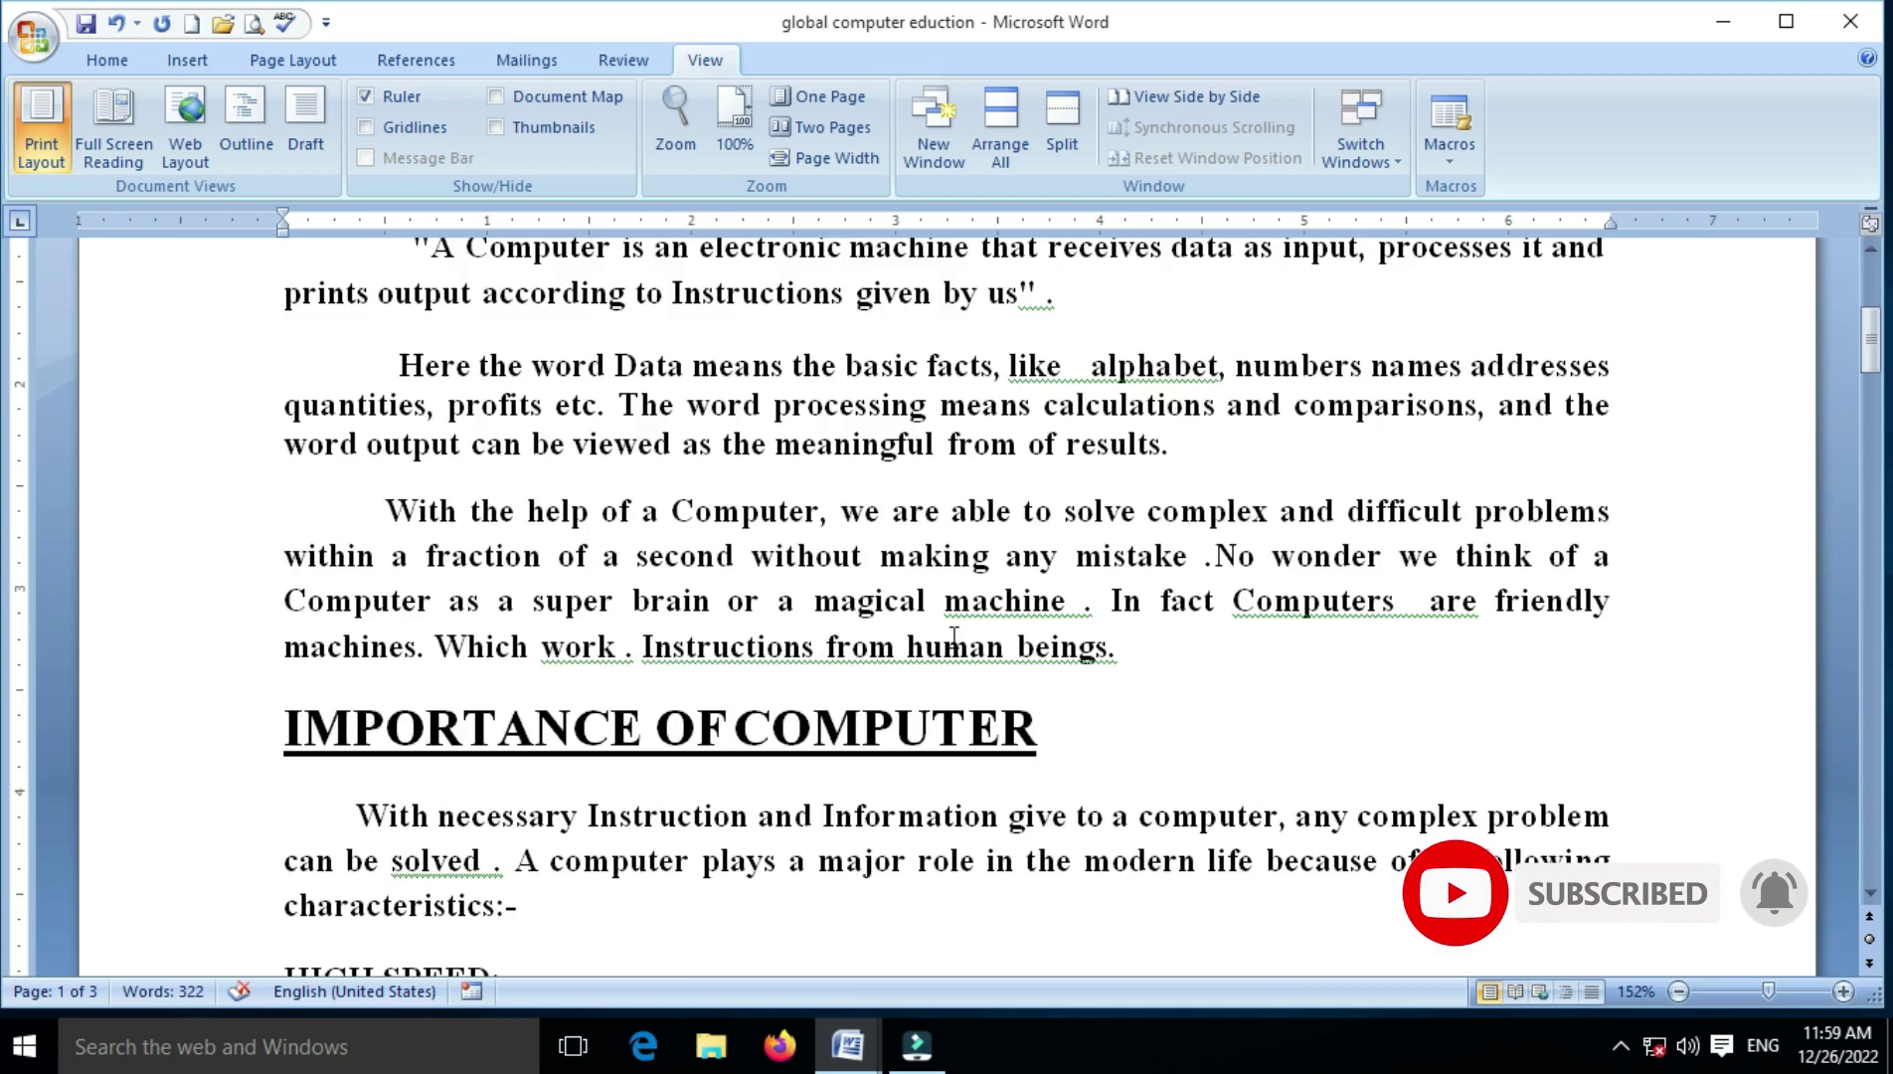
pyautogui.scroll(-5, 954, 637)
pyautogui.scroll(-3, 571, 557)
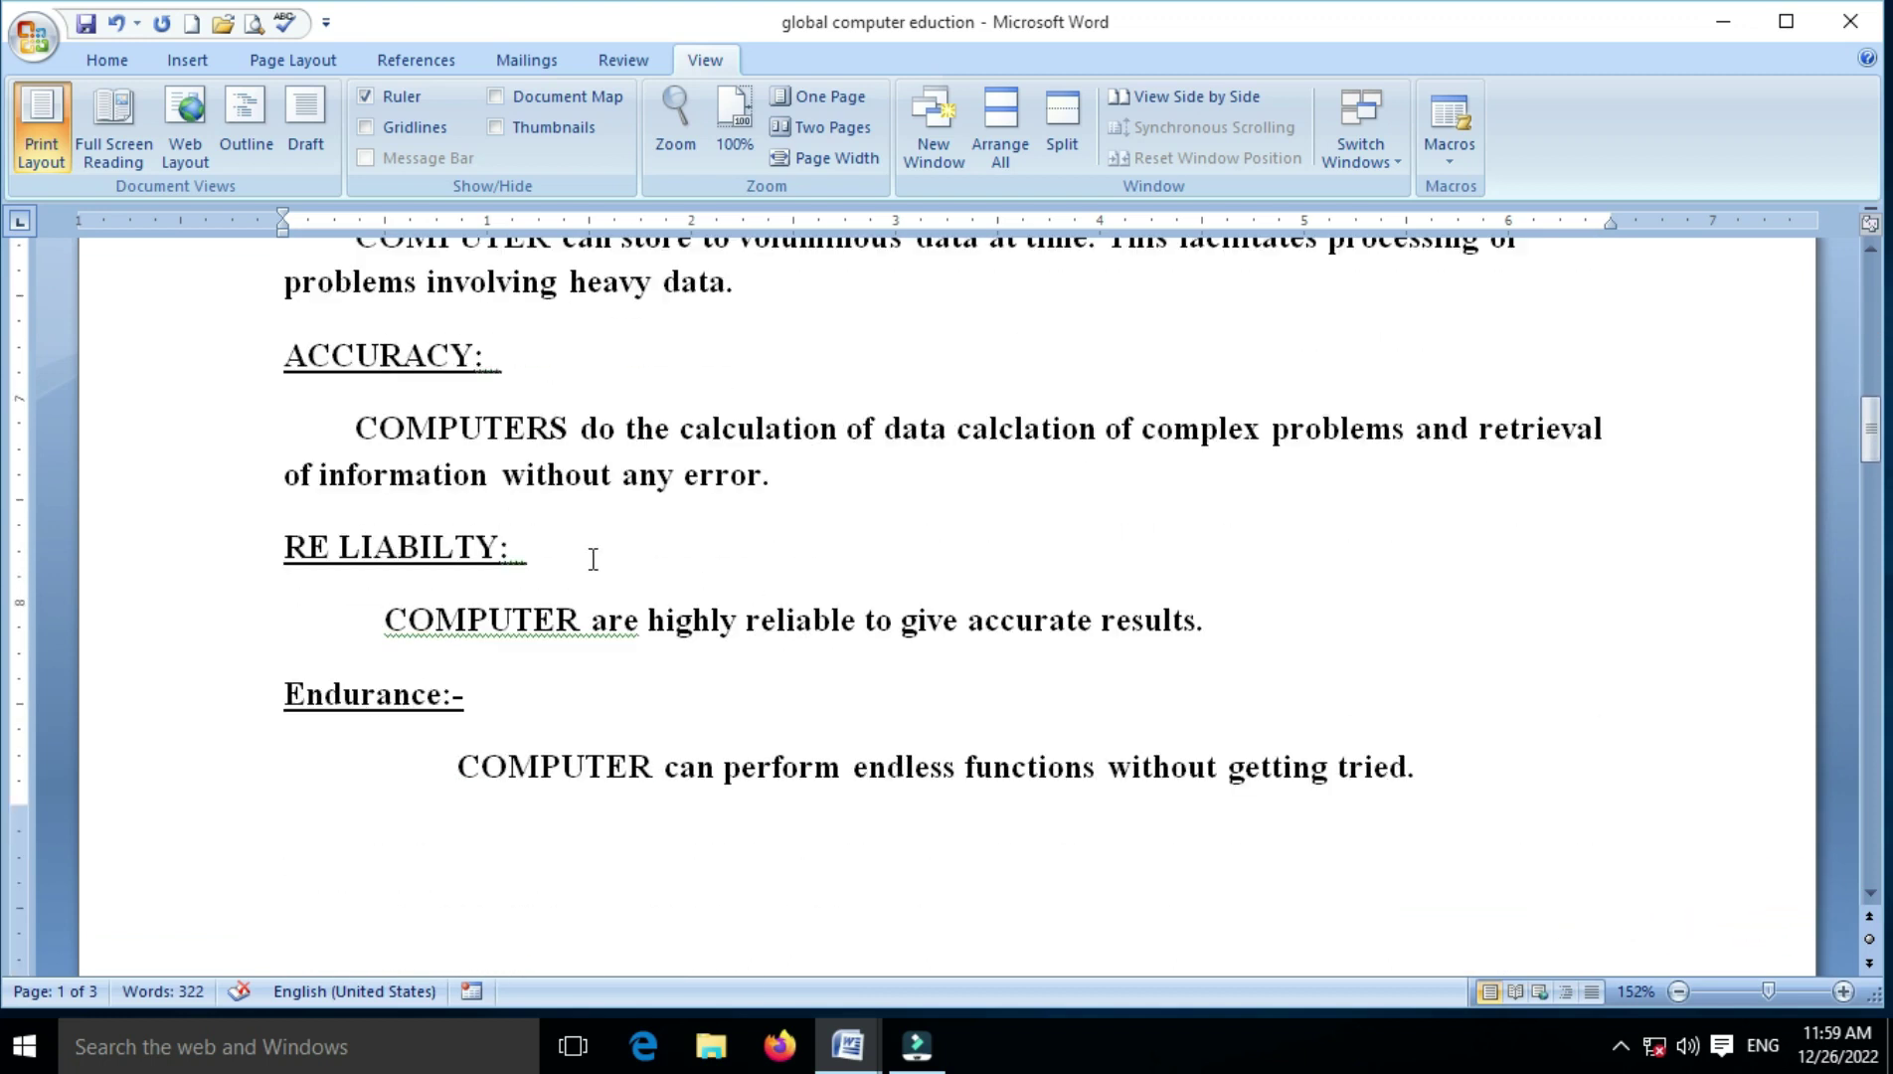
pyautogui.scroll(-4, 592, 554)
pyautogui.scroll(-3, 663, 572)
pyautogui.scroll(-4, 723, 578)
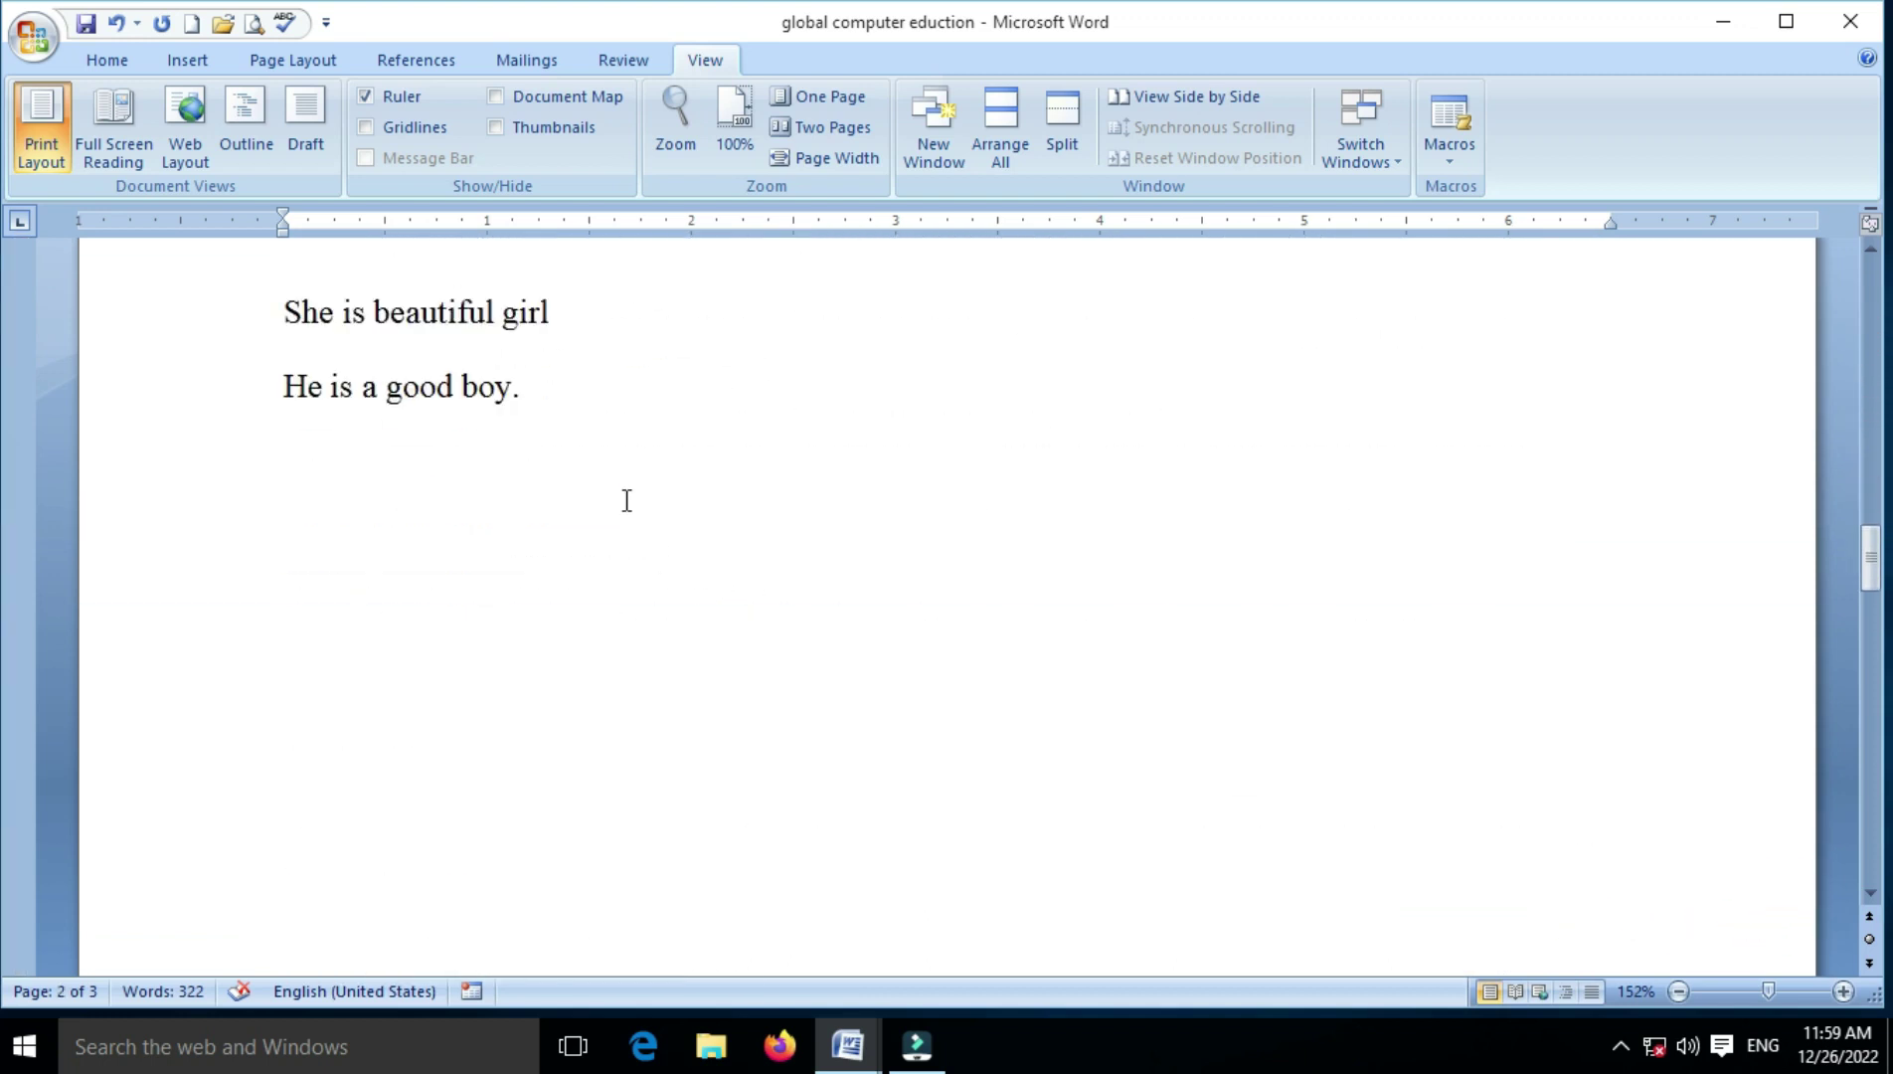
# - Put the cursor after 'He is a good boy.' and show the Macros list
pyautogui.click(587, 405)
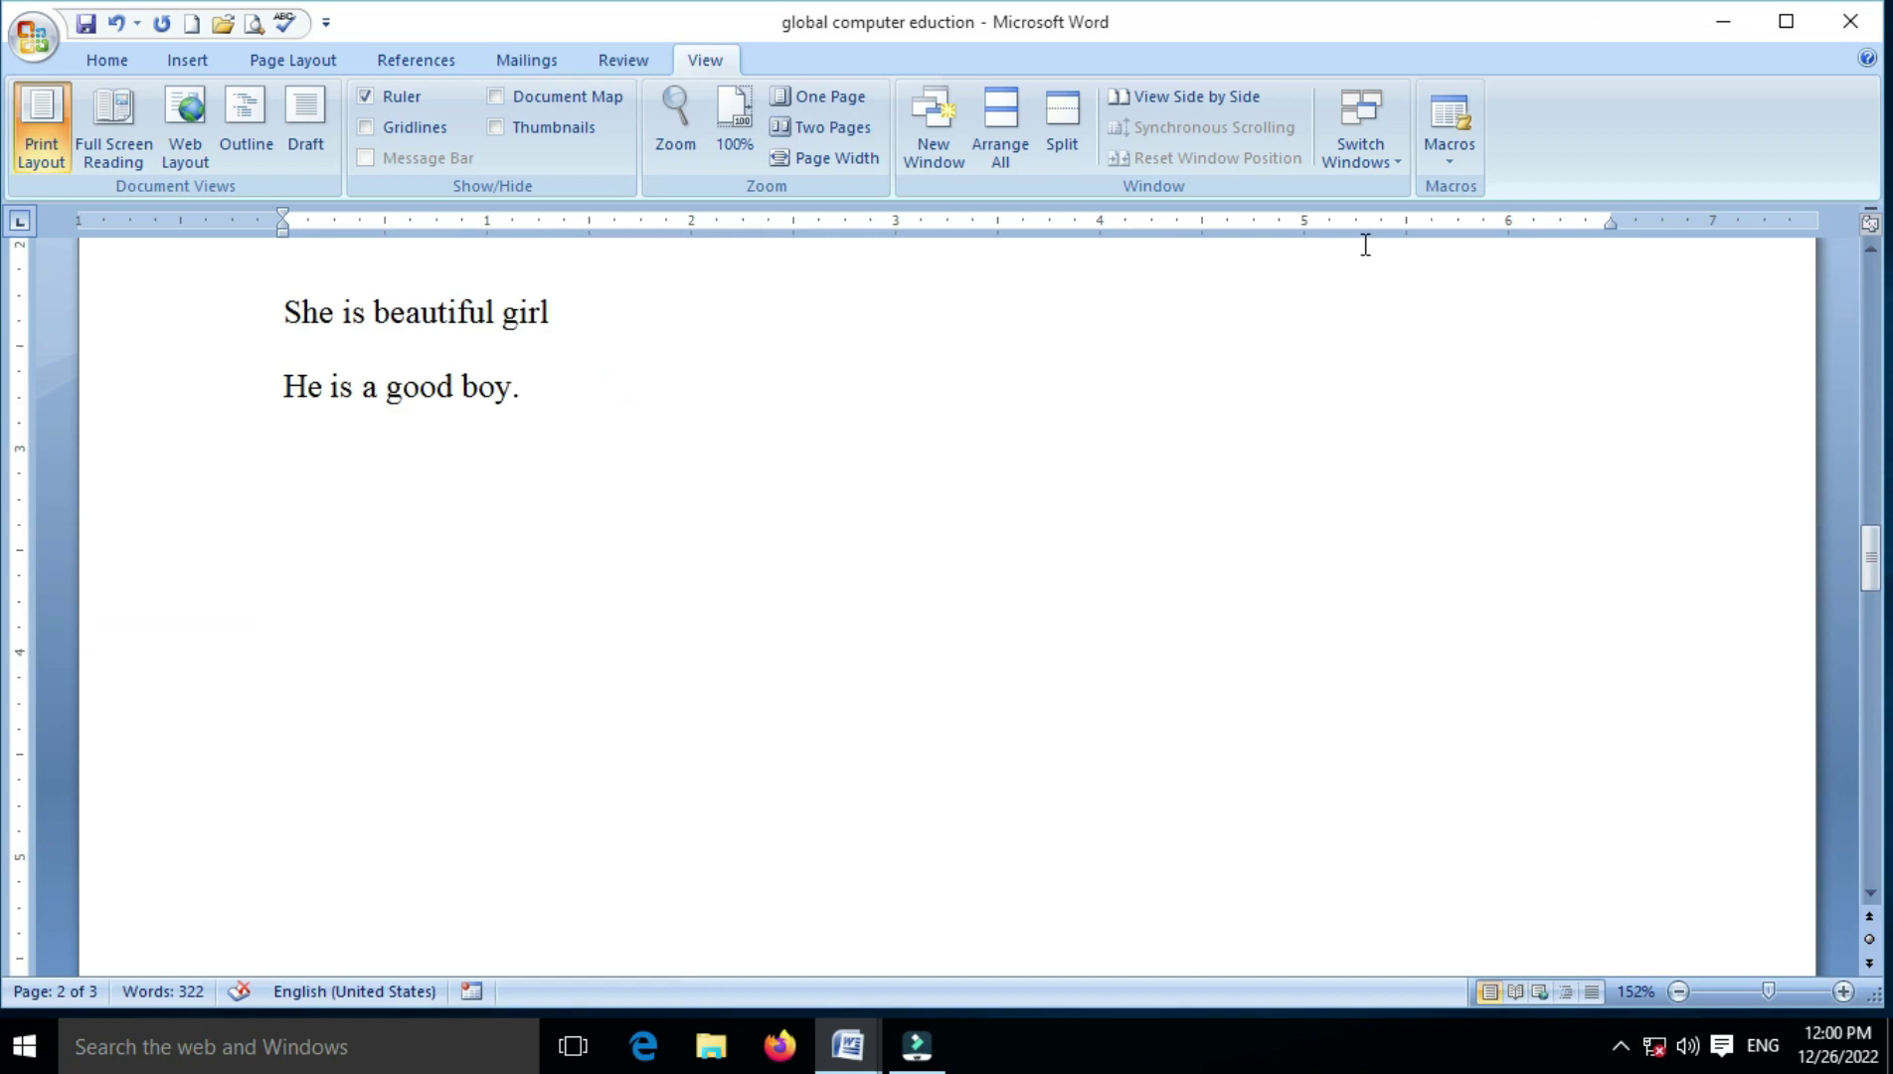
pyautogui.scroll(5, 1334, 246)
pyautogui.scroll(5, 1335, 246)
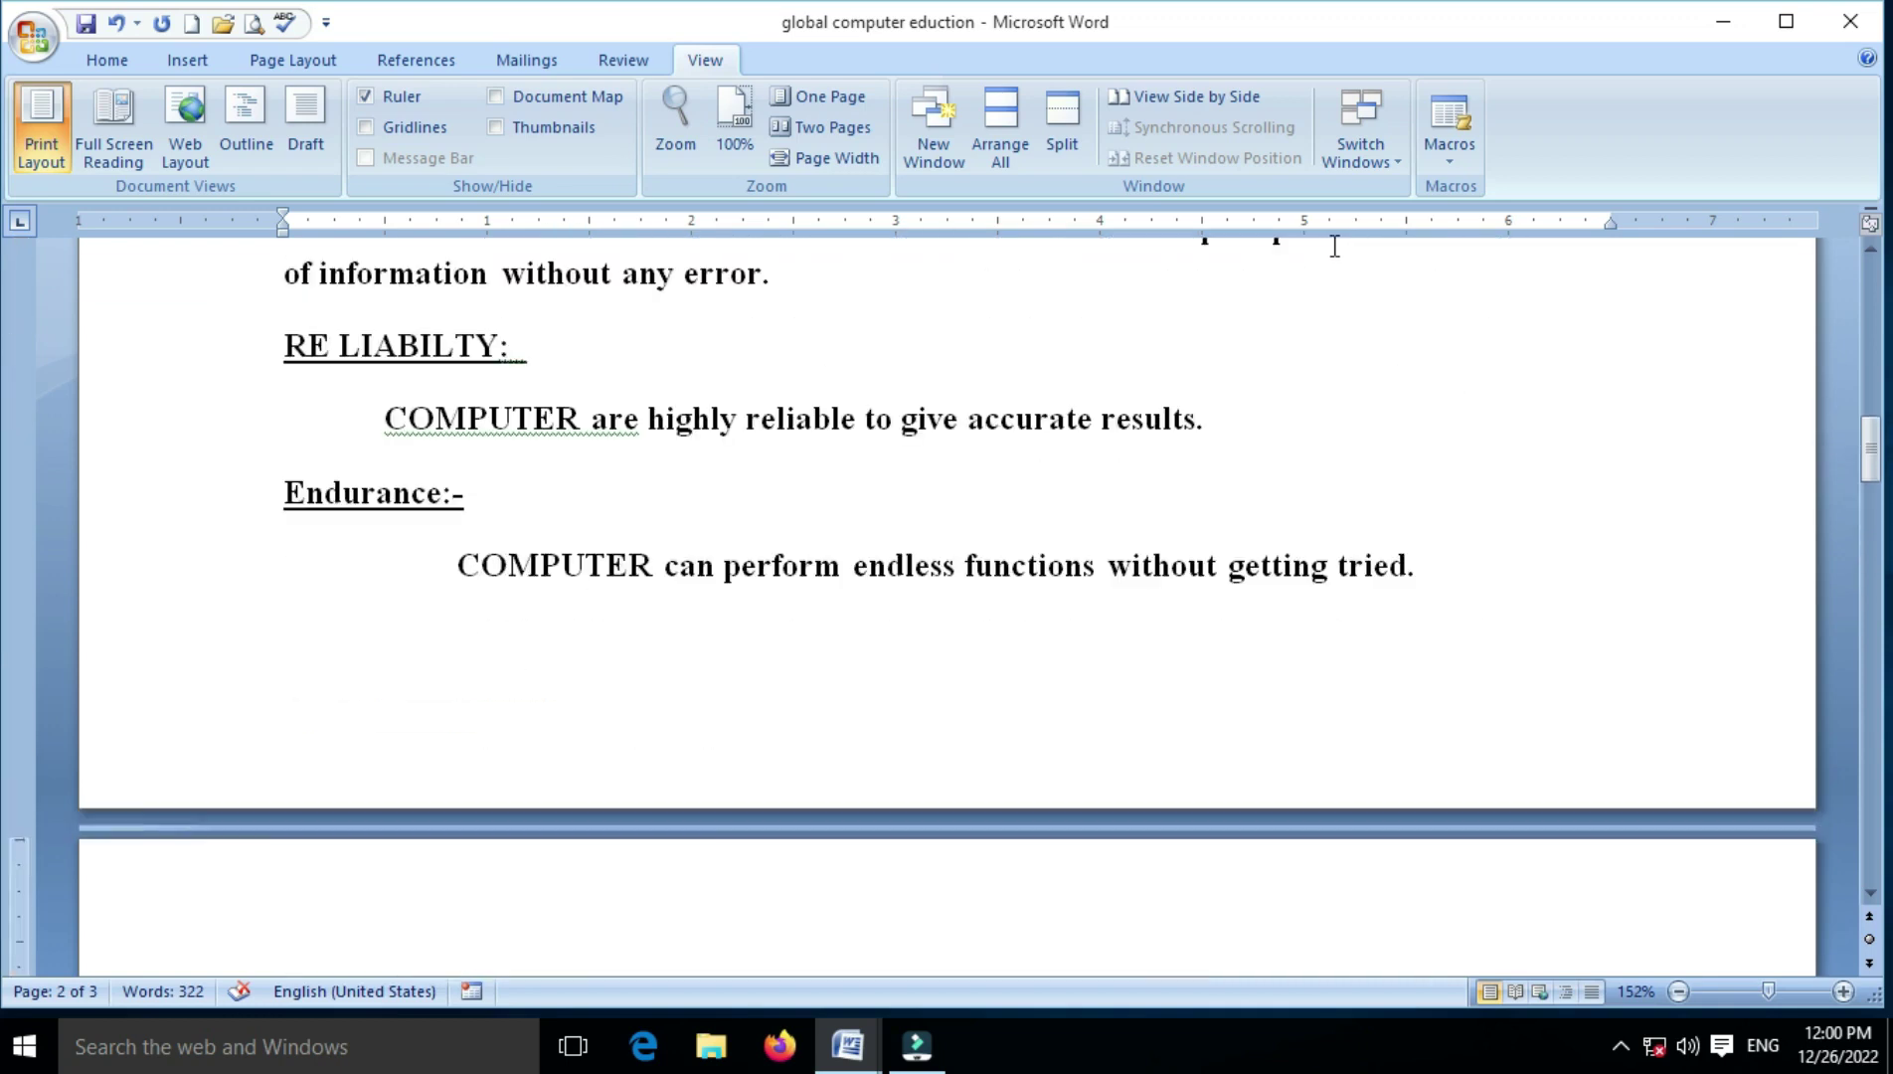
pyautogui.scroll(3, 1334, 245)
pyautogui.scroll(-5, 1334, 249)
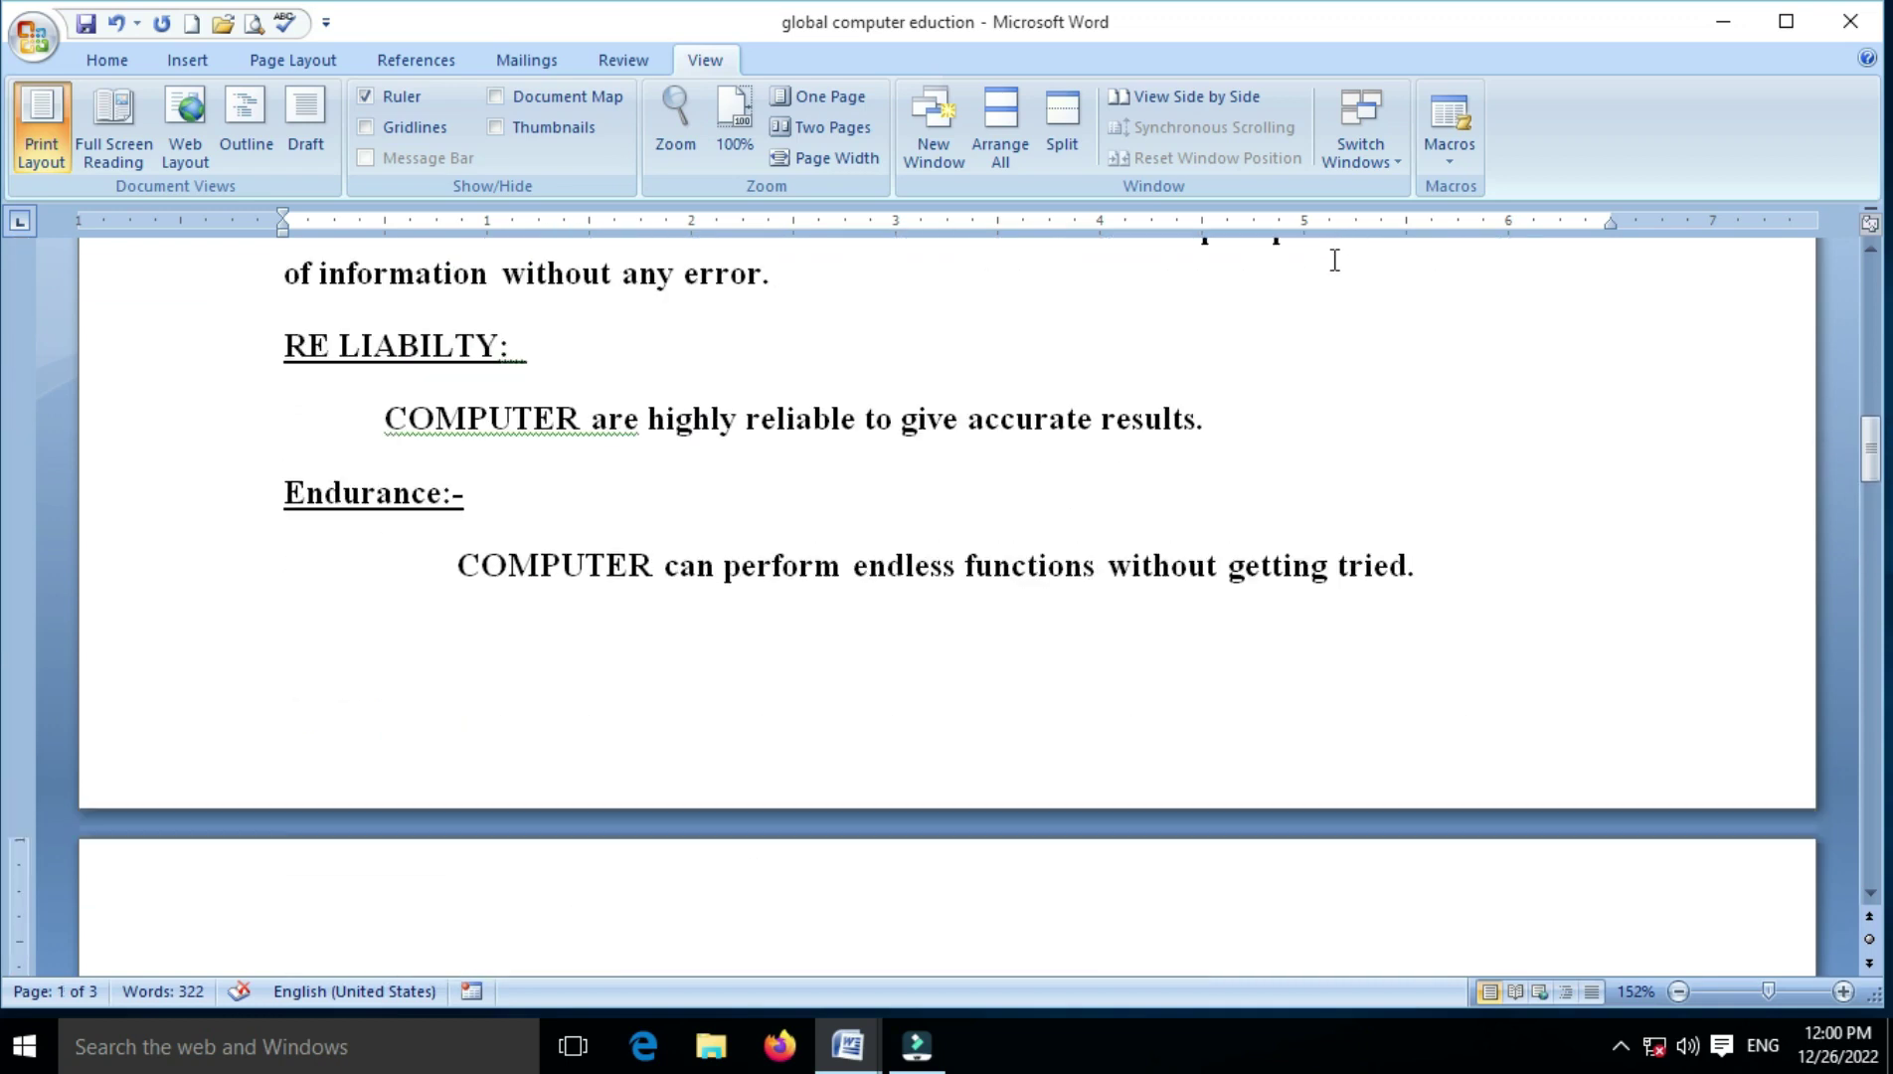
pyautogui.click(1461, 161)
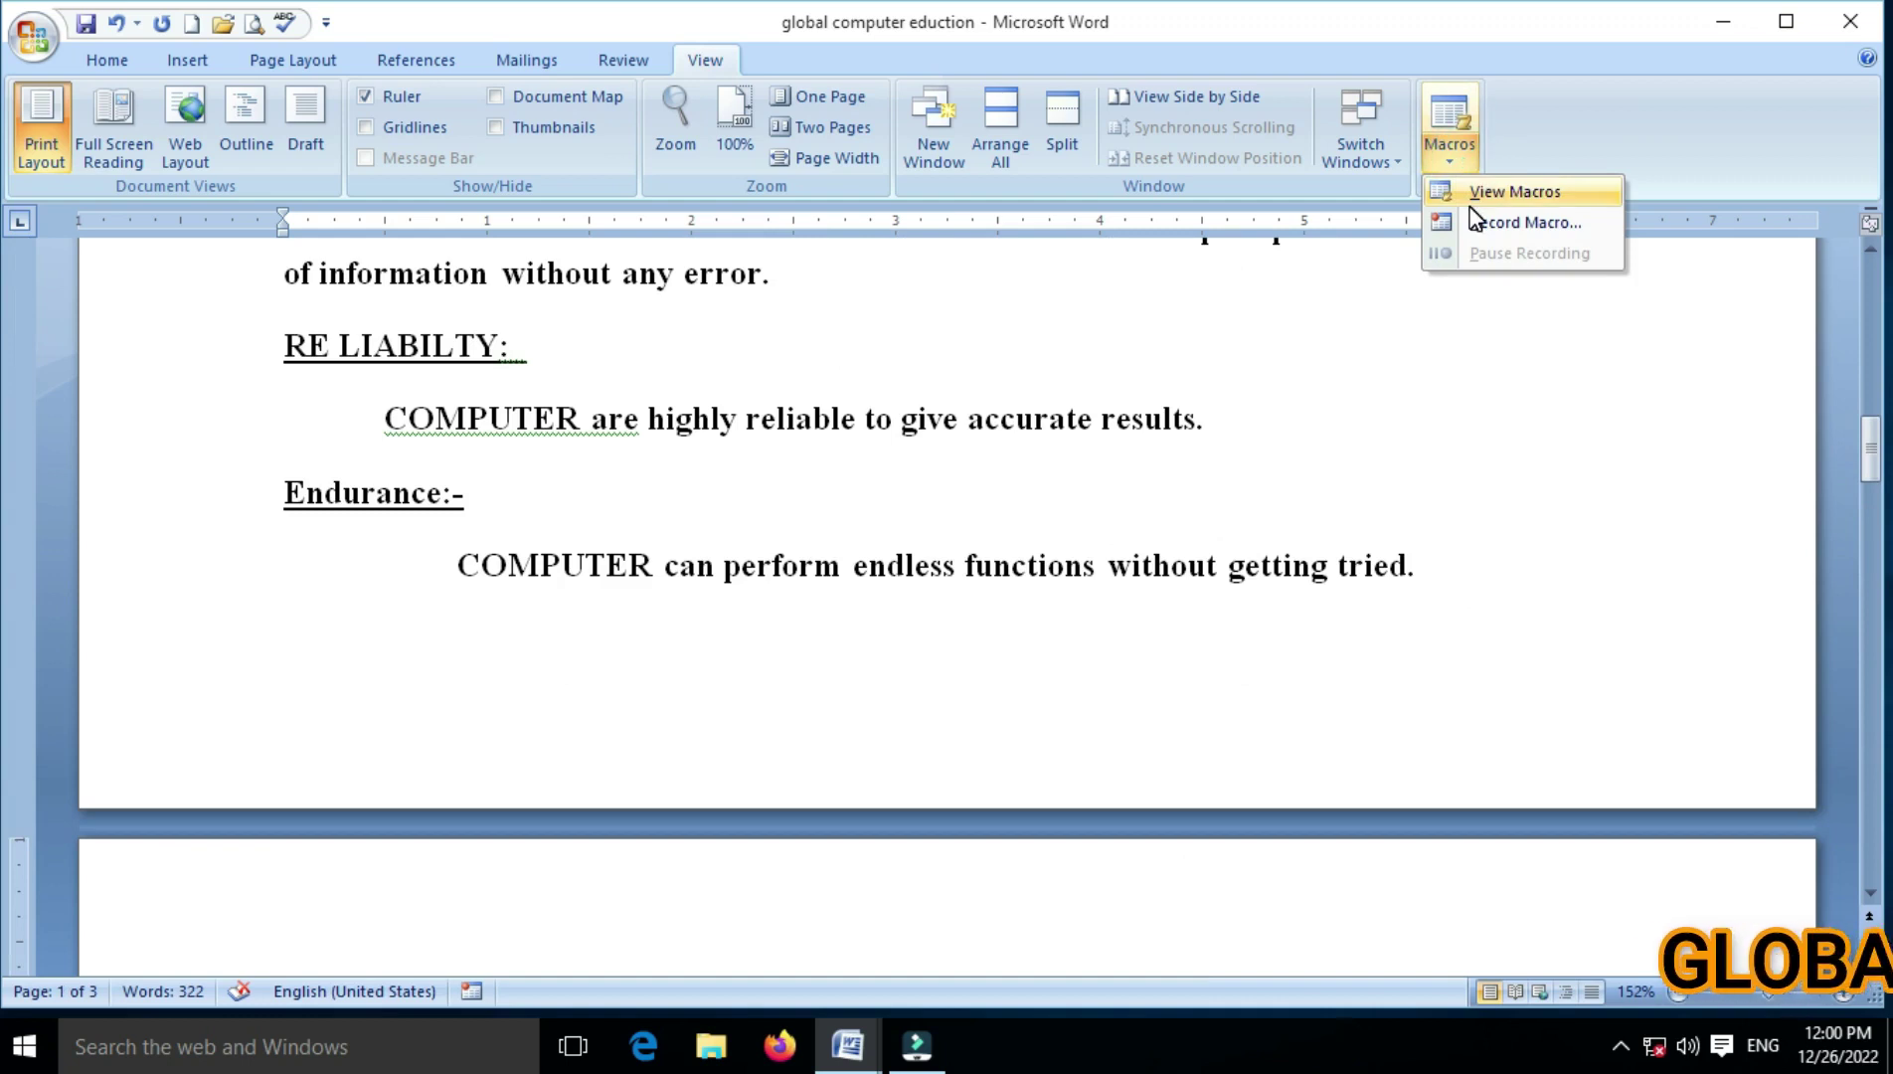
# - Dismiss the macro options list and put the cursor after 'He is a good boy.'
pyautogui.click(767, 624)
pyautogui.click(1044, 540)
pyautogui.scroll(4, 1048, 544)
pyautogui.scroll(10, 1048, 544)
pyautogui.scroll(3, 1048, 543)
pyautogui.scroll(-5, 1048, 544)
pyautogui.scroll(-5, 1048, 544)
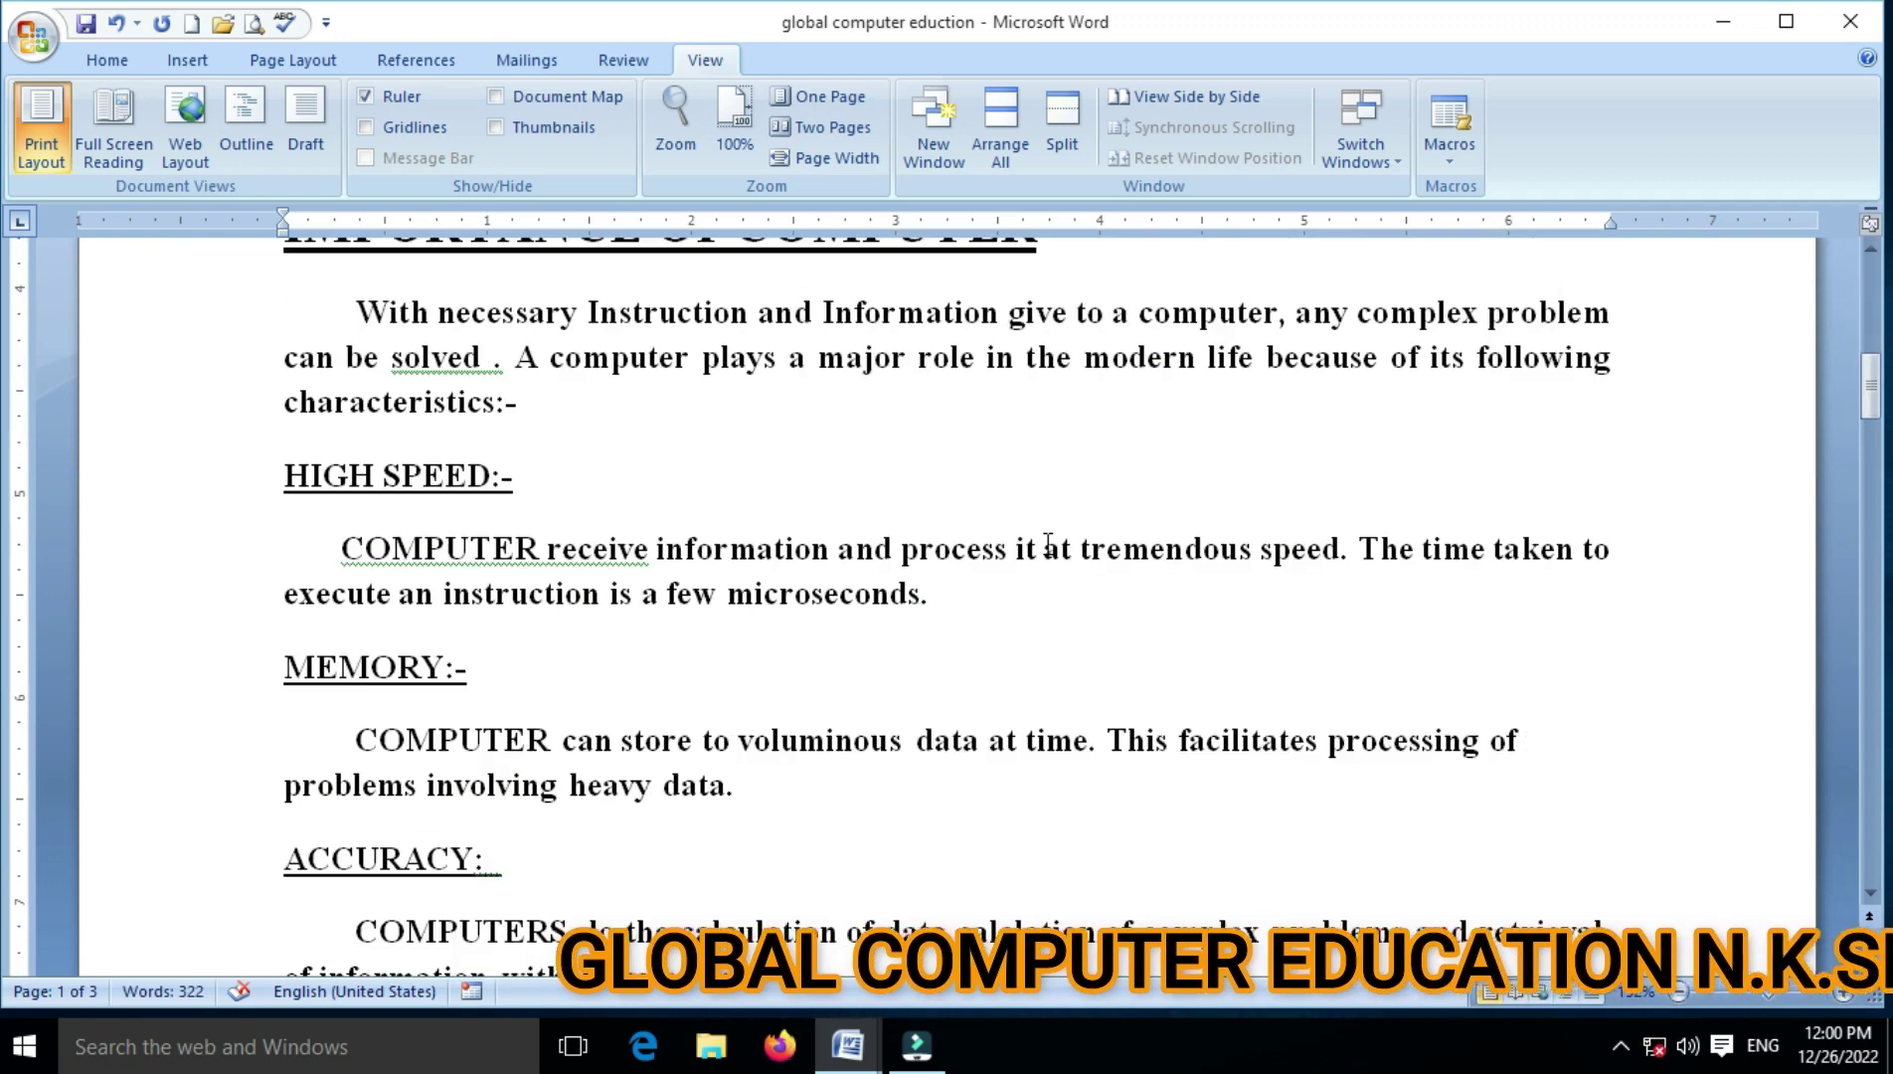
pyautogui.scroll(-6, 1047, 543)
pyautogui.scroll(-6, 1048, 544)
pyautogui.scroll(-5, 1048, 543)
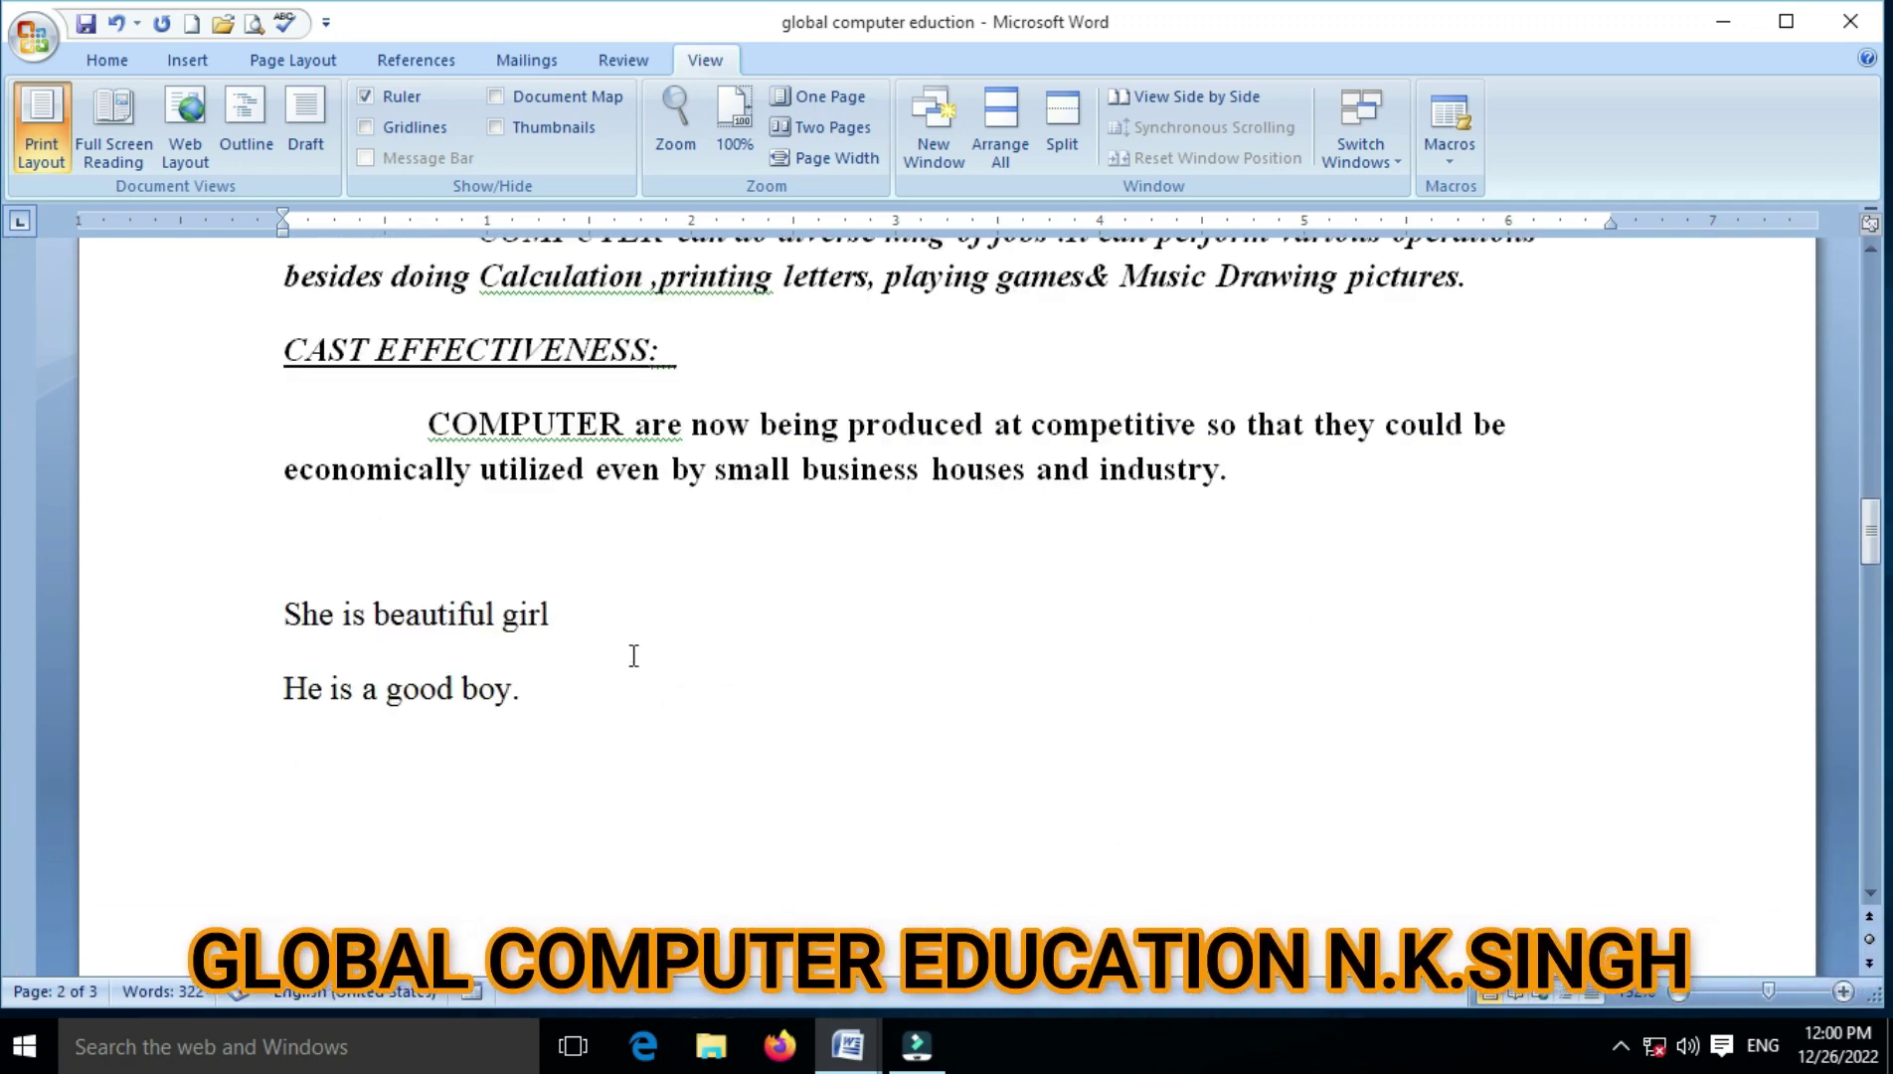
pyautogui.click(595, 697)
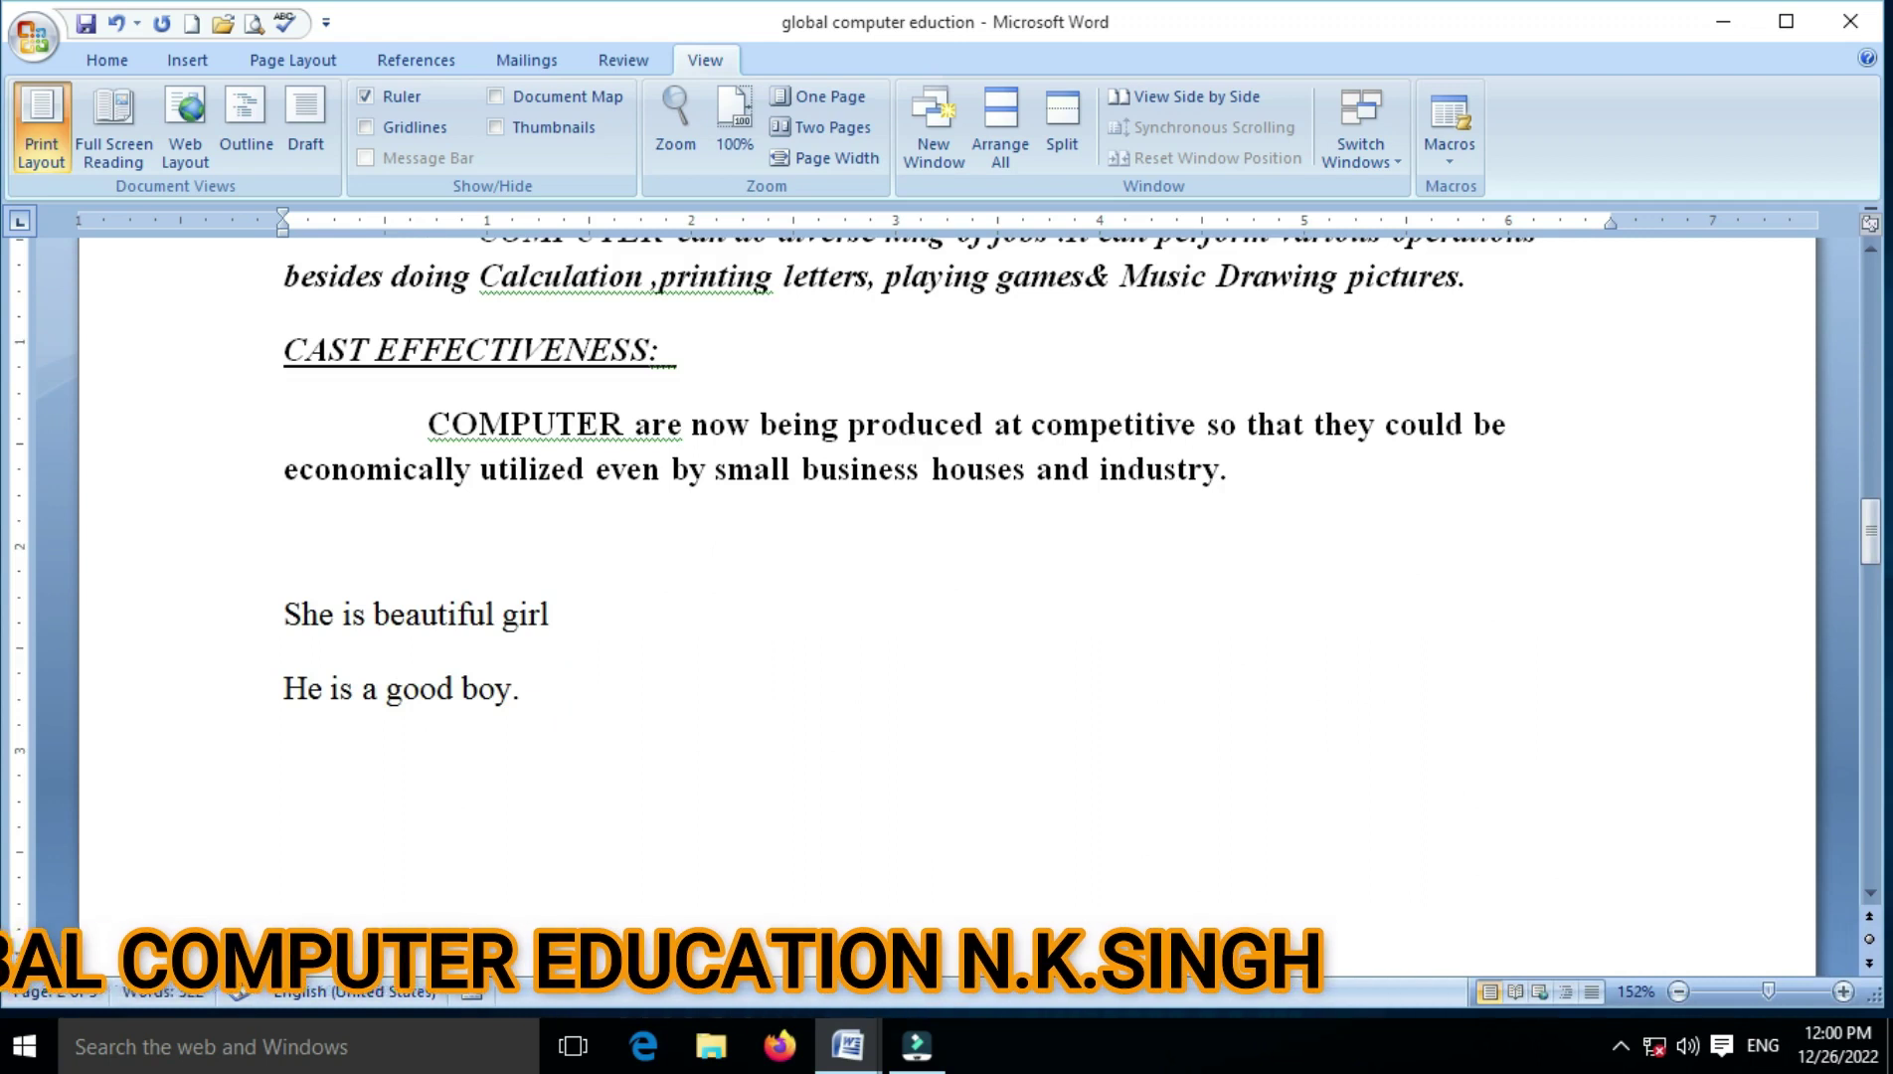
pyautogui.scroll(5, 584, 707)
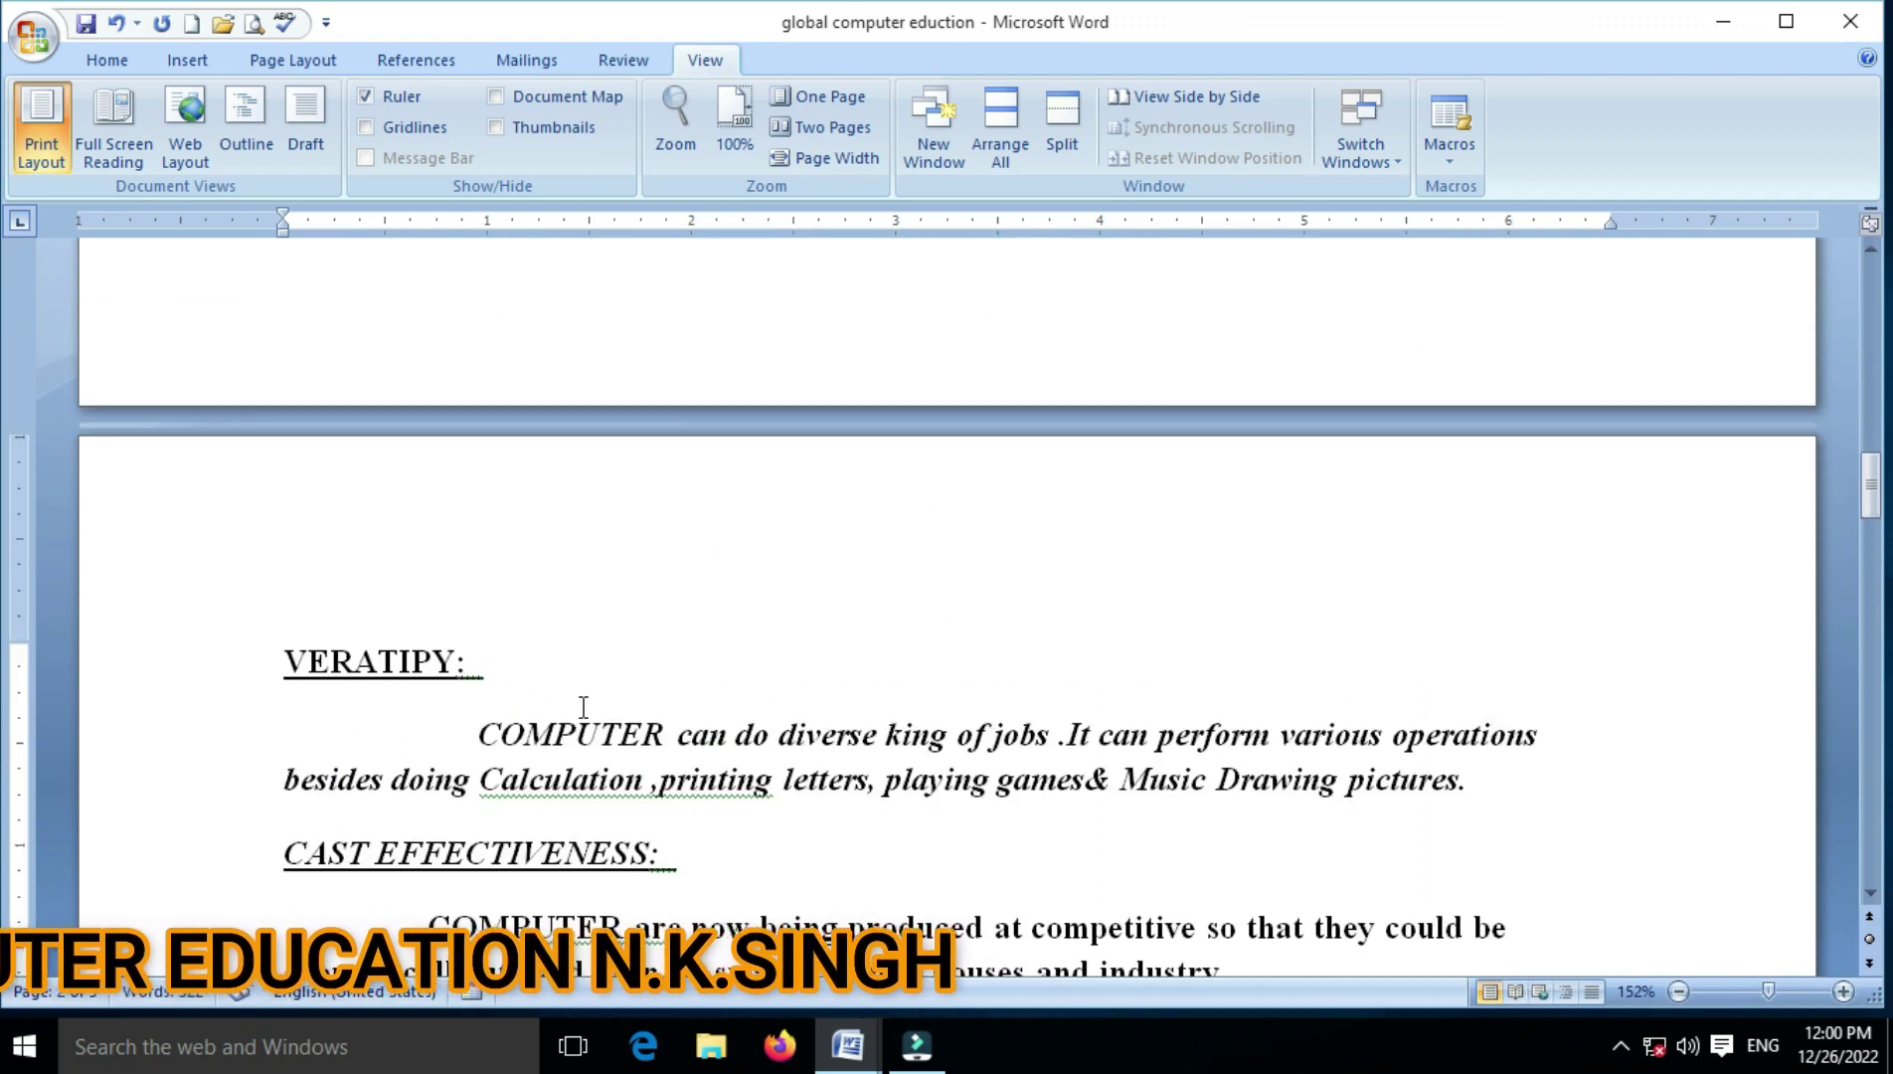
# - Show the Home and Page Layout tabs and put the cursor on the VERATIPY heading
pyautogui.click(100, 62)
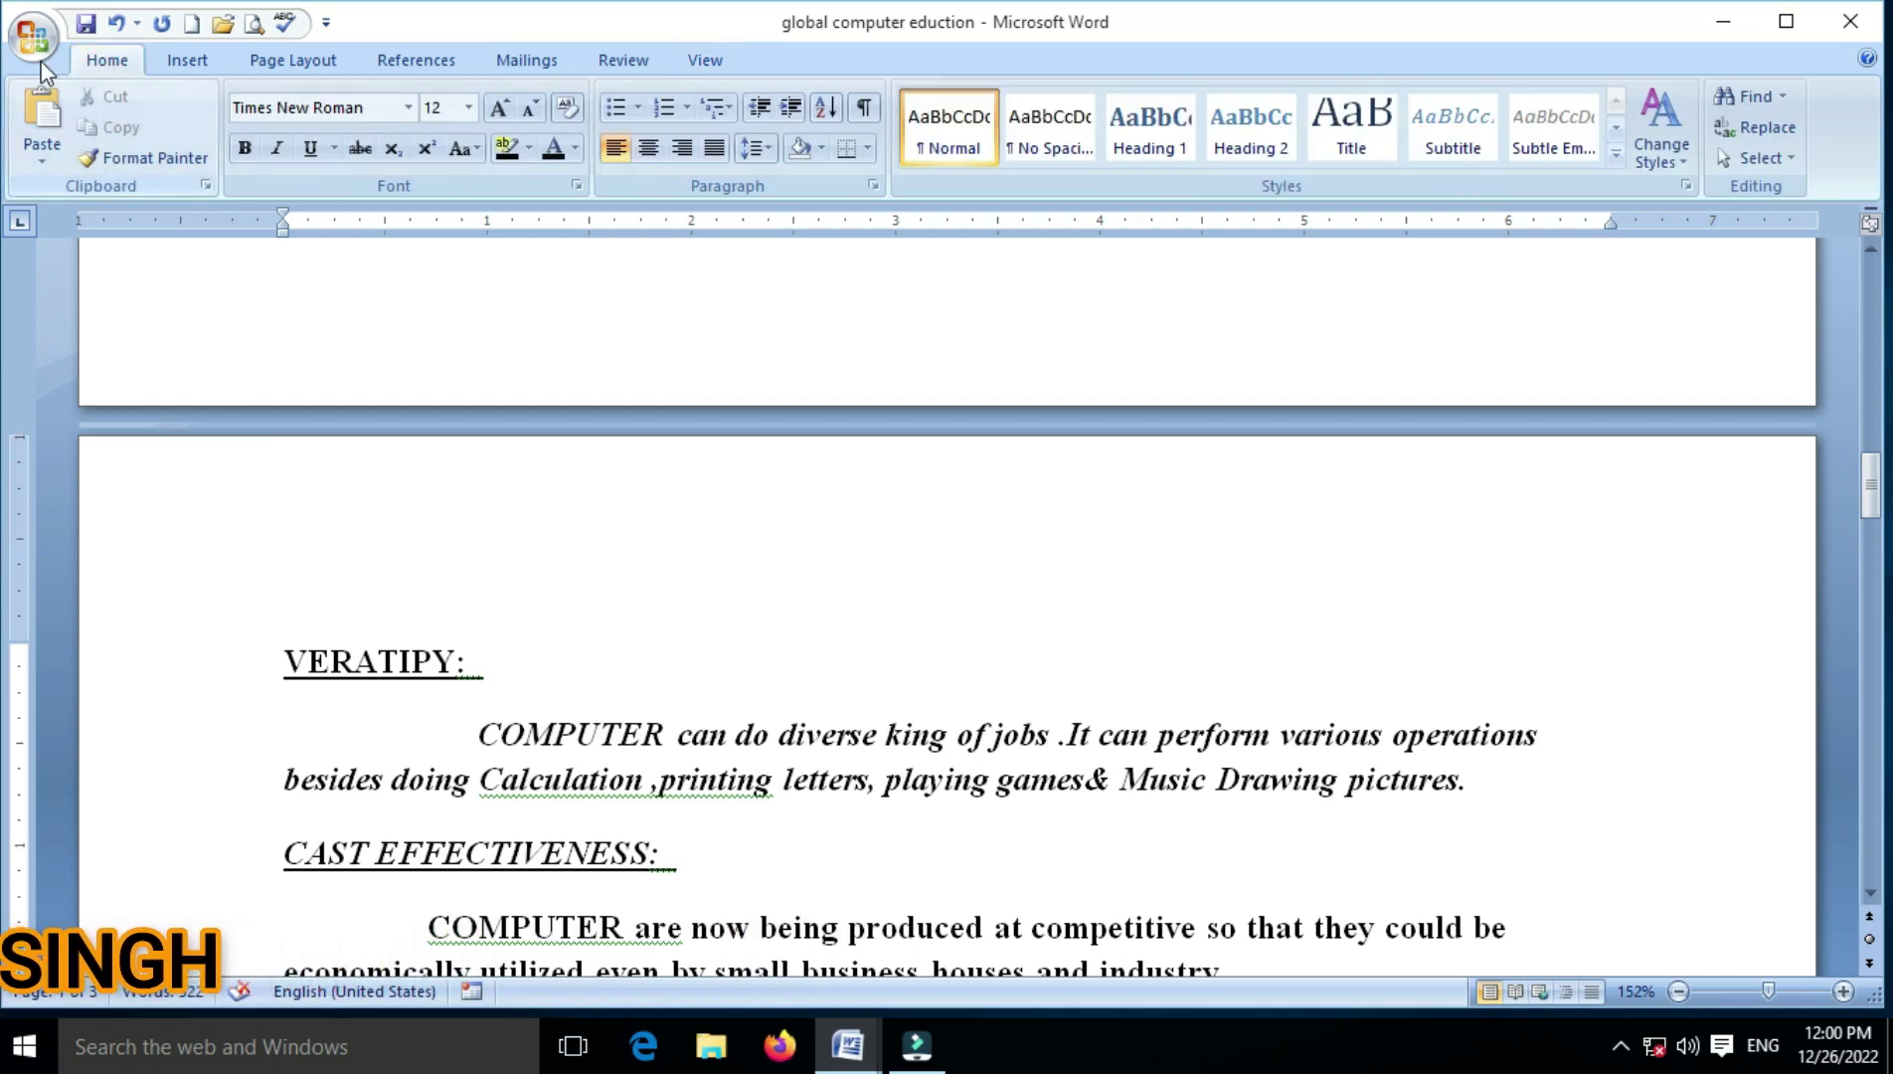
pyautogui.click(269, 59)
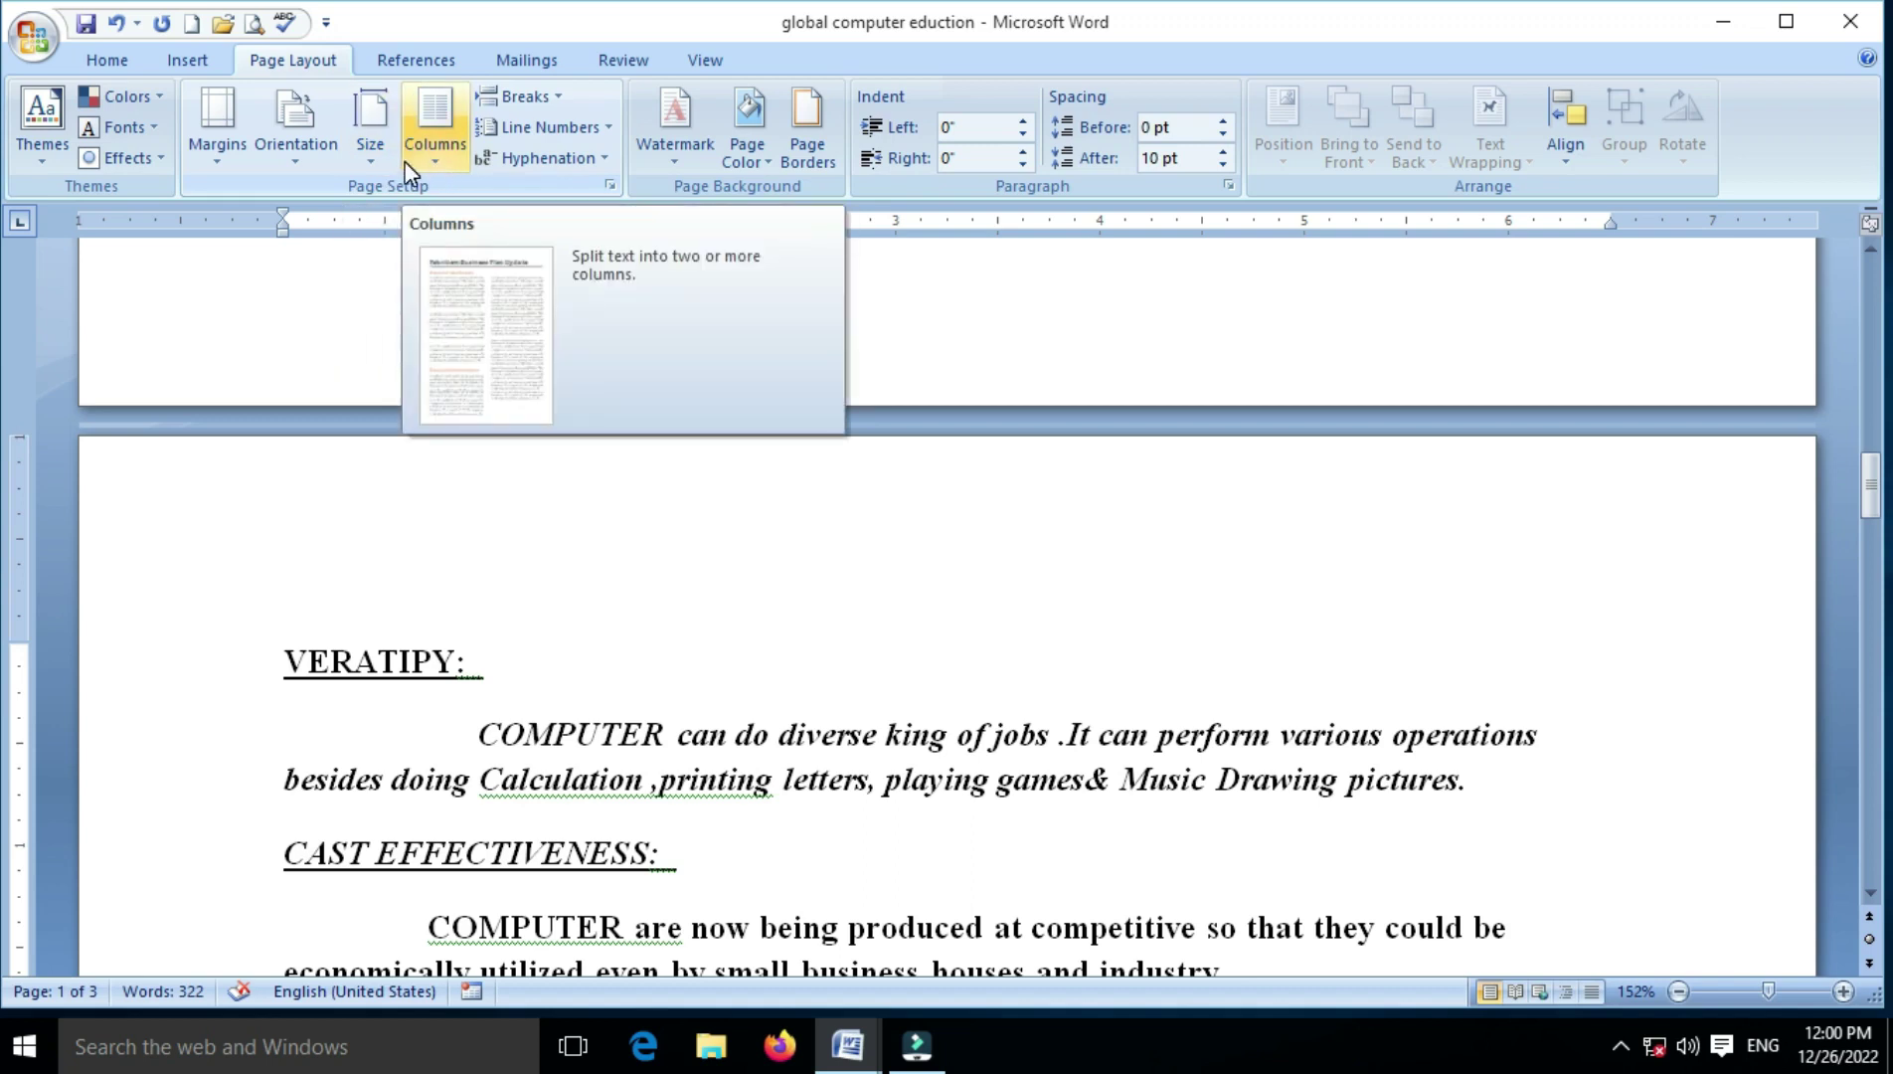
pyautogui.click(458, 539)
pyautogui.scroll(-10, 667, 590)
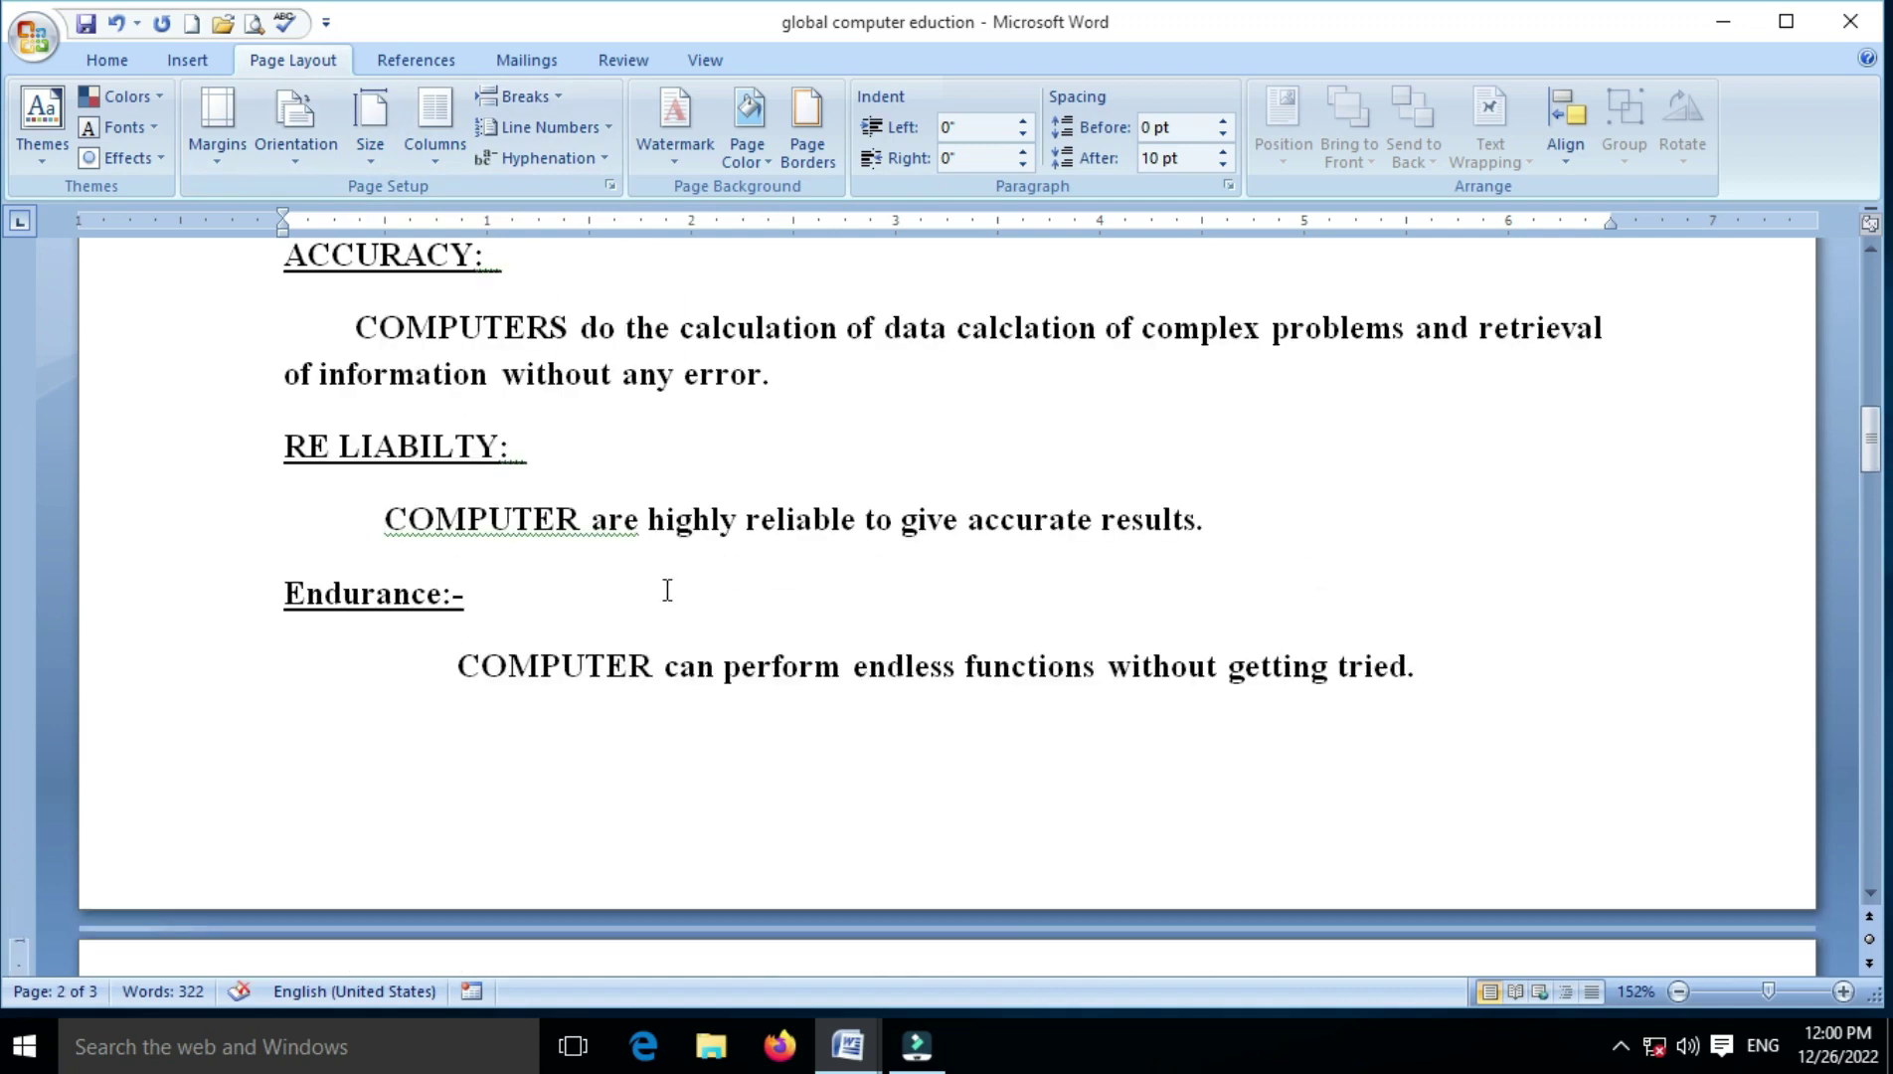
pyautogui.scroll(4, 667, 590)
pyautogui.scroll(4, 667, 590)
pyautogui.scroll(4, 667, 590)
pyautogui.scroll(-3, 667, 590)
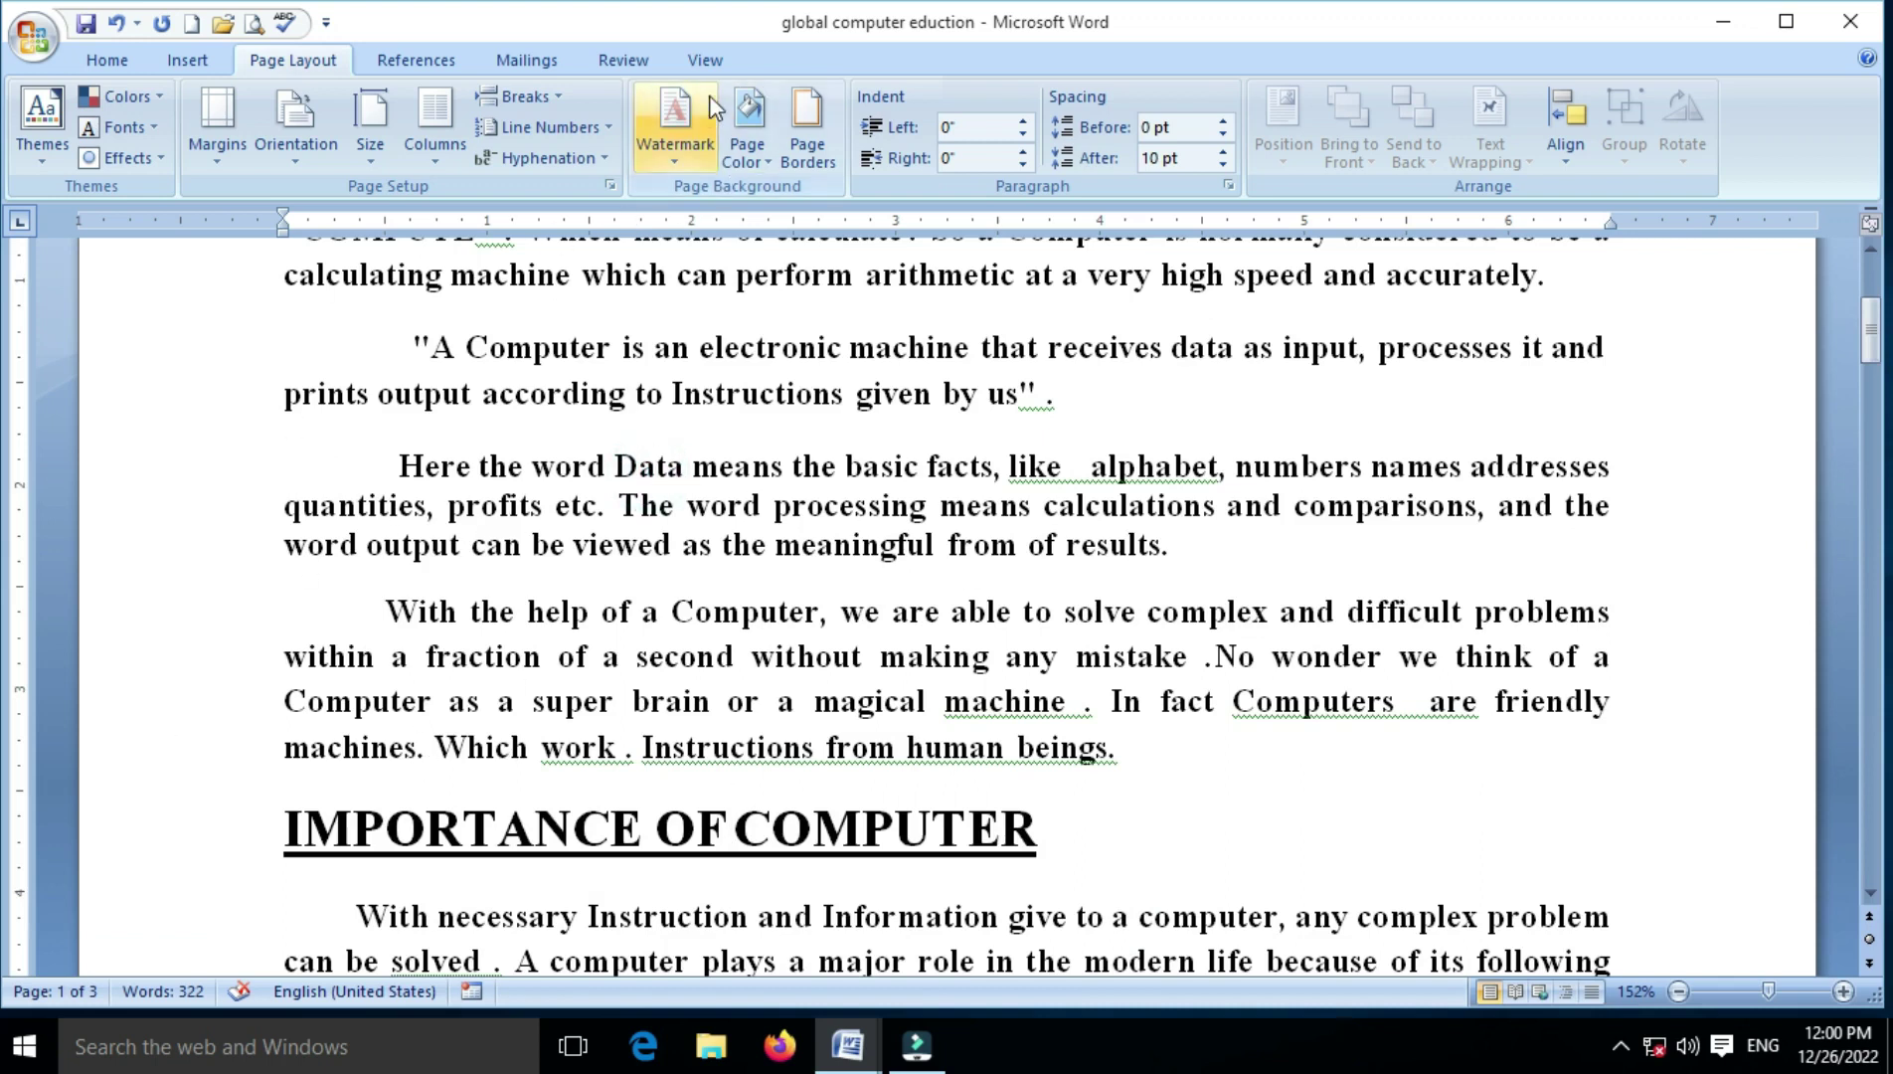
# - Start recording a new macro named QW, stored for all documents in Normal.dotm
pyautogui.click(708, 62)
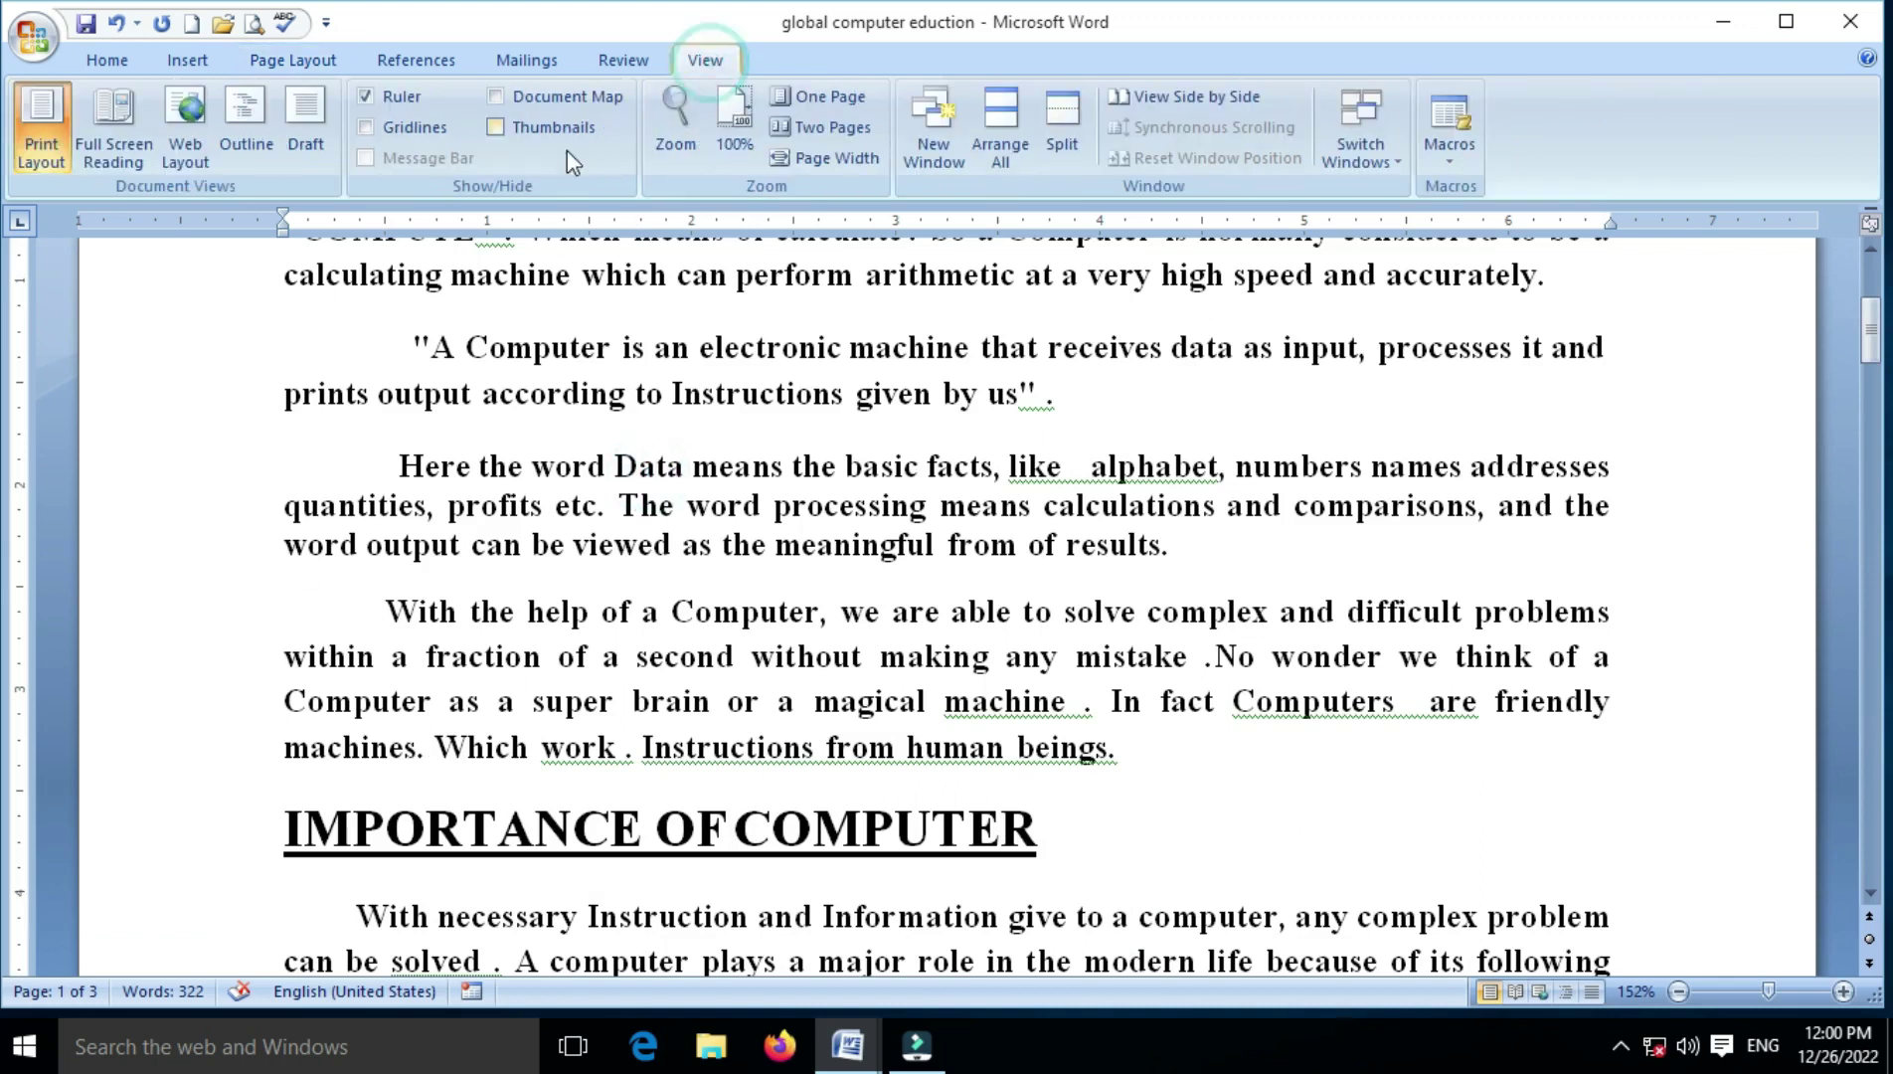
pyautogui.click(1466, 165)
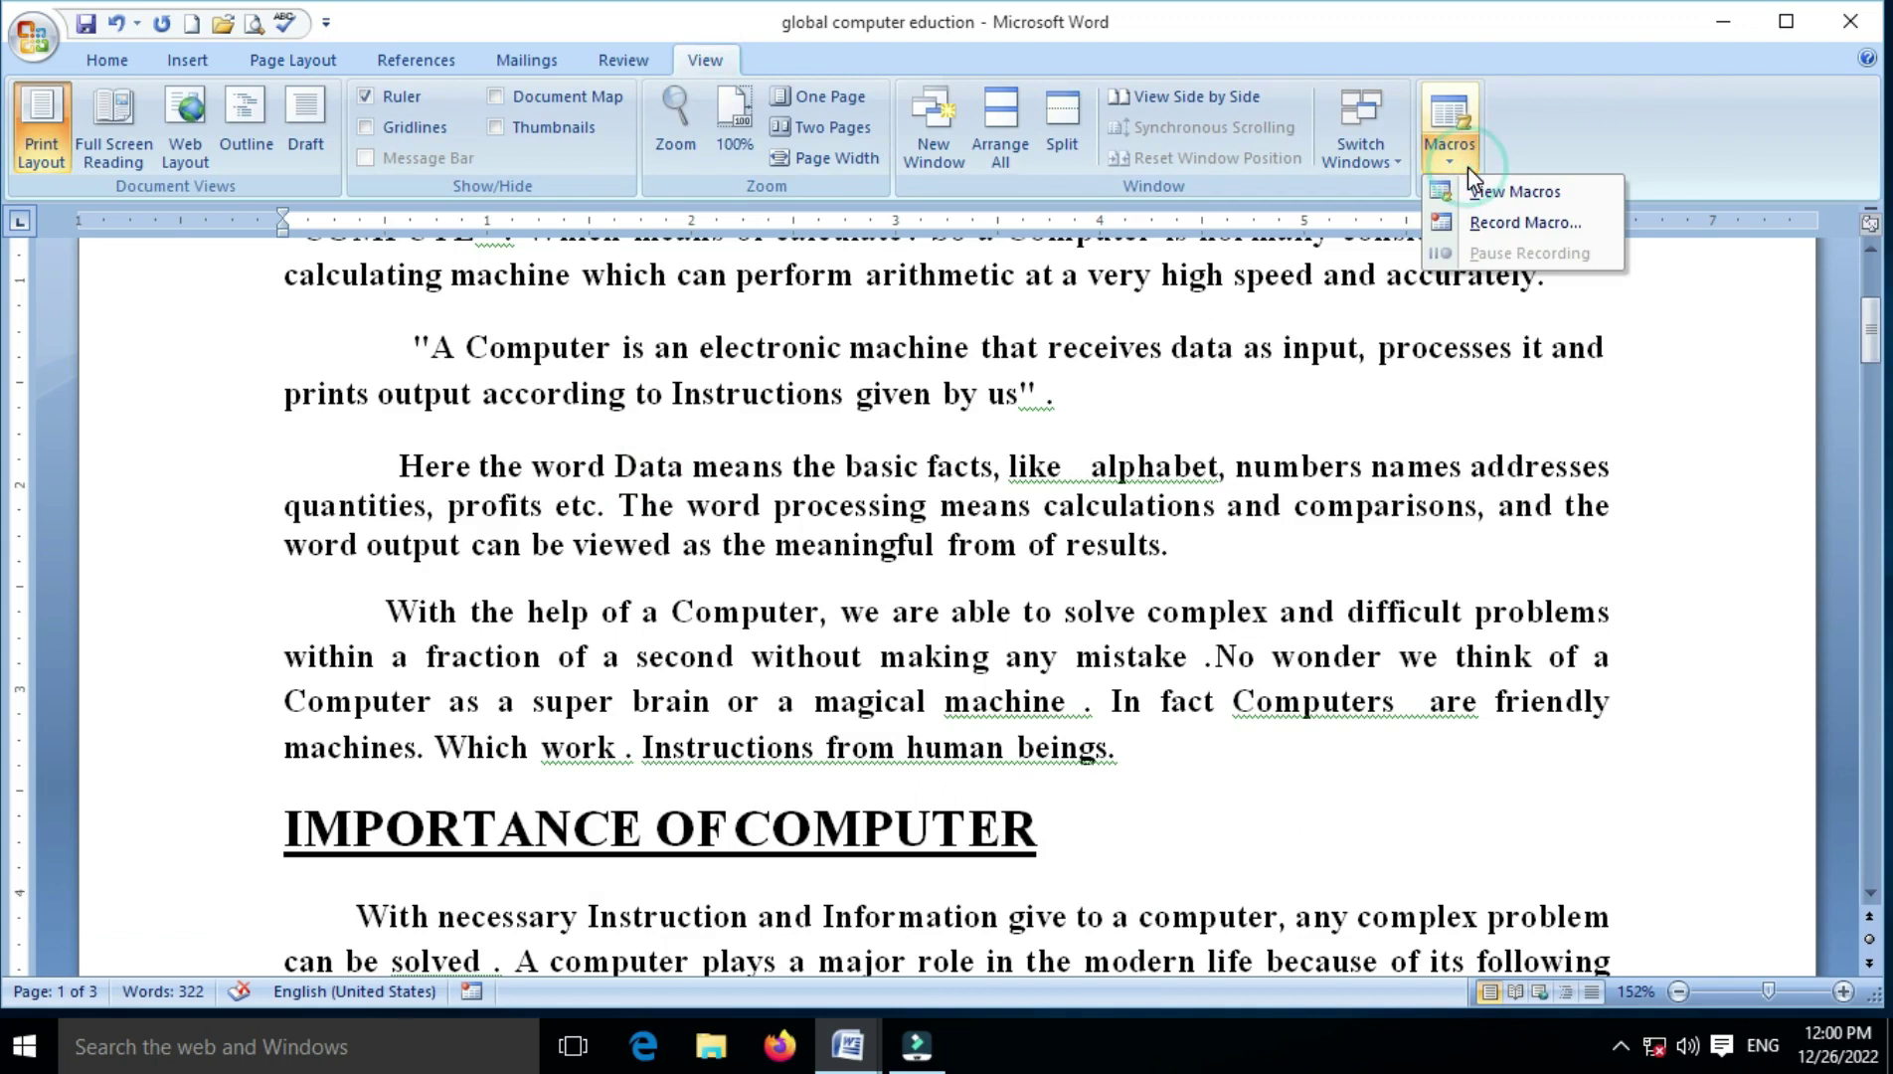
pyautogui.click(1481, 224)
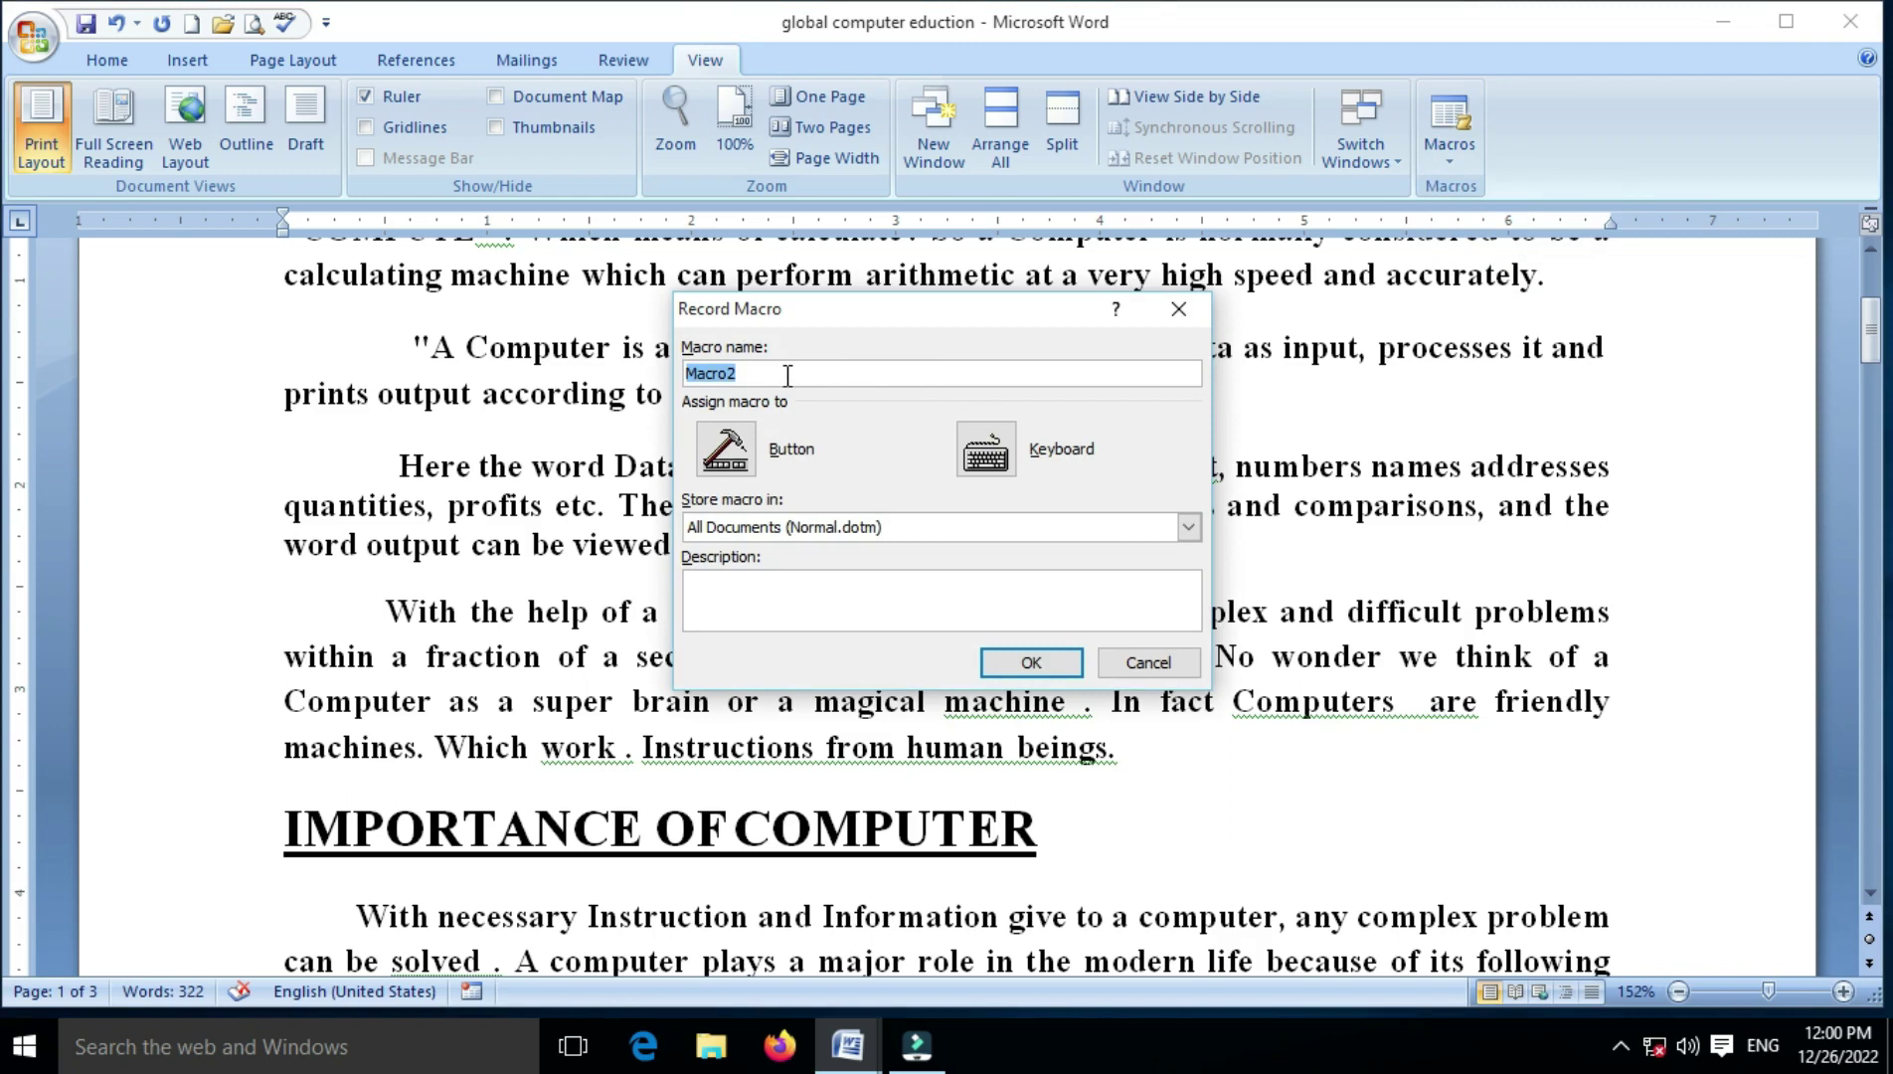
pyautogui.press('BackSpace')
pyautogui.click(1021, 668)
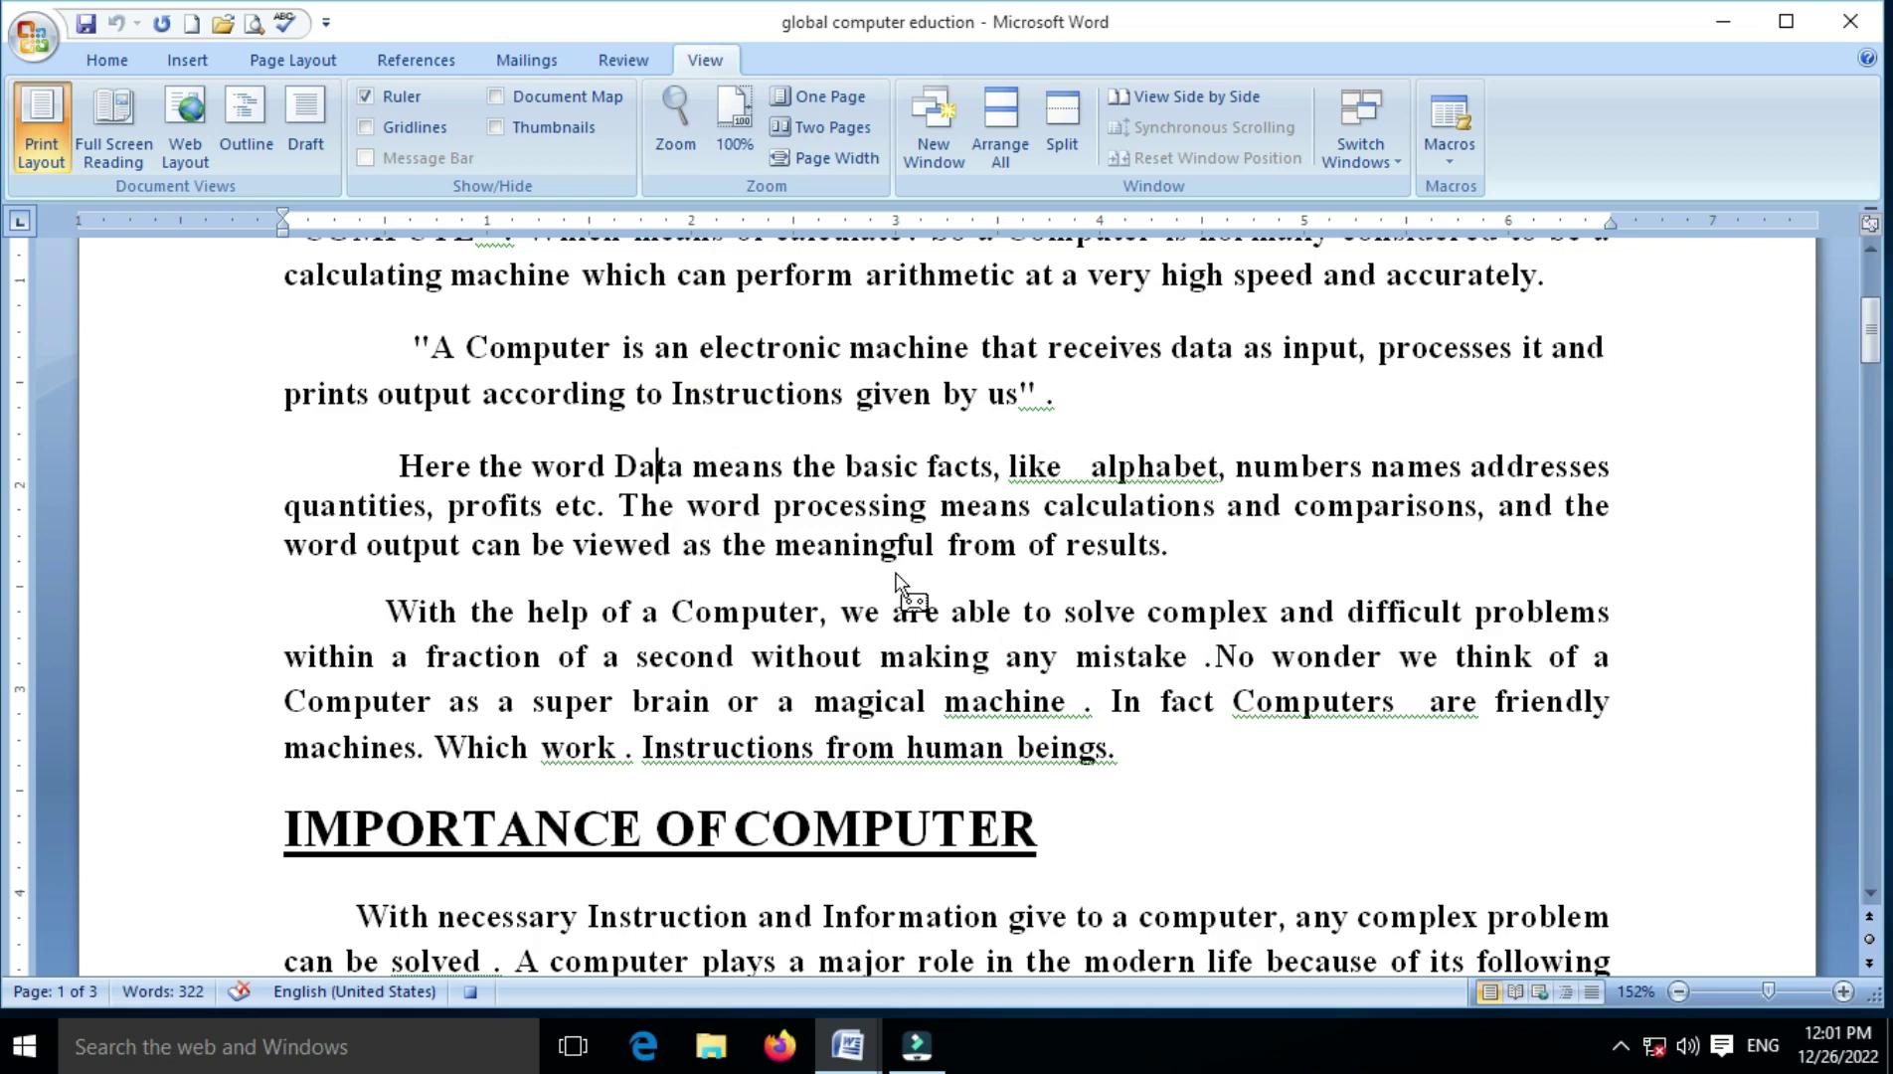
pyautogui.scroll(-4, 896, 582)
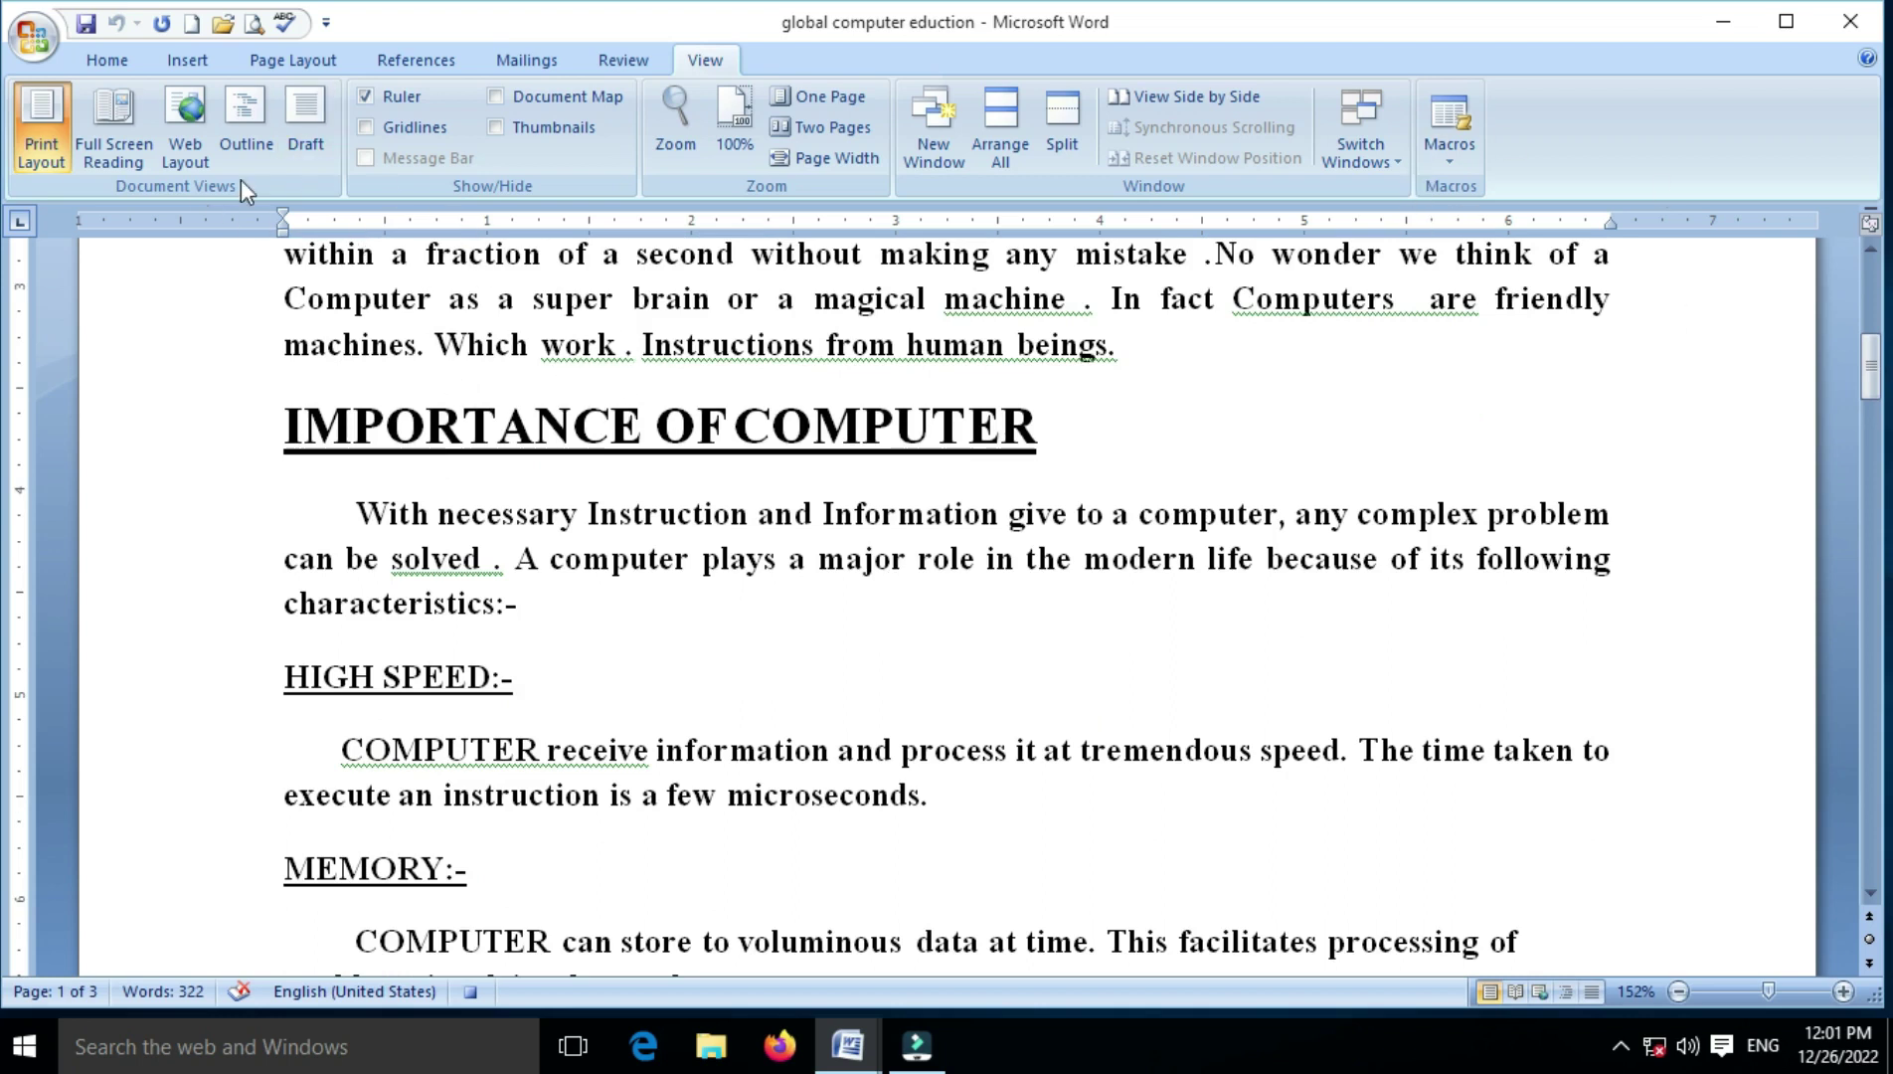
# - In custom margins, set top and bottom to 1.25 and left and right to 1.5 inches
pyautogui.click(262, 59)
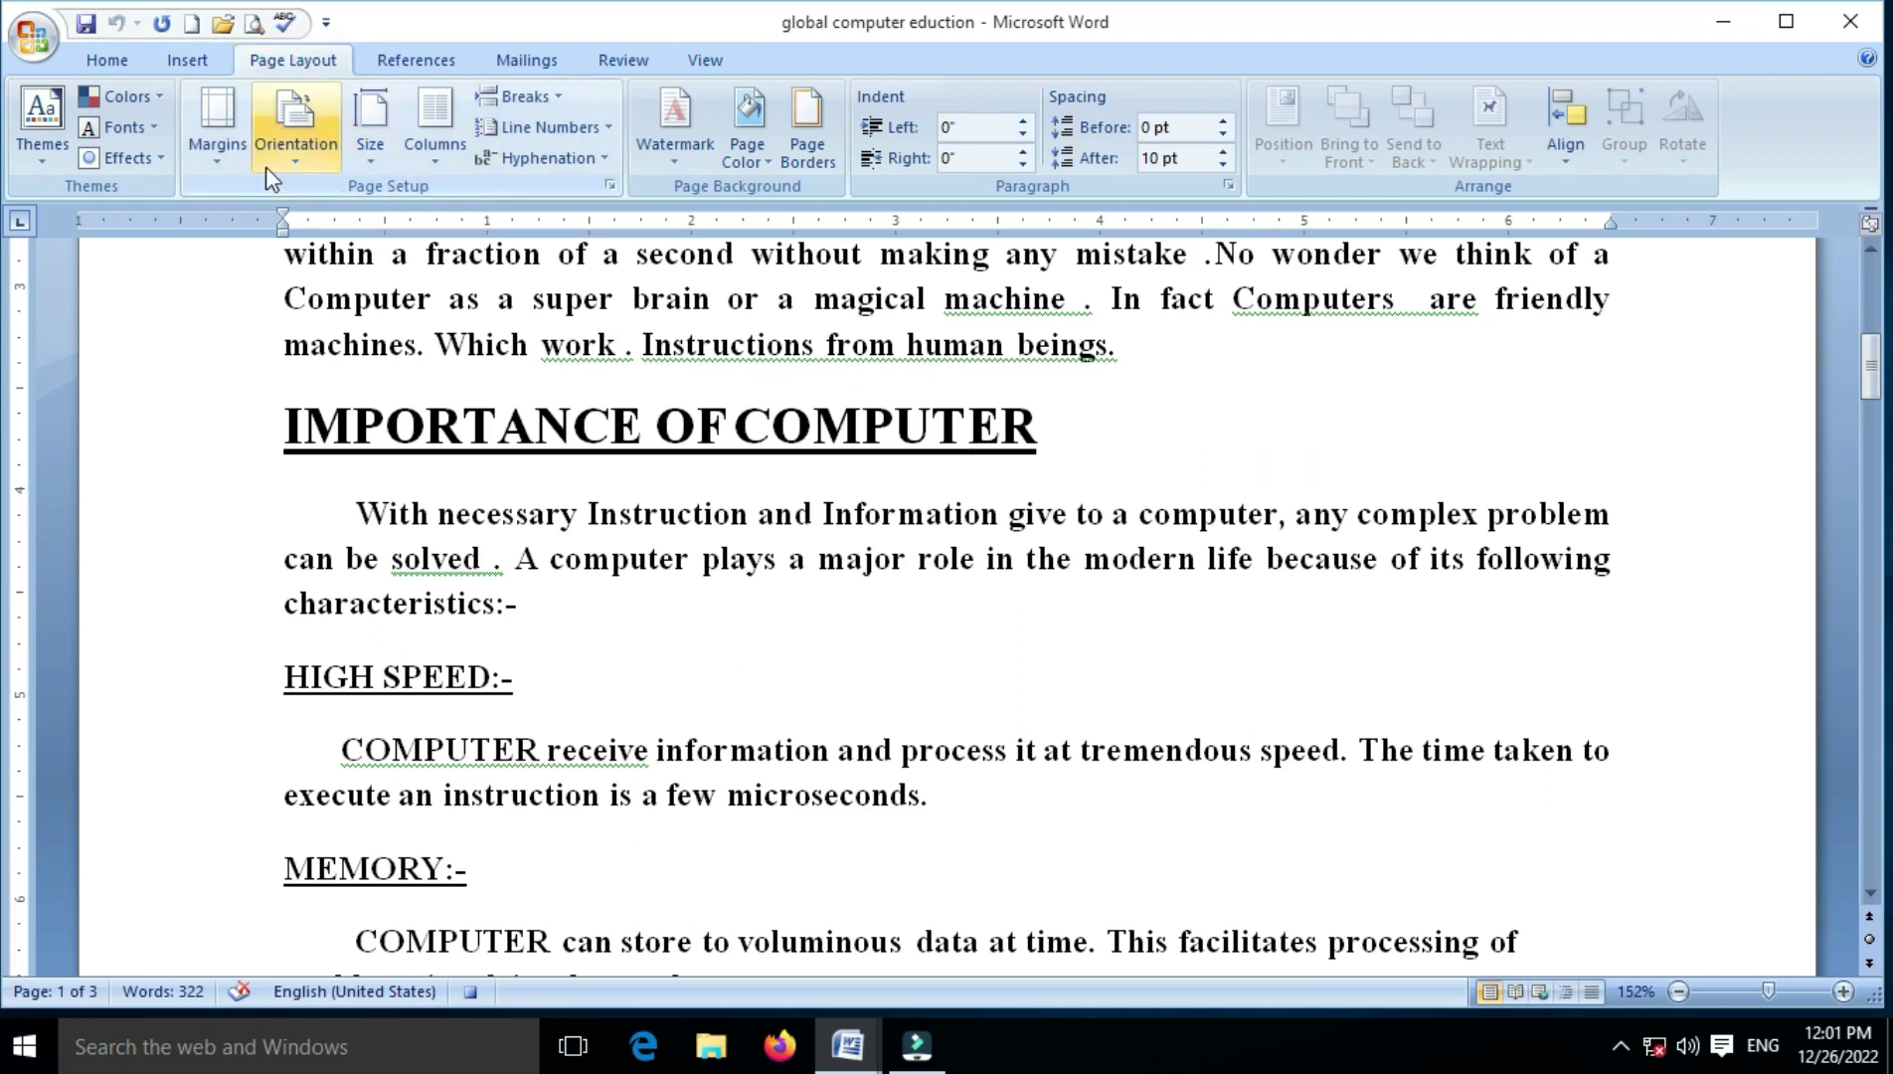
pyautogui.click(223, 160)
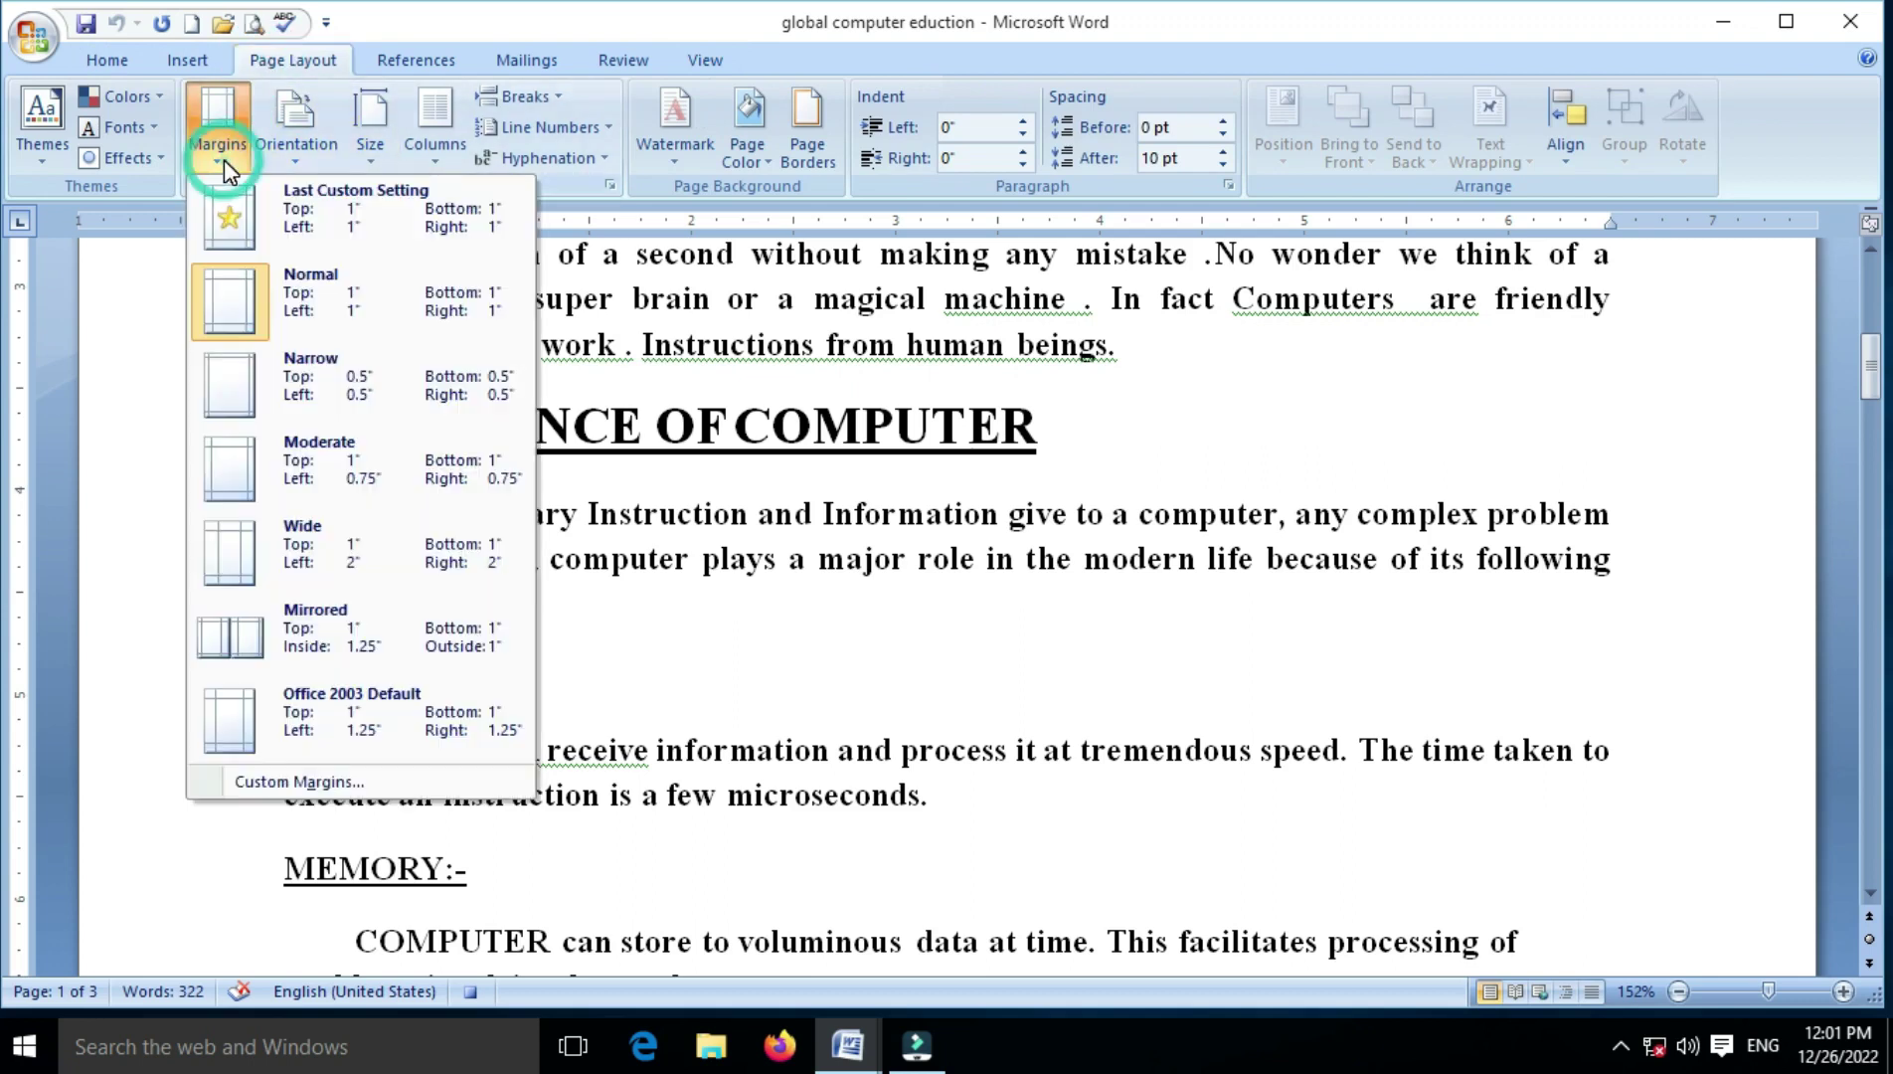
pyautogui.click(282, 786)
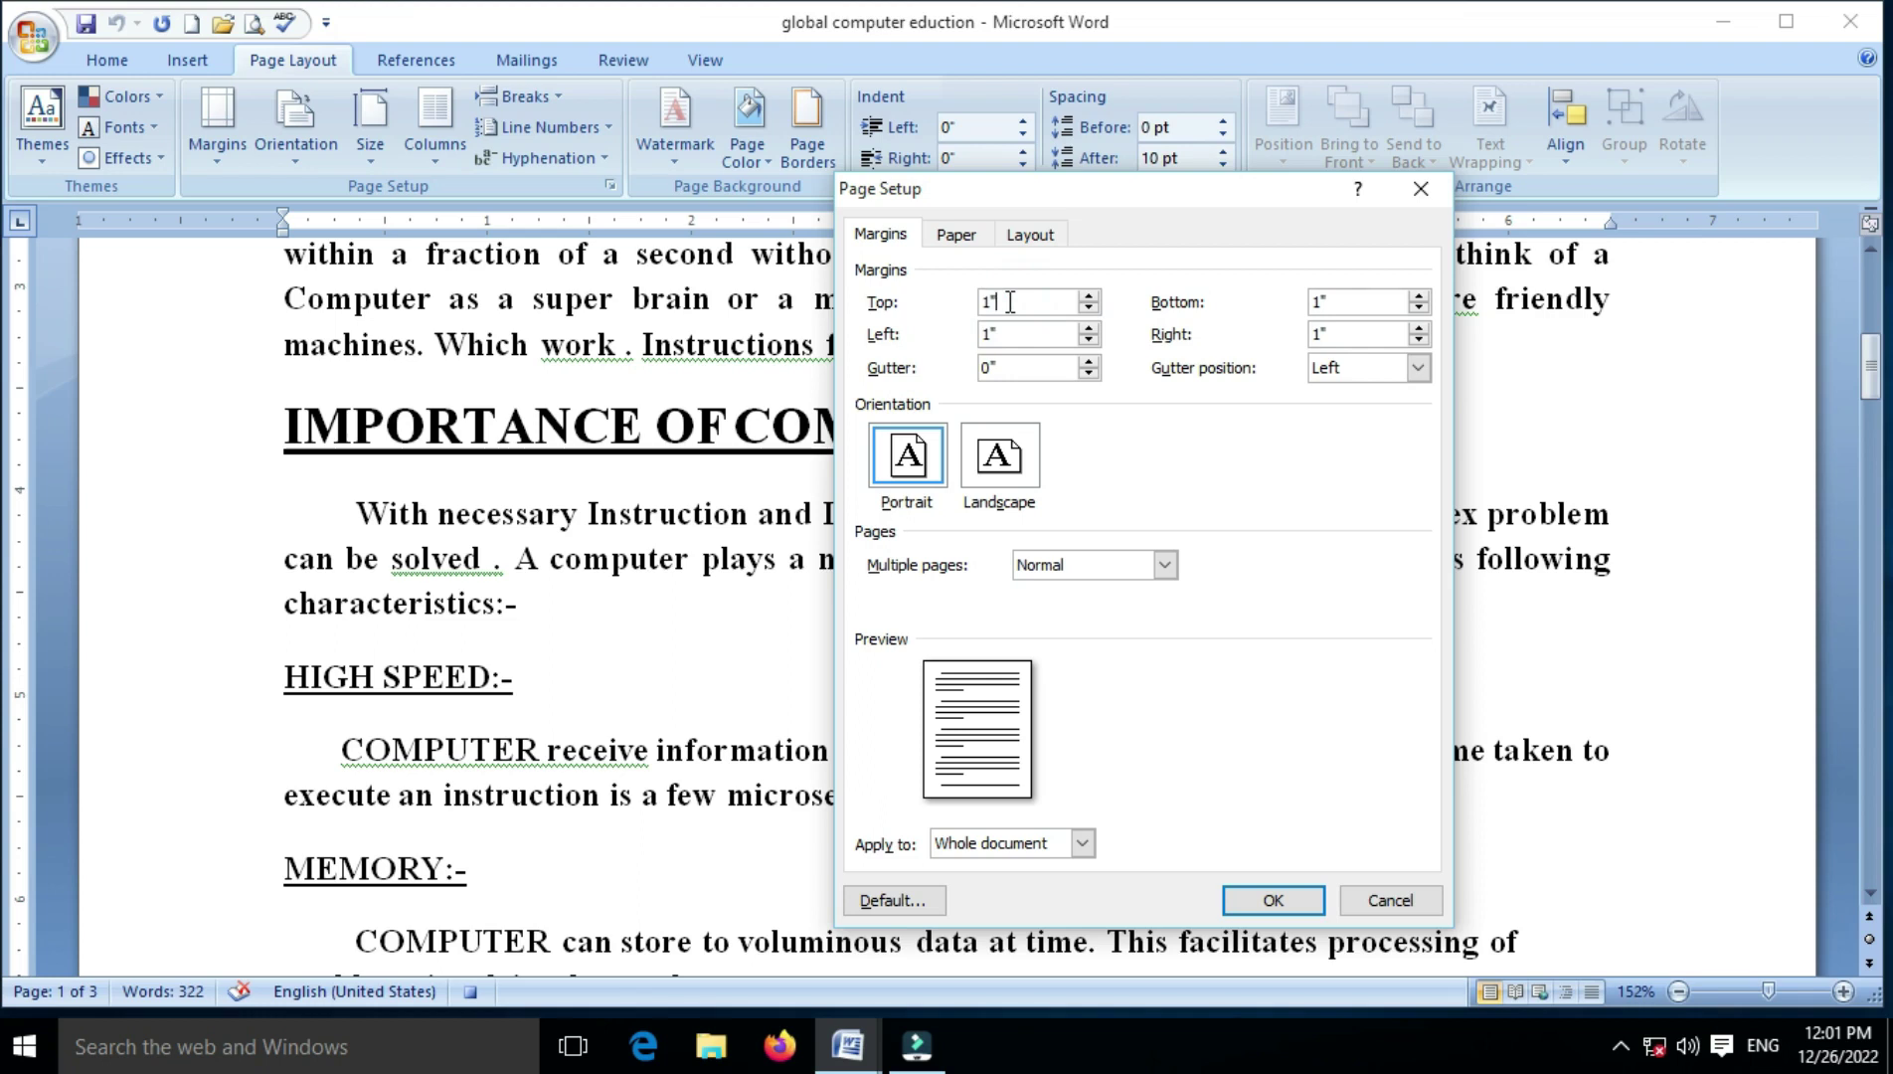
pyautogui.press('BackSpace')
pyautogui.click(1340, 298)
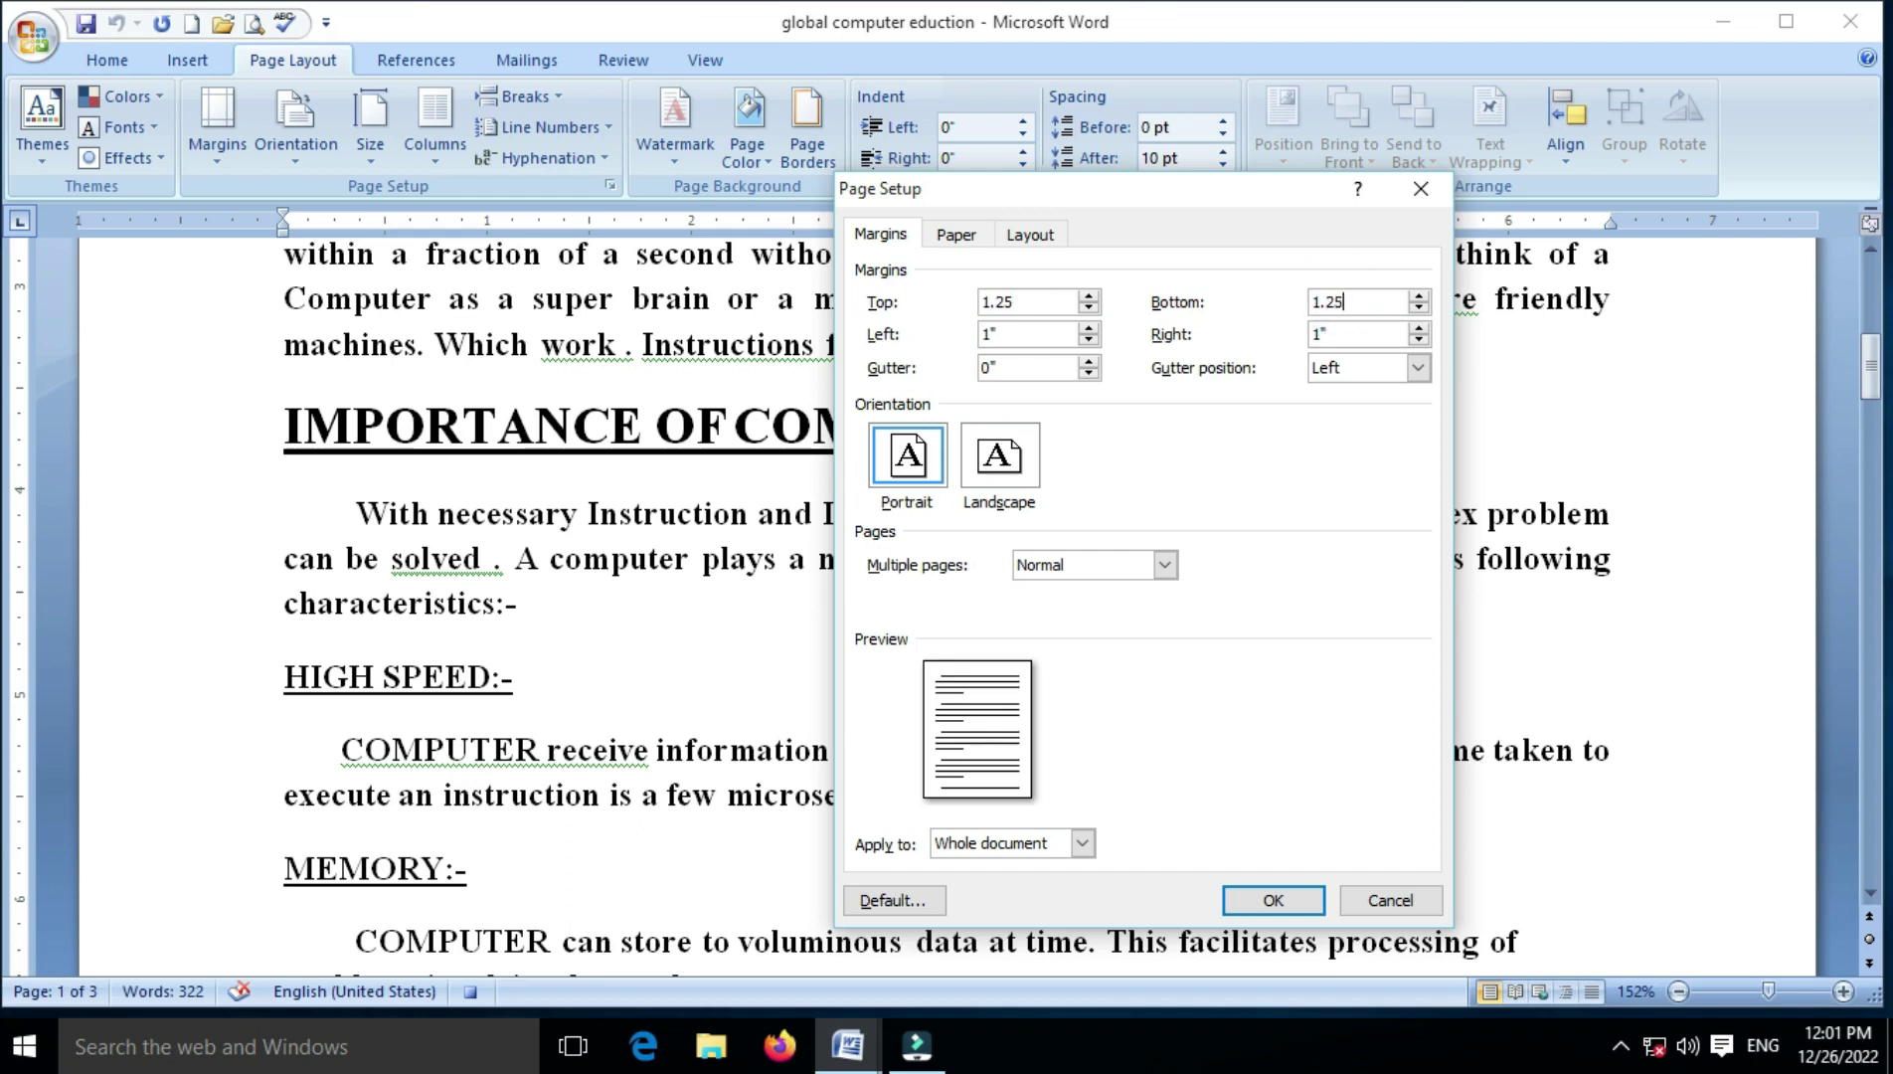
pyautogui.click(986, 335)
pyautogui.write('1.5')
pyautogui.click(1304, 334)
pyautogui.write('1.5')
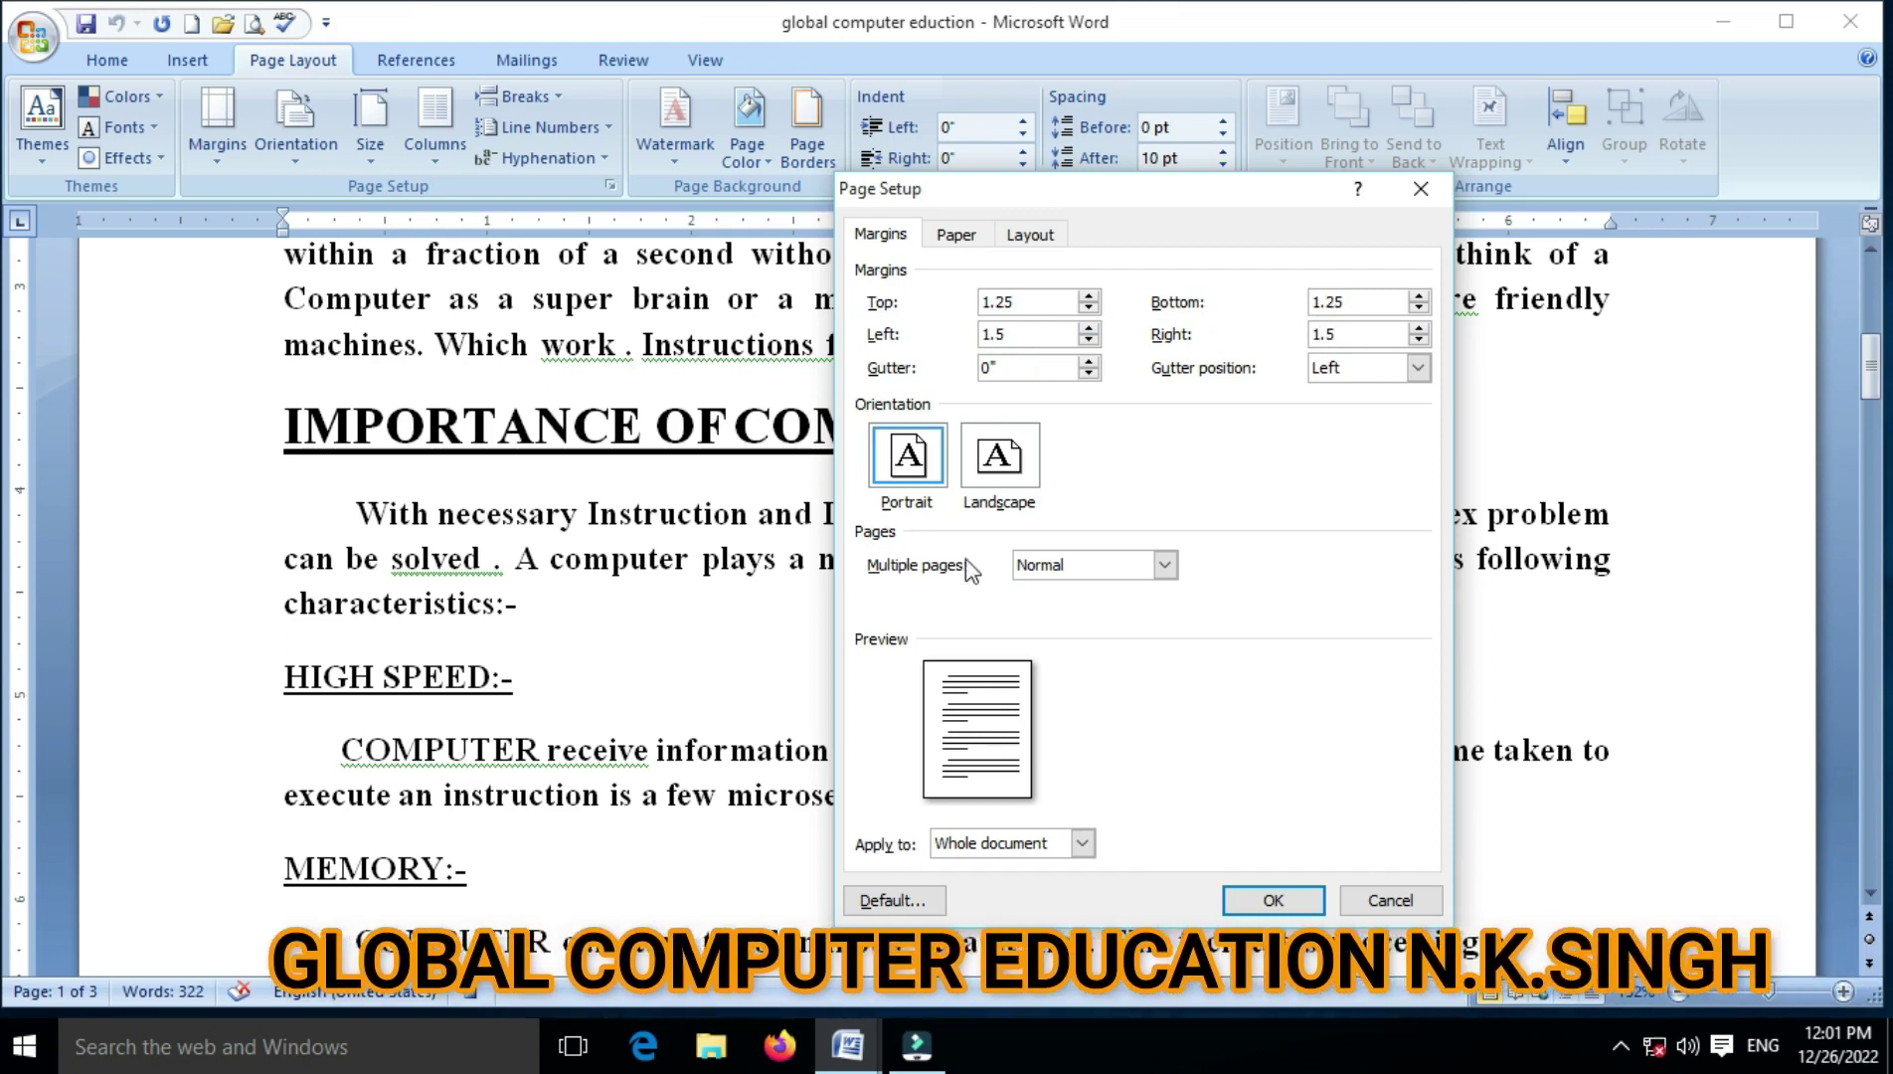
# - Keep Portrait orientation and set the paper size to A4
pyautogui.click(899, 454)
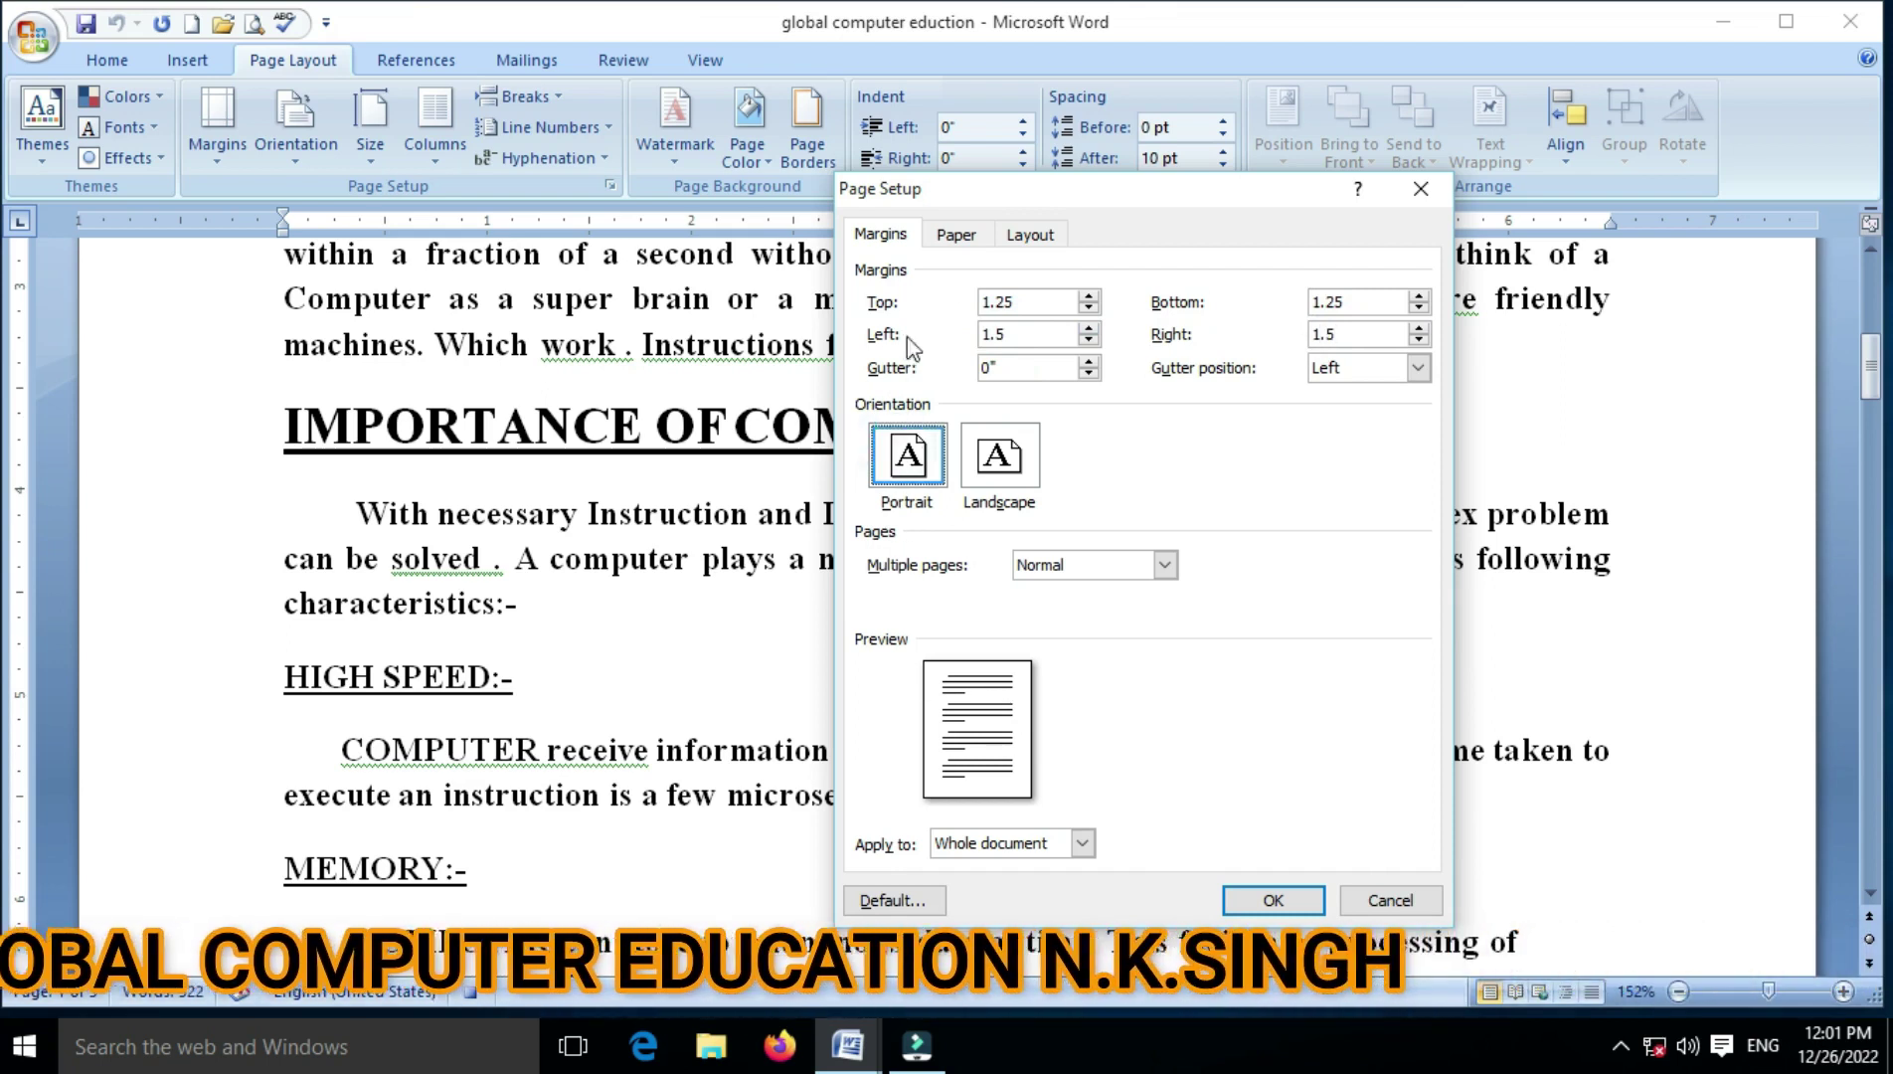
pyautogui.click(955, 233)
pyautogui.click(921, 303)
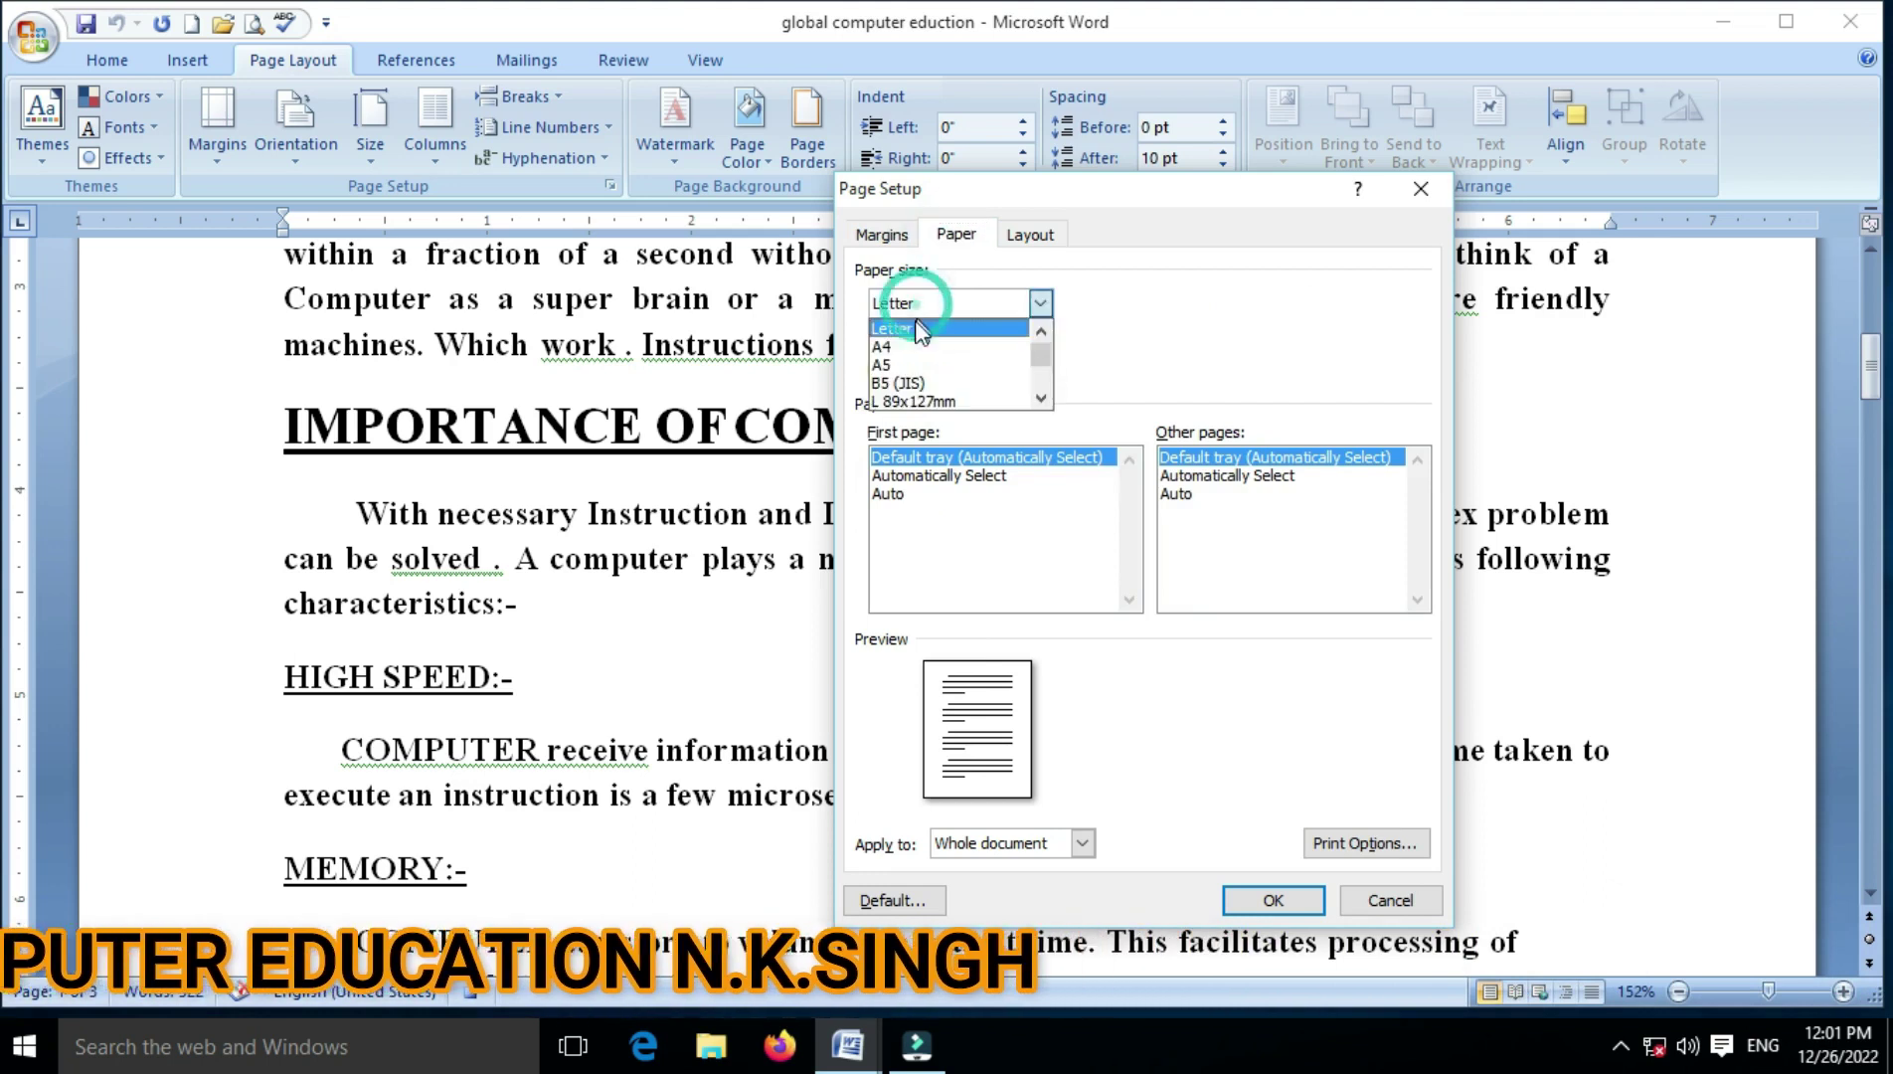
pyautogui.click(908, 348)
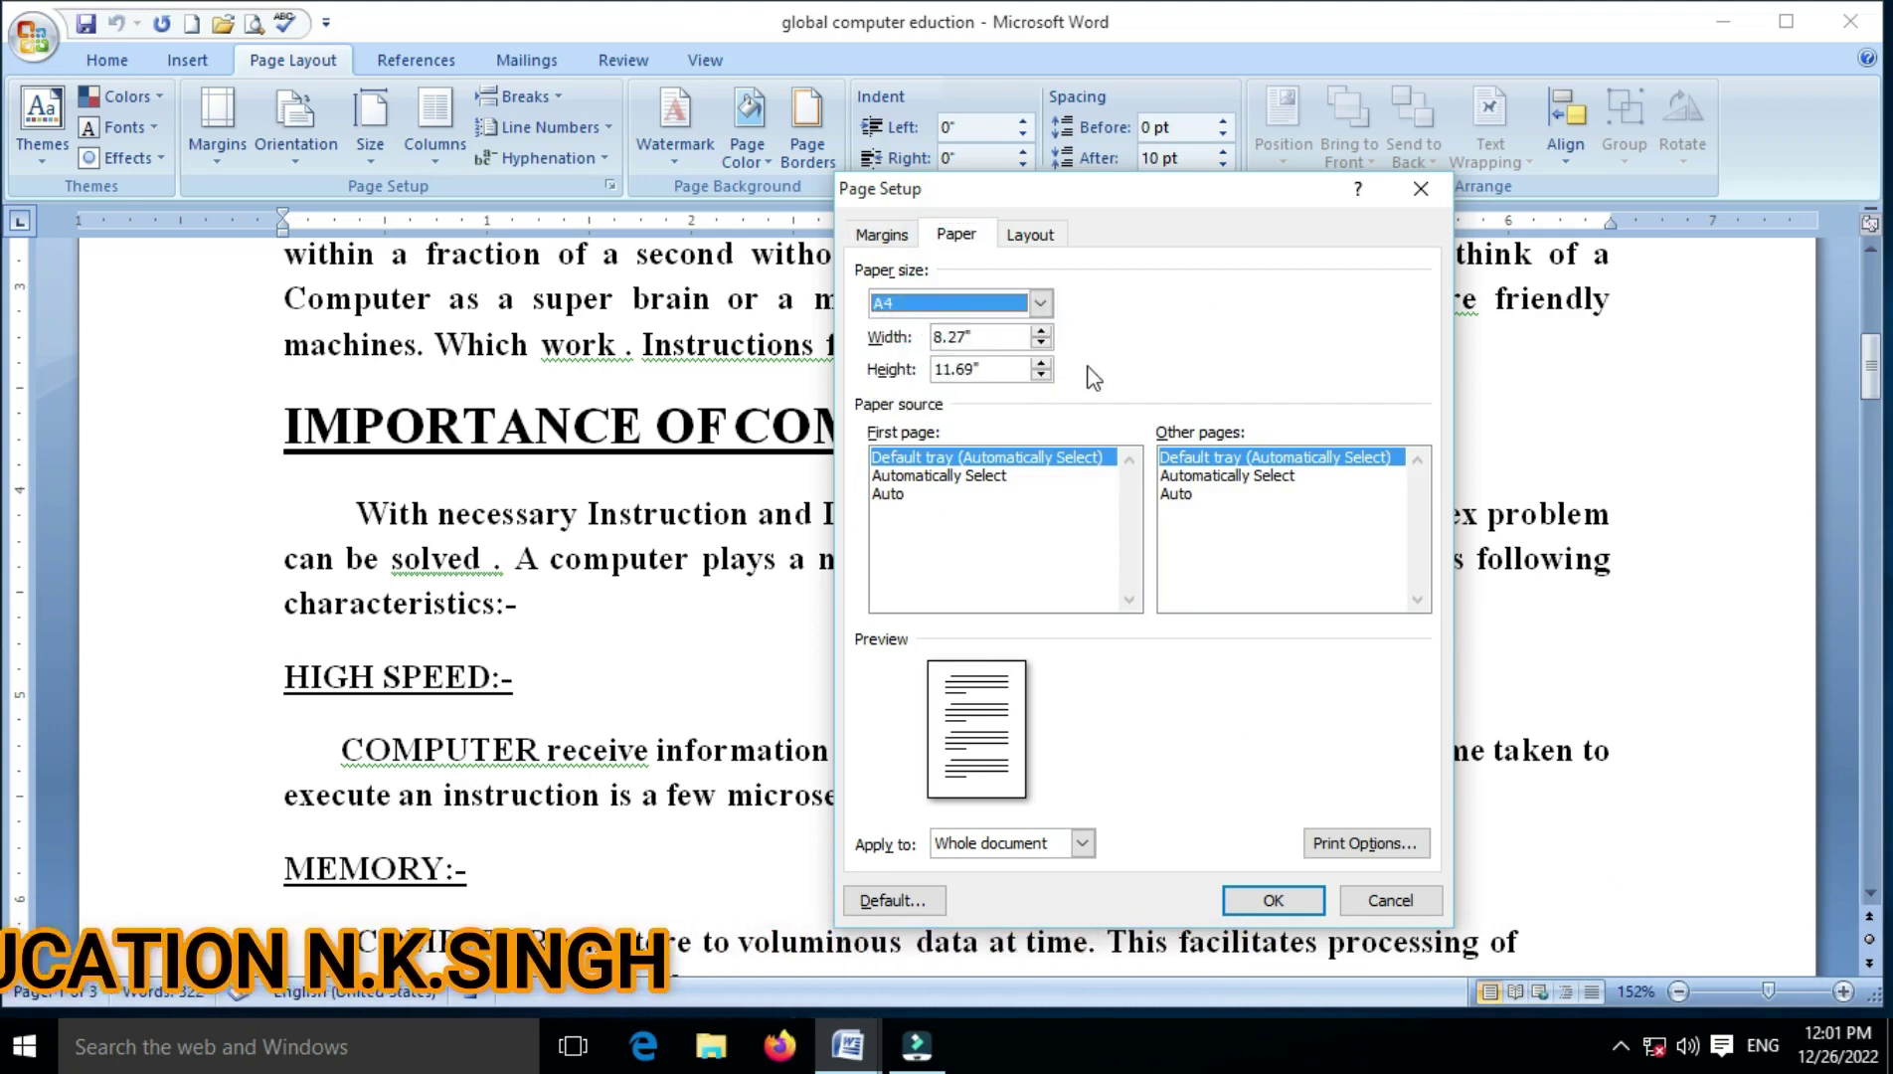
pyautogui.click(1028, 237)
pyautogui.click(943, 236)
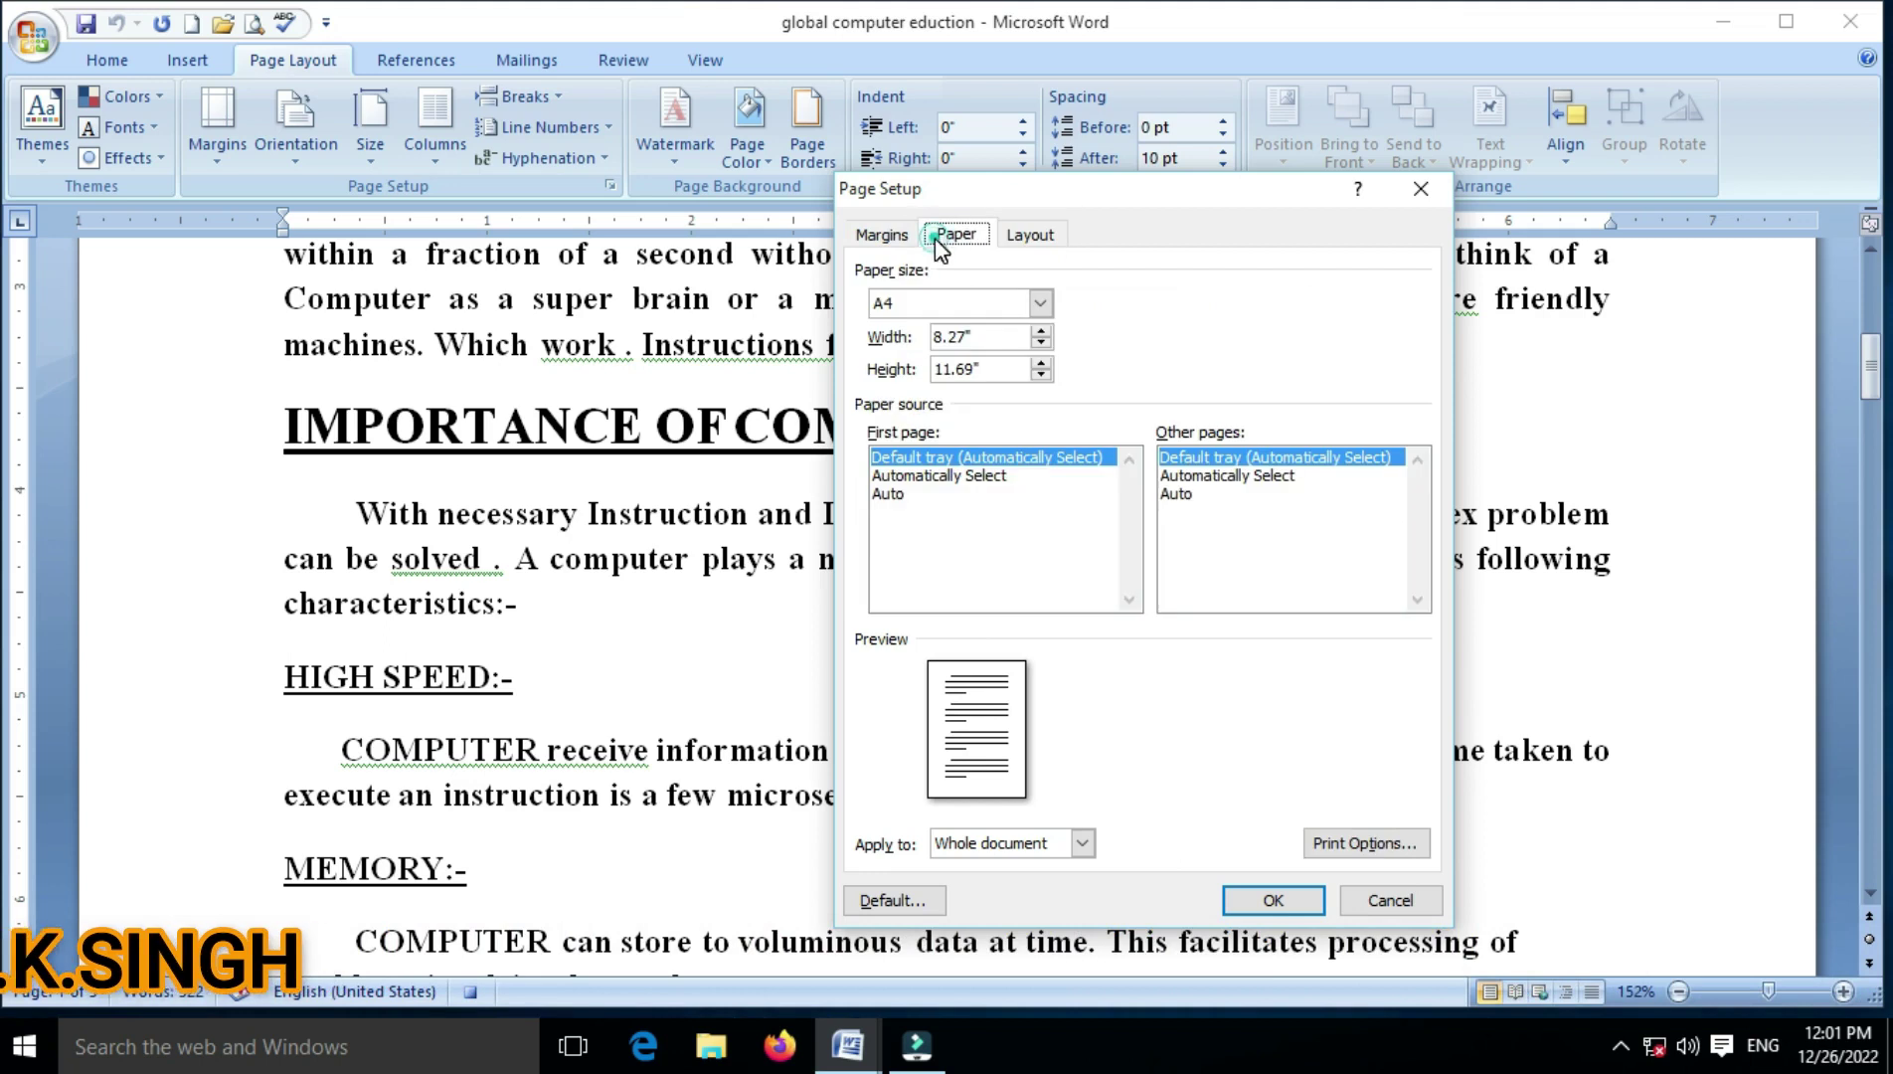
pyautogui.click(885, 235)
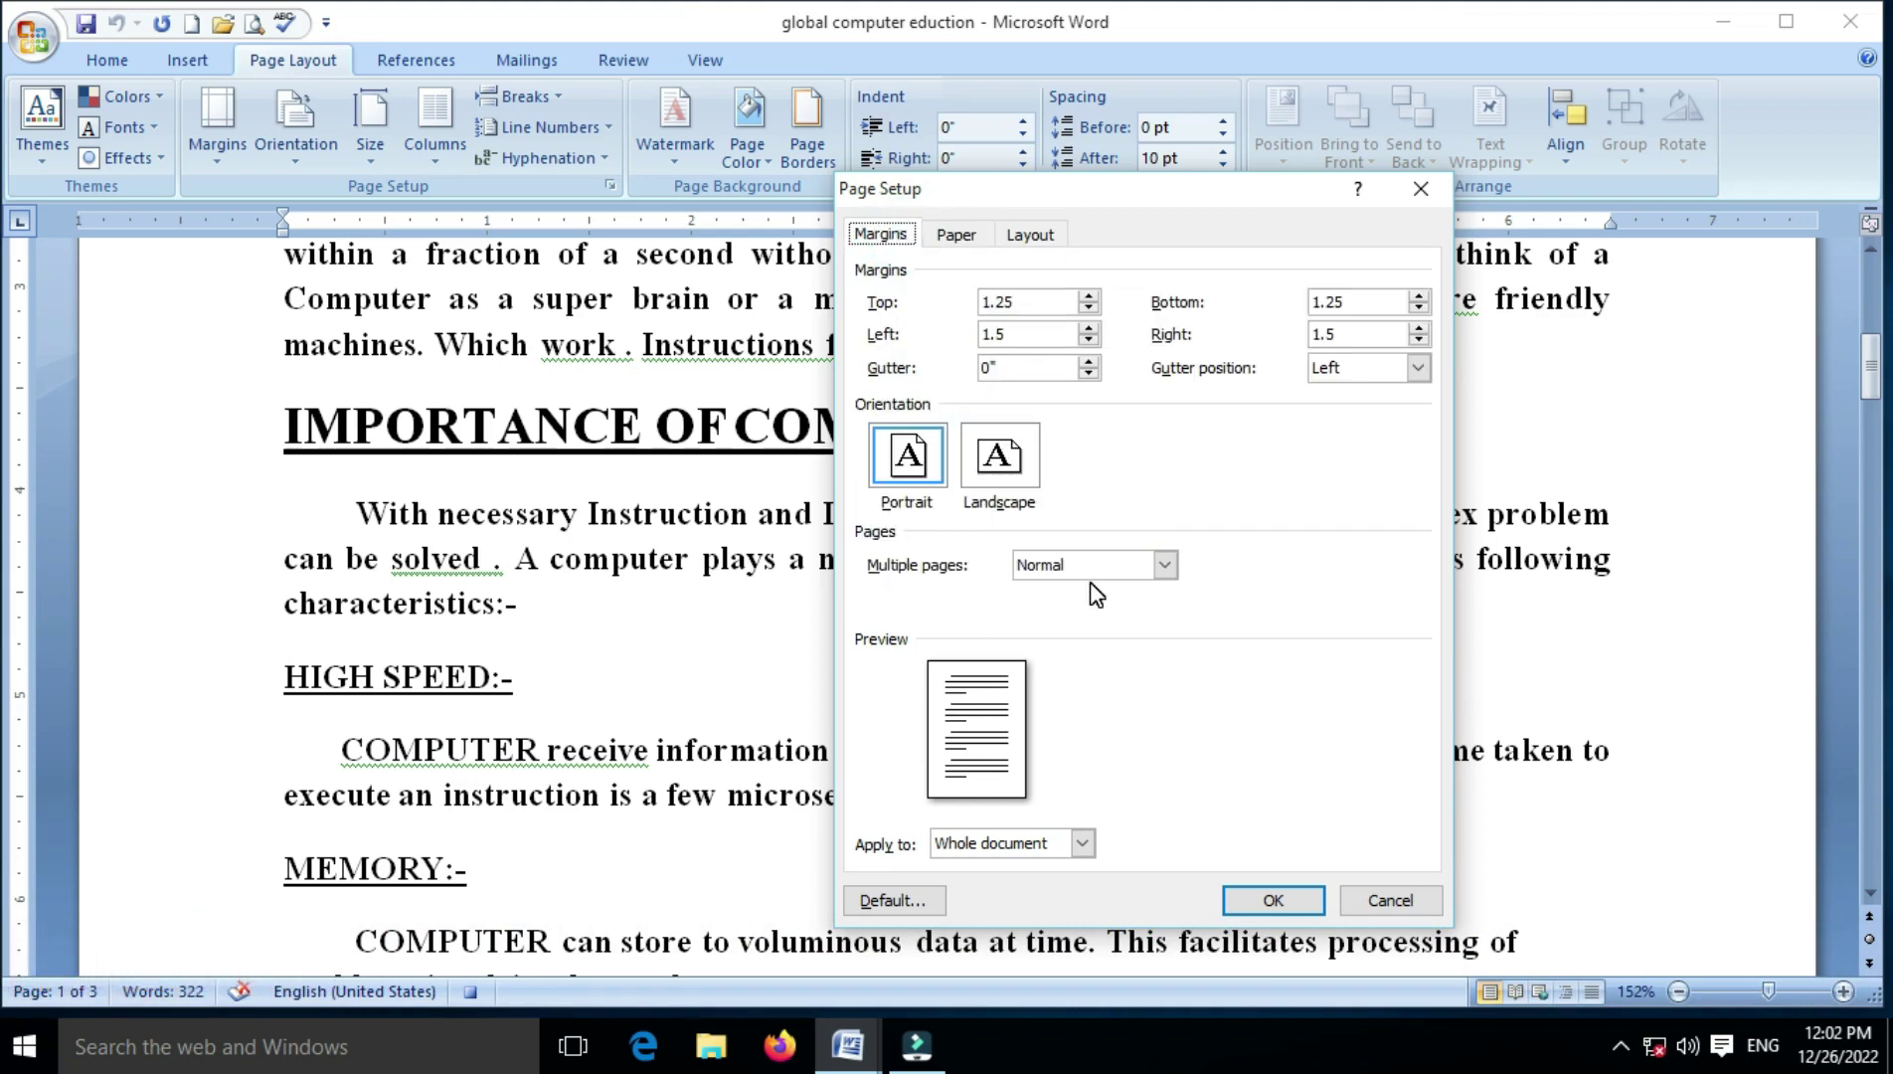
# - Apply the A4 page setup and scroll through the reformatted document
pyautogui.click(1310, 900)
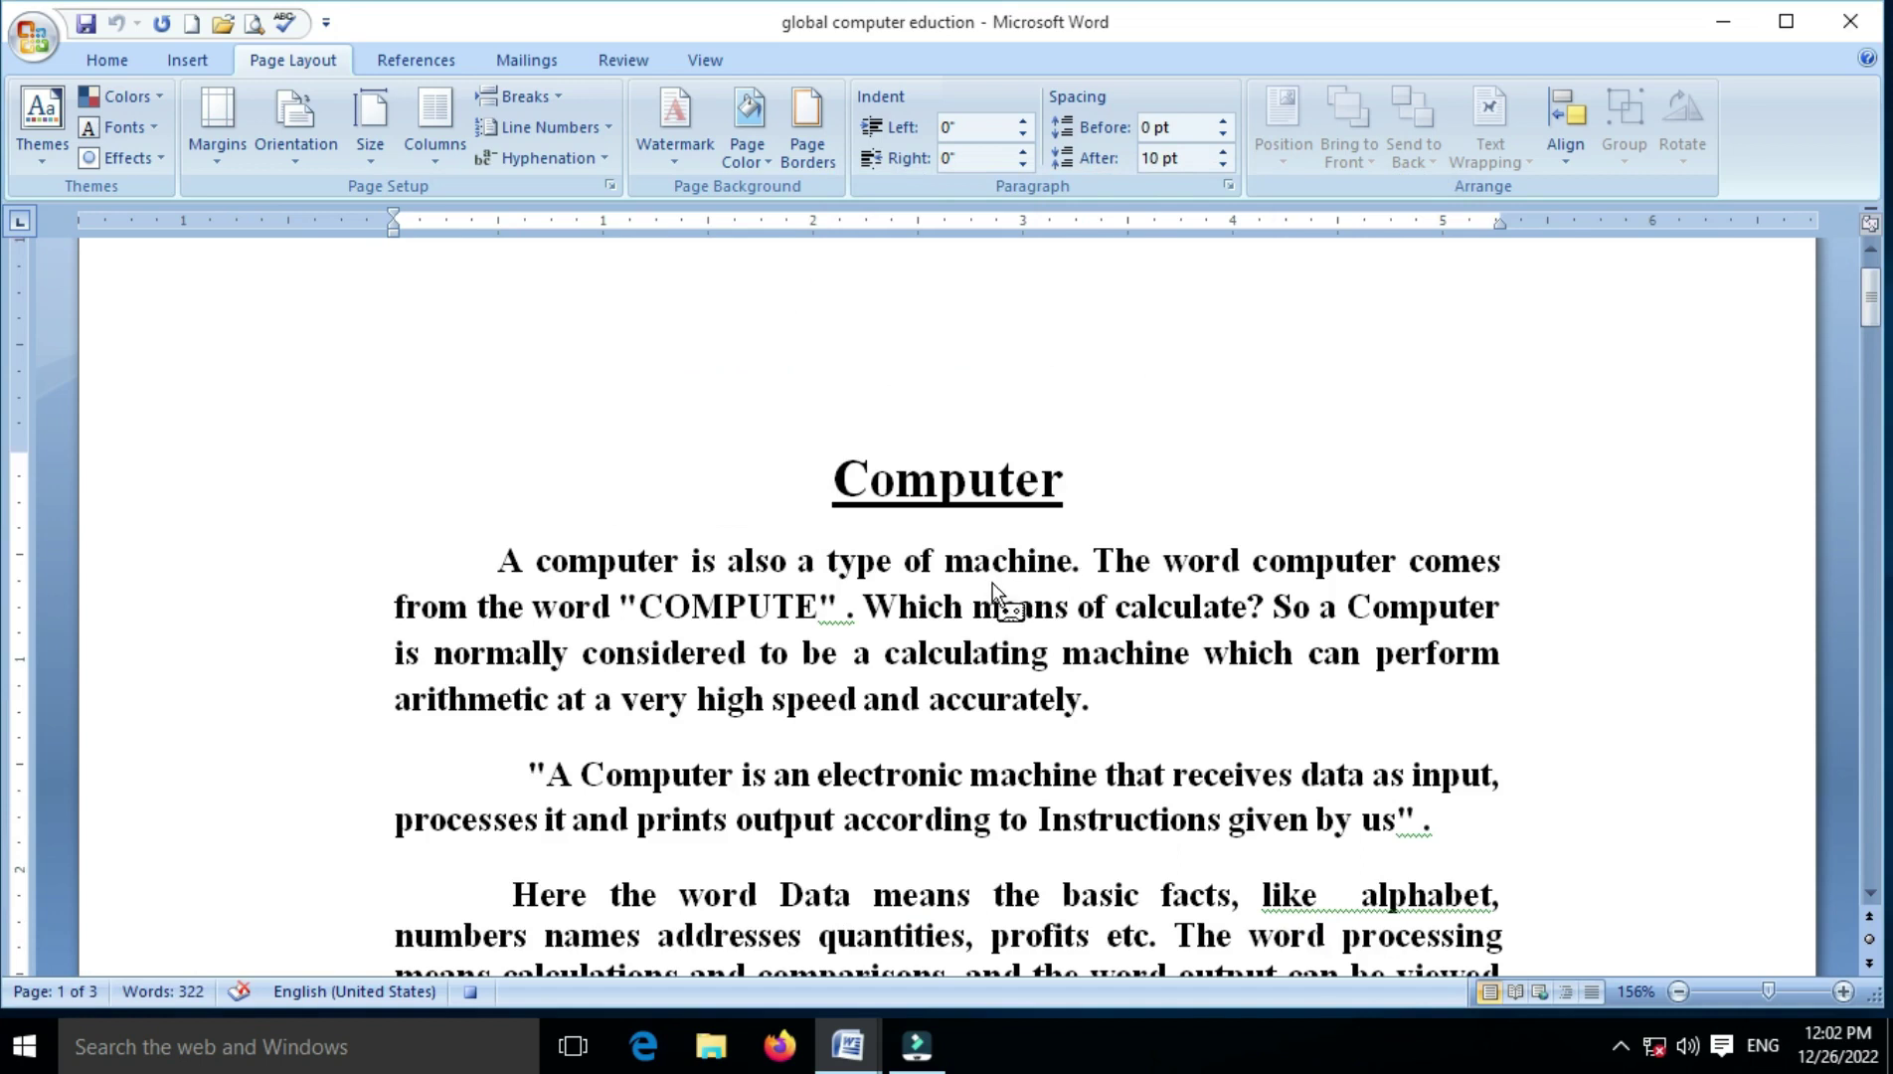
pyautogui.scroll(-4, 994, 594)
pyautogui.scroll(-5, 994, 595)
pyautogui.scroll(-4, 995, 595)
pyautogui.scroll(5, 997, 596)
pyautogui.scroll(-4, 997, 596)
pyautogui.scroll(-5, 997, 597)
pyautogui.scroll(-5, 997, 596)
pyautogui.scroll(-1, 997, 597)
pyautogui.scroll(-3, 997, 596)
pyautogui.scroll(5, 994, 597)
pyautogui.scroll(5, 994, 596)
pyautogui.scroll(4, 992, 597)
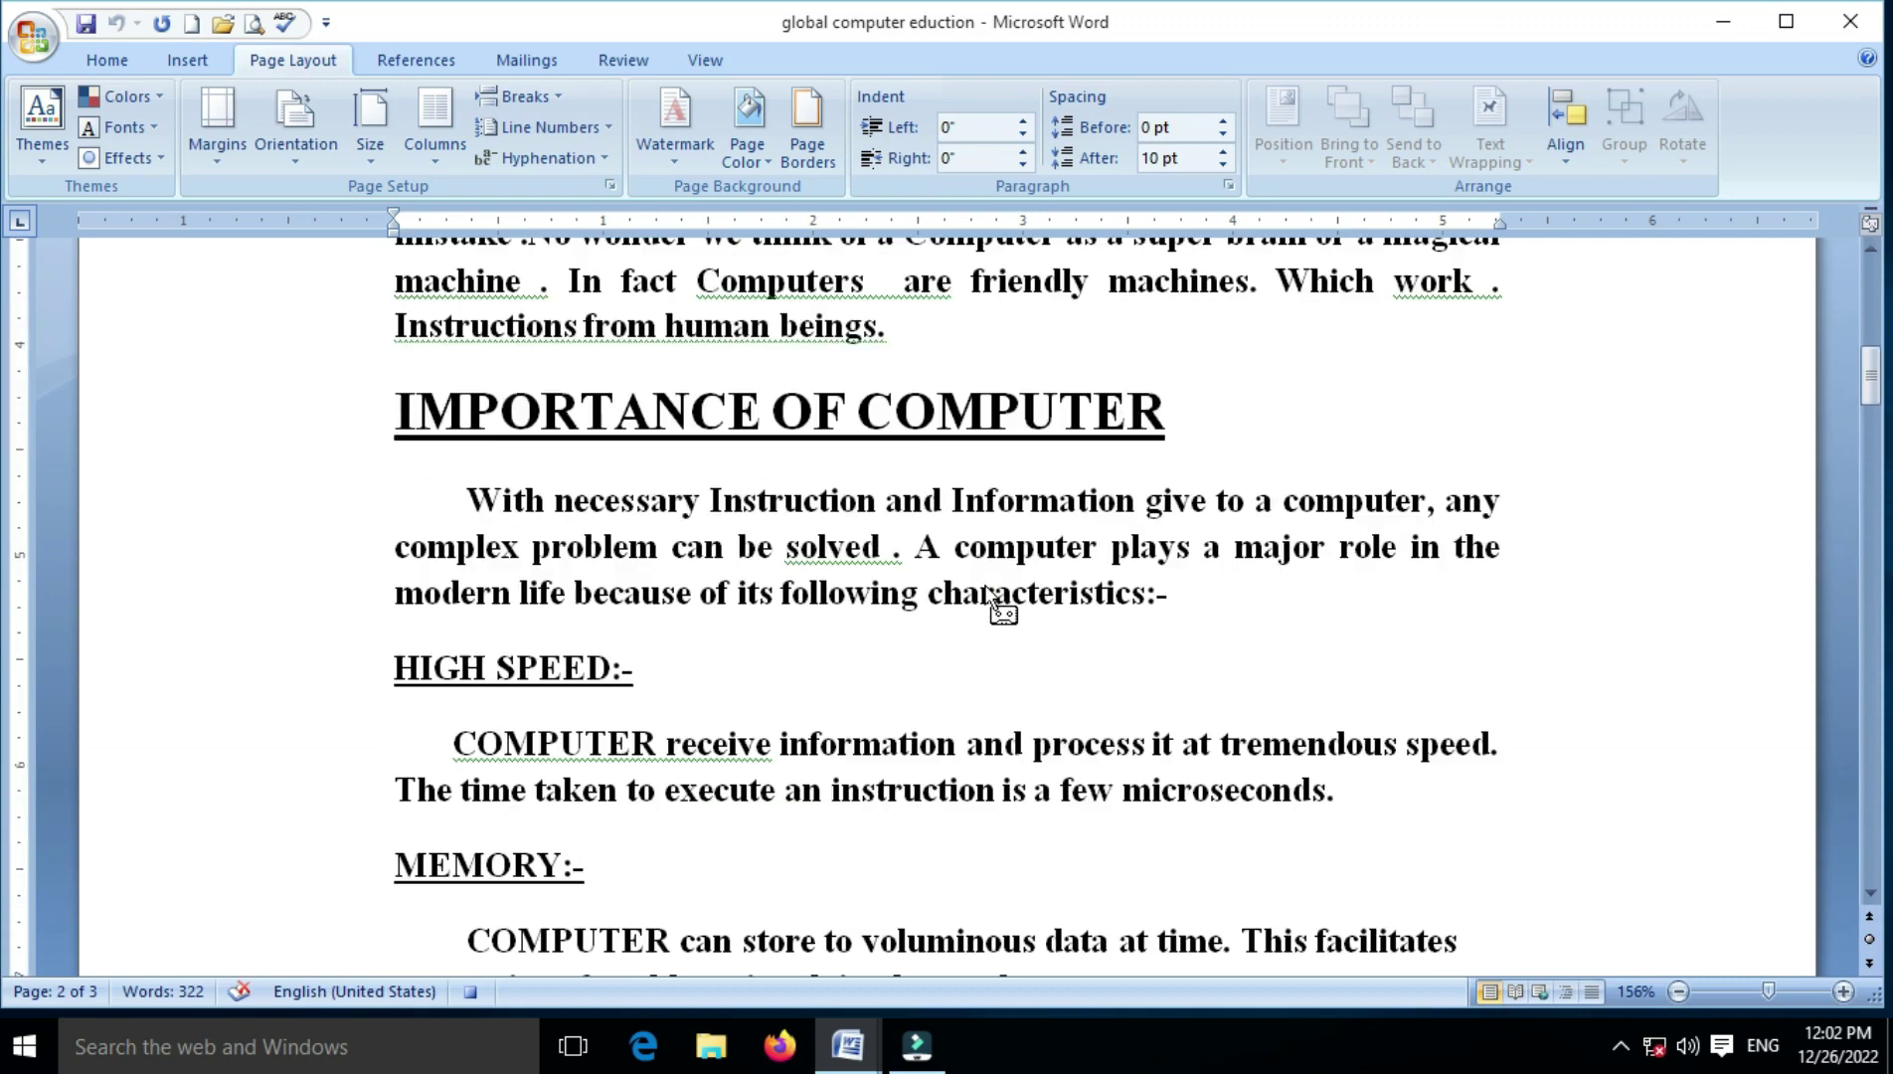
pyautogui.scroll(4, 997, 597)
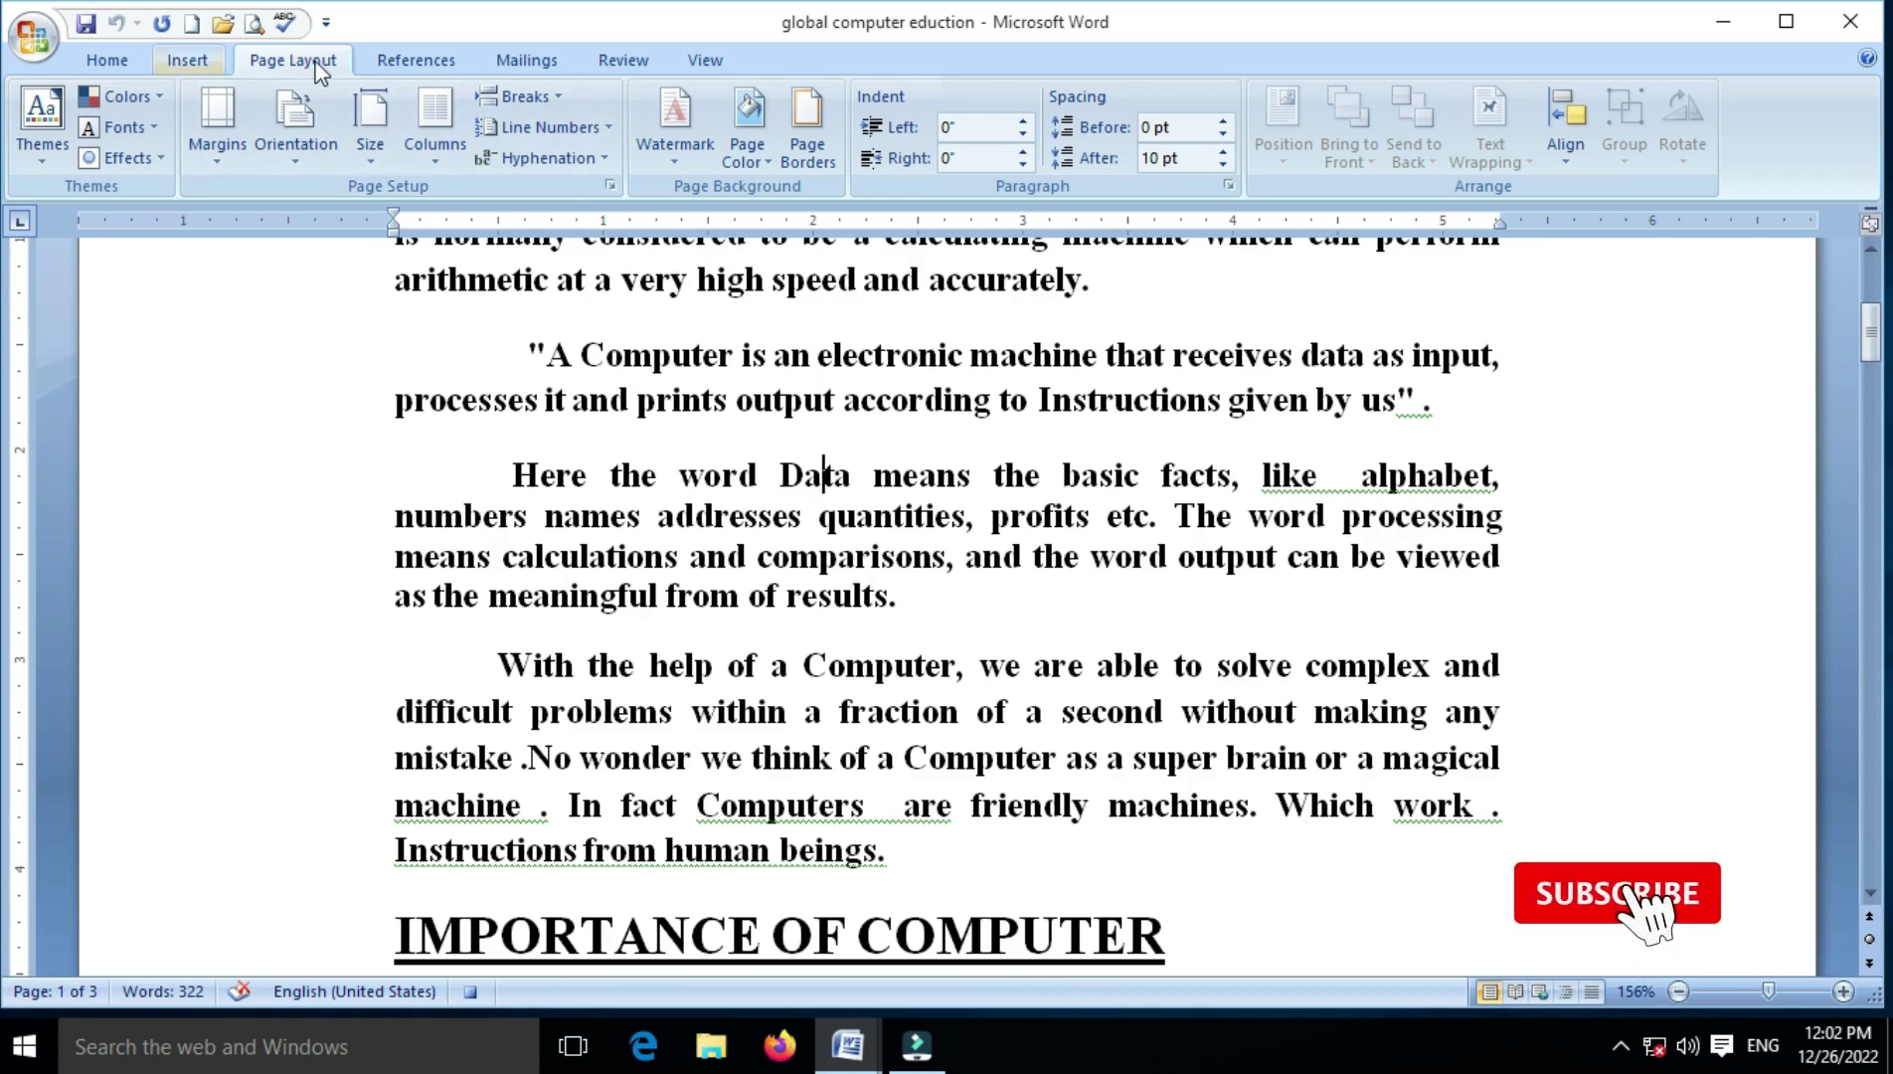
# - Stop recording the QW macro and create a new blank document with Ctrl+N
pyautogui.click(705, 60)
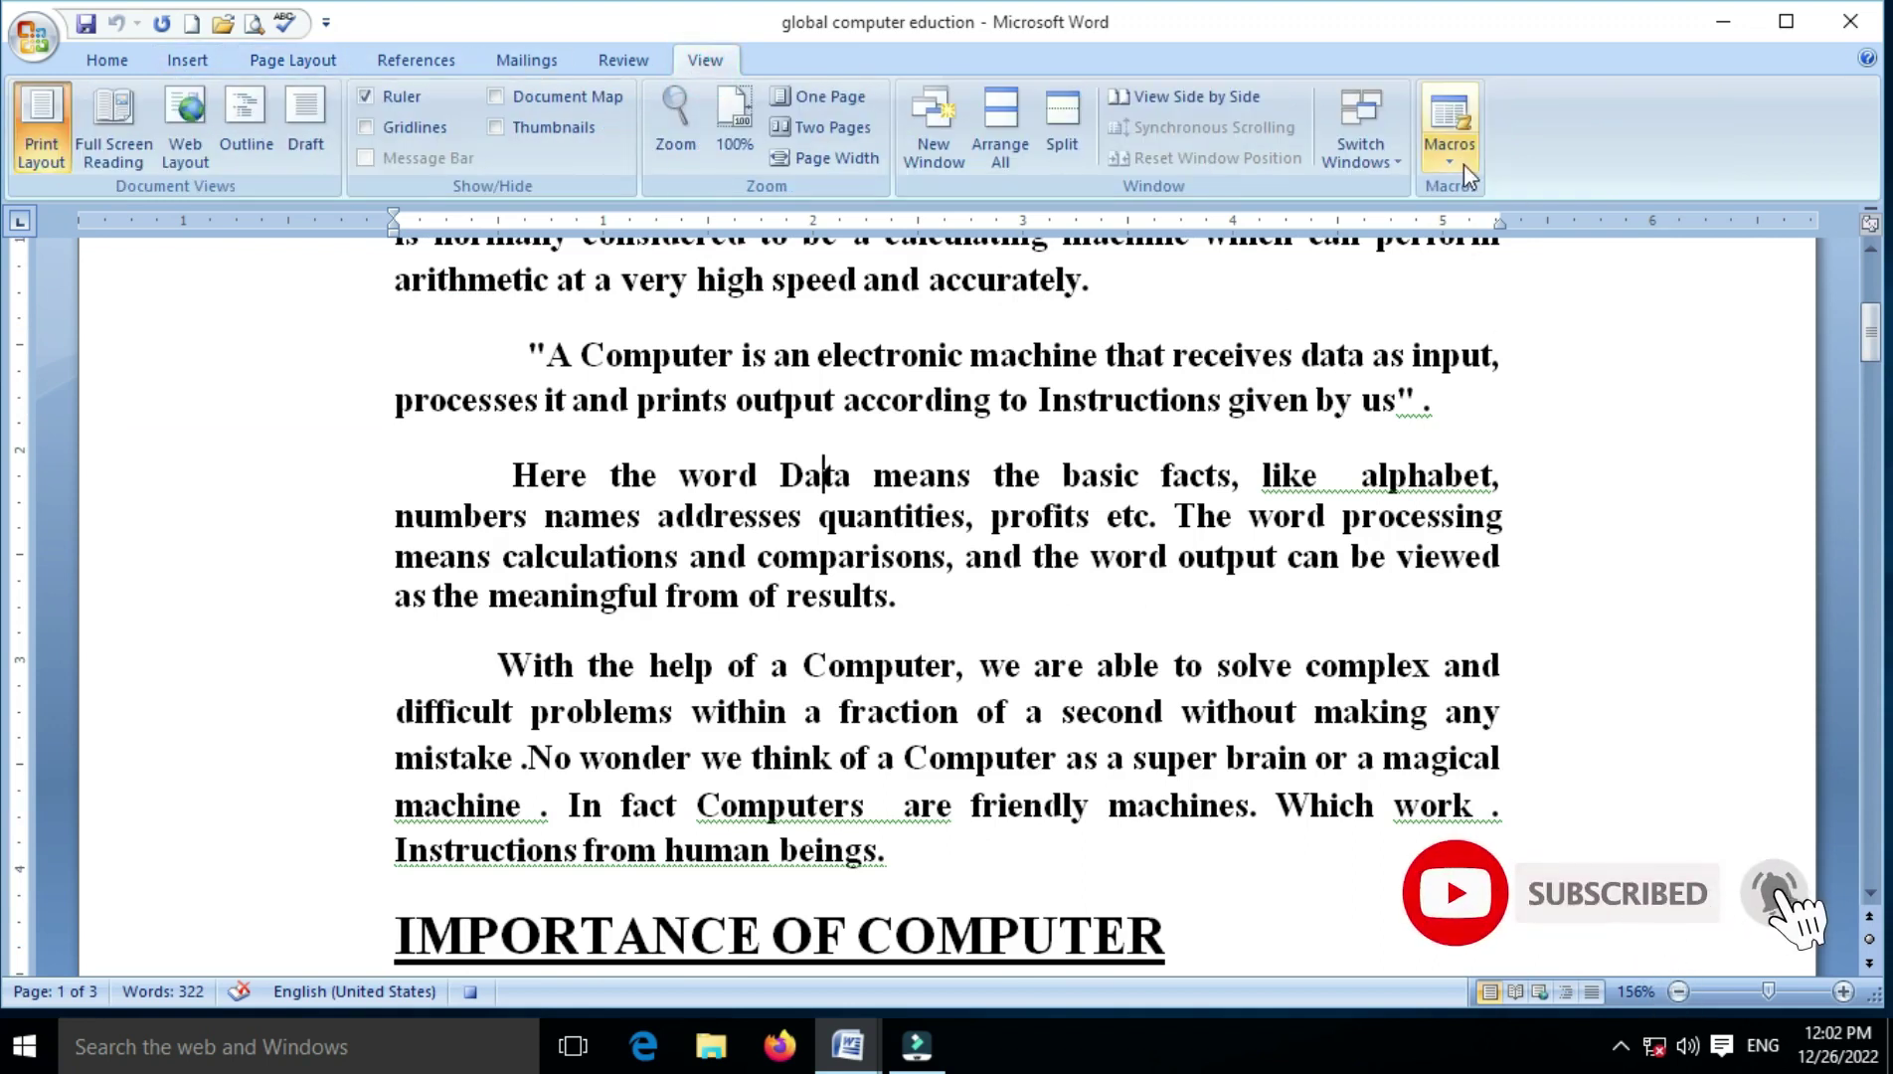
pyautogui.click(1442, 149)
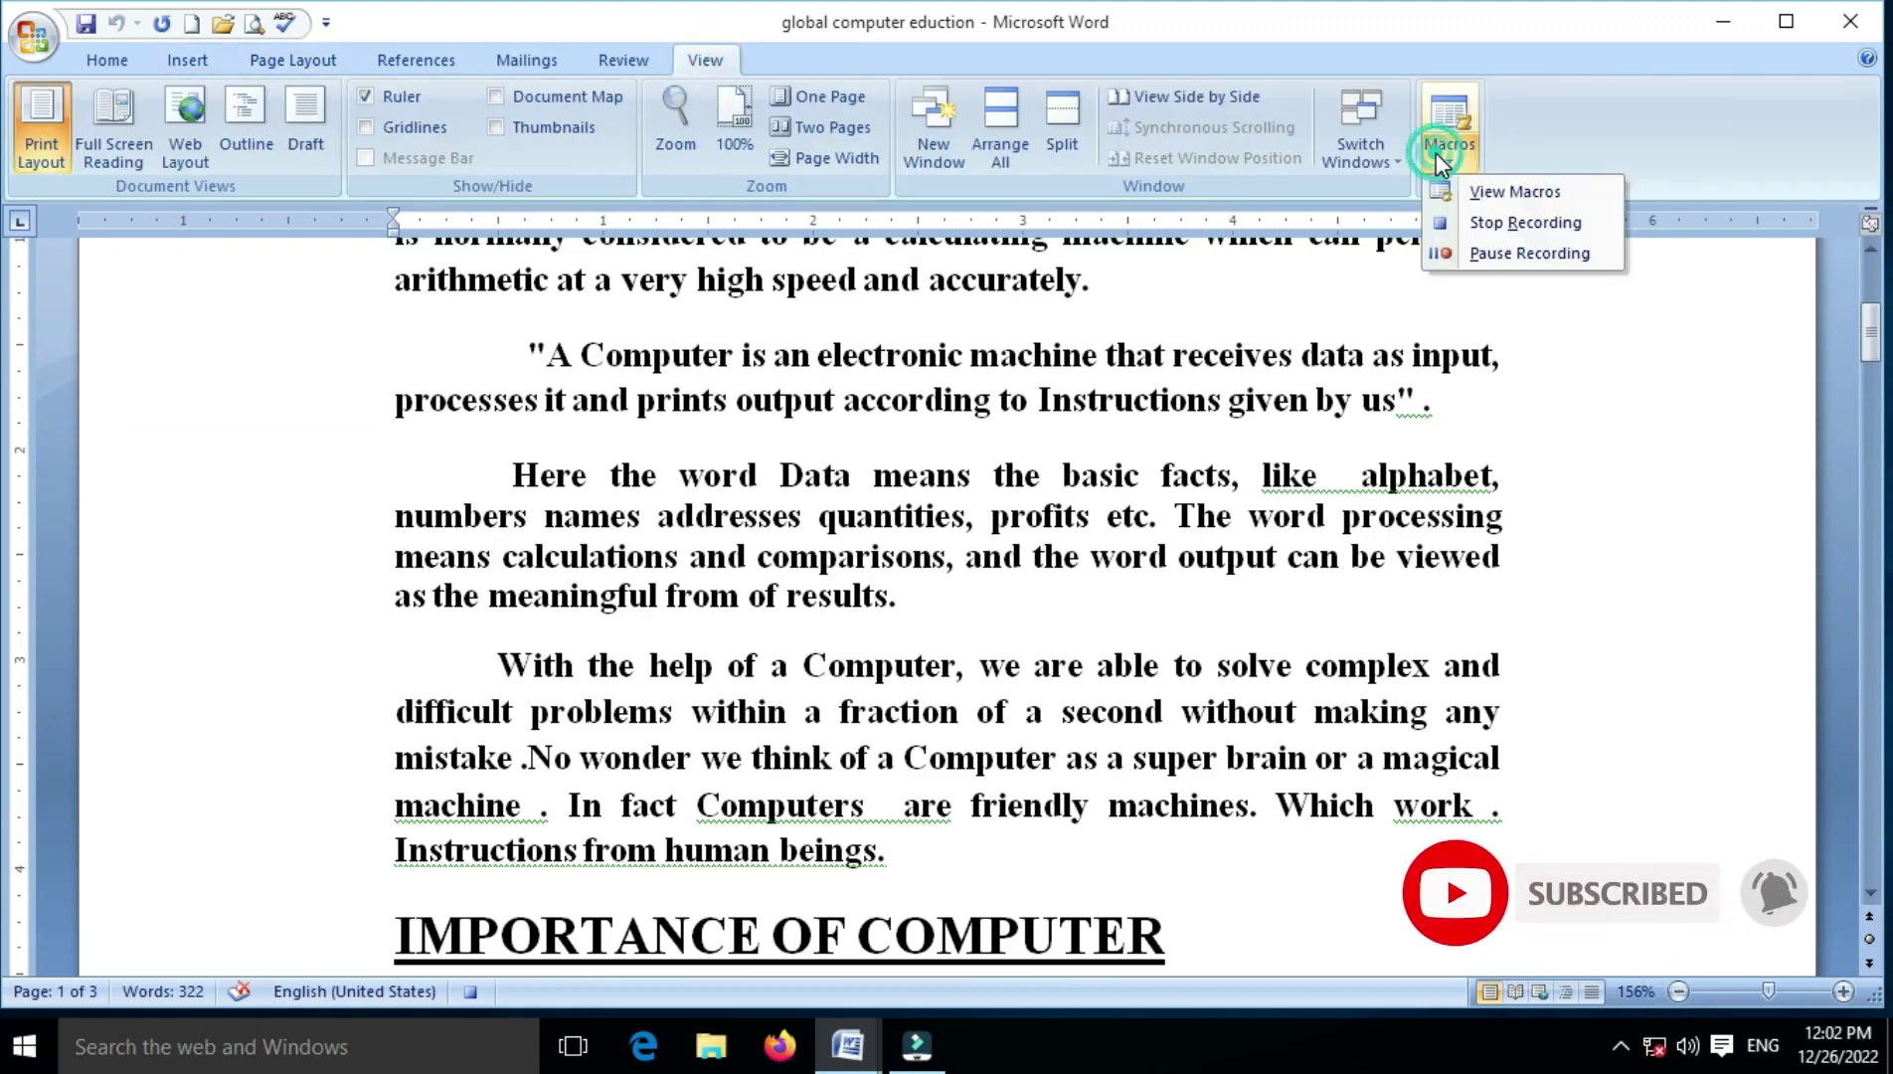
pyautogui.click(1491, 223)
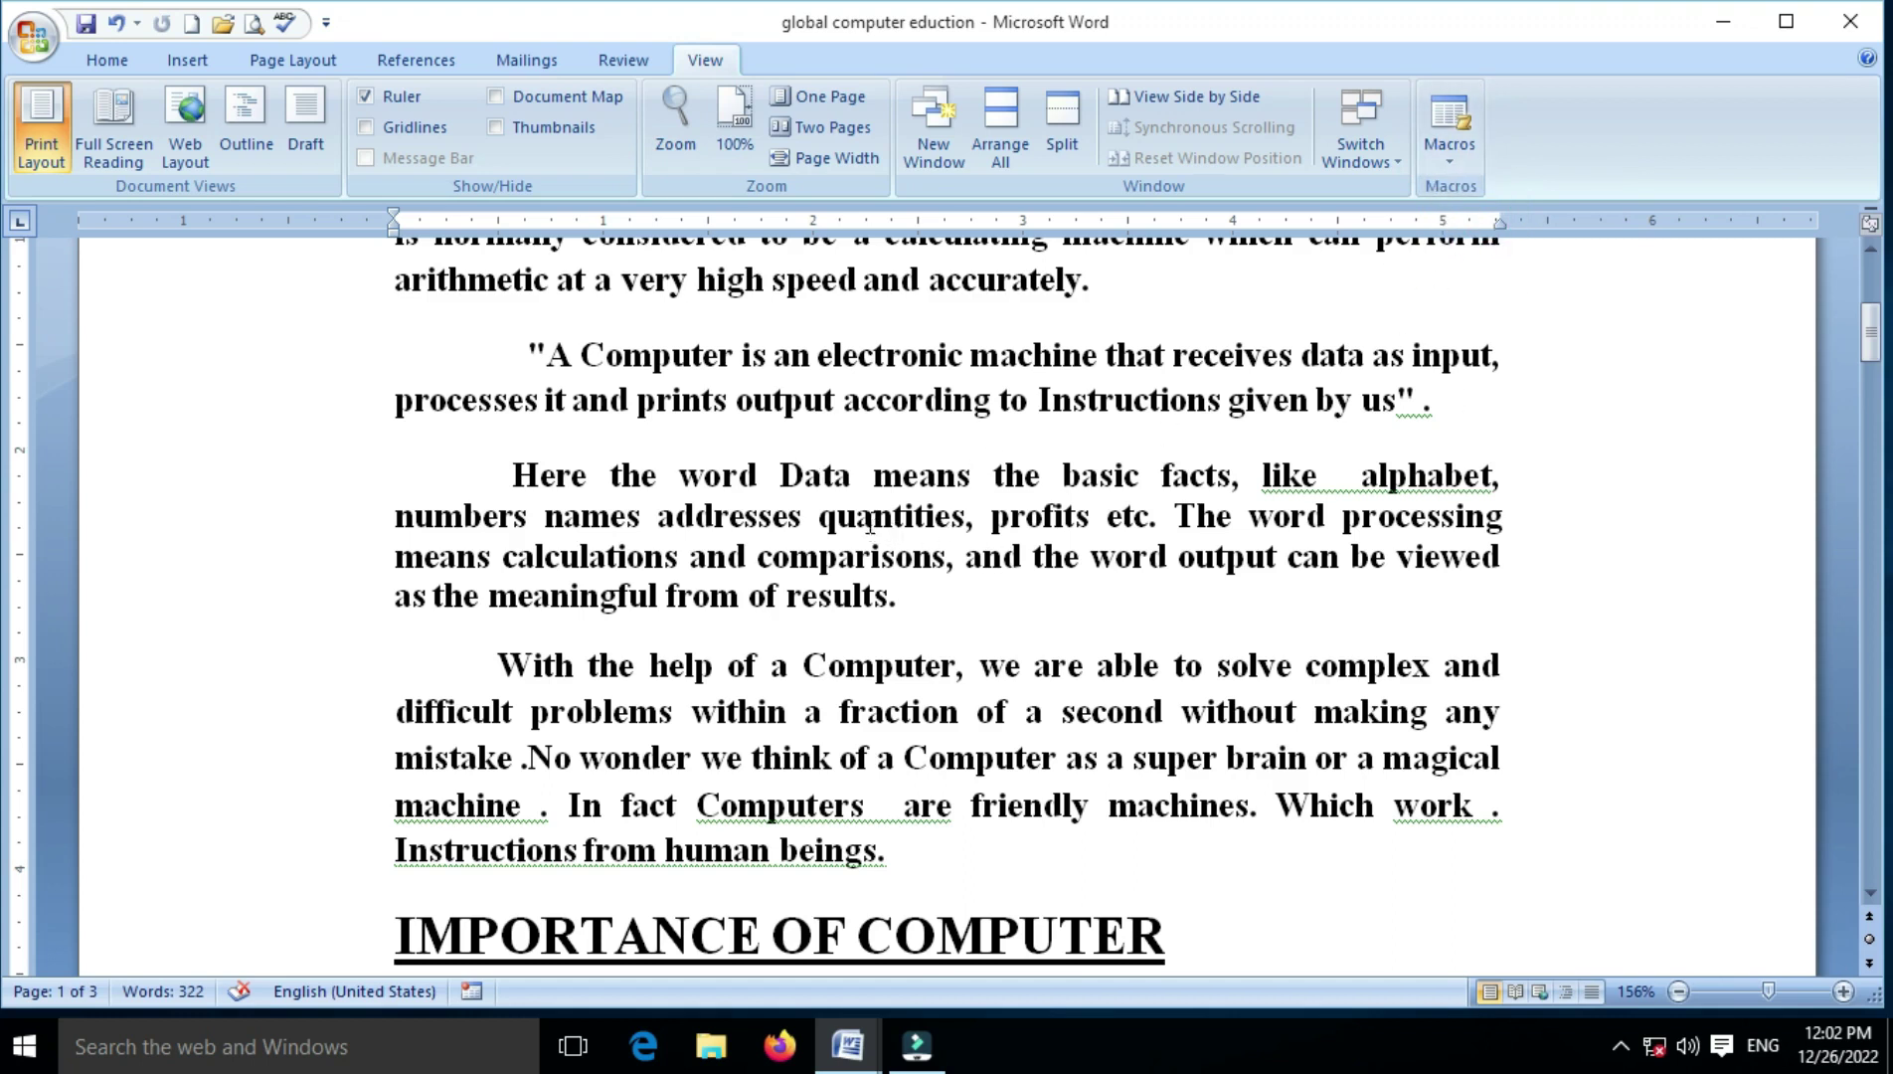
pyautogui.scroll(1, 870, 522)
pyautogui.scroll(4, 870, 522)
pyautogui.scroll(-3, 870, 521)
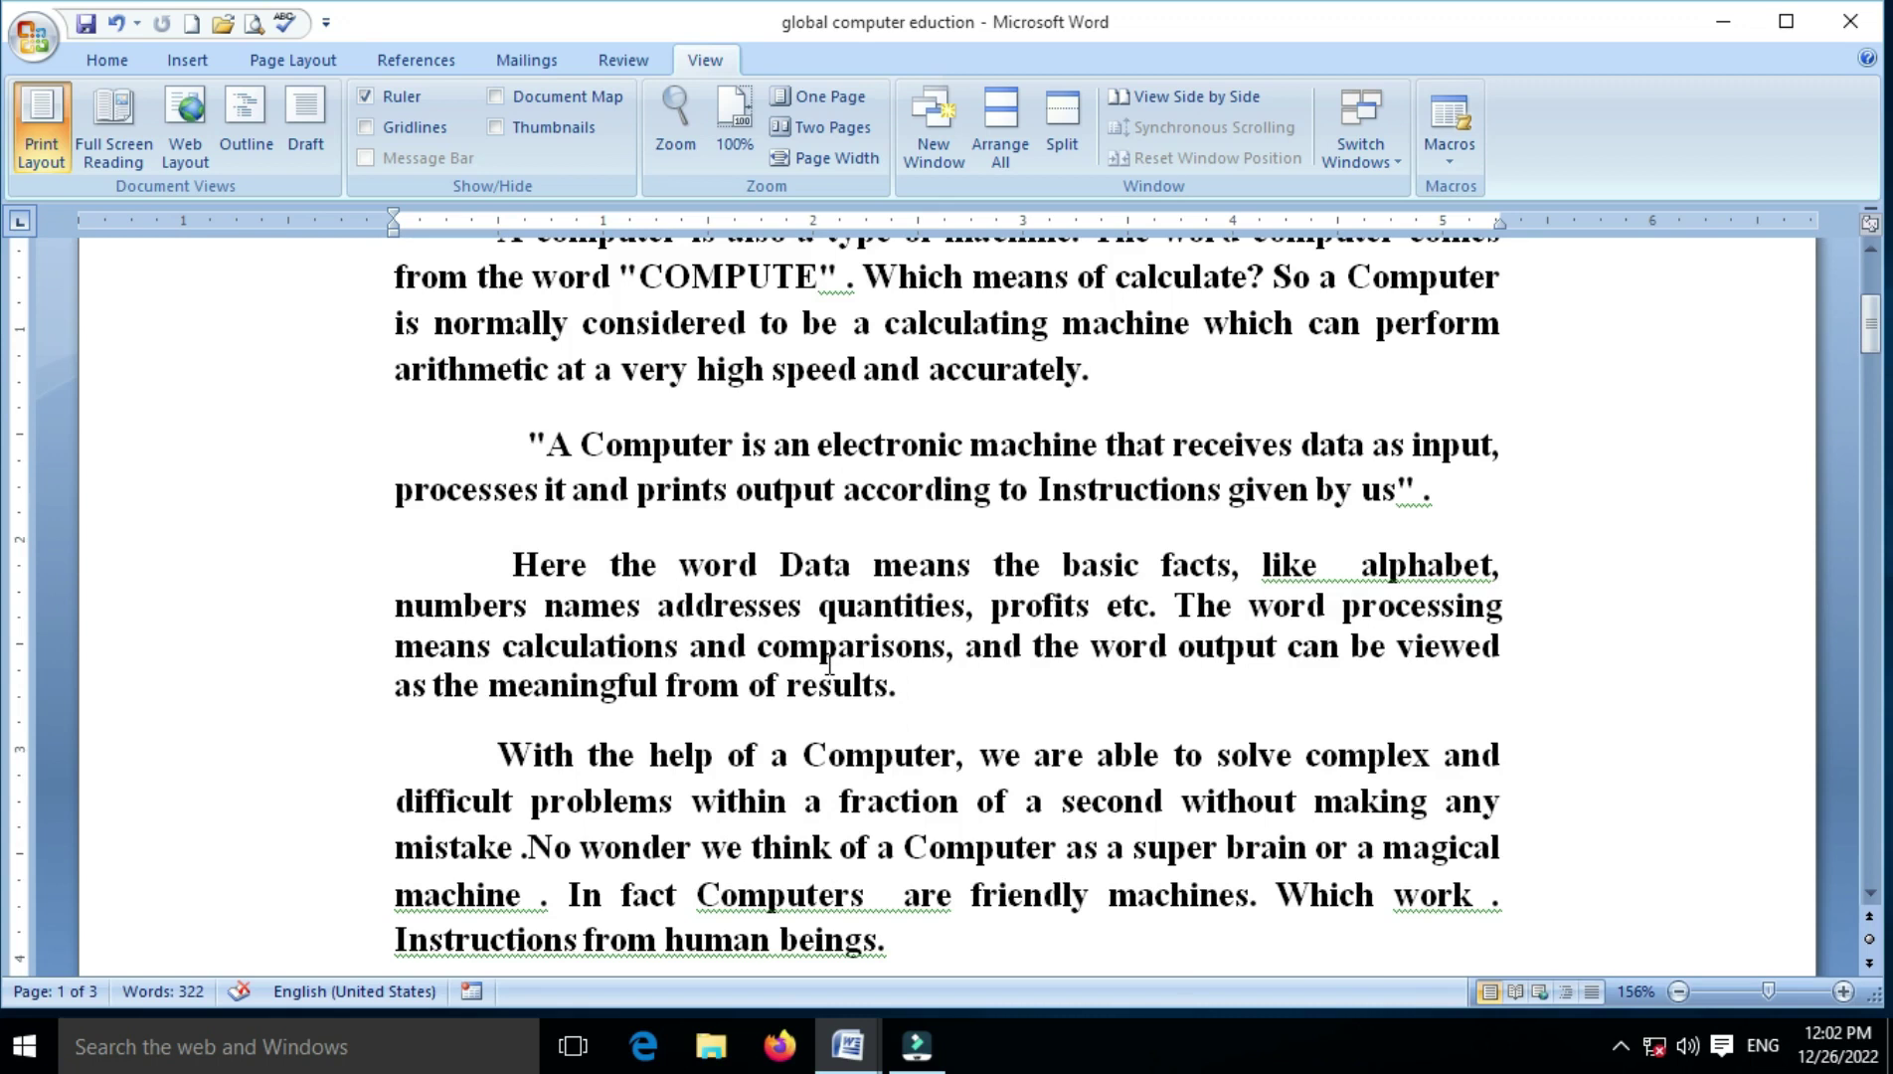
pyautogui.hotkey('ctrl', 'n')
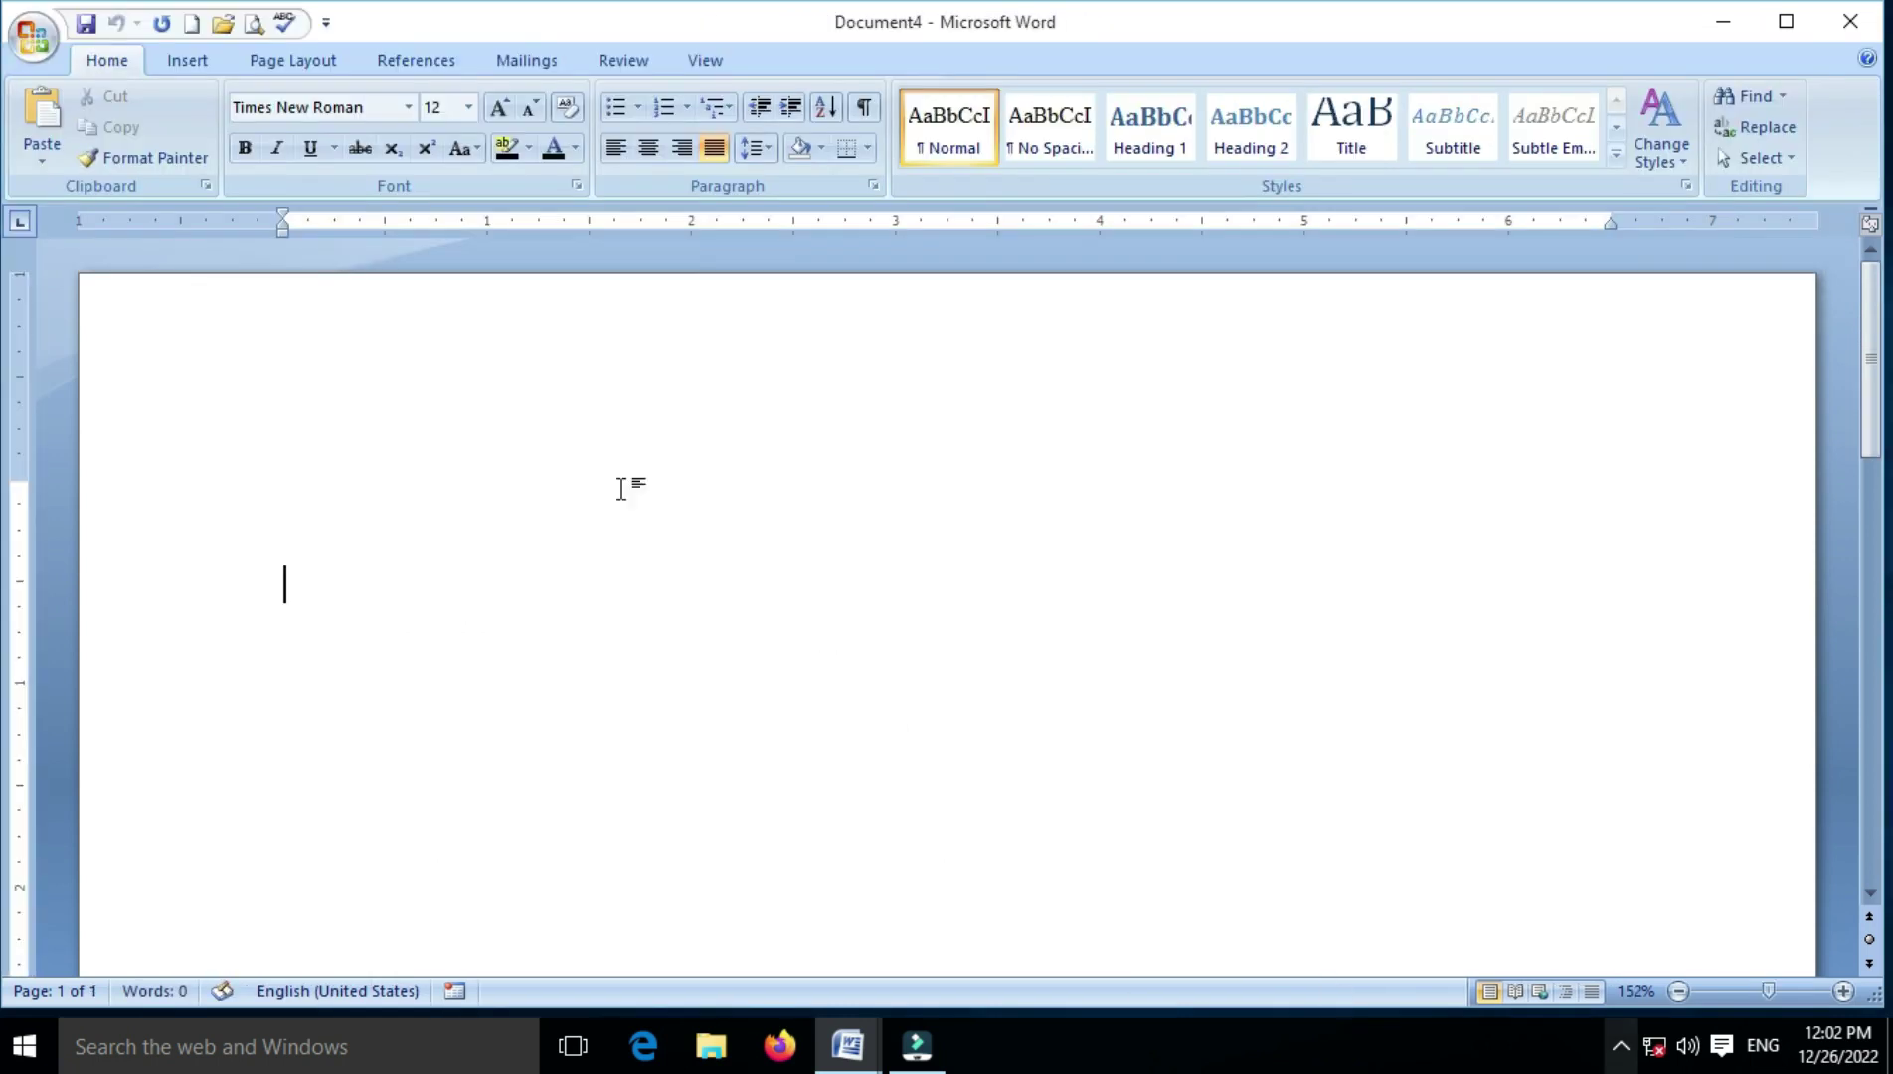
pyautogui.click(260, 62)
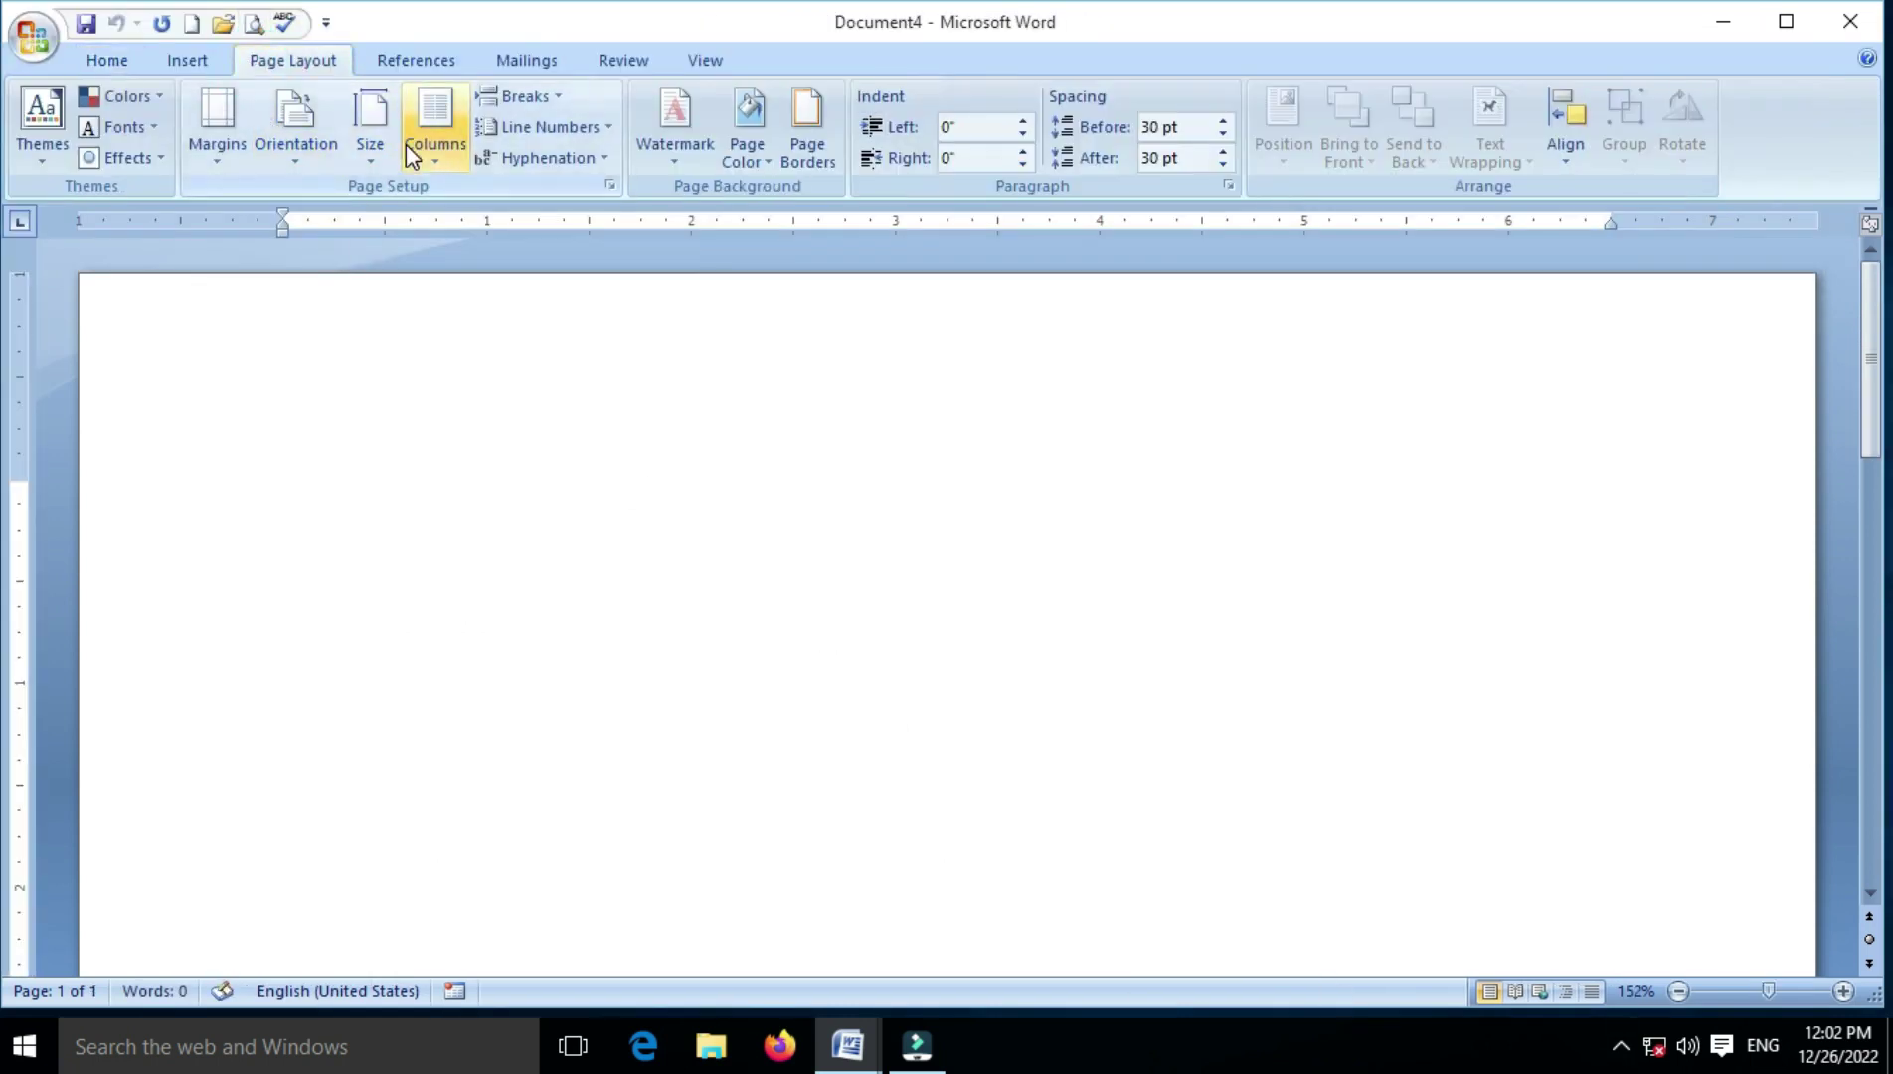
pyautogui.click(230, 165)
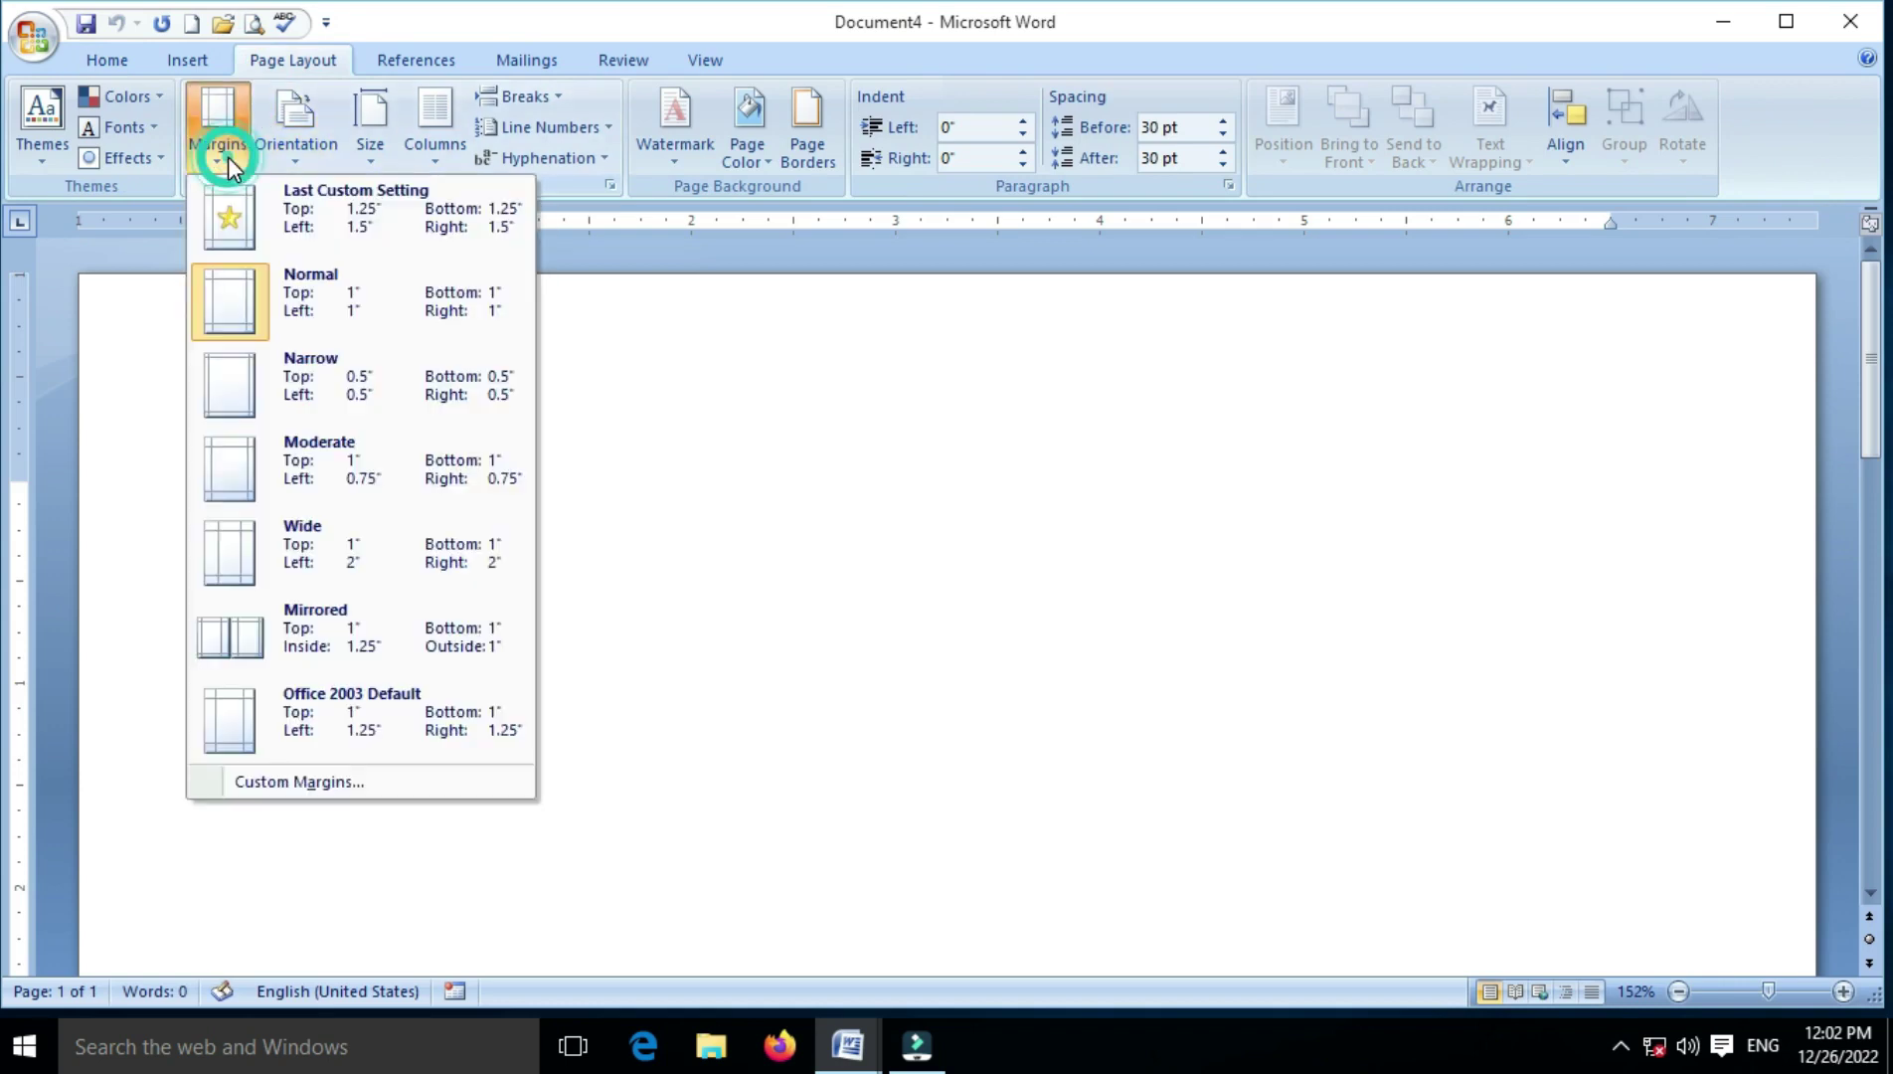
pyautogui.click(308, 785)
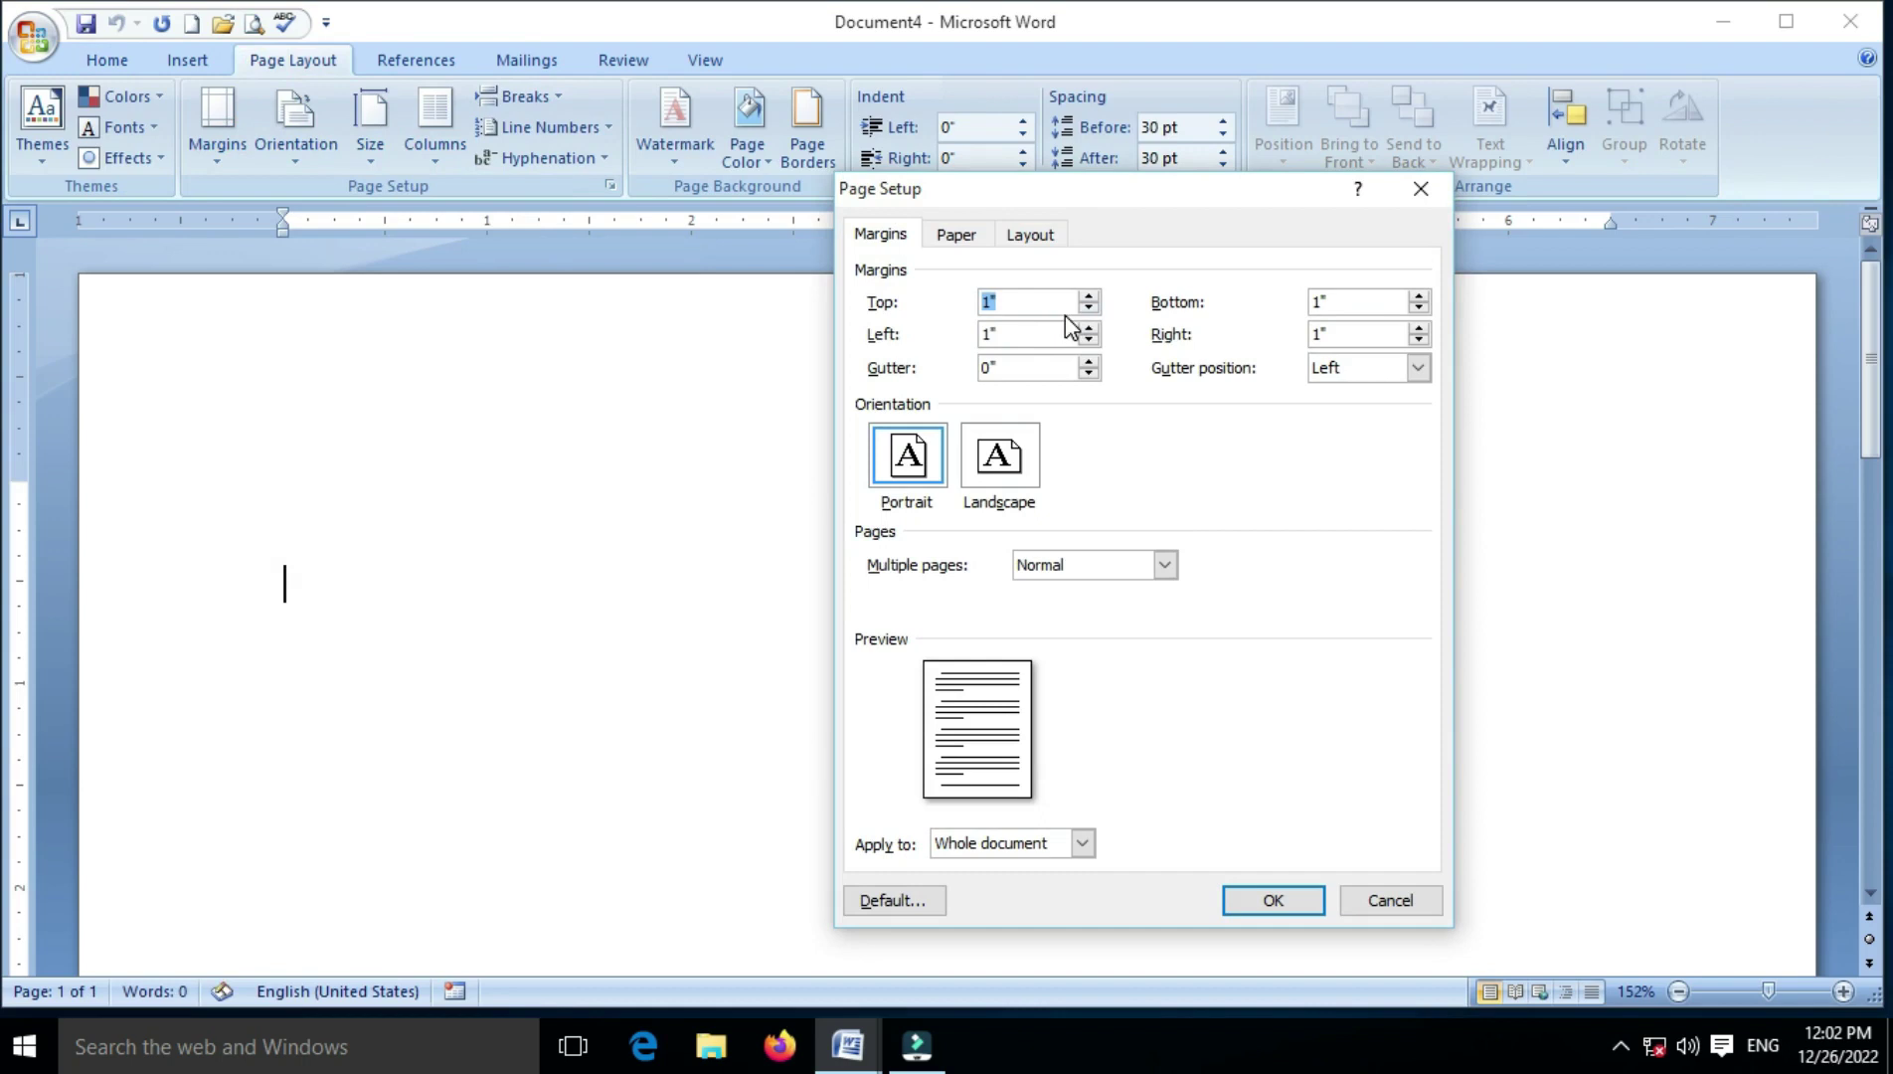
pyautogui.click(1429, 907)
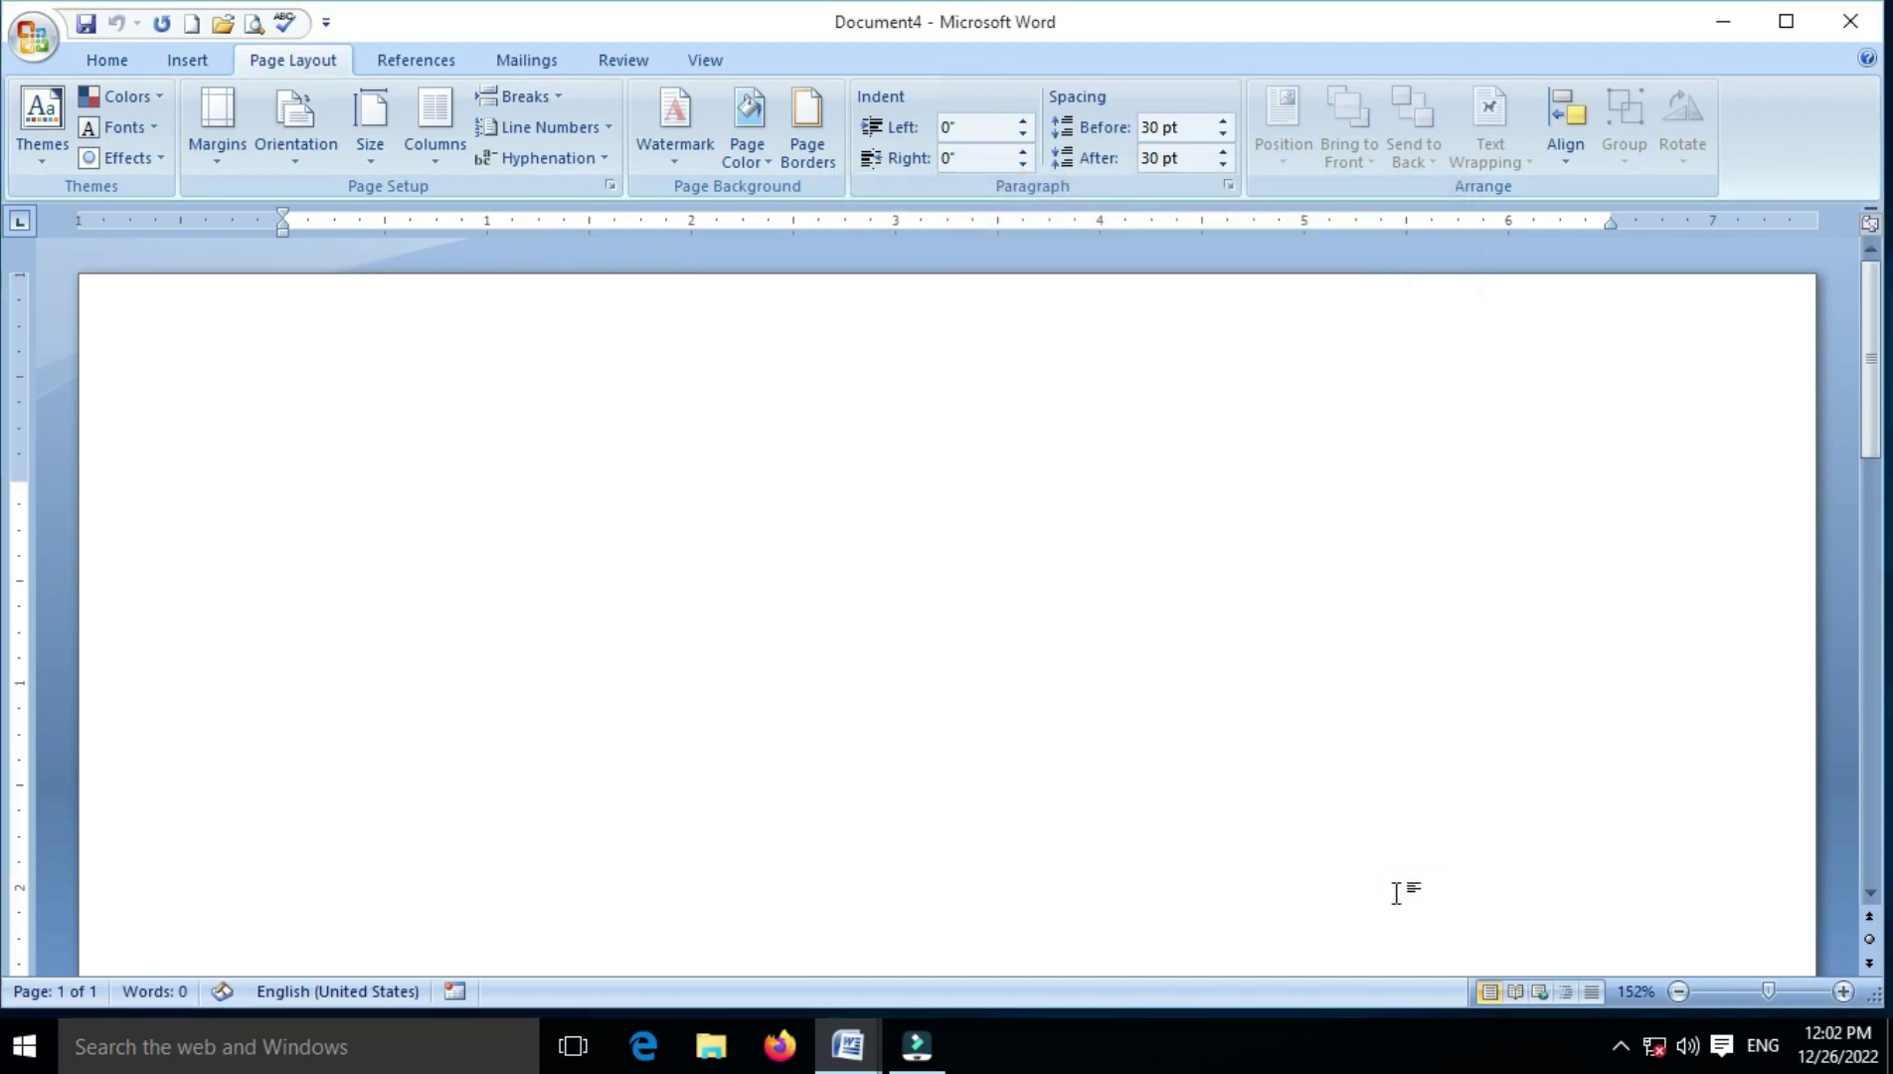
pyautogui.click(699, 61)
# - Run the QW macro from View Macros on the blank Document4
pyautogui.click(1437, 161)
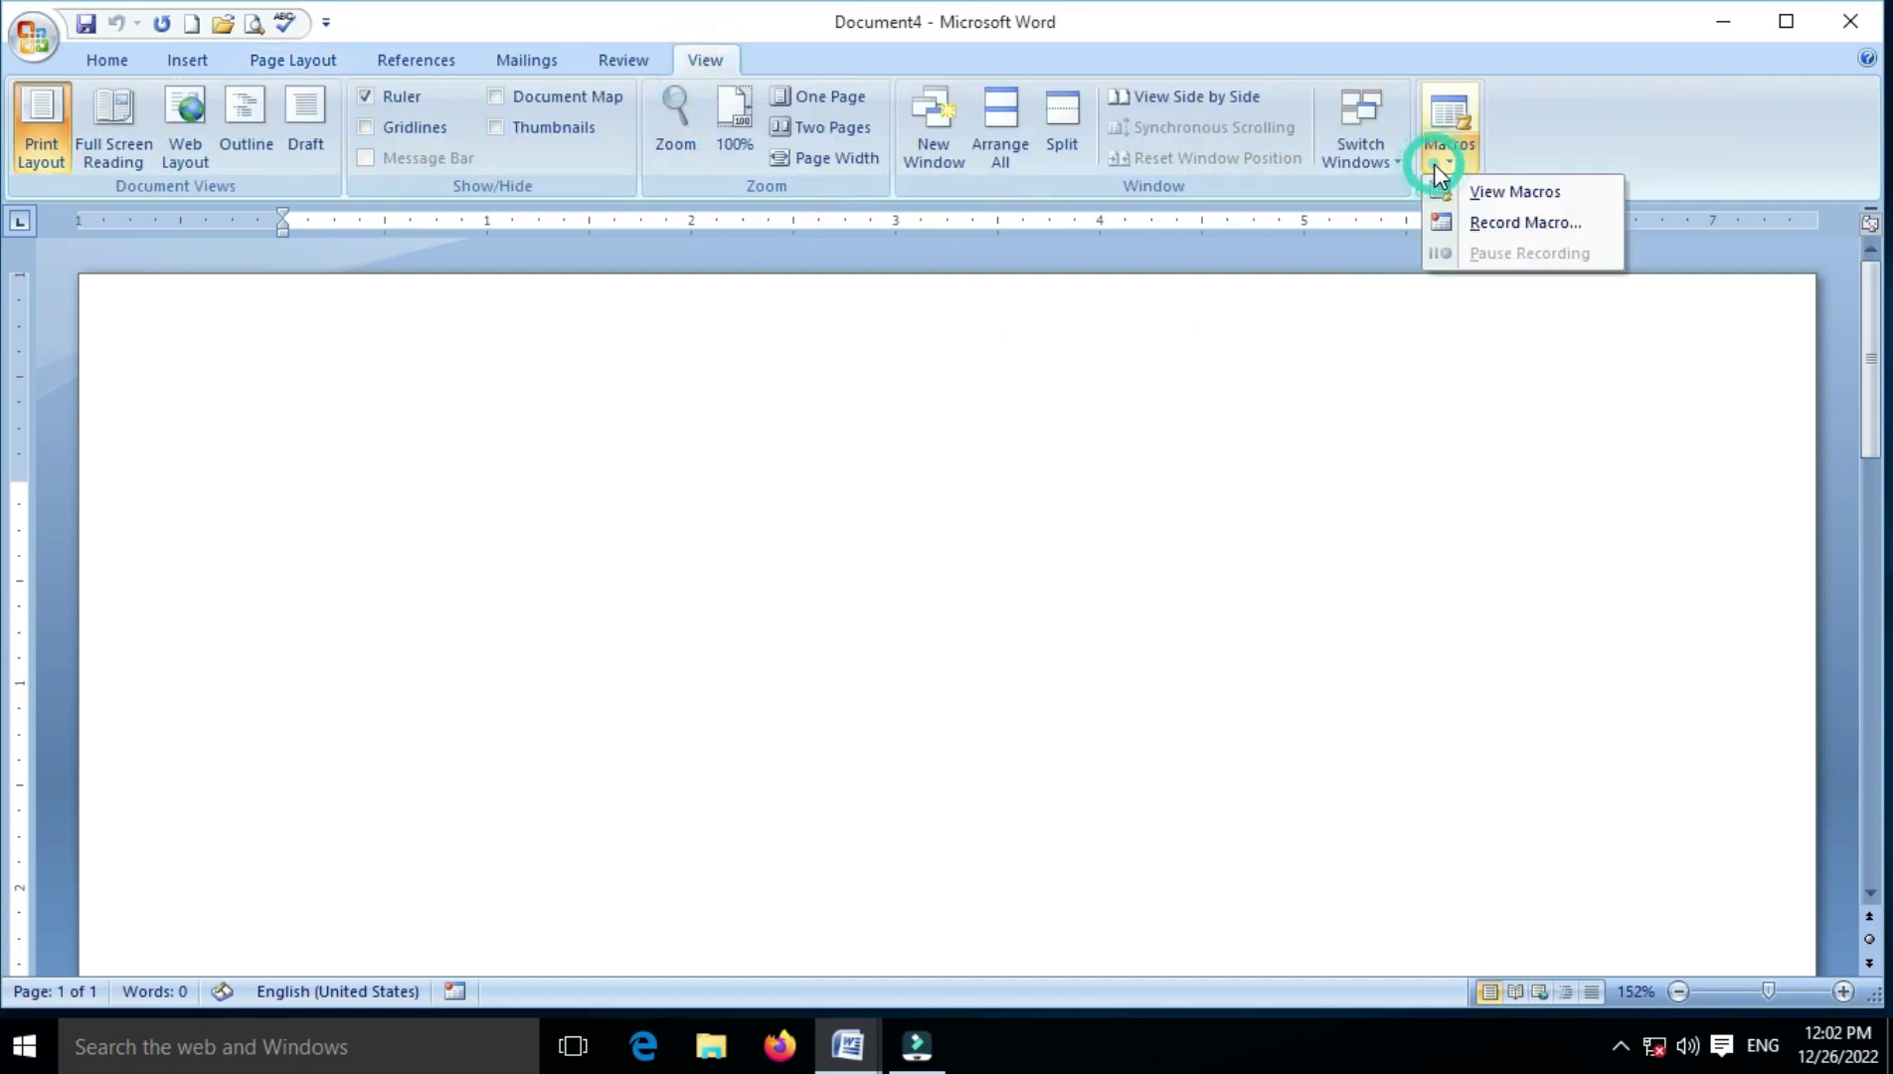
pyautogui.click(1475, 194)
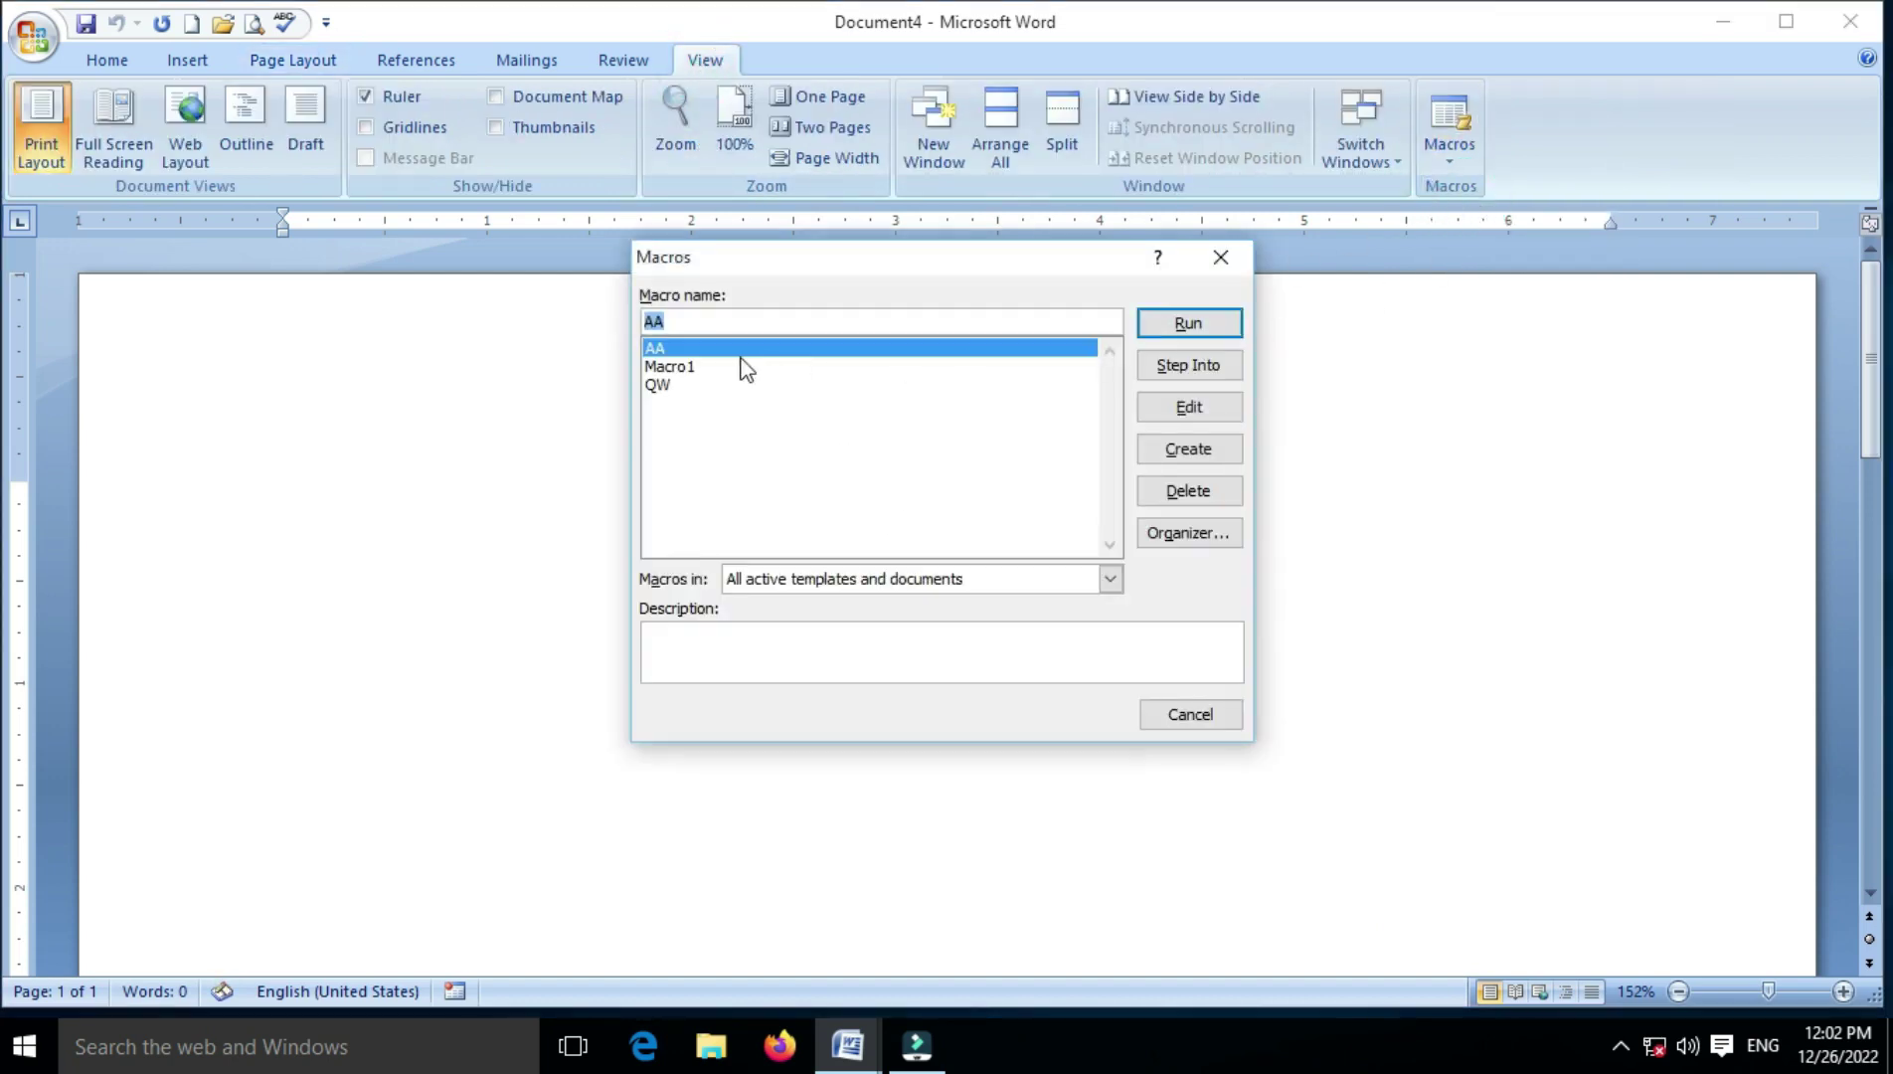
pyautogui.click(670, 383)
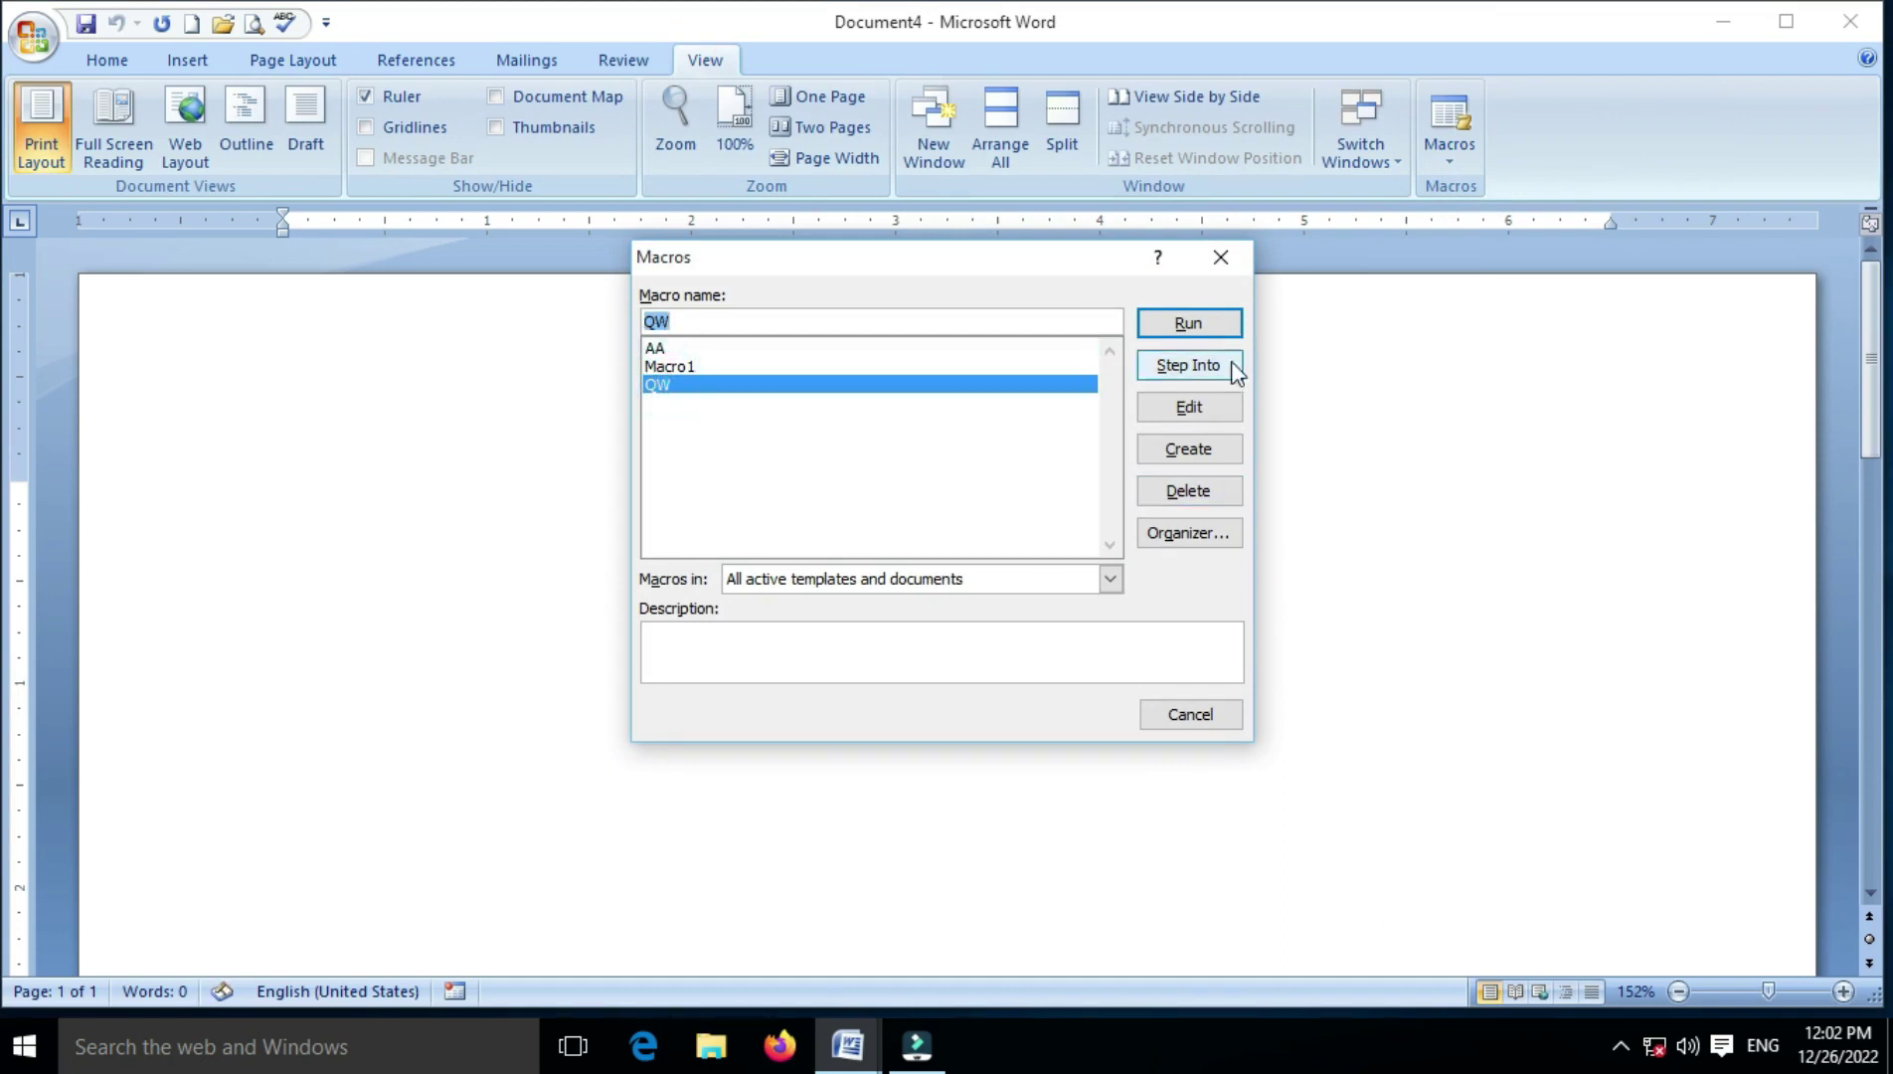
pyautogui.click(1189, 323)
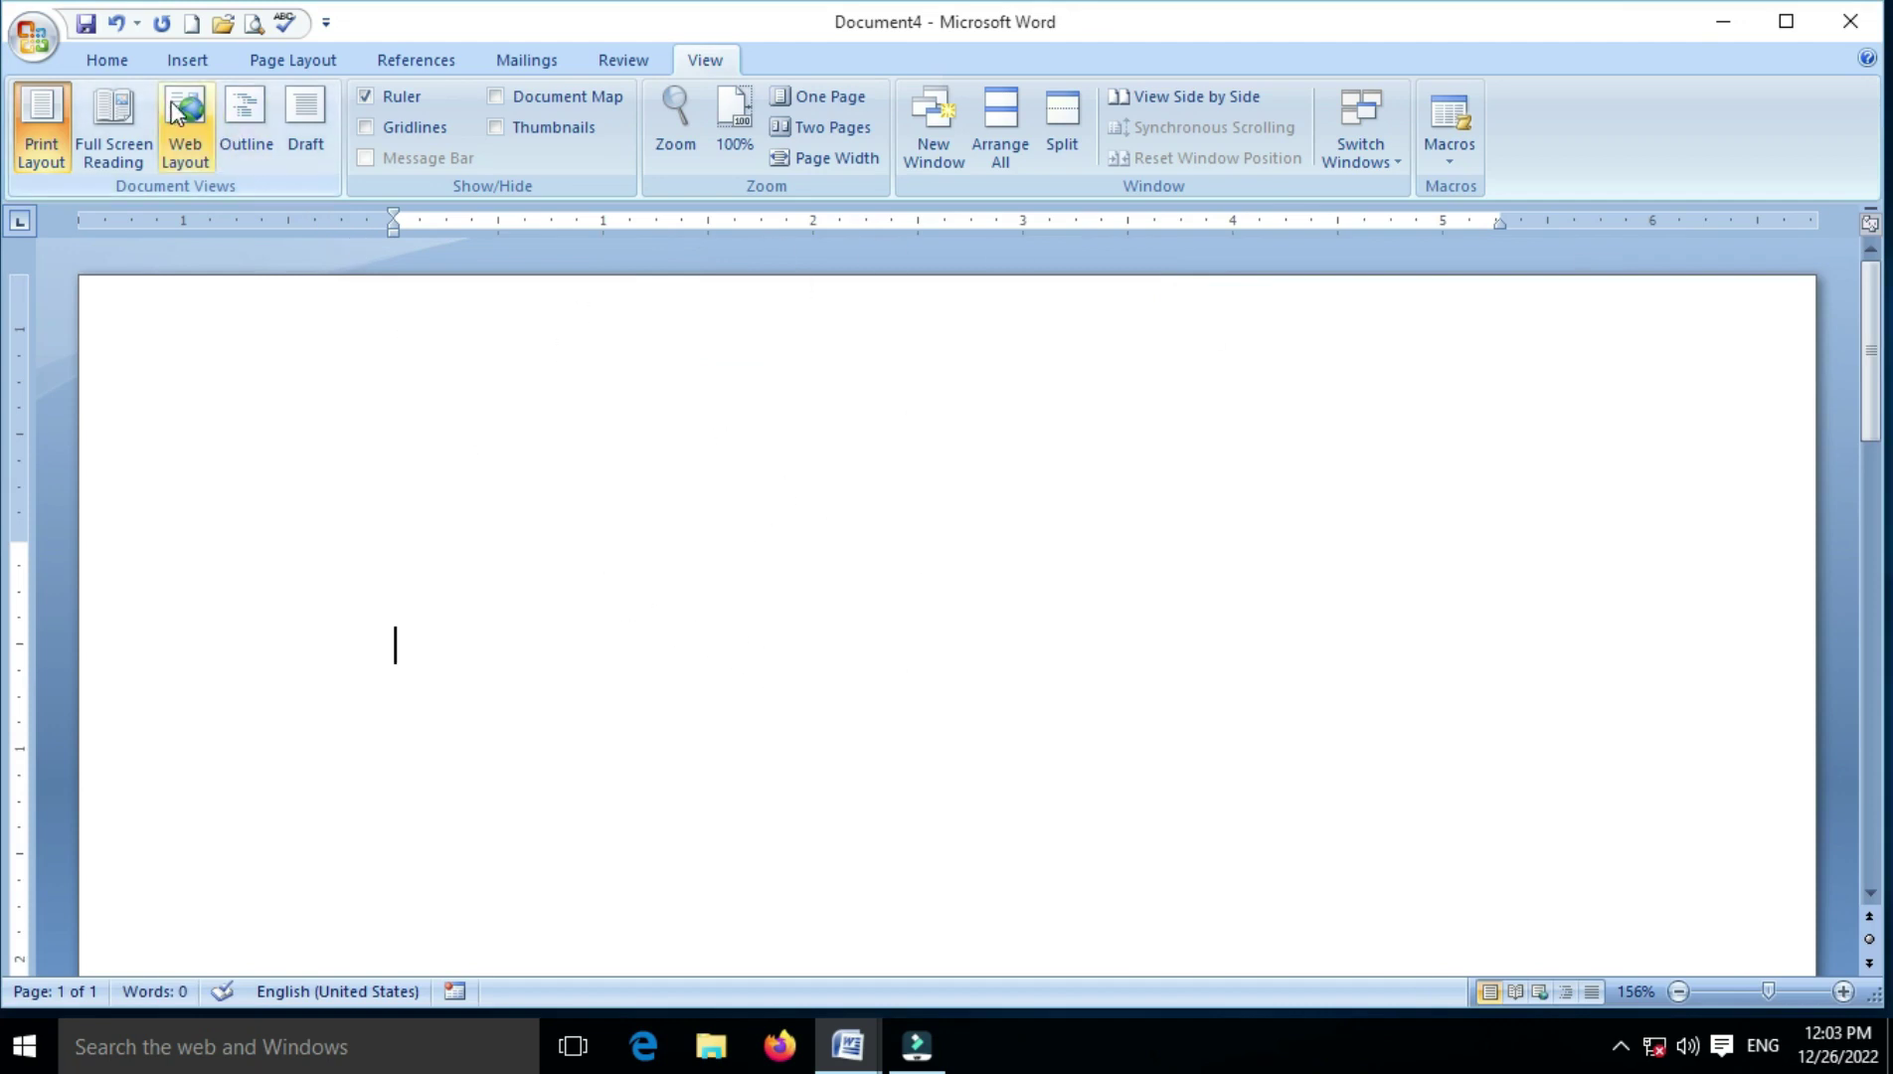
pyautogui.click(319, 62)
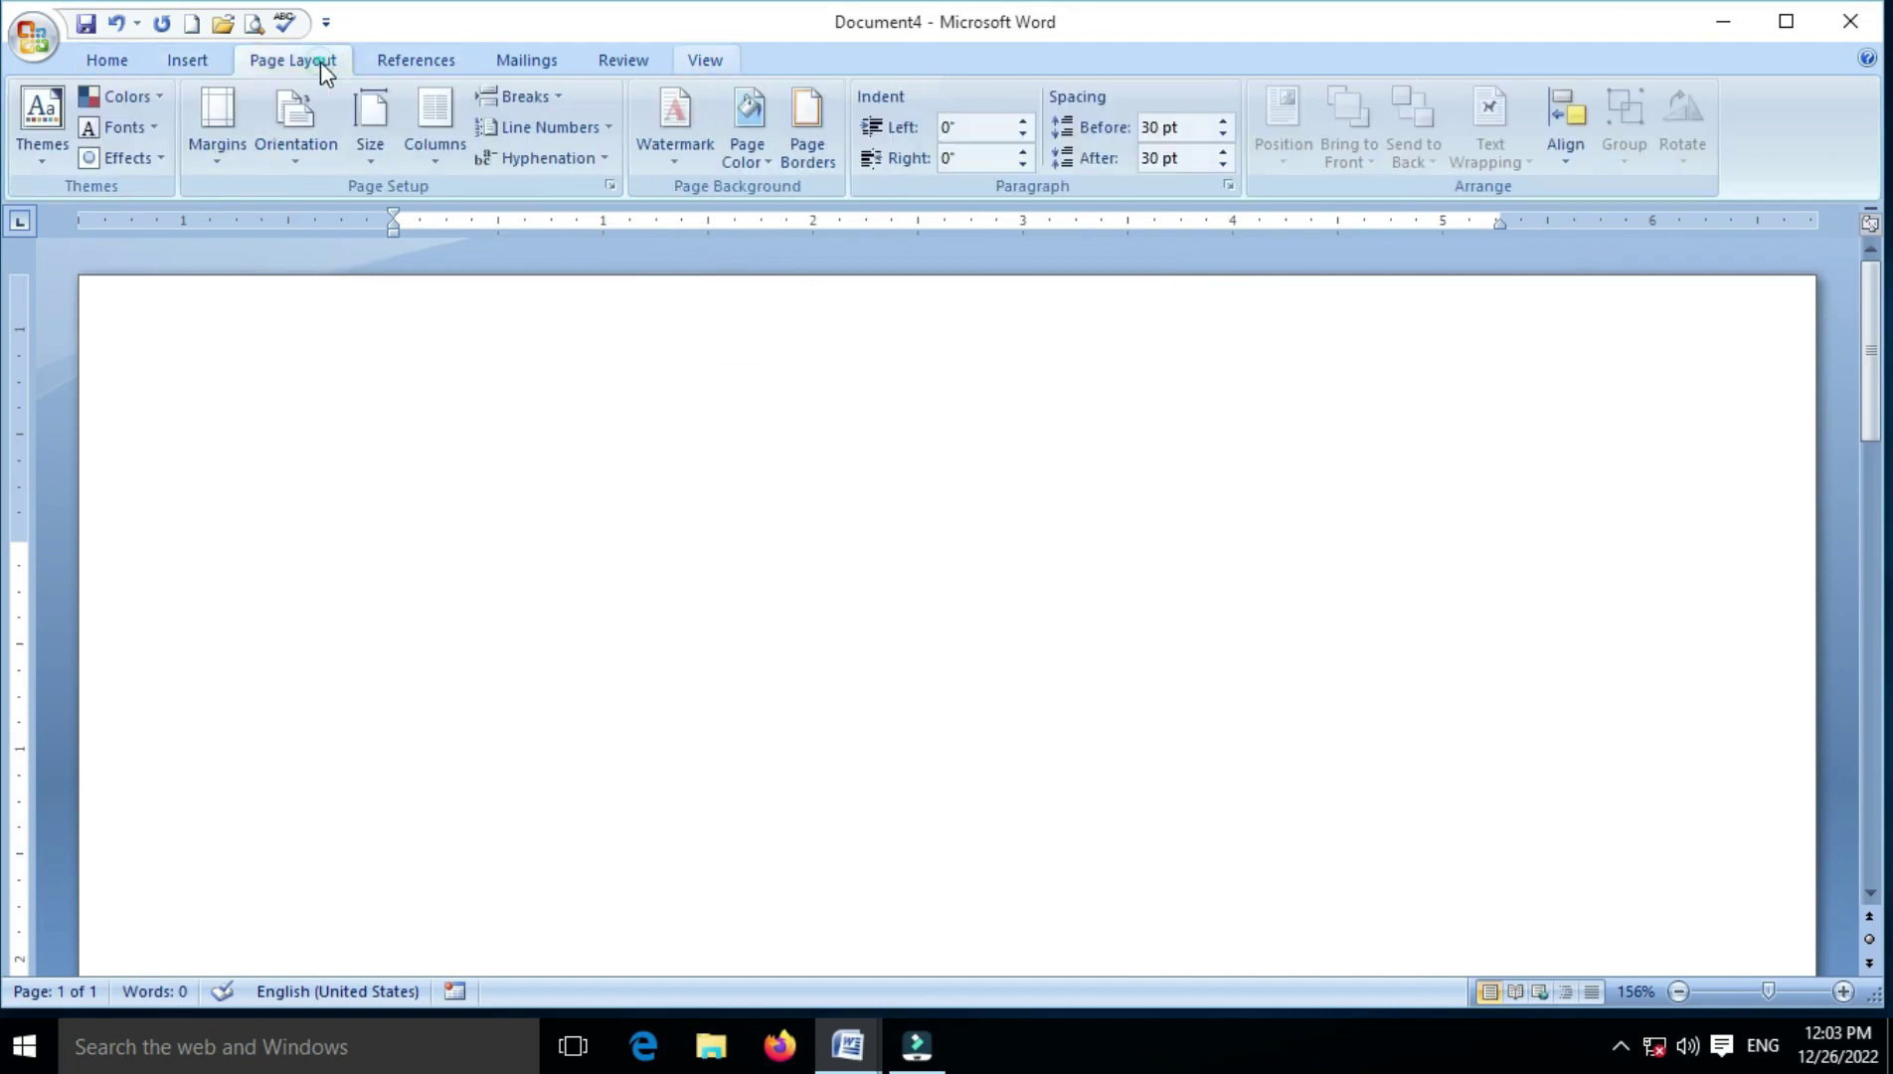
pyautogui.click(235, 154)
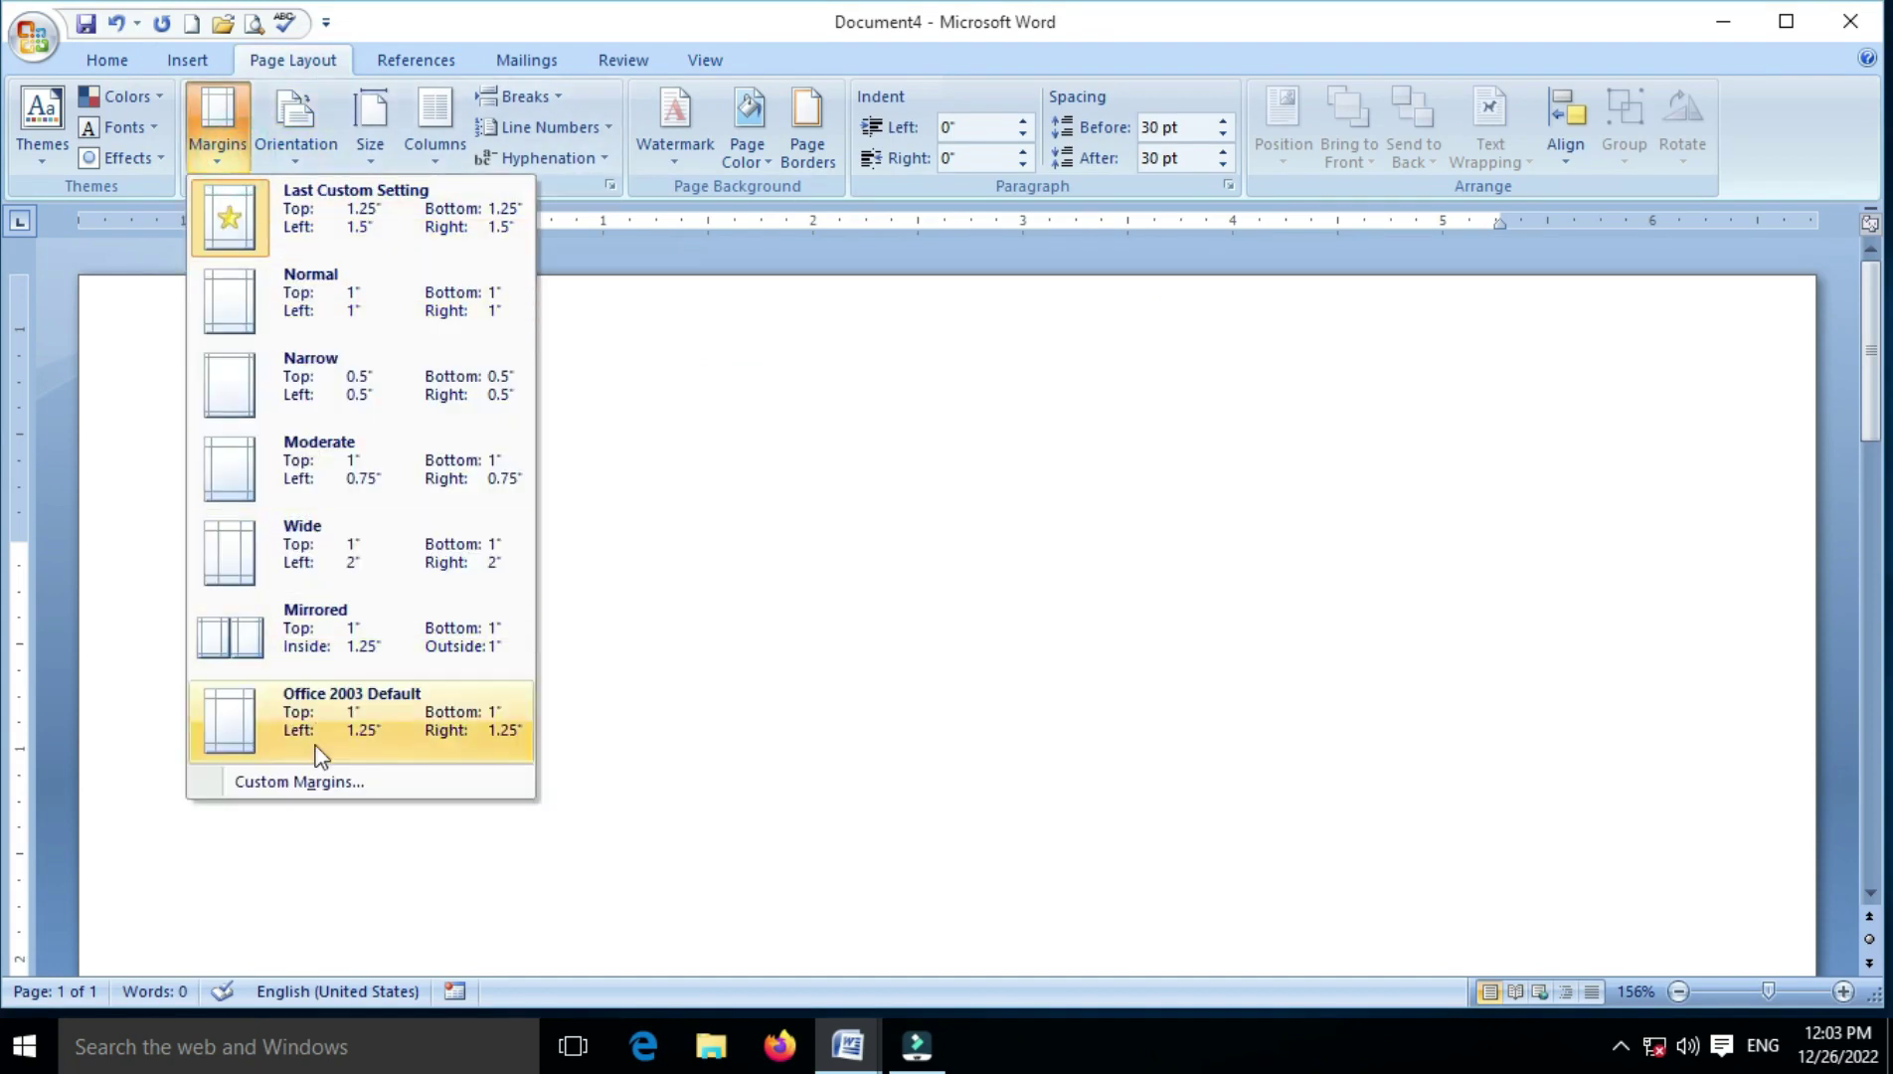
pyautogui.click(327, 788)
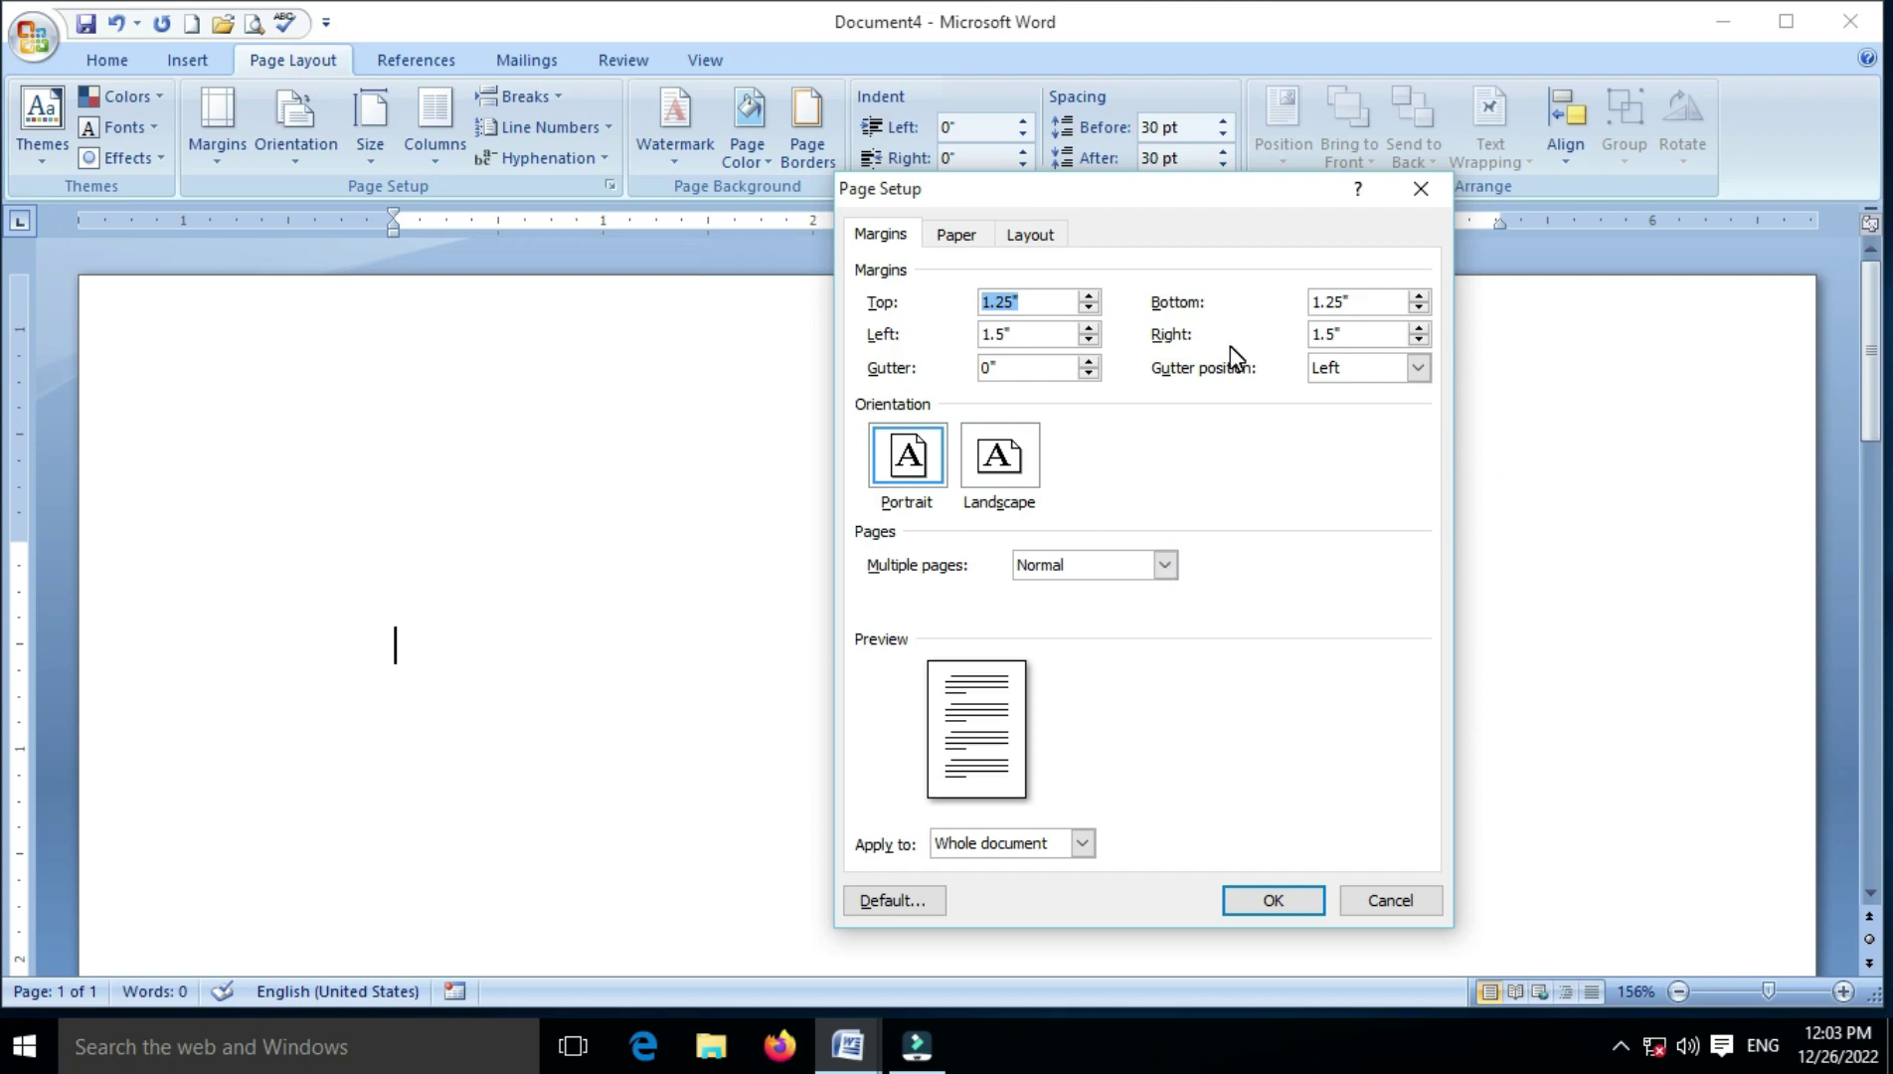
pyautogui.click(1386, 899)
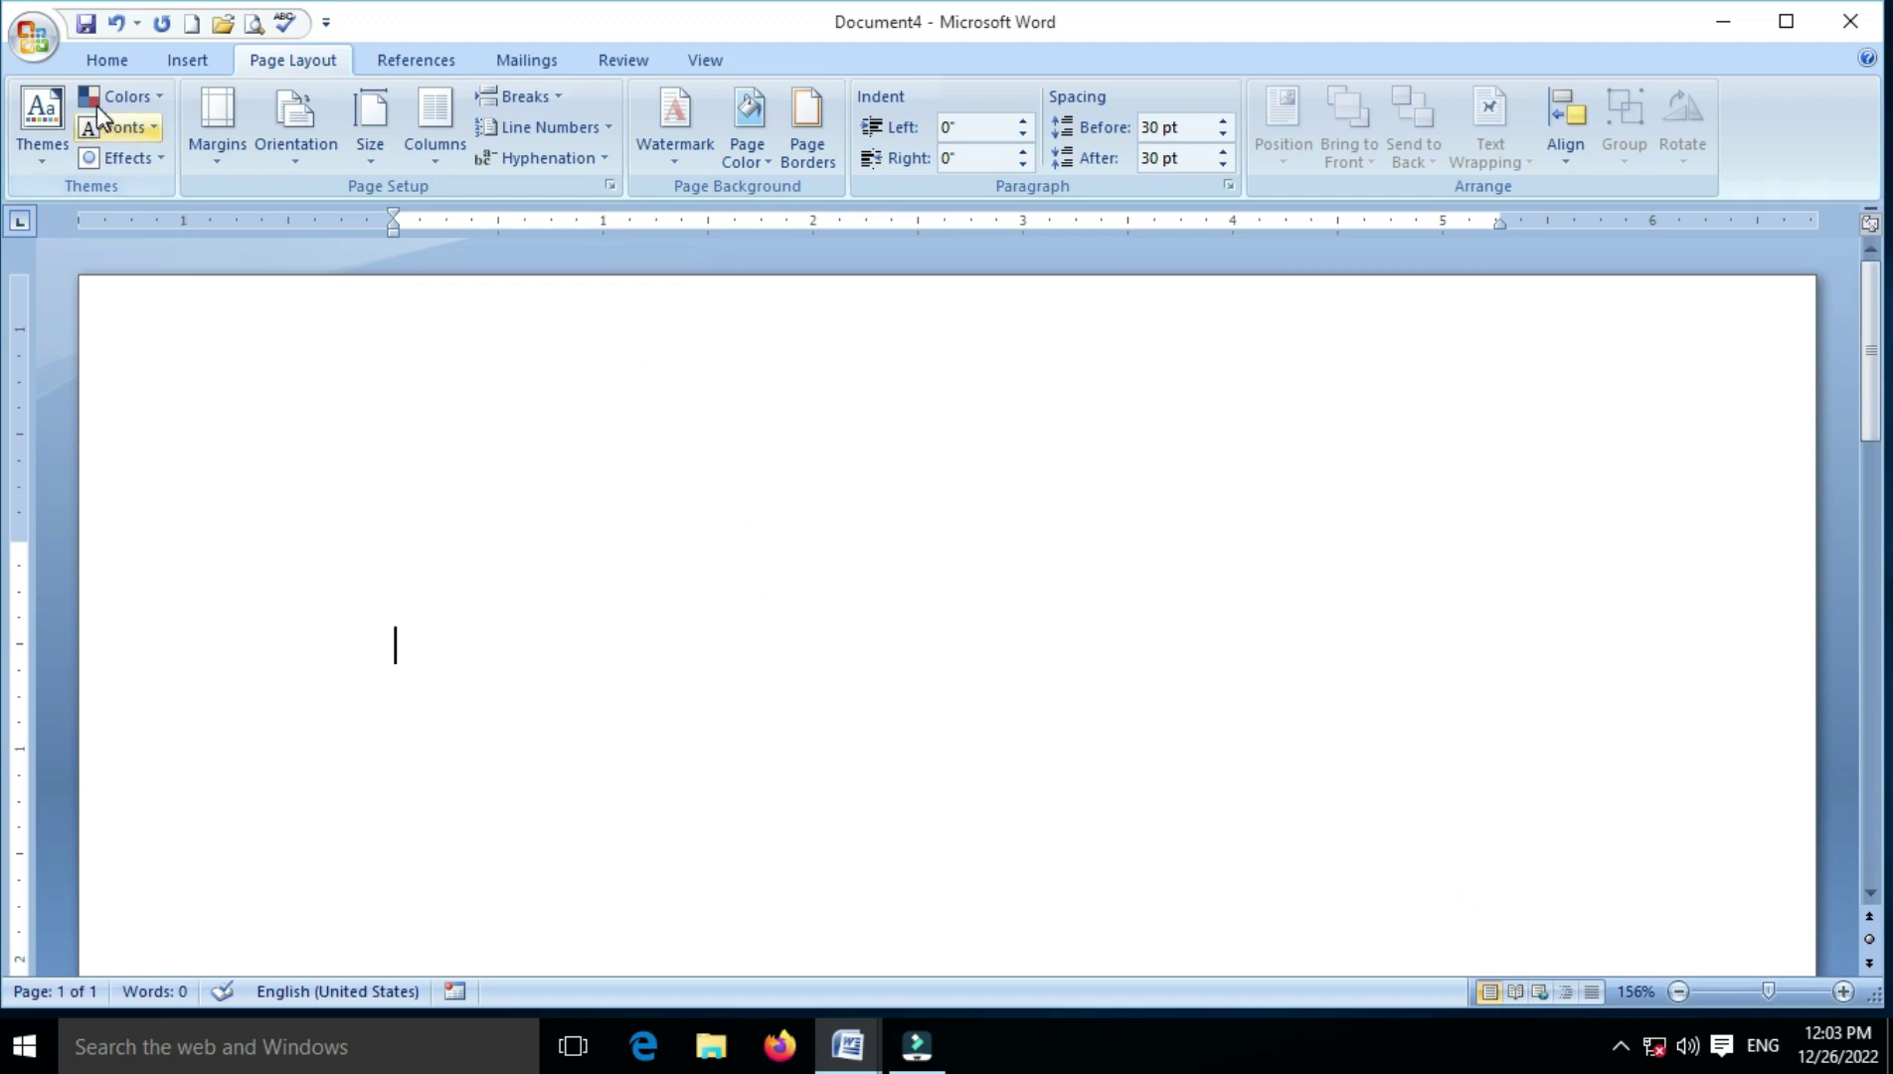
pyautogui.click(445, 626)
# - Start recording a new macro named ERT, stored for all documents
pyautogui.click(419, 535)
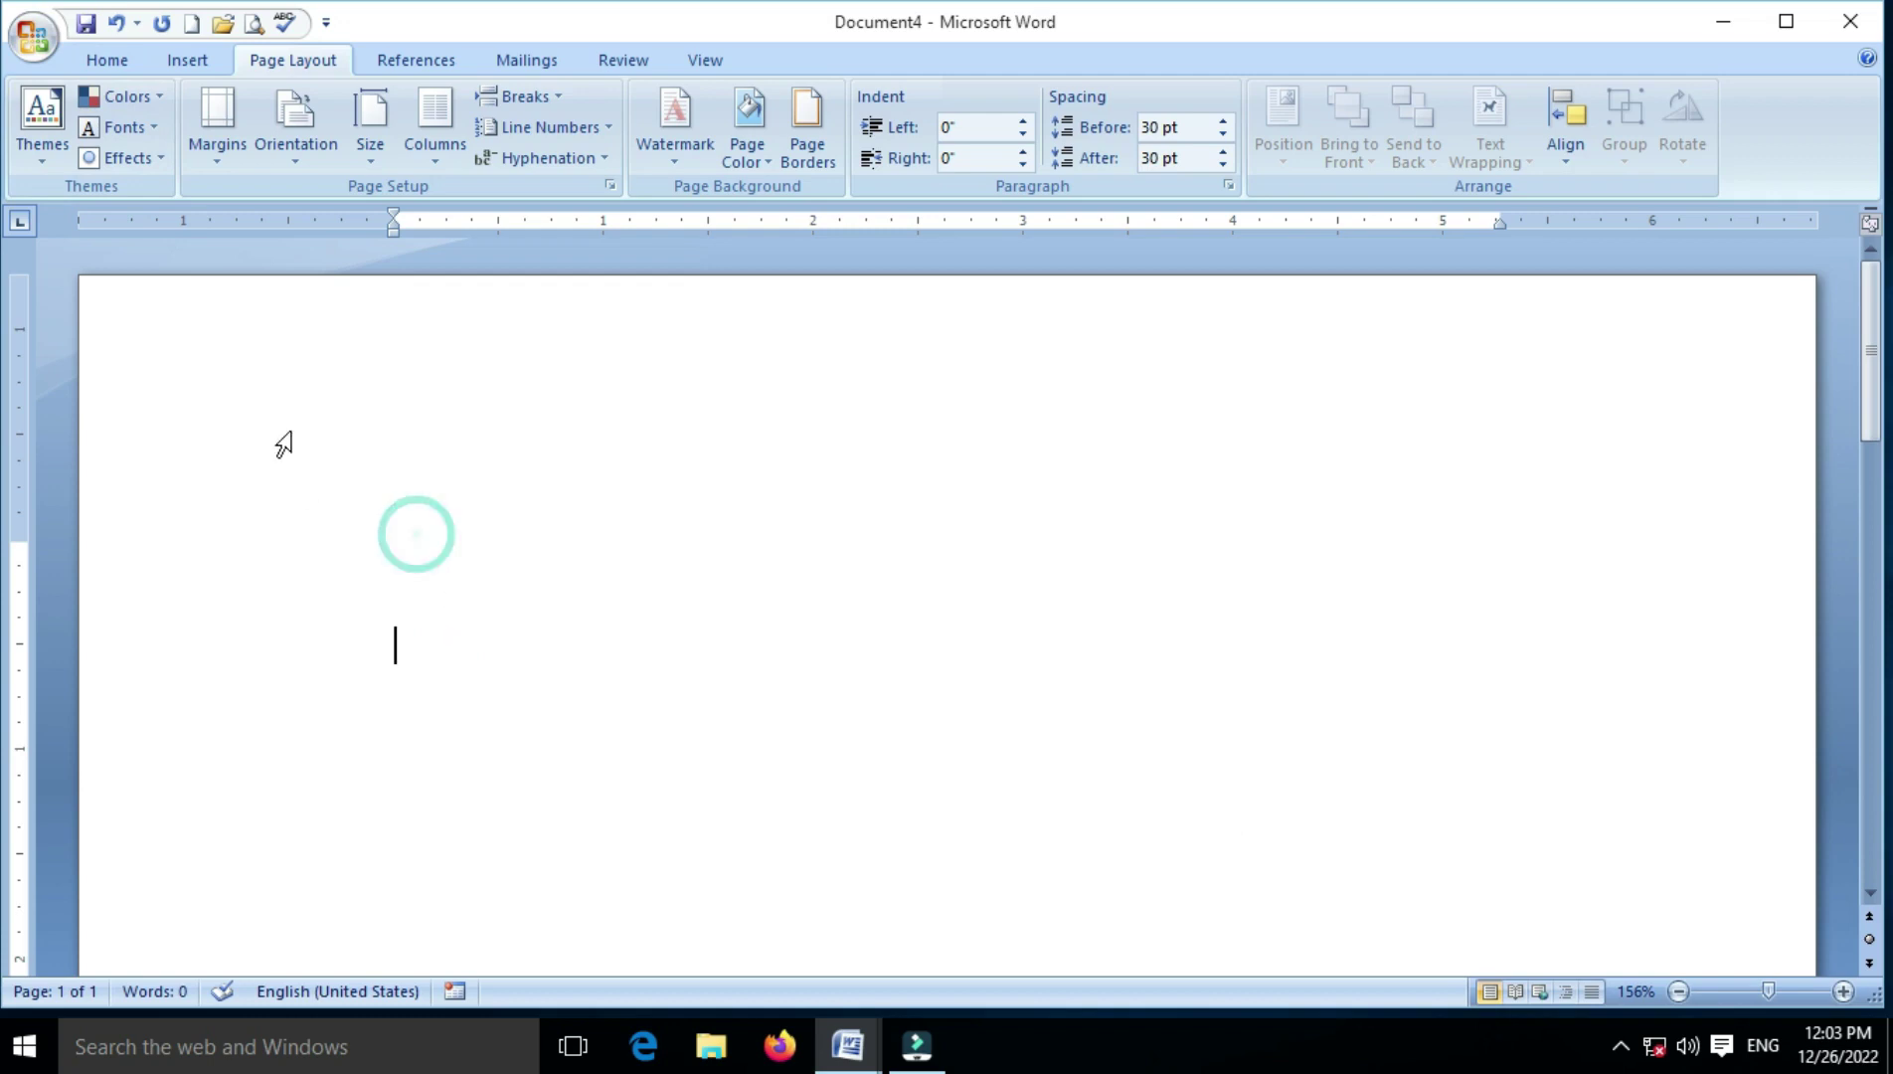
pyautogui.click(708, 62)
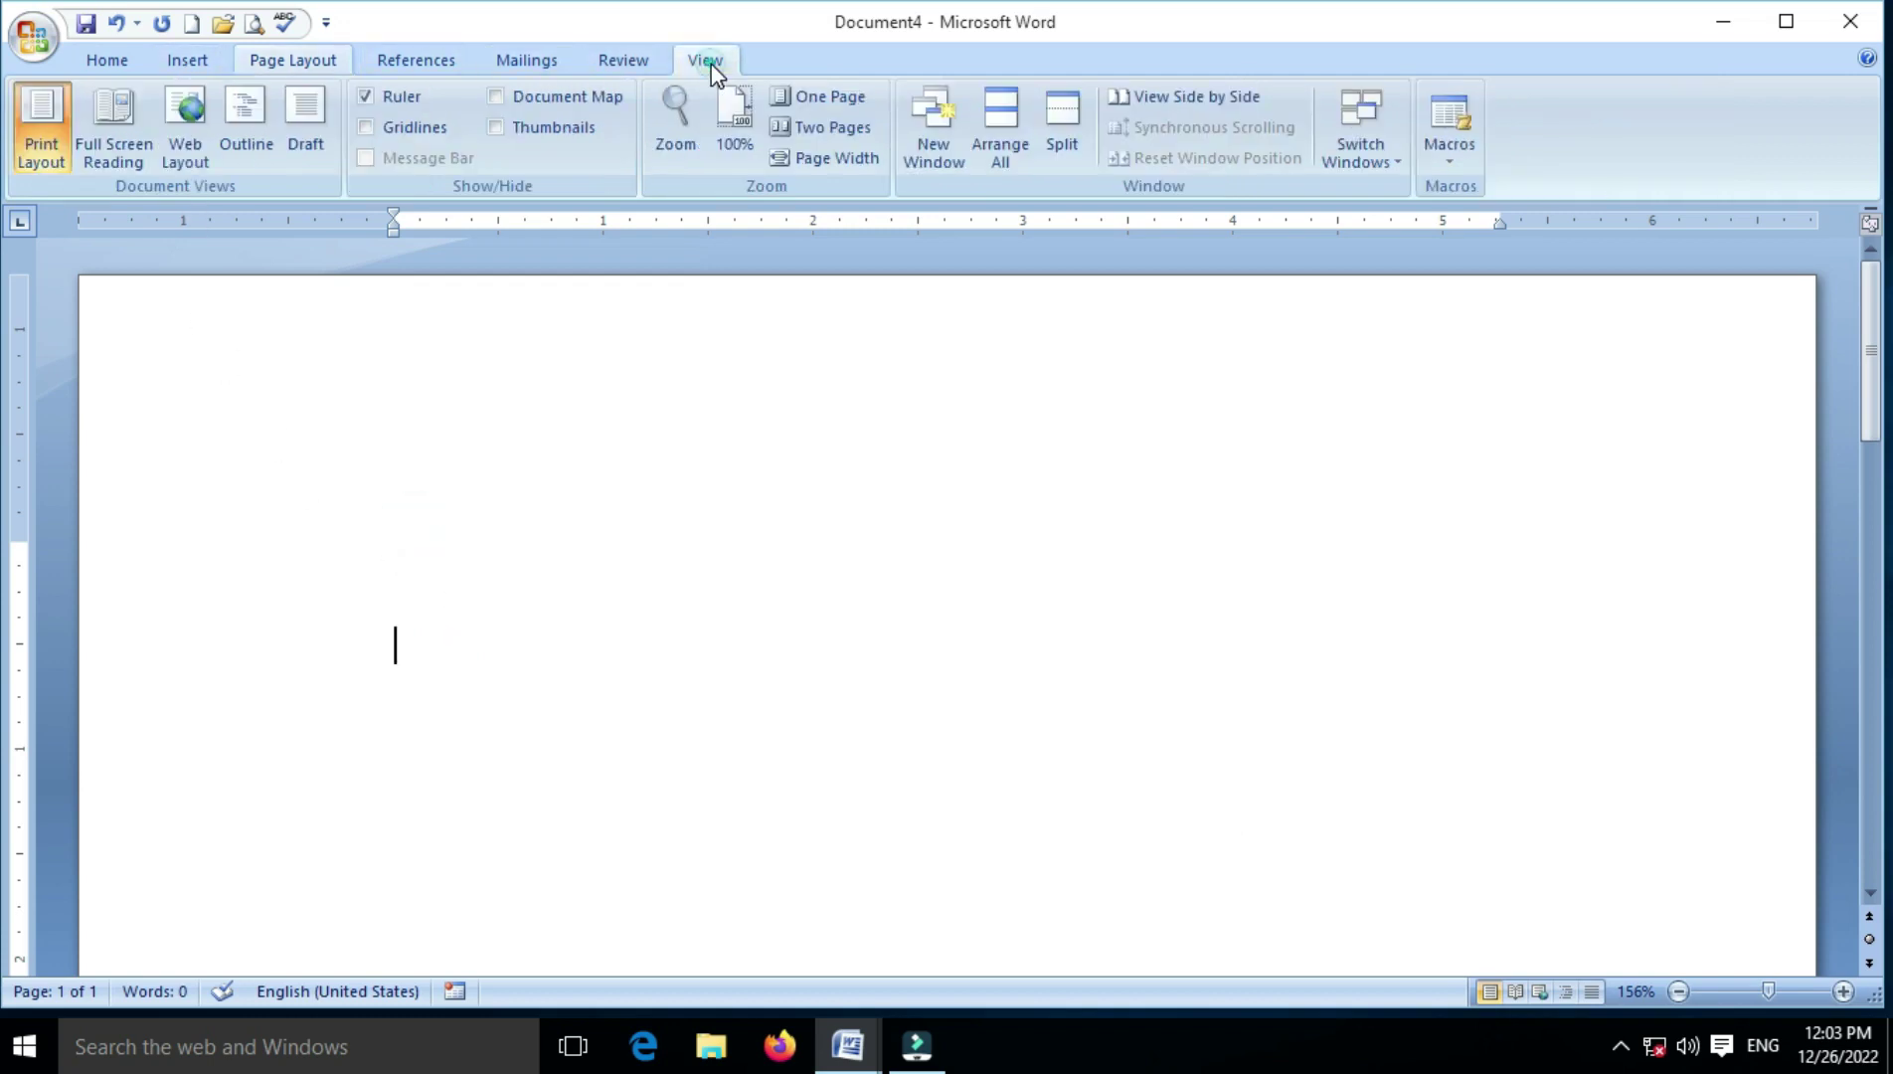
pyautogui.click(1463, 154)
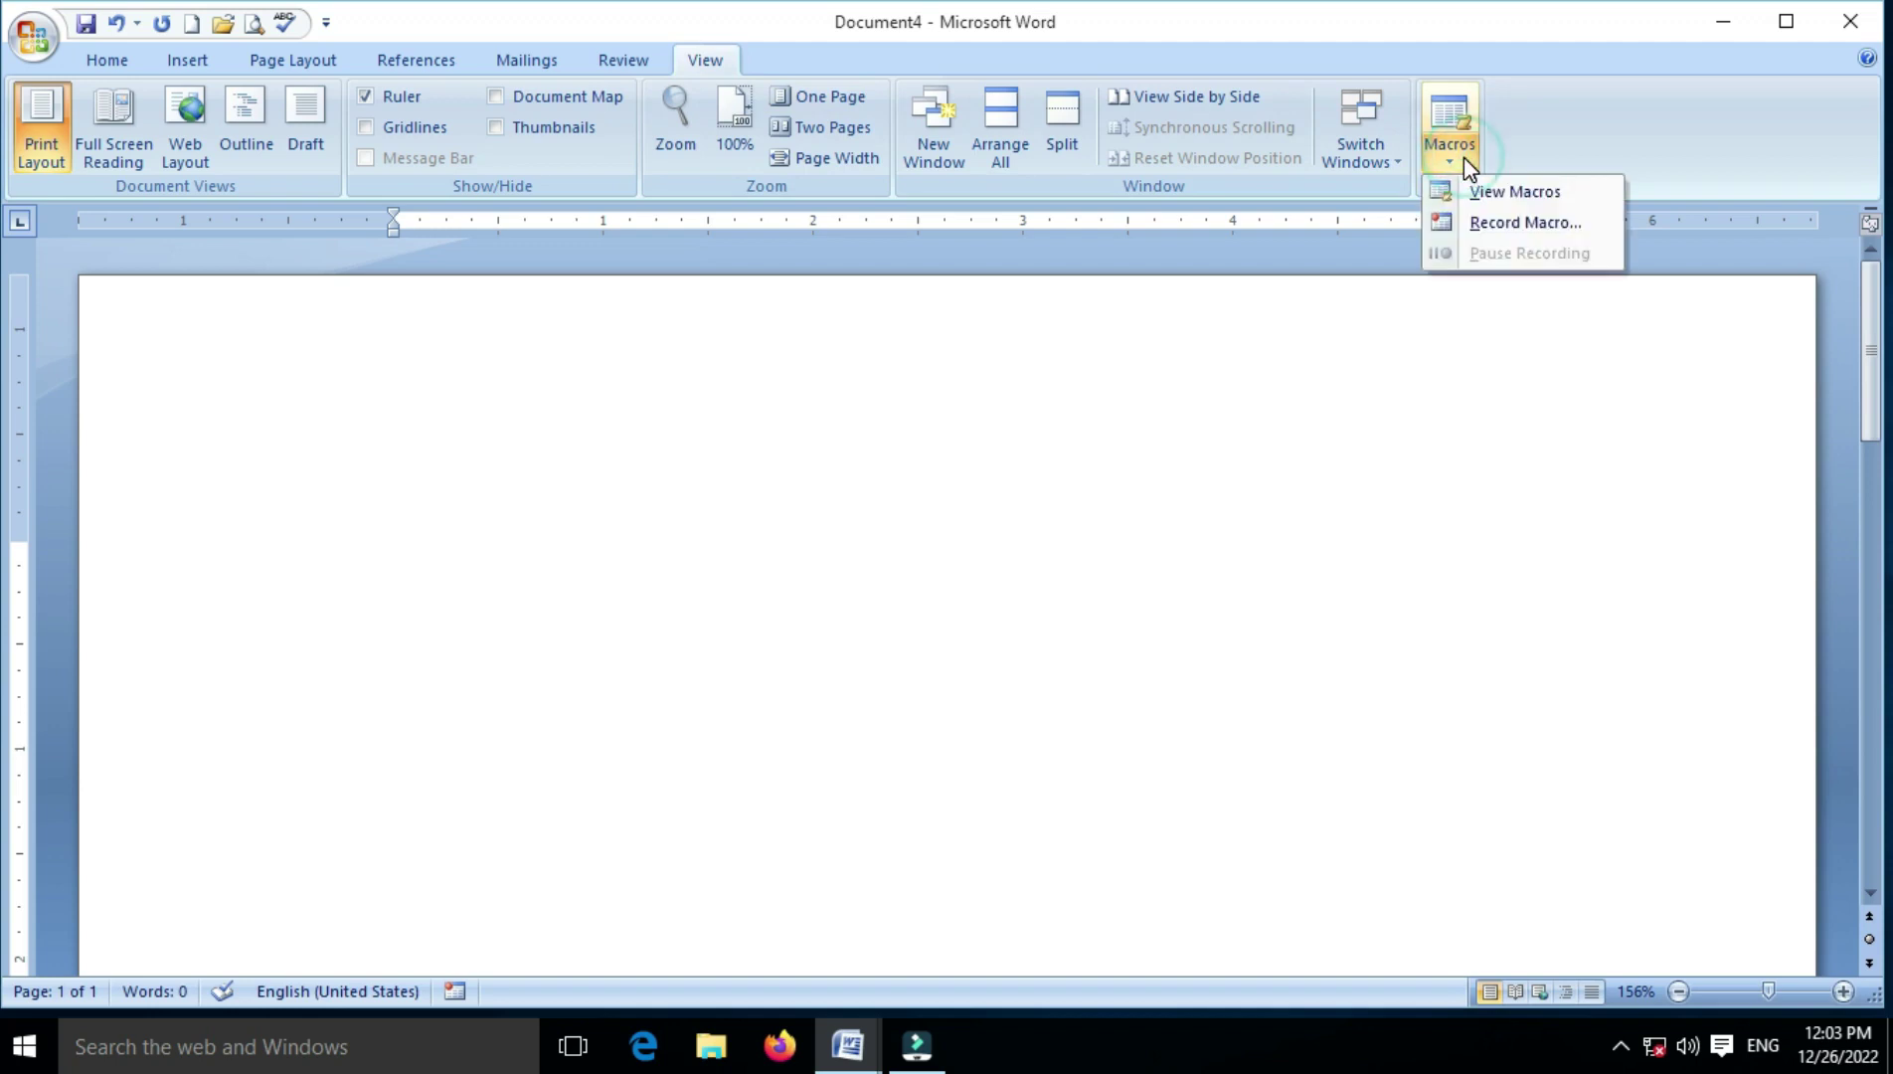
pyautogui.click(1497, 223)
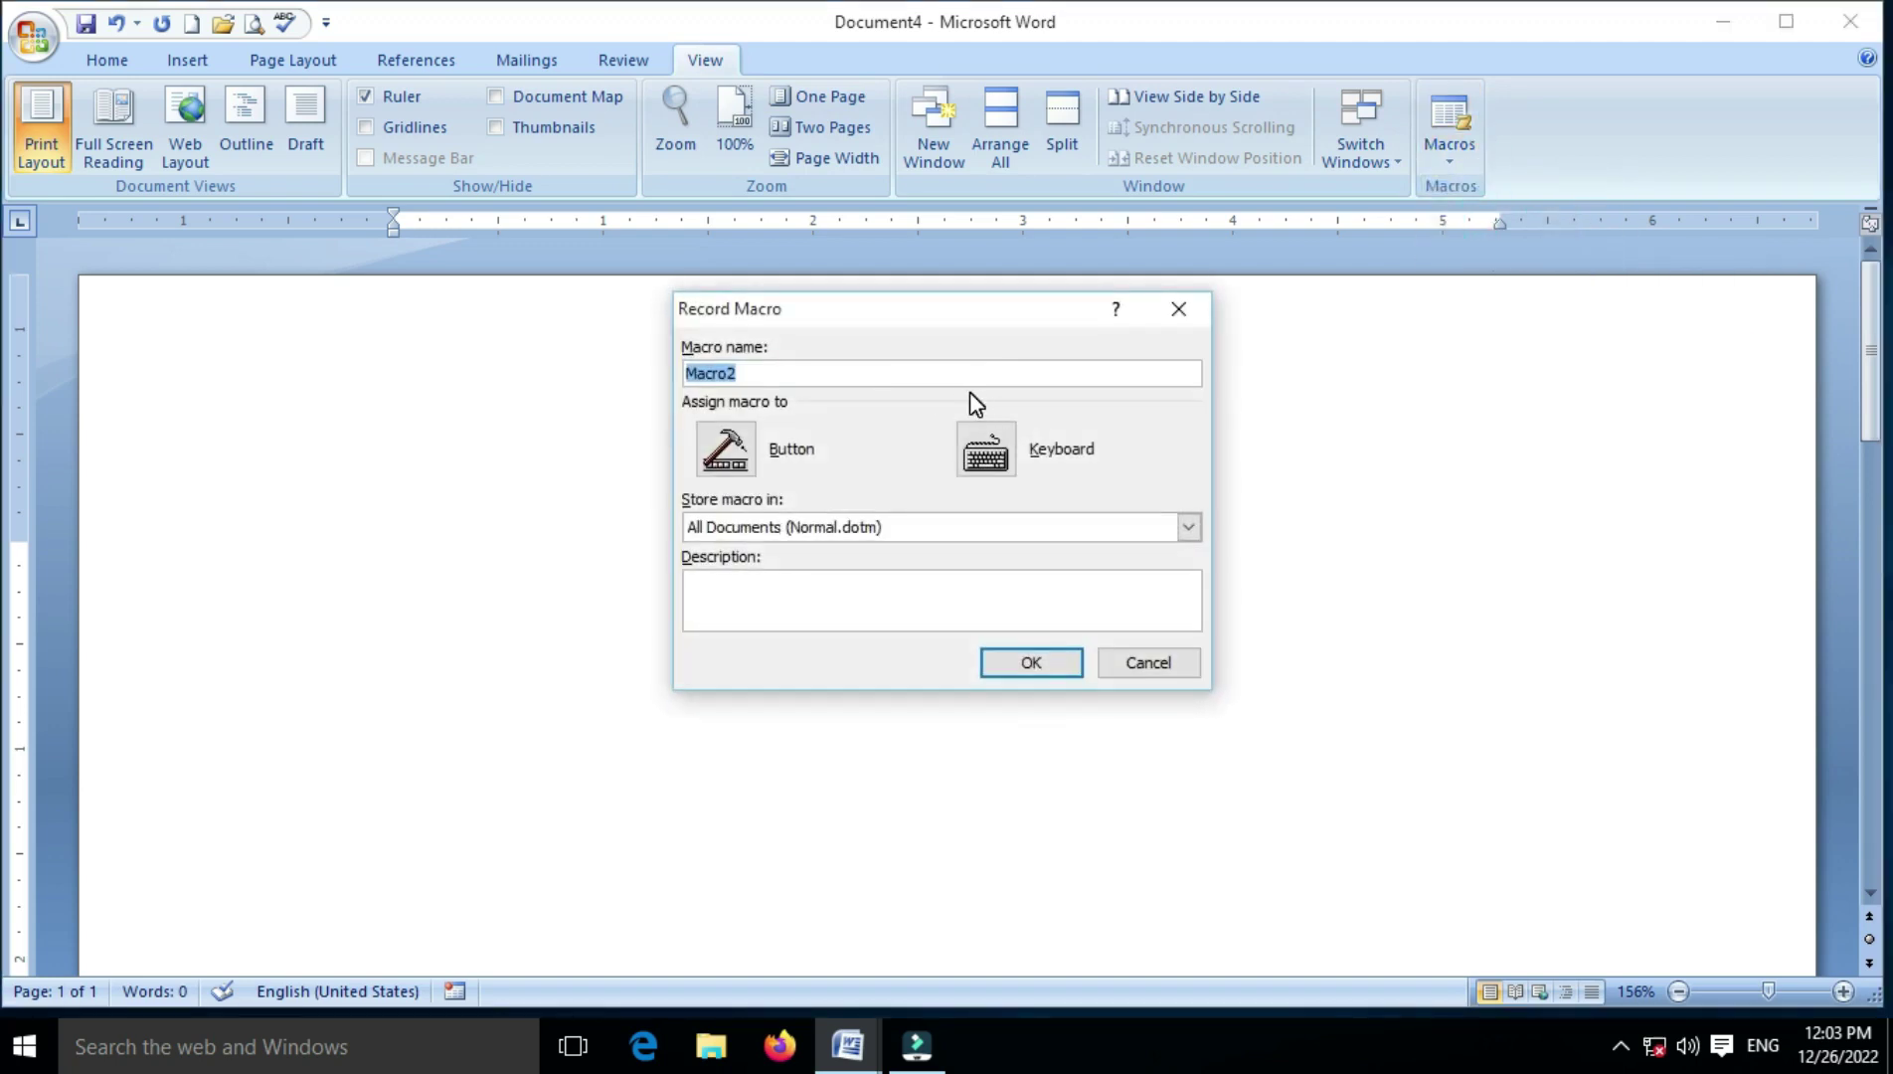
pyautogui.write('ERT')
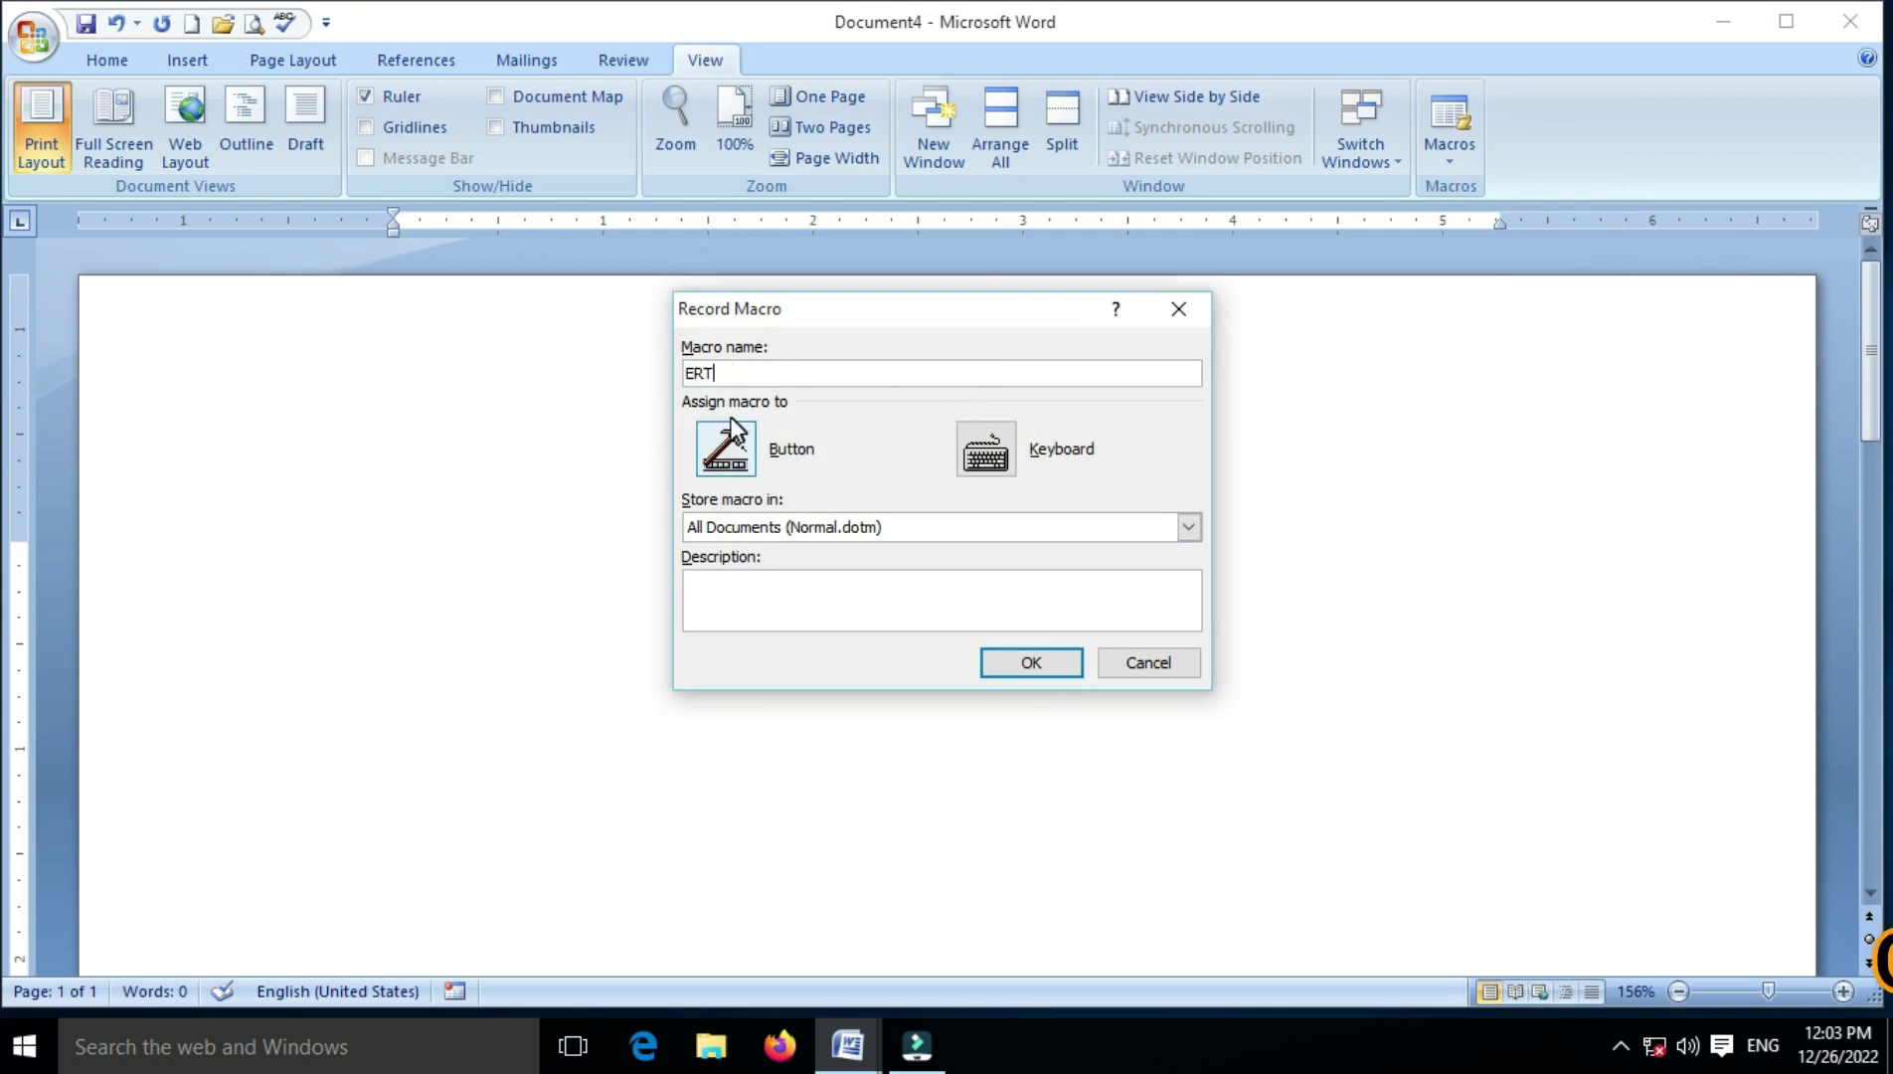
pyautogui.click(1035, 658)
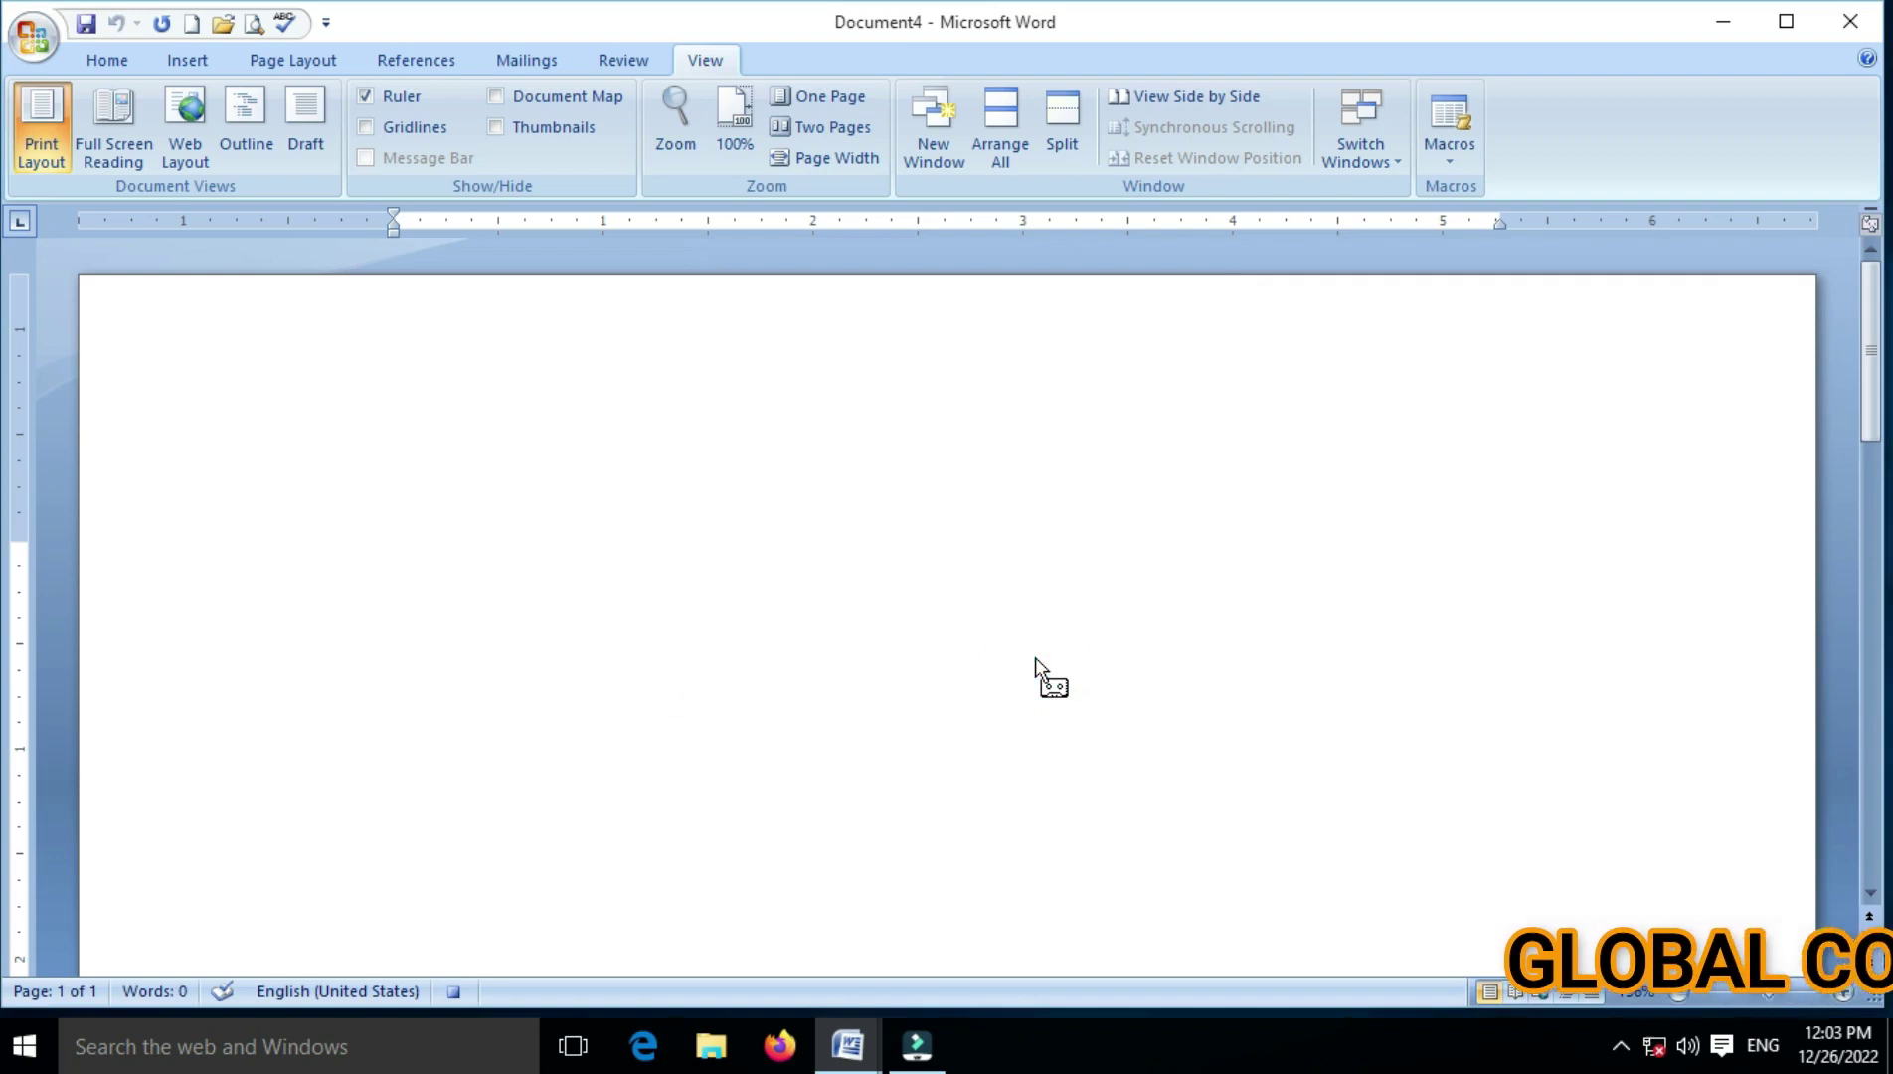
# - Type one line of capital P's followed by three separate lines of capital N's
pyautogui.write('PPPPPPPPPPPPPPPPPPPPPPPP')
pyautogui.press('Return')
pyautogui.press('Return')
pyautogui.write('NNNNNNNNNNNNNNNNNN')
pyautogui.press('Return')
pyautogui.press('Return')
pyautogui.write('NNNNNNNNNNNNNNNNN')
pyautogui.press('Return')
pyautogui.press('Return')
pyautogui.write('NNNNNNNNNNNNN')
pyautogui.press('Return')
pyautogui.press('Return')
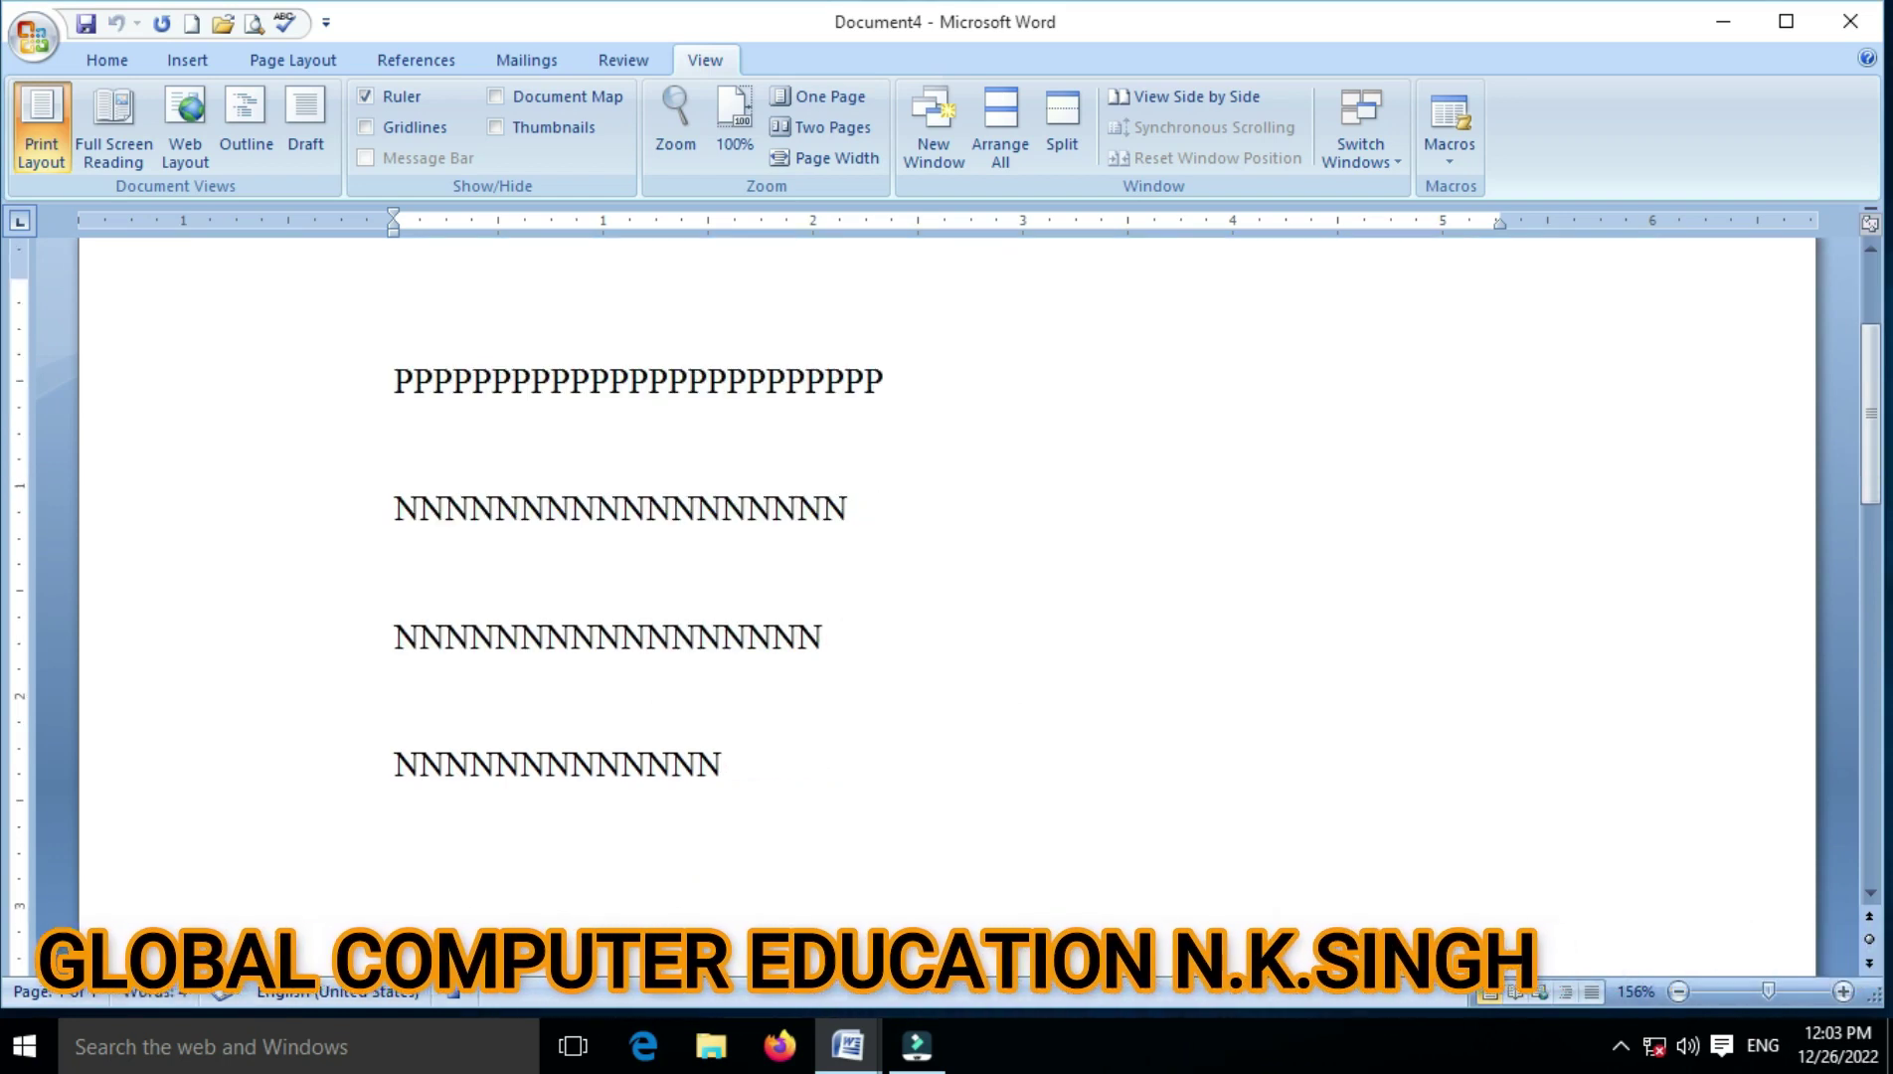
# - Select the four lines of P's and N's
pyautogui.click(393, 370)
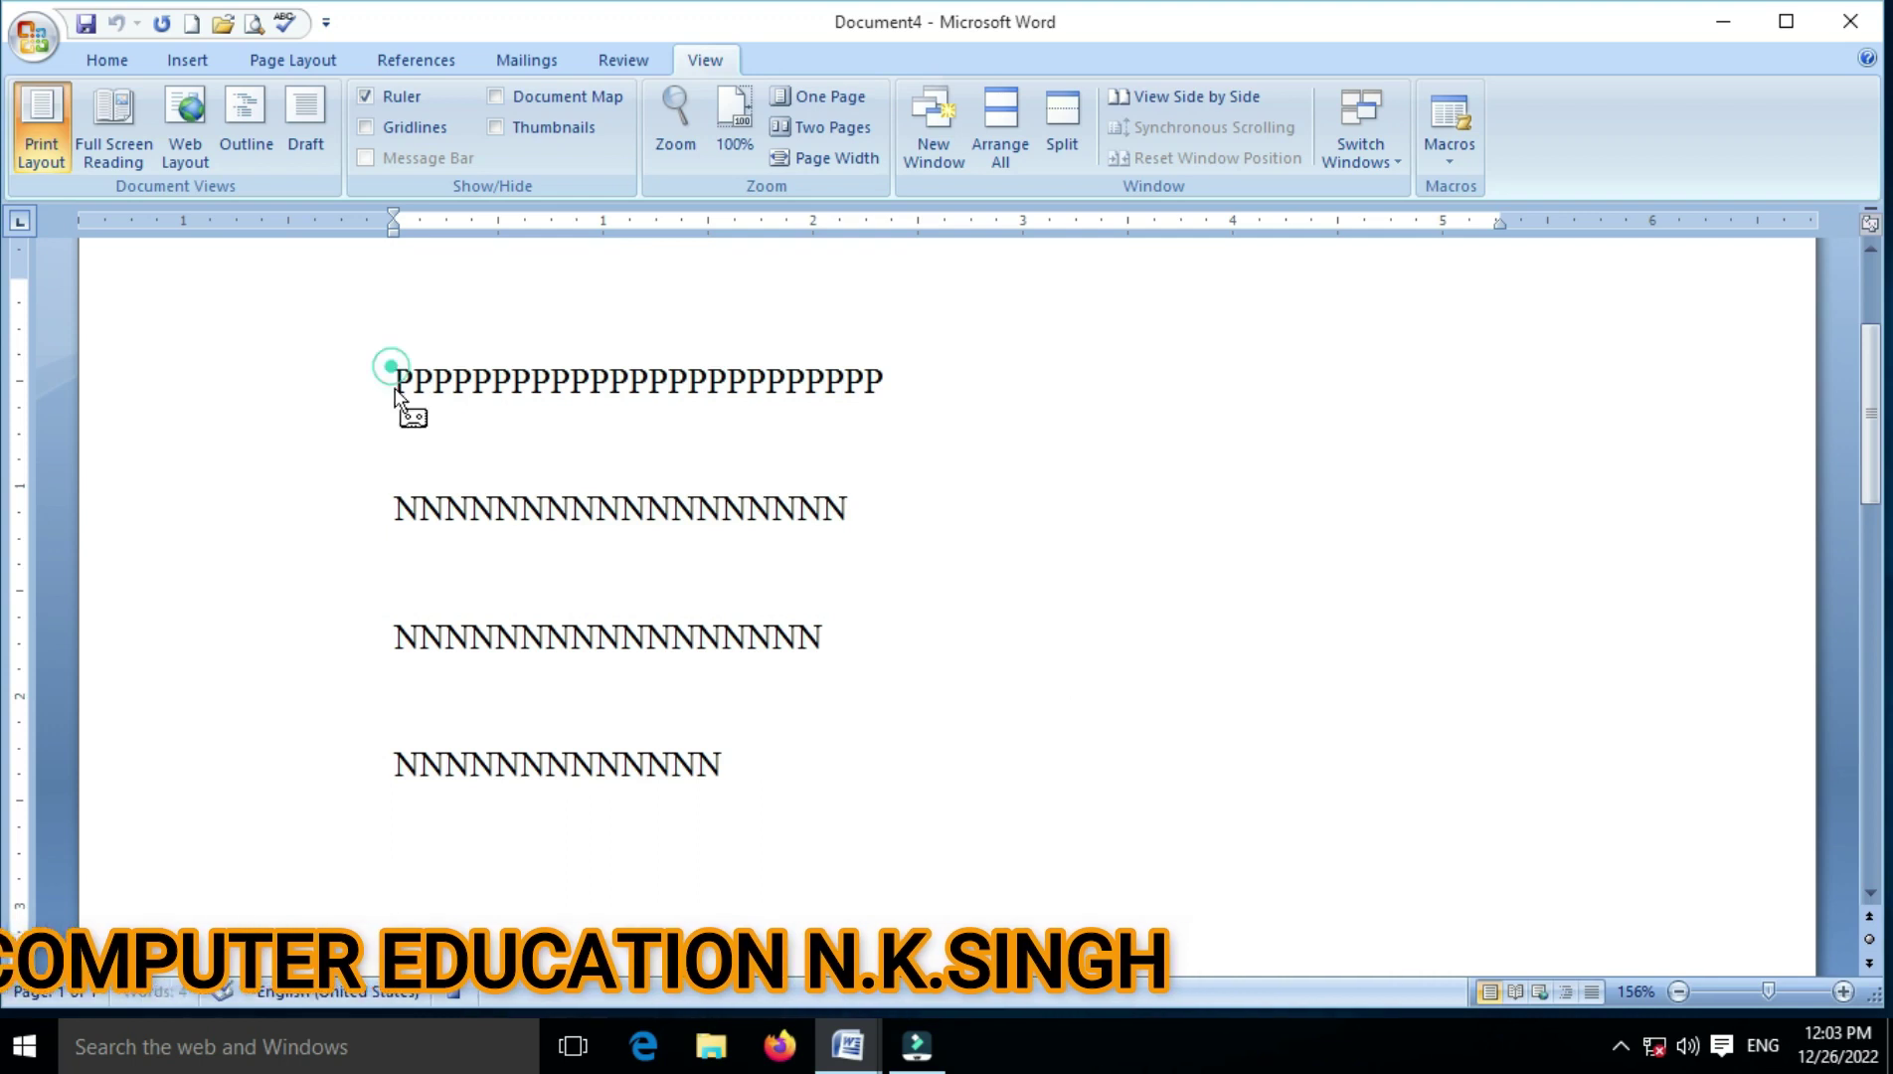
pyautogui.click(390, 384)
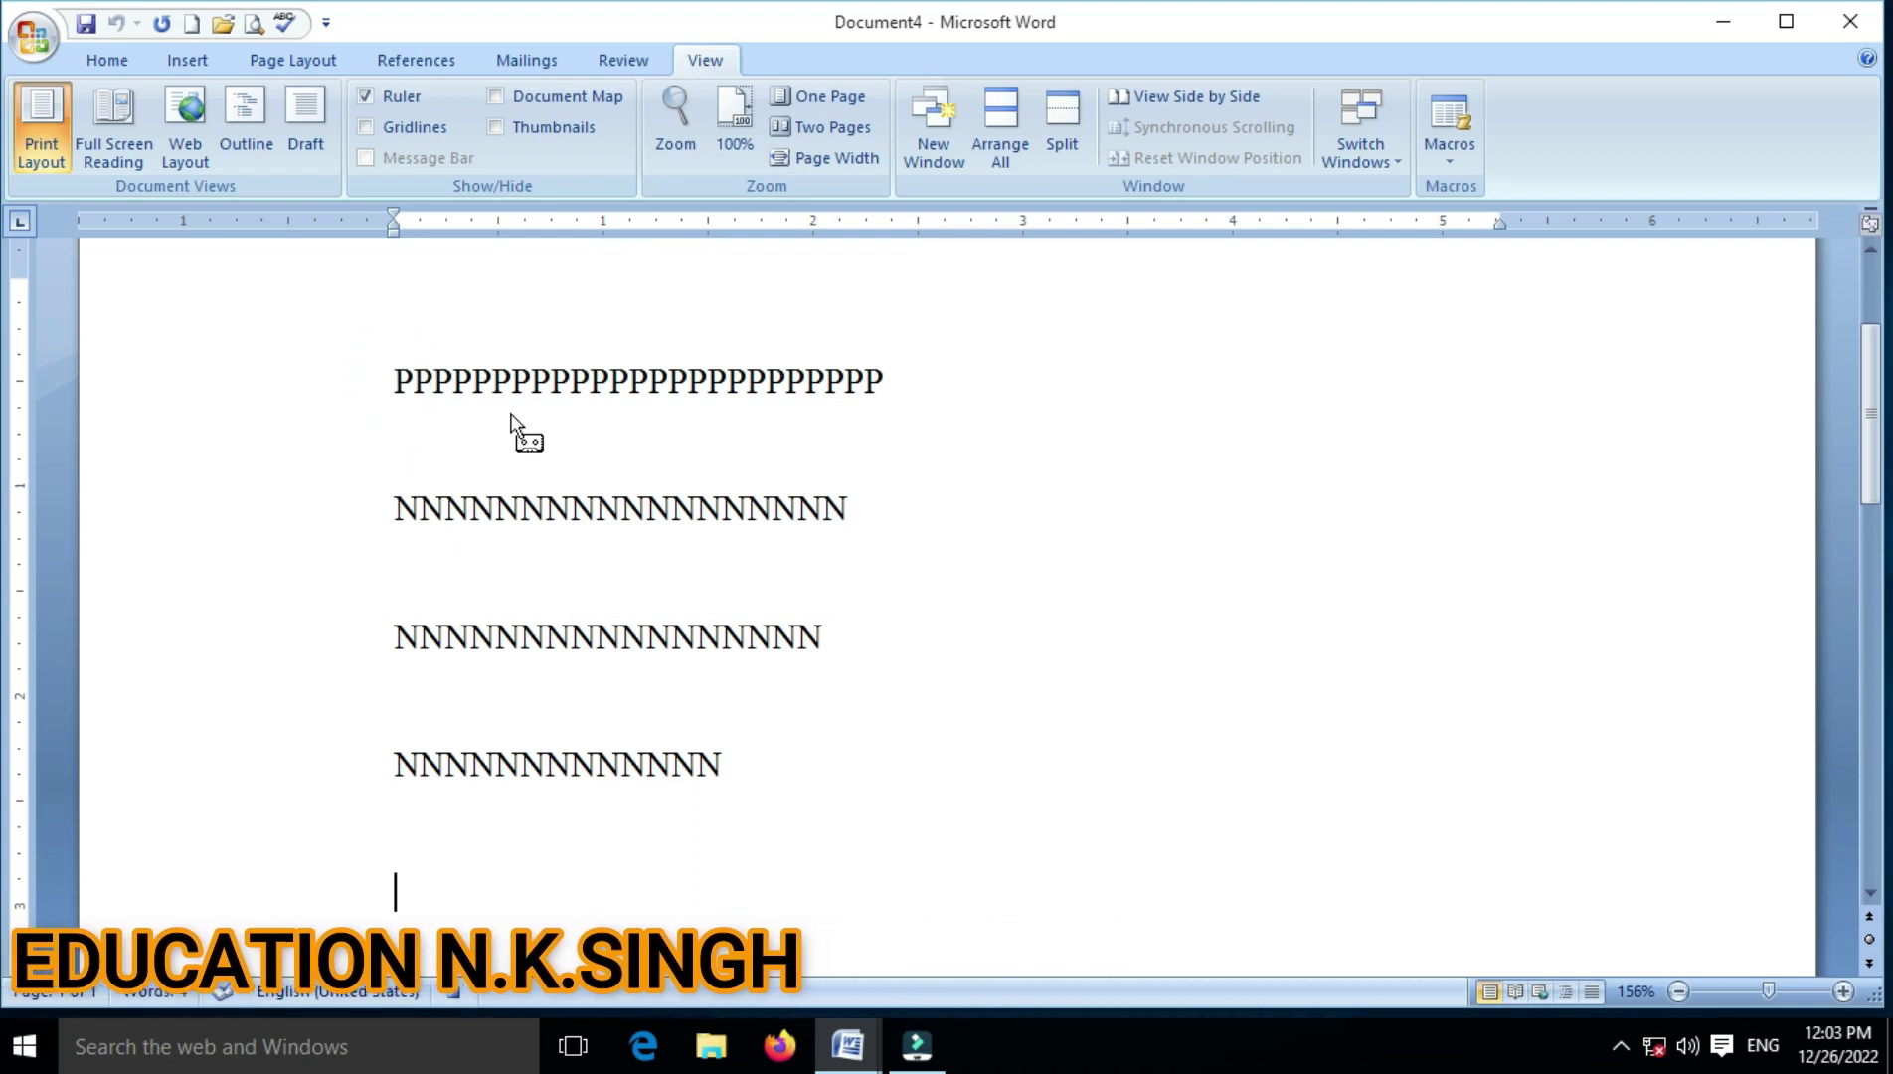
pyautogui.press('Up')
pyautogui.press('Up')
pyautogui.press('Up')
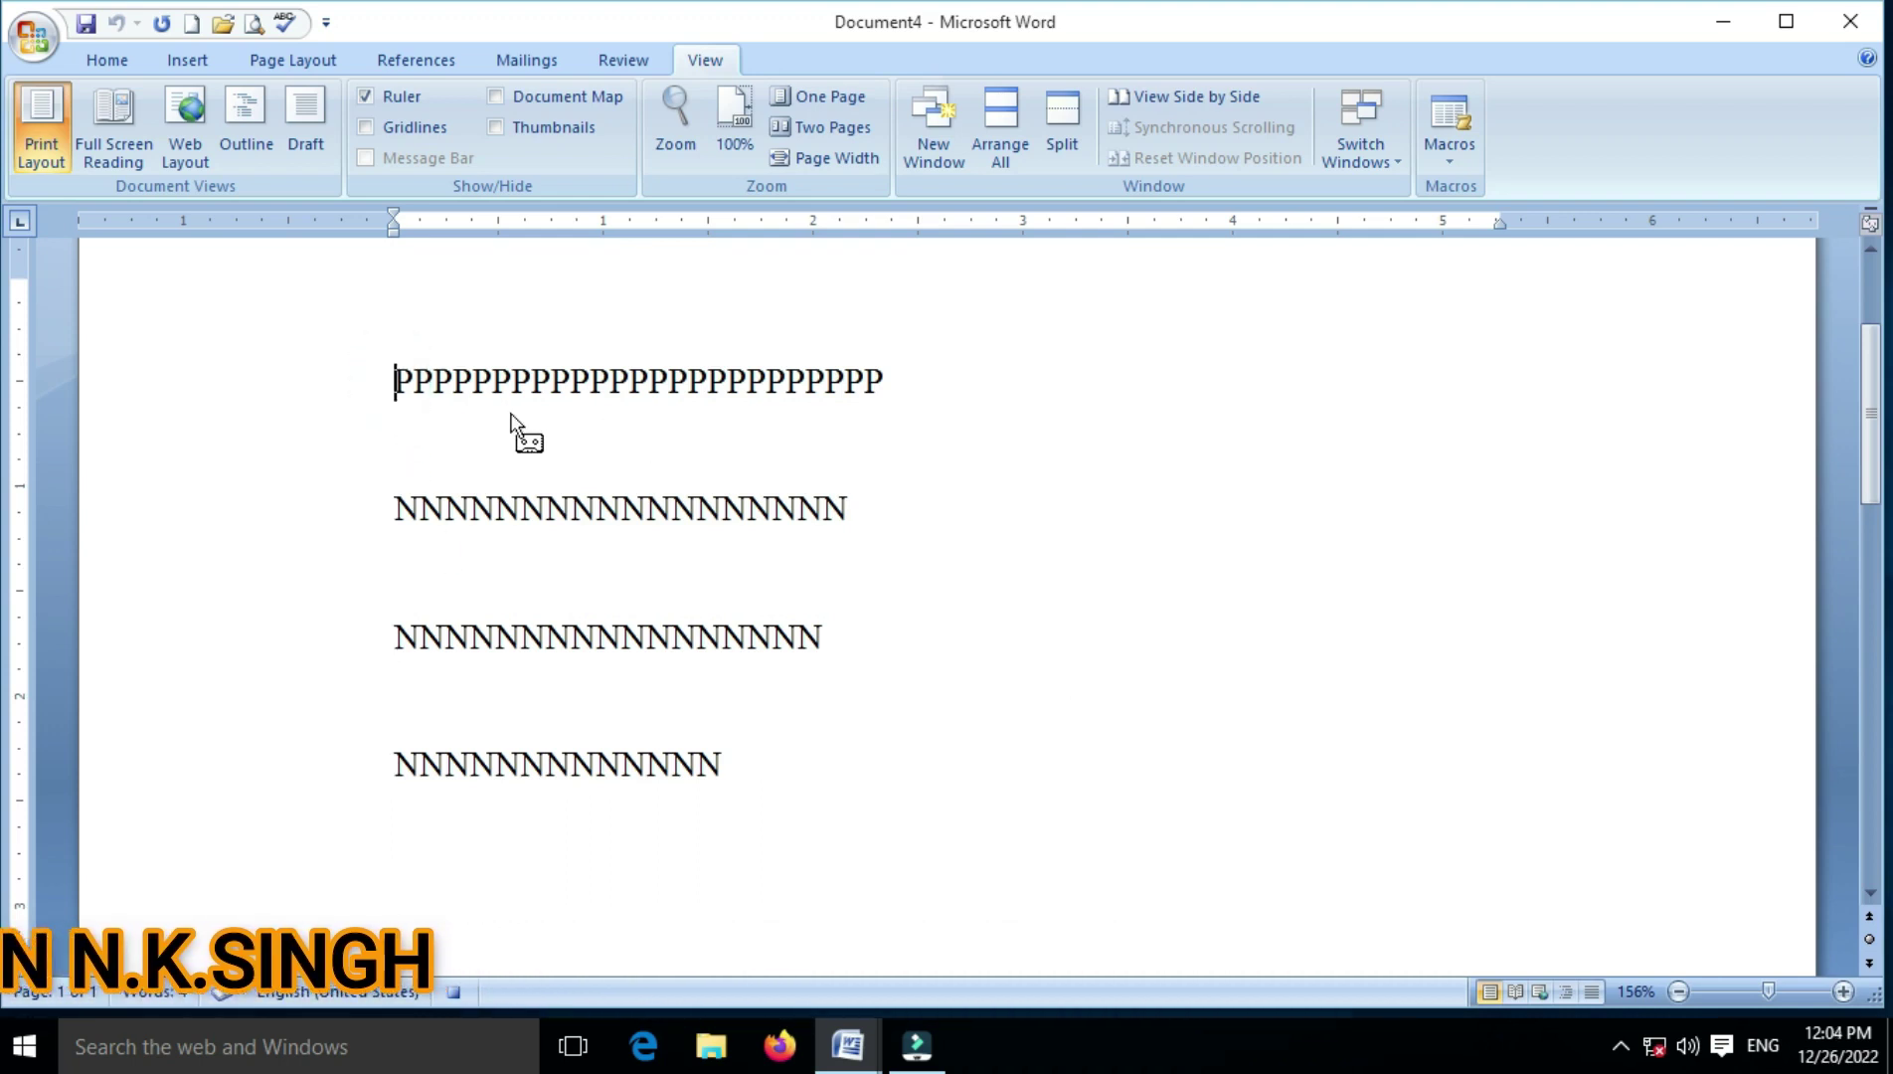
pyautogui.hotkey('shift', 'Down')
pyautogui.hotkey('shift', 'Down')
pyautogui.hotkey('shift', 'Down')
pyautogui.hotkey('shift', 'Down')
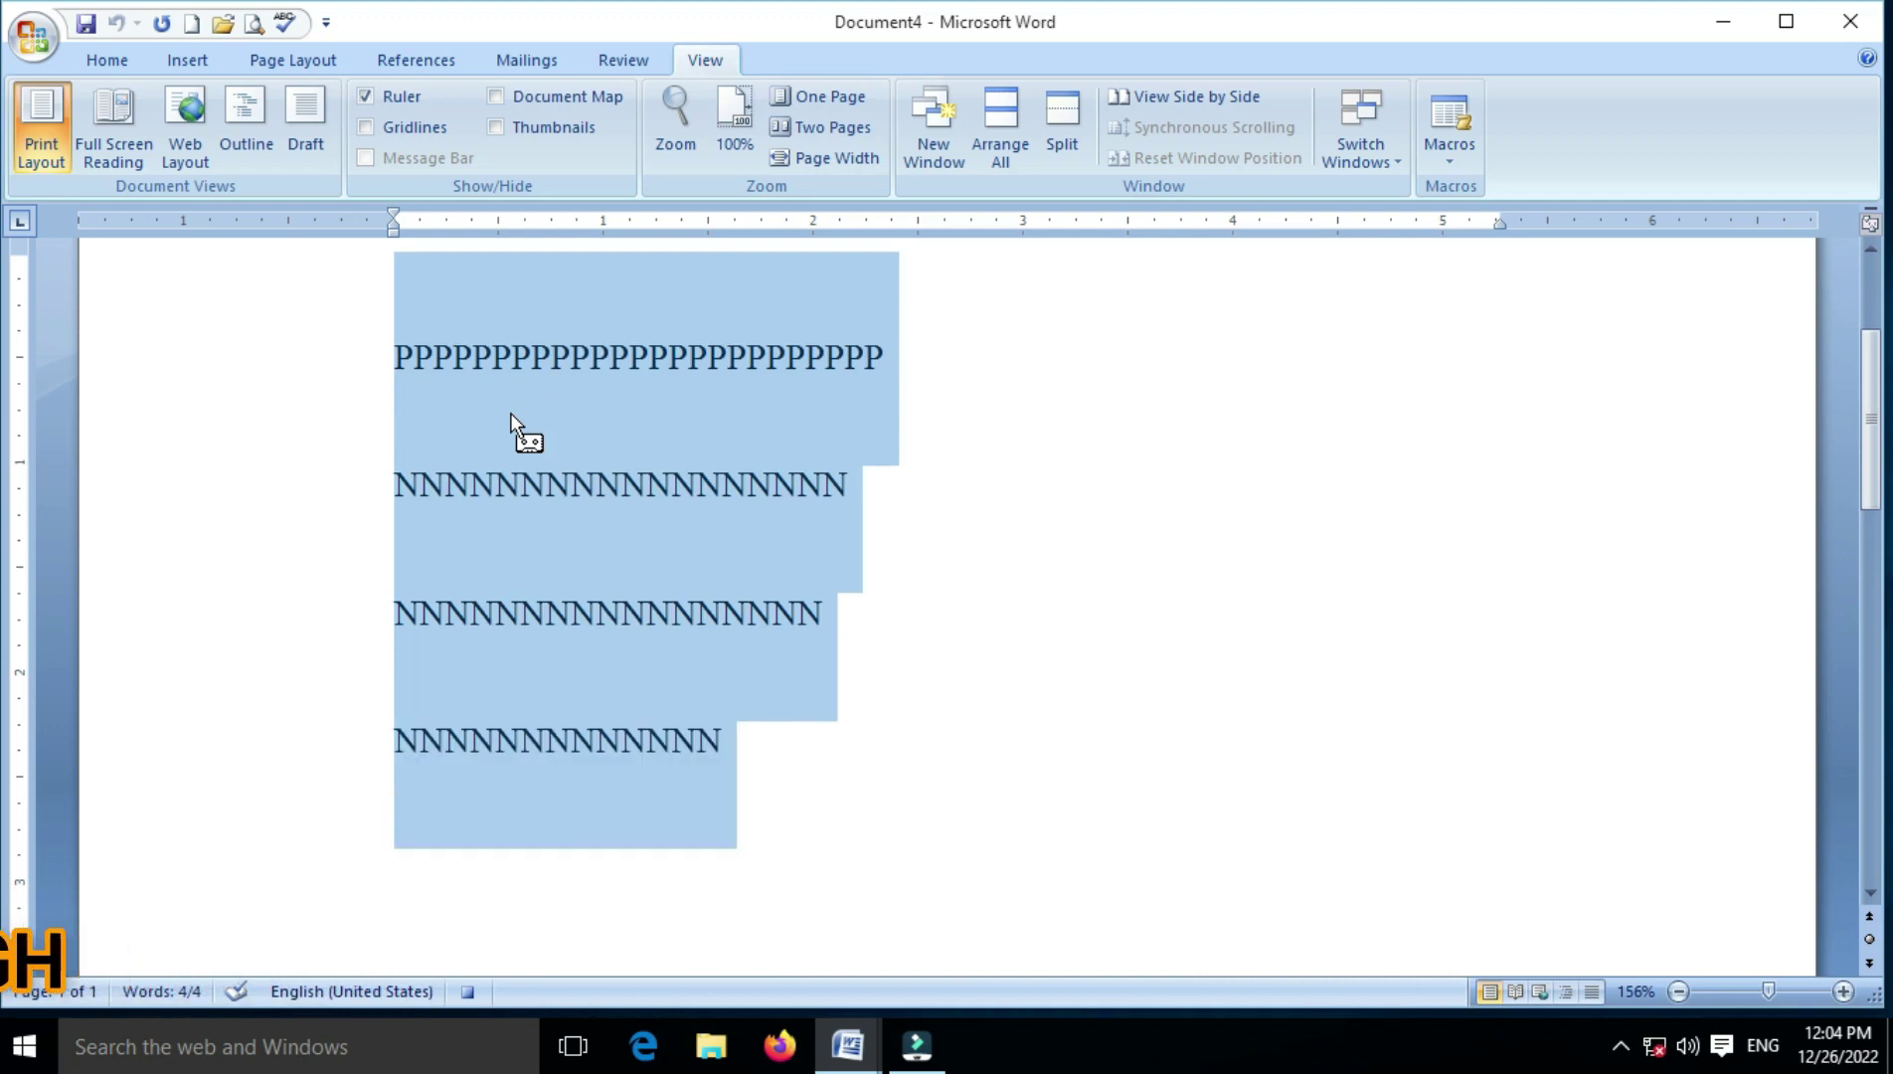
# - Set paragraph spacing Before and After to 0 for the four selected lines
pyautogui.click(118, 59)
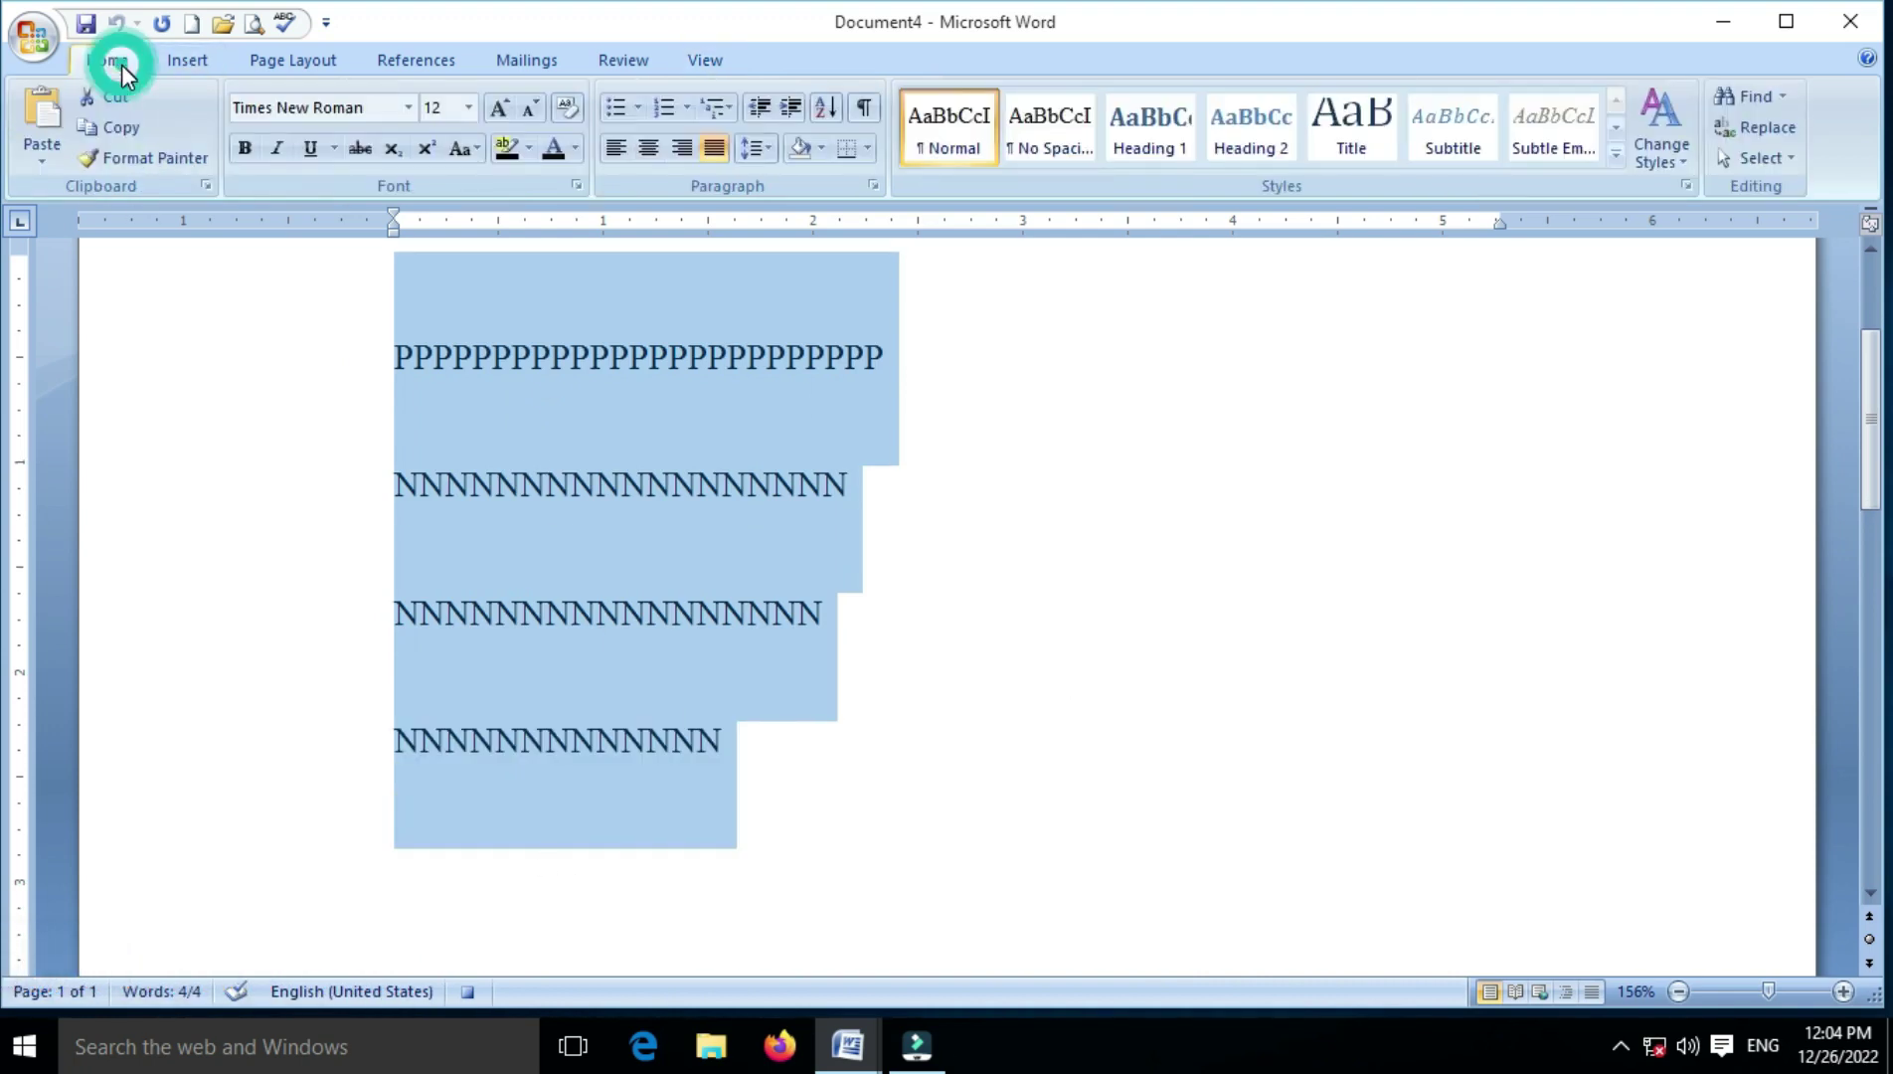
pyautogui.click(871, 186)
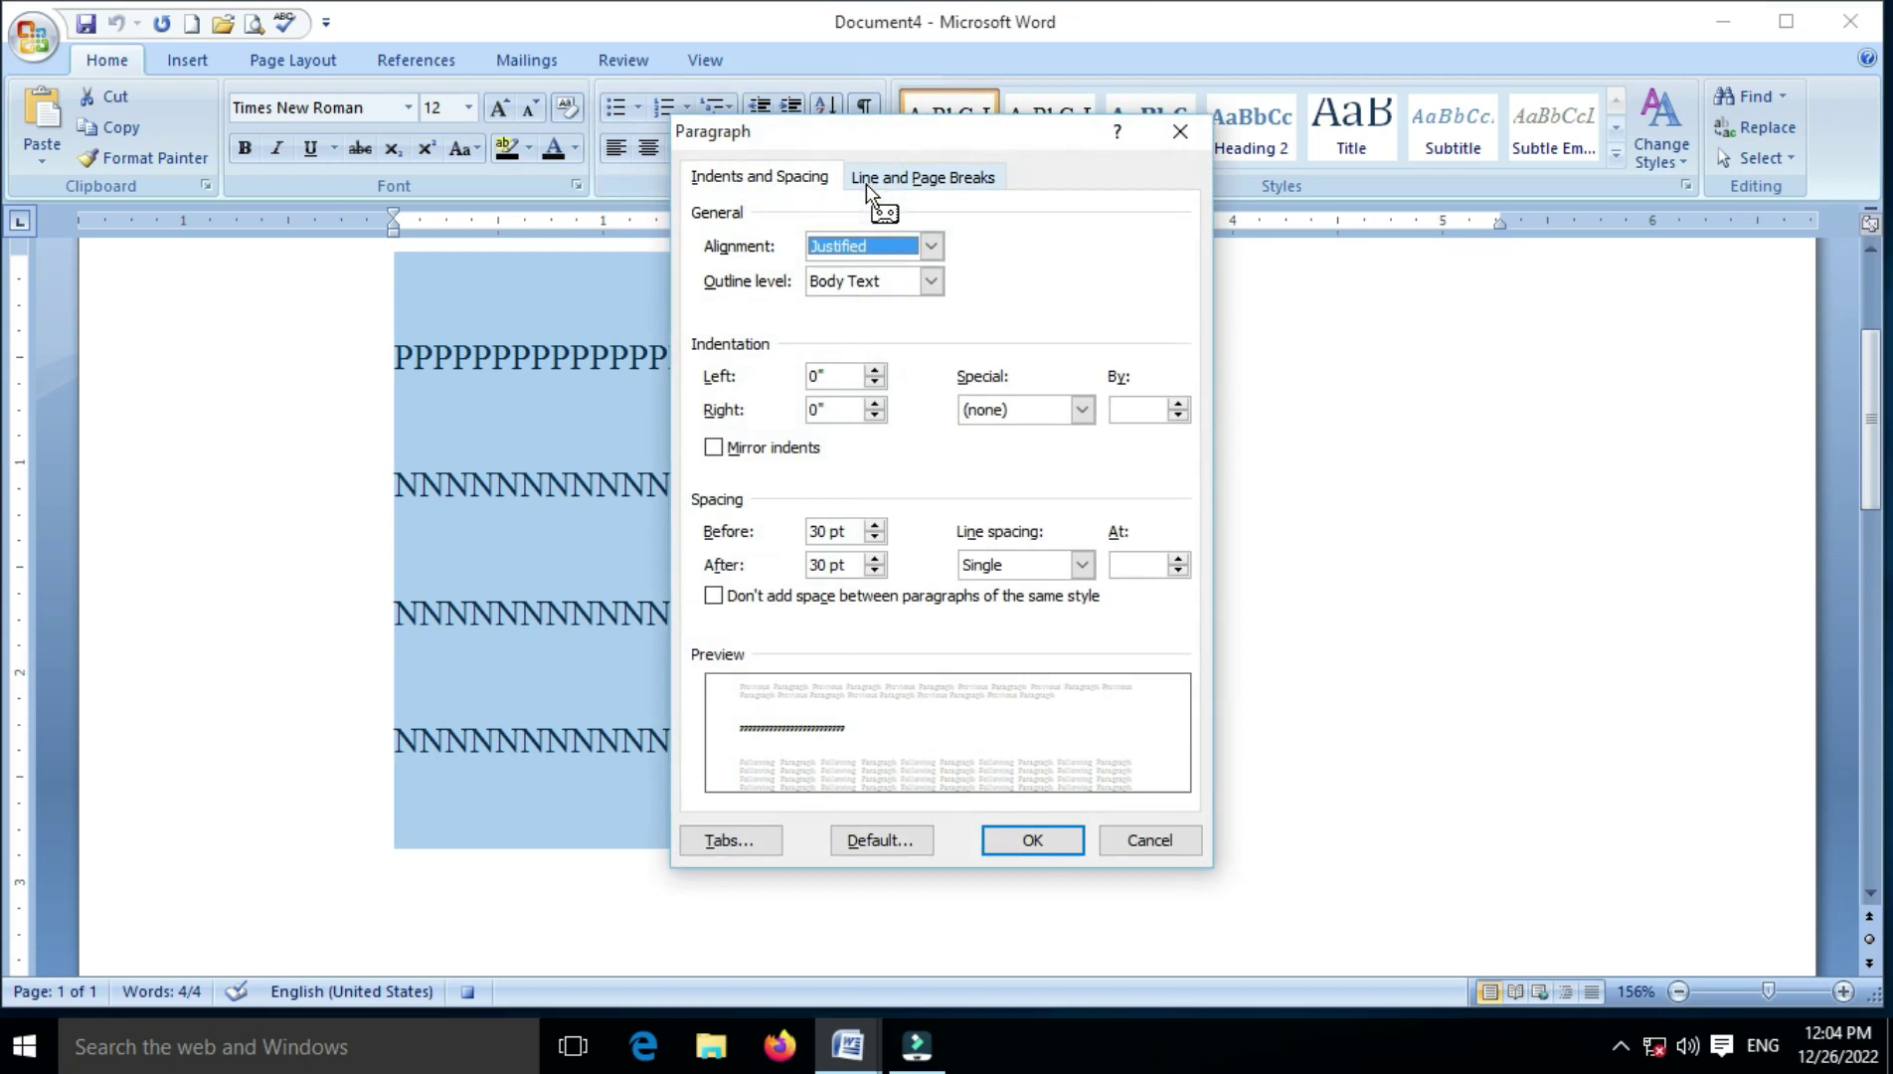
pyautogui.moveTo(847, 535); pyautogui.dragTo(776, 547)
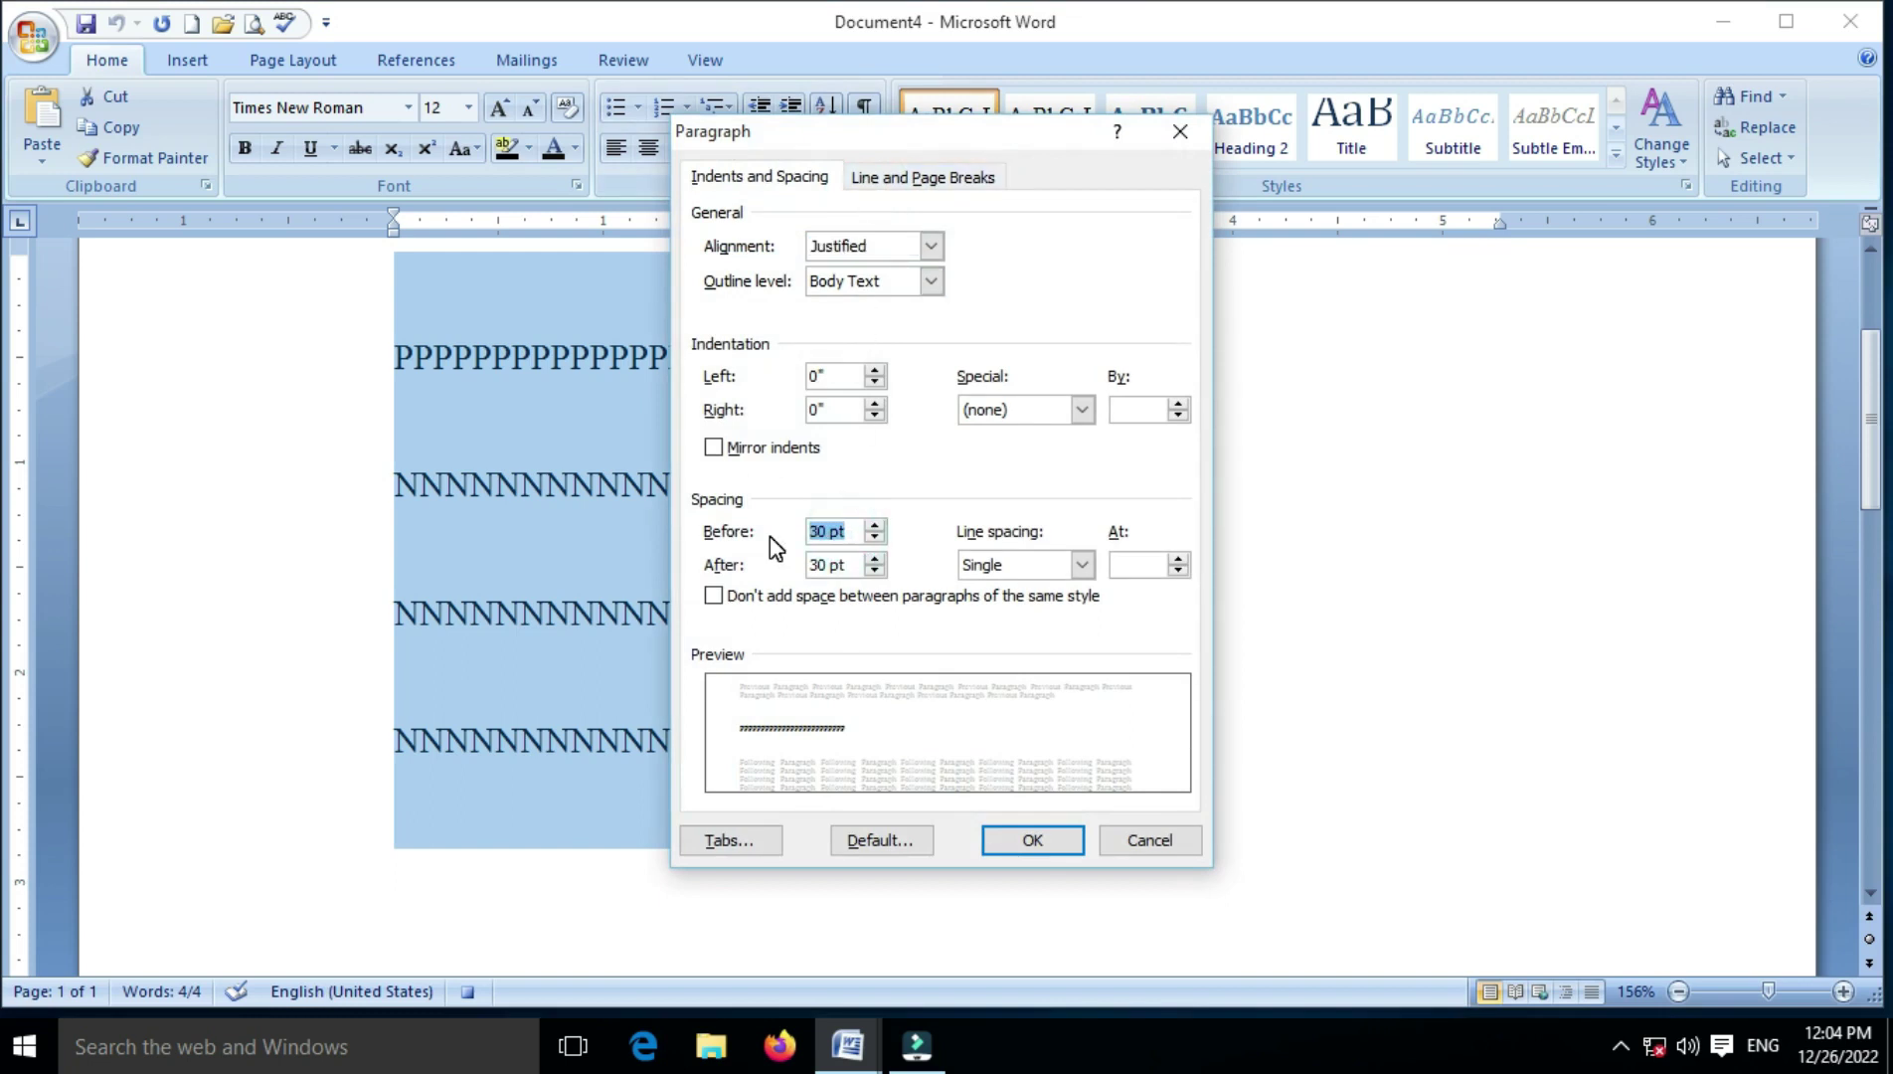
pyautogui.write('0')
pyautogui.moveTo(859, 569); pyautogui.dragTo(716, 577)
pyautogui.write('0')
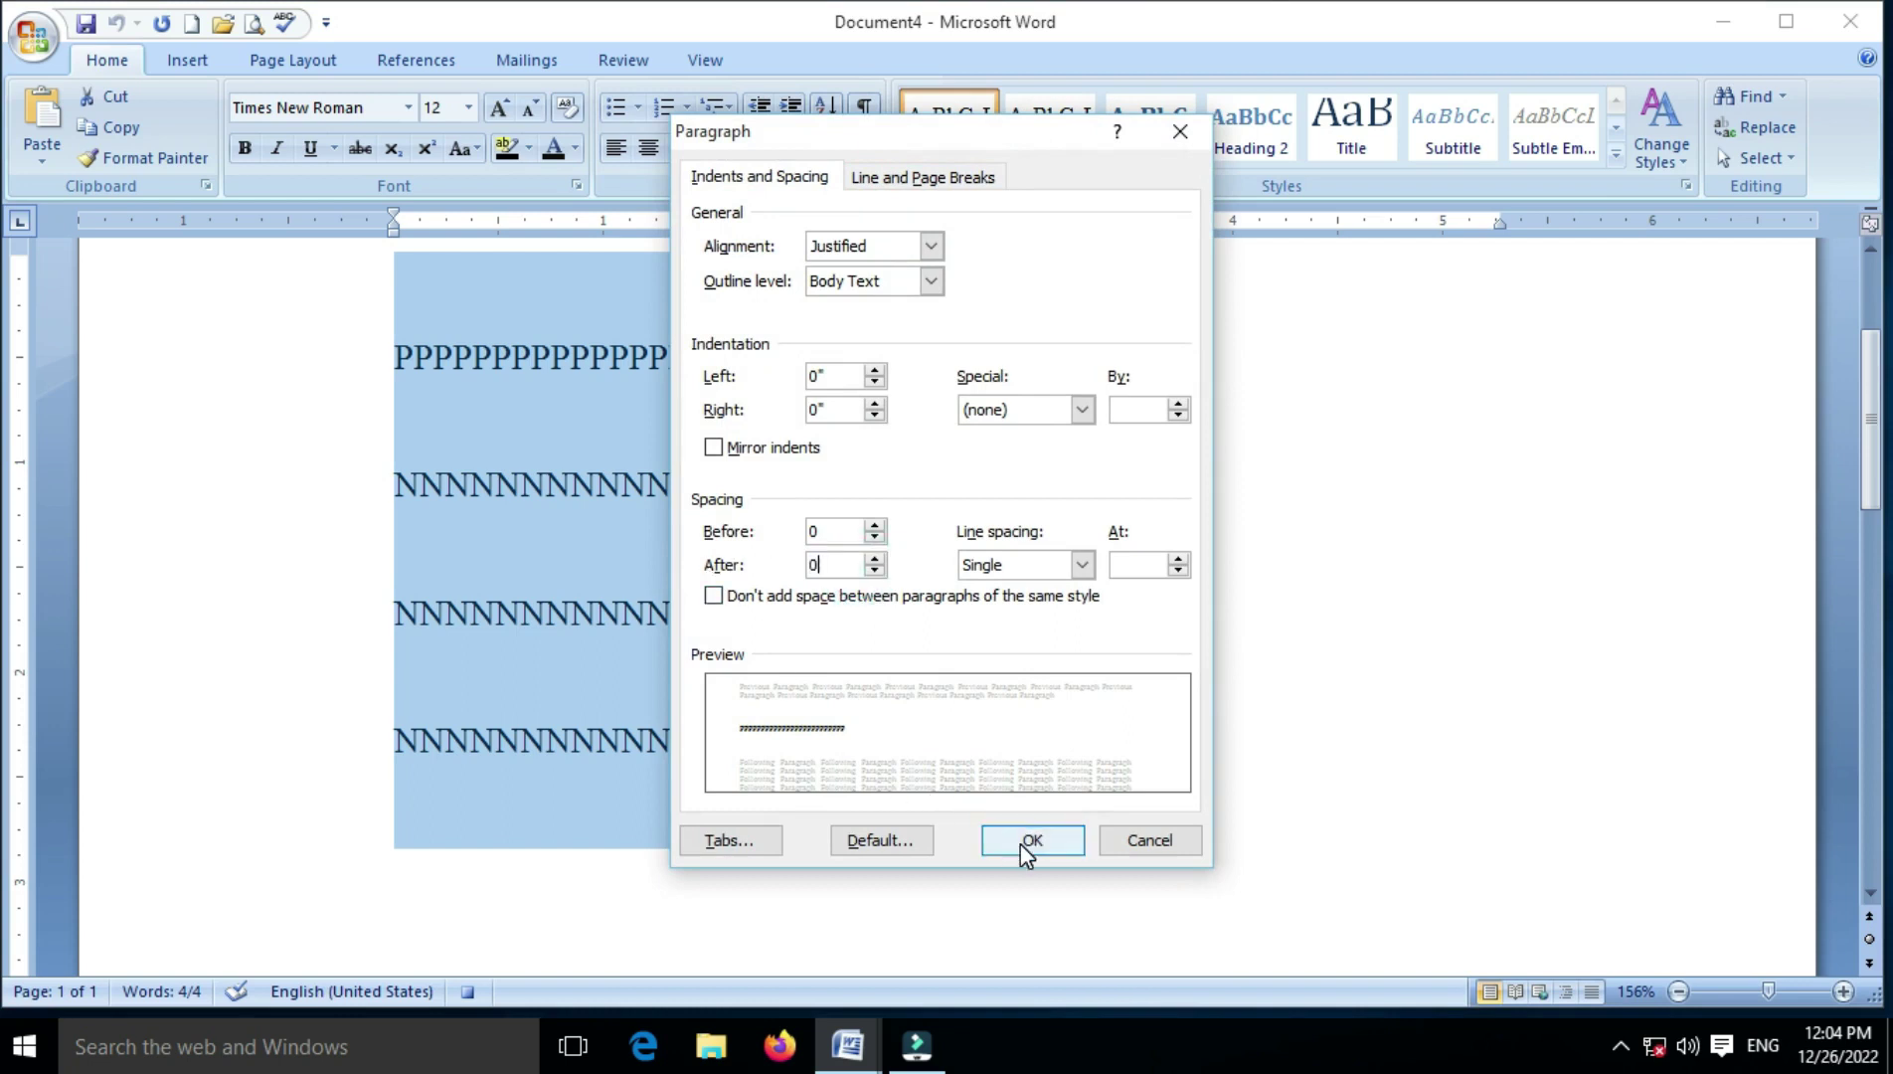
pyautogui.click(1029, 843)
pyautogui.scroll(3, 758, 378)
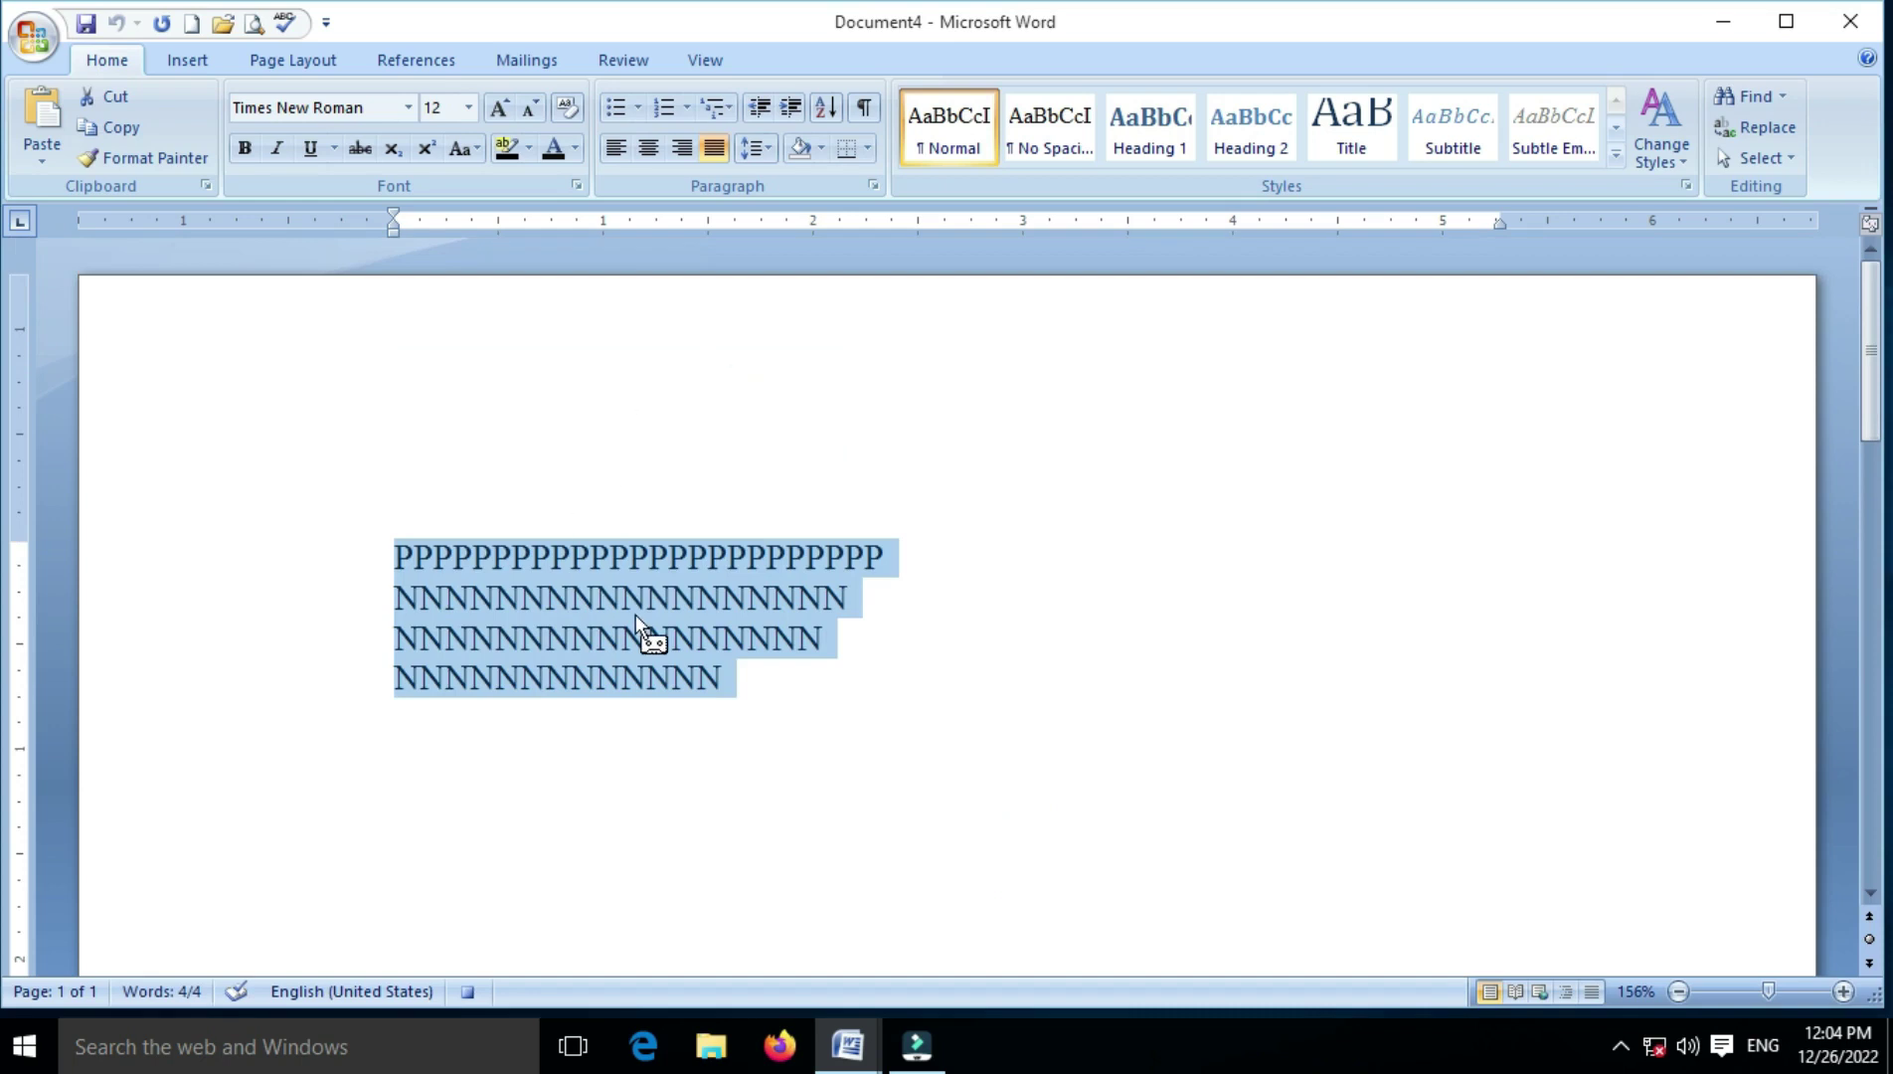
pyautogui.moveTo(637, 619); pyautogui.dragTo(736, 671)
pyautogui.click(704, 62)
# - Stop recording the ERT macro and delete all the text on the page
pyautogui.click(1441, 167)
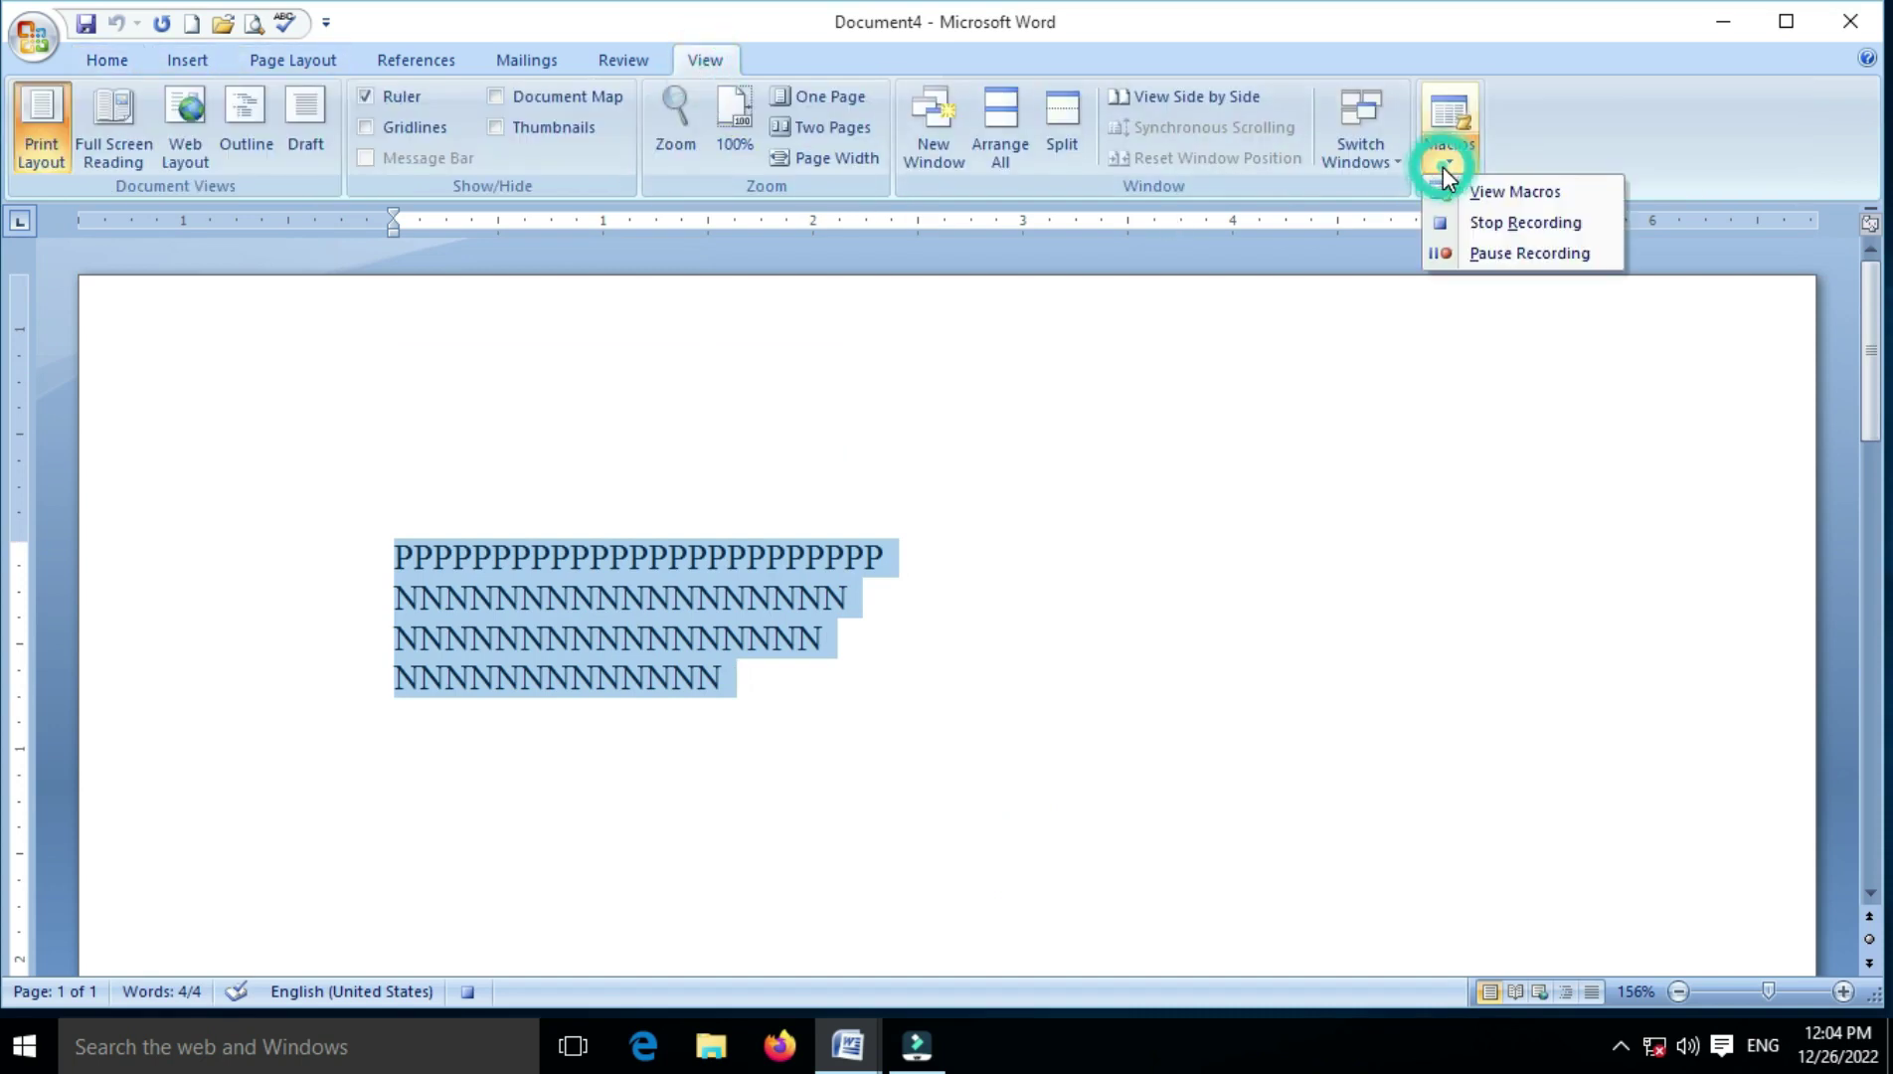
pyautogui.click(1458, 227)
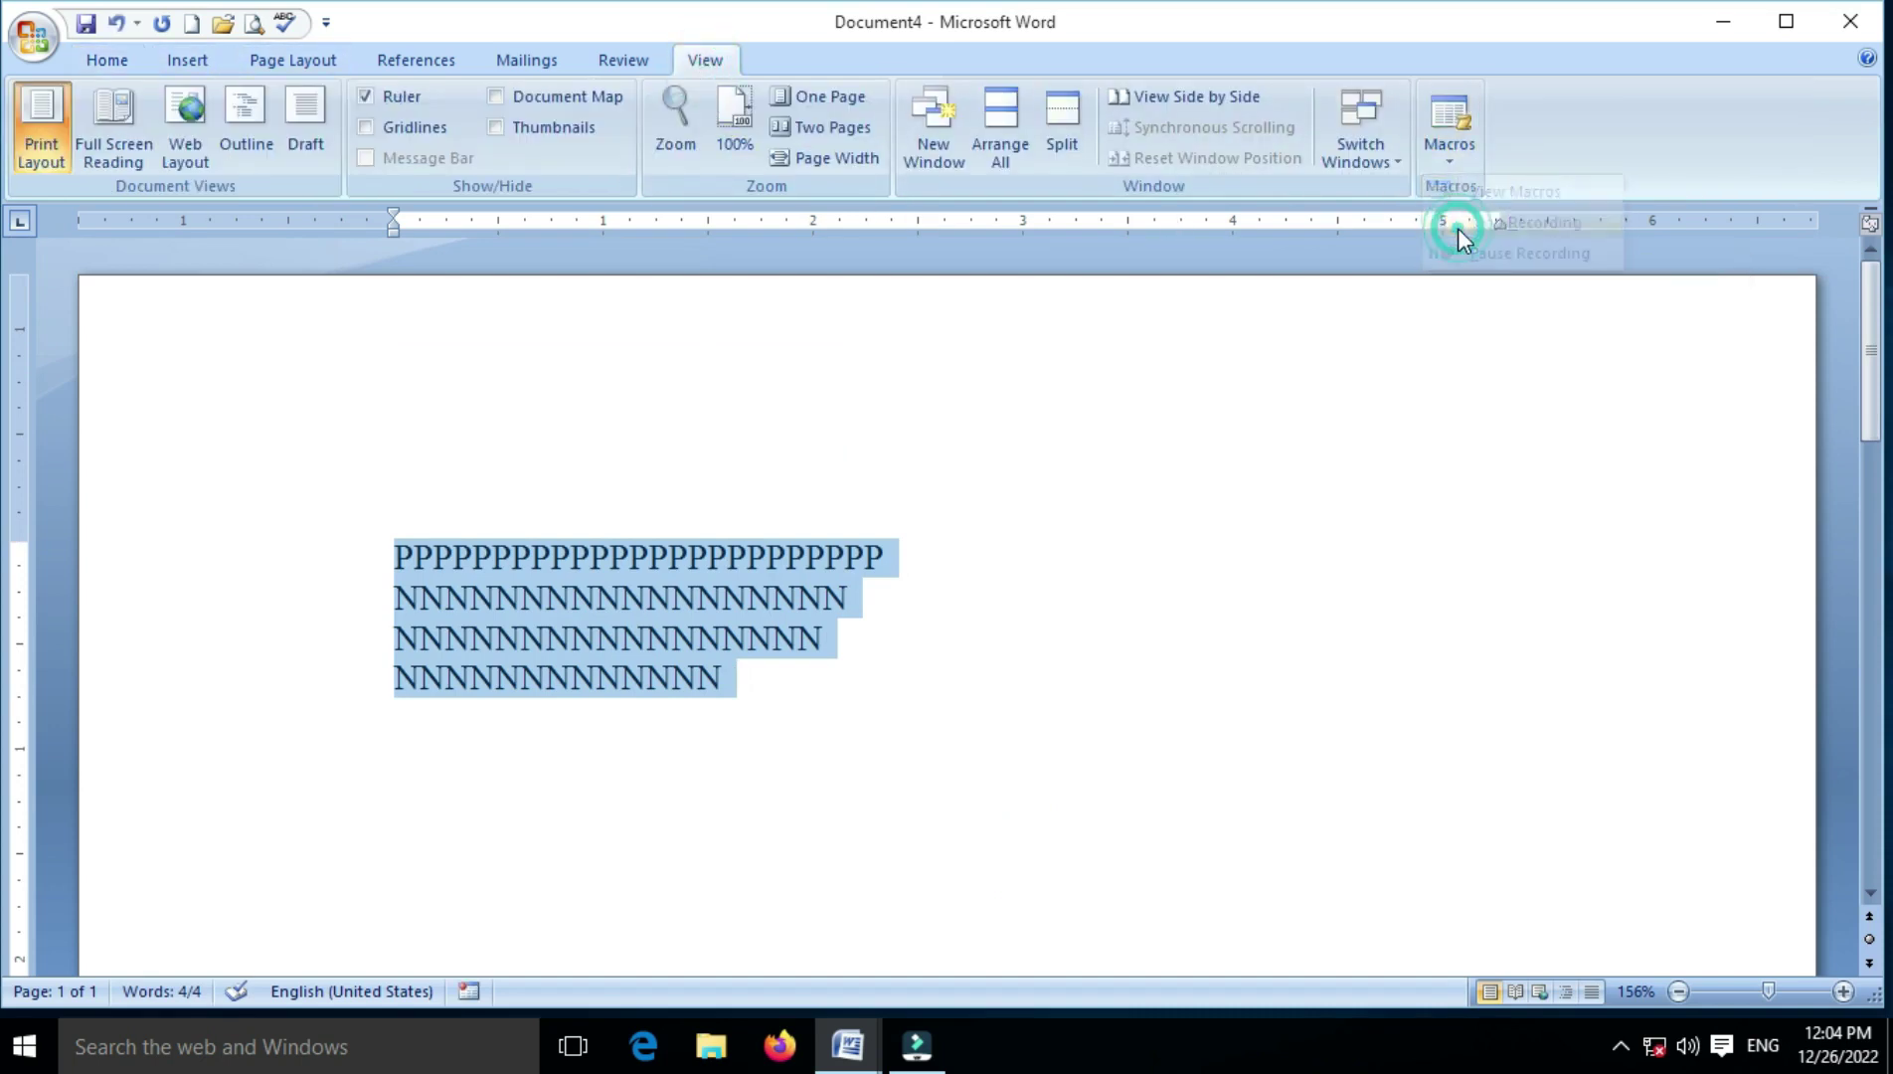
pyautogui.click(997, 614)
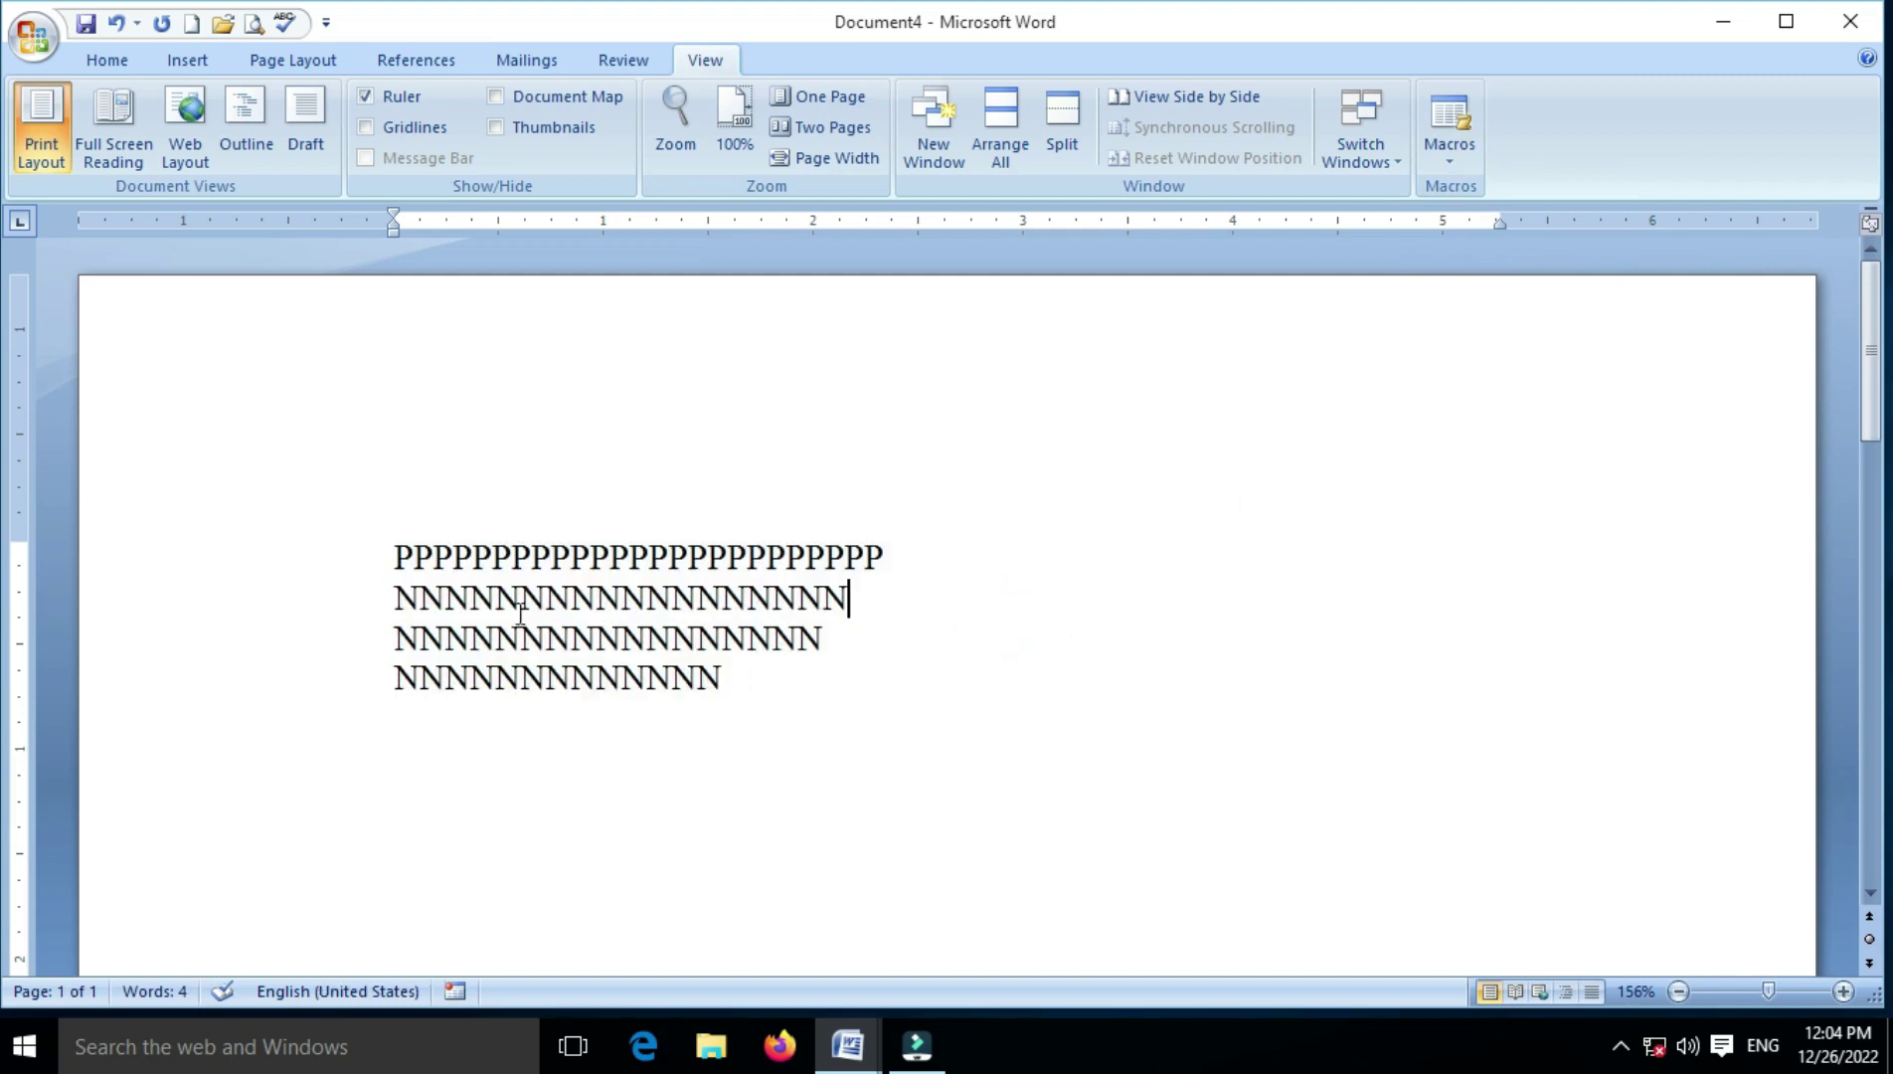
pyautogui.moveTo(397, 522); pyautogui.dragTo(710, 705)
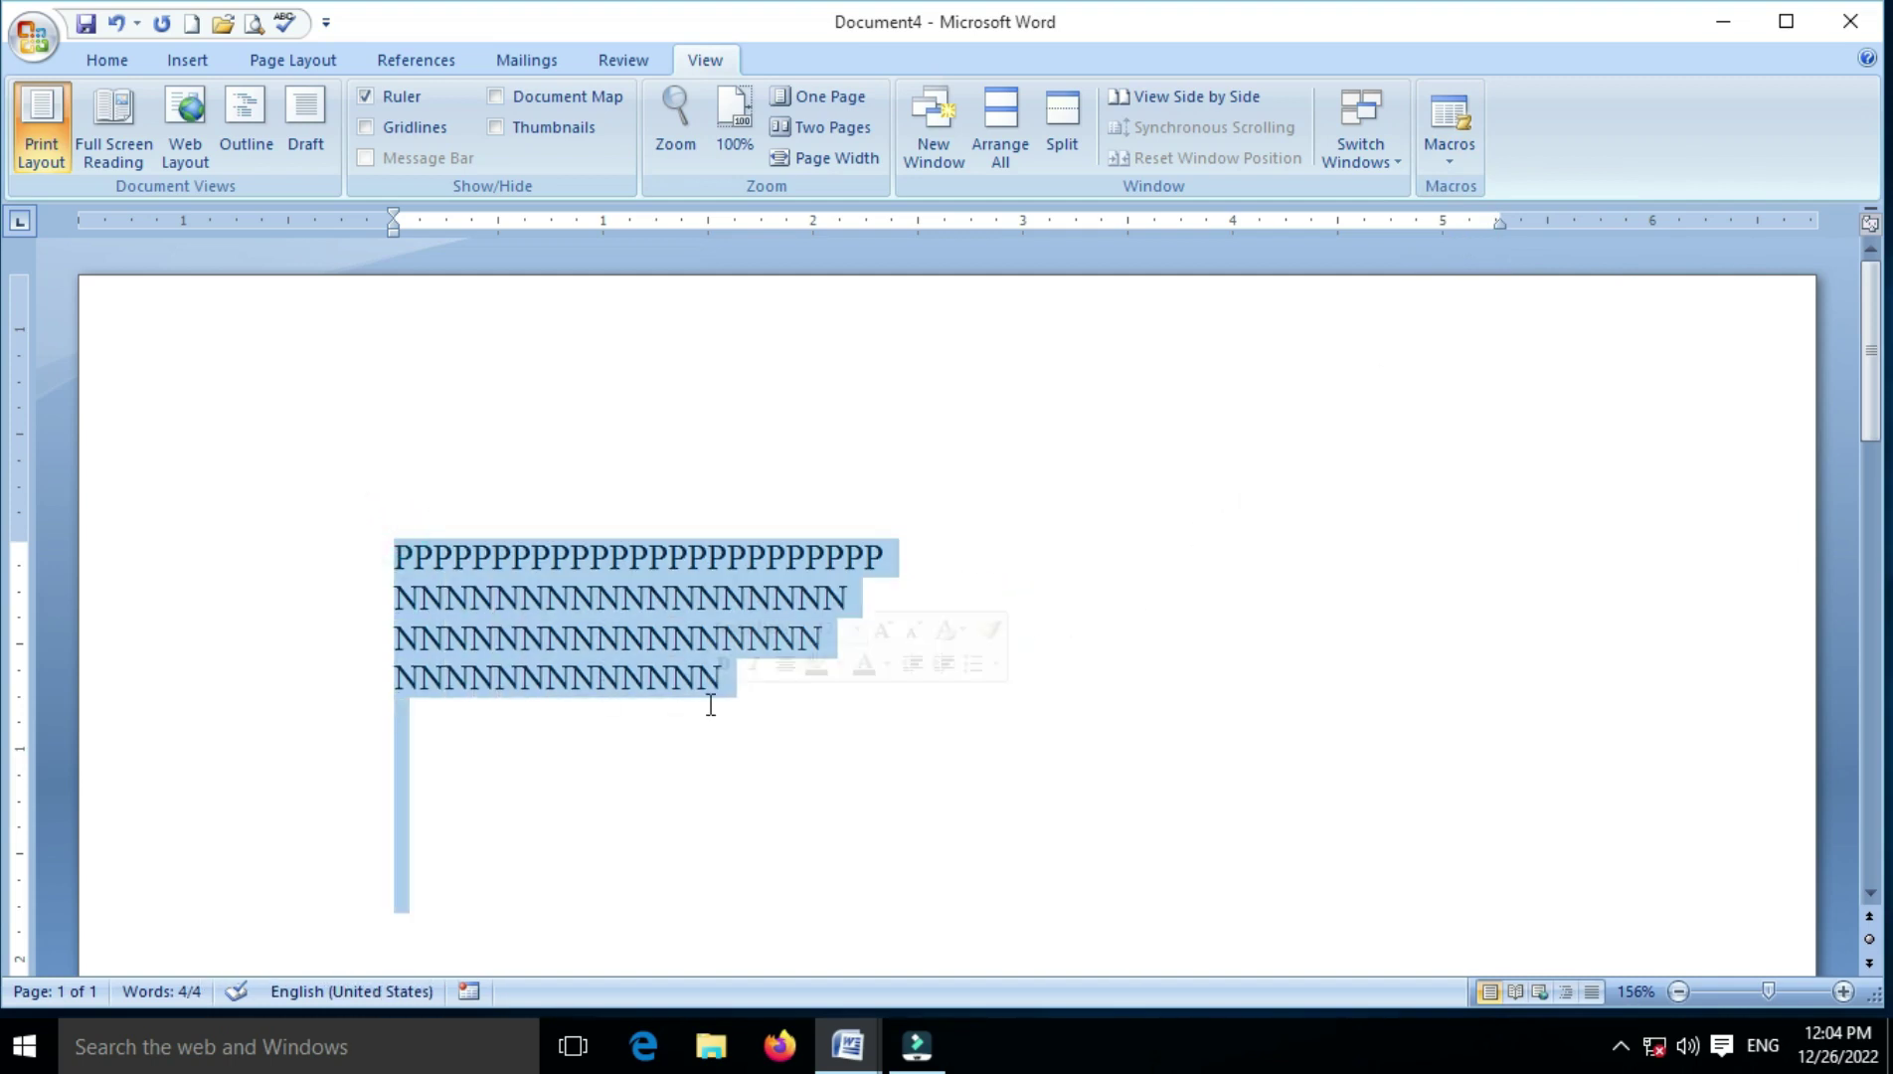
pyautogui.press('Delete')
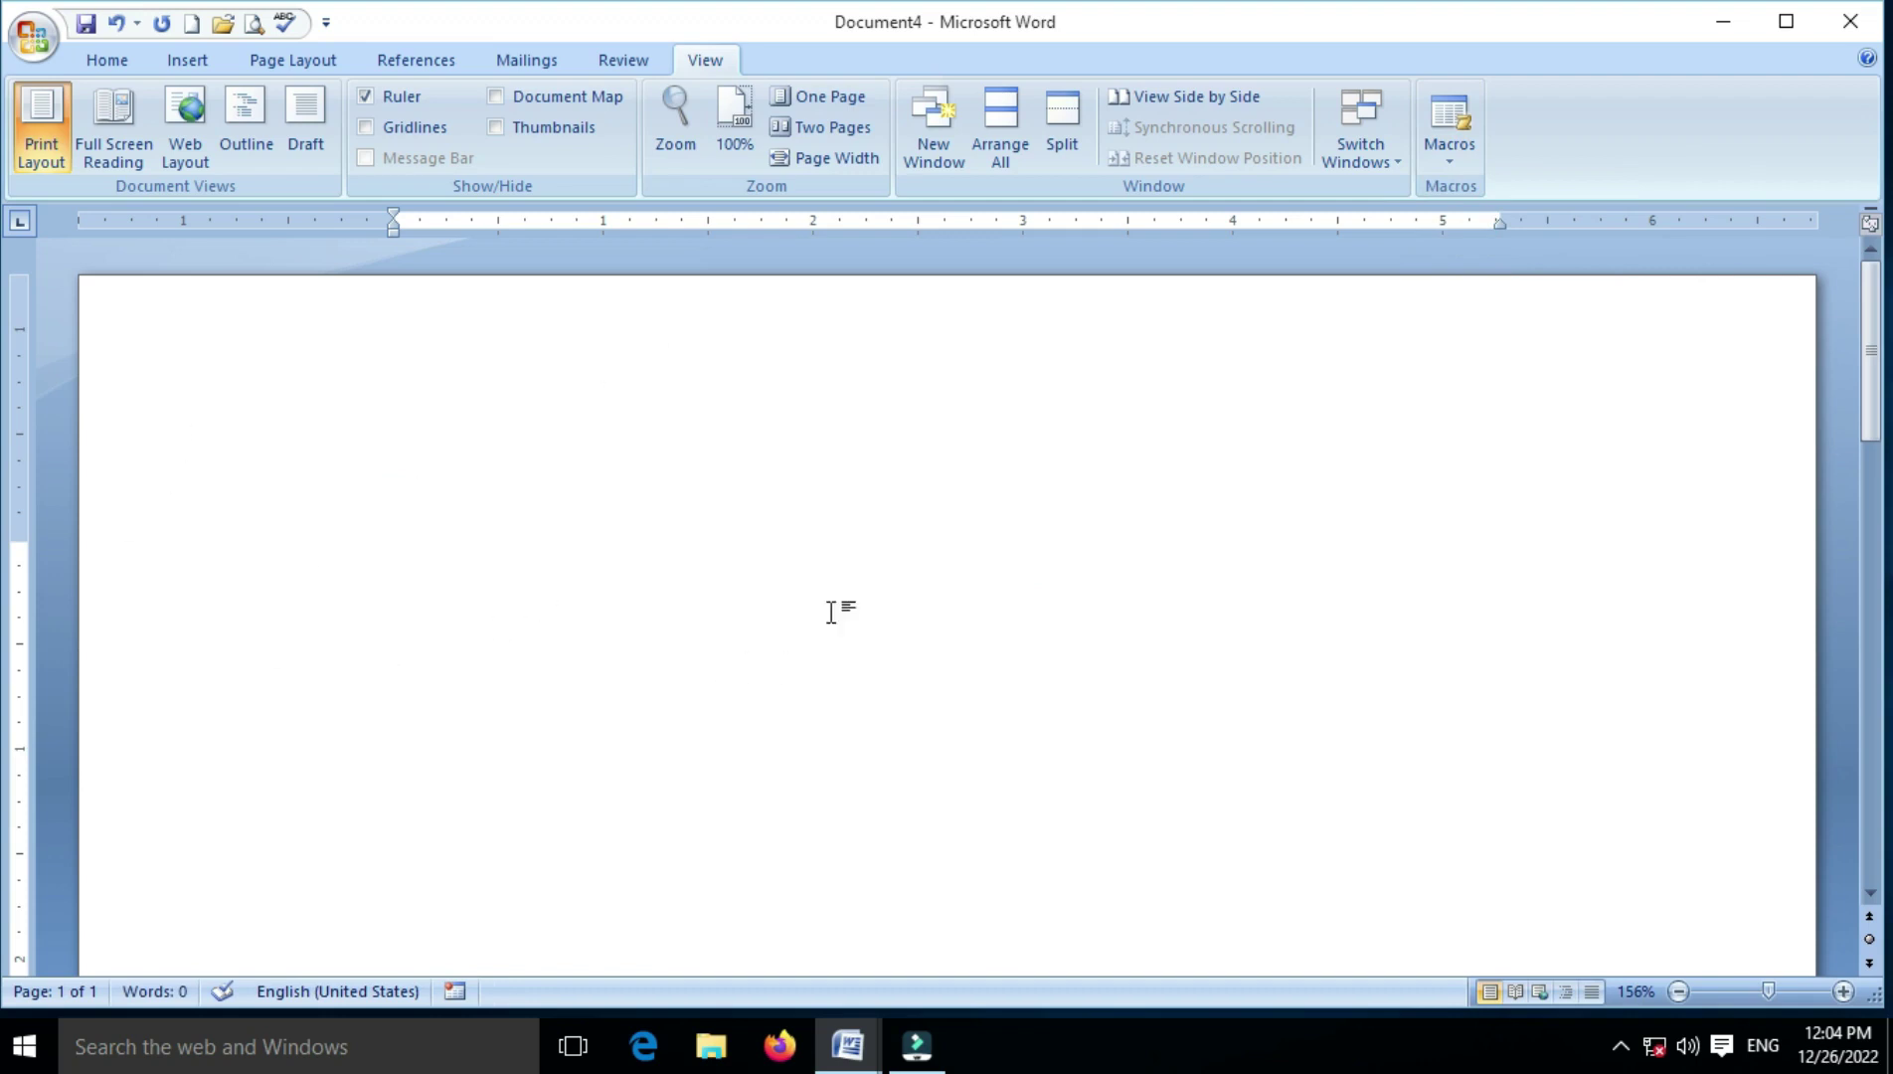
# - Run the saved ERT macro from the Macros list
pyautogui.click(1471, 154)
pyautogui.click(1471, 192)
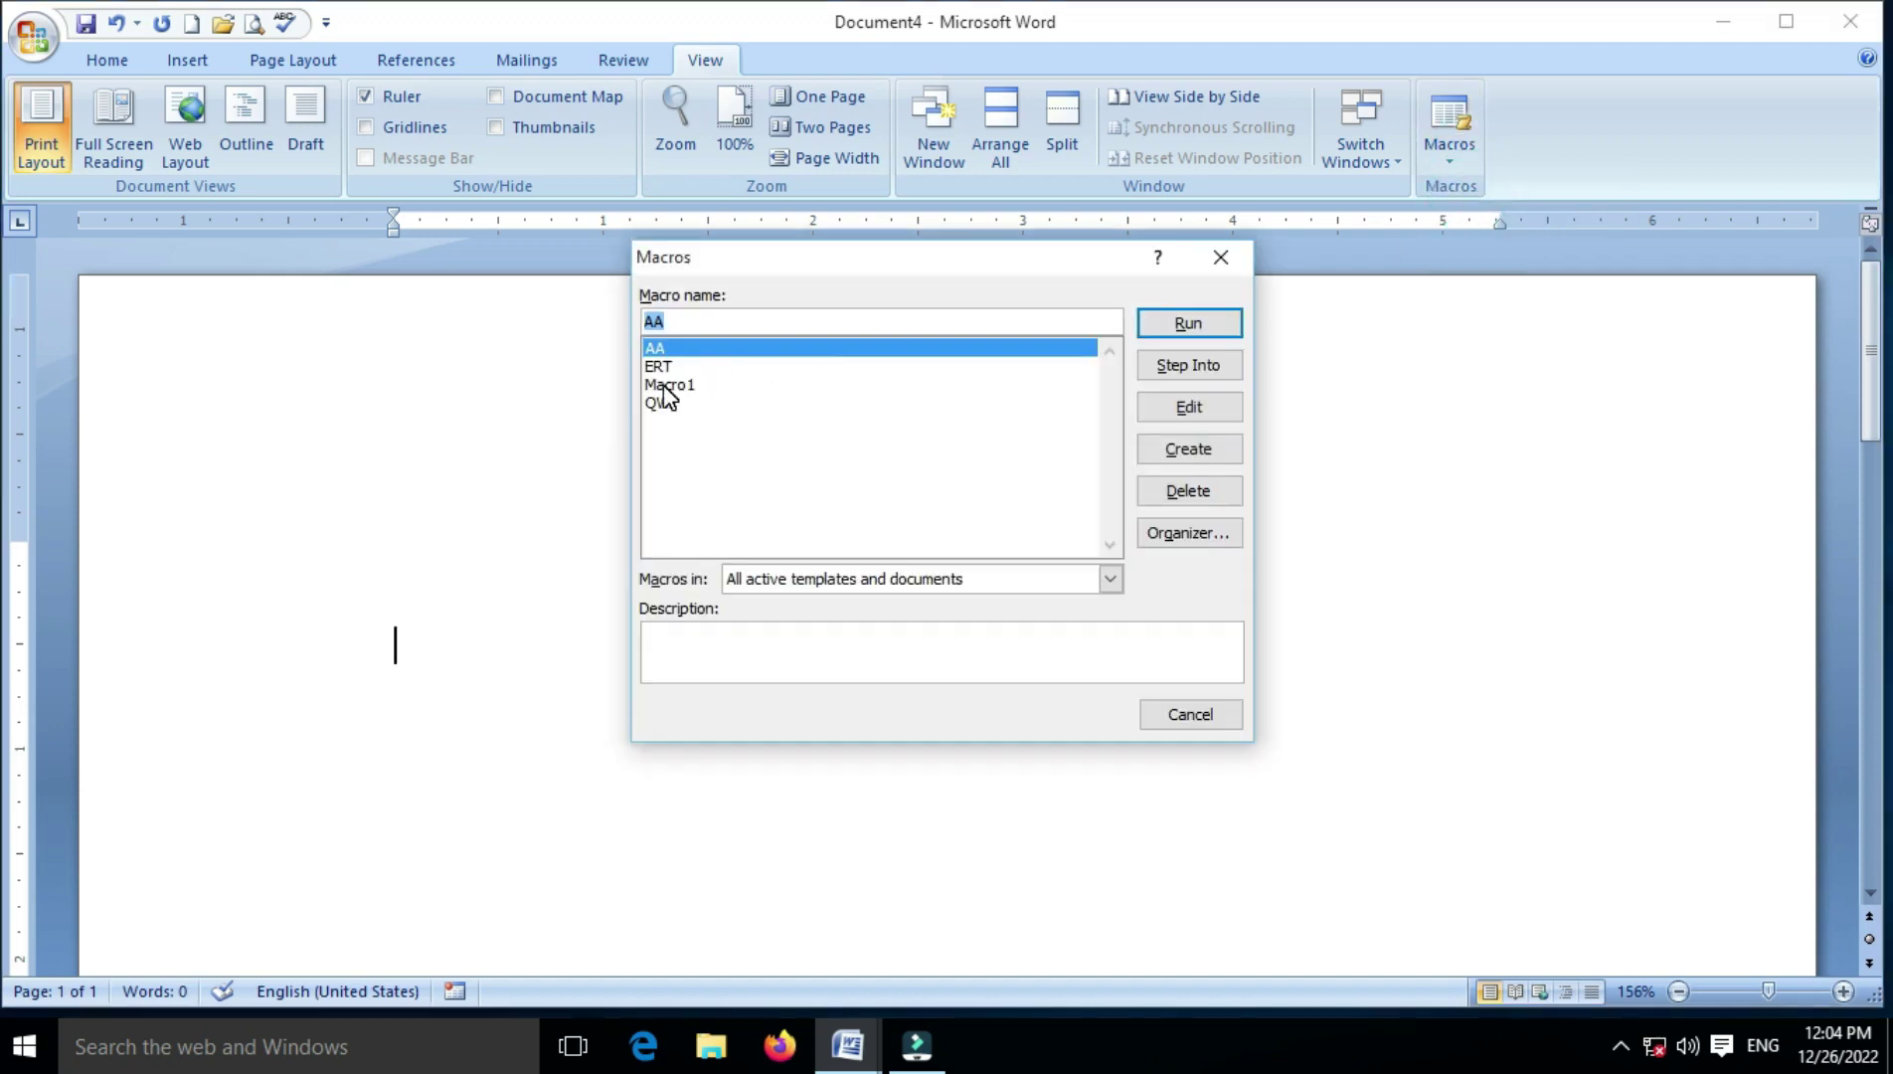
pyautogui.click(667, 369)
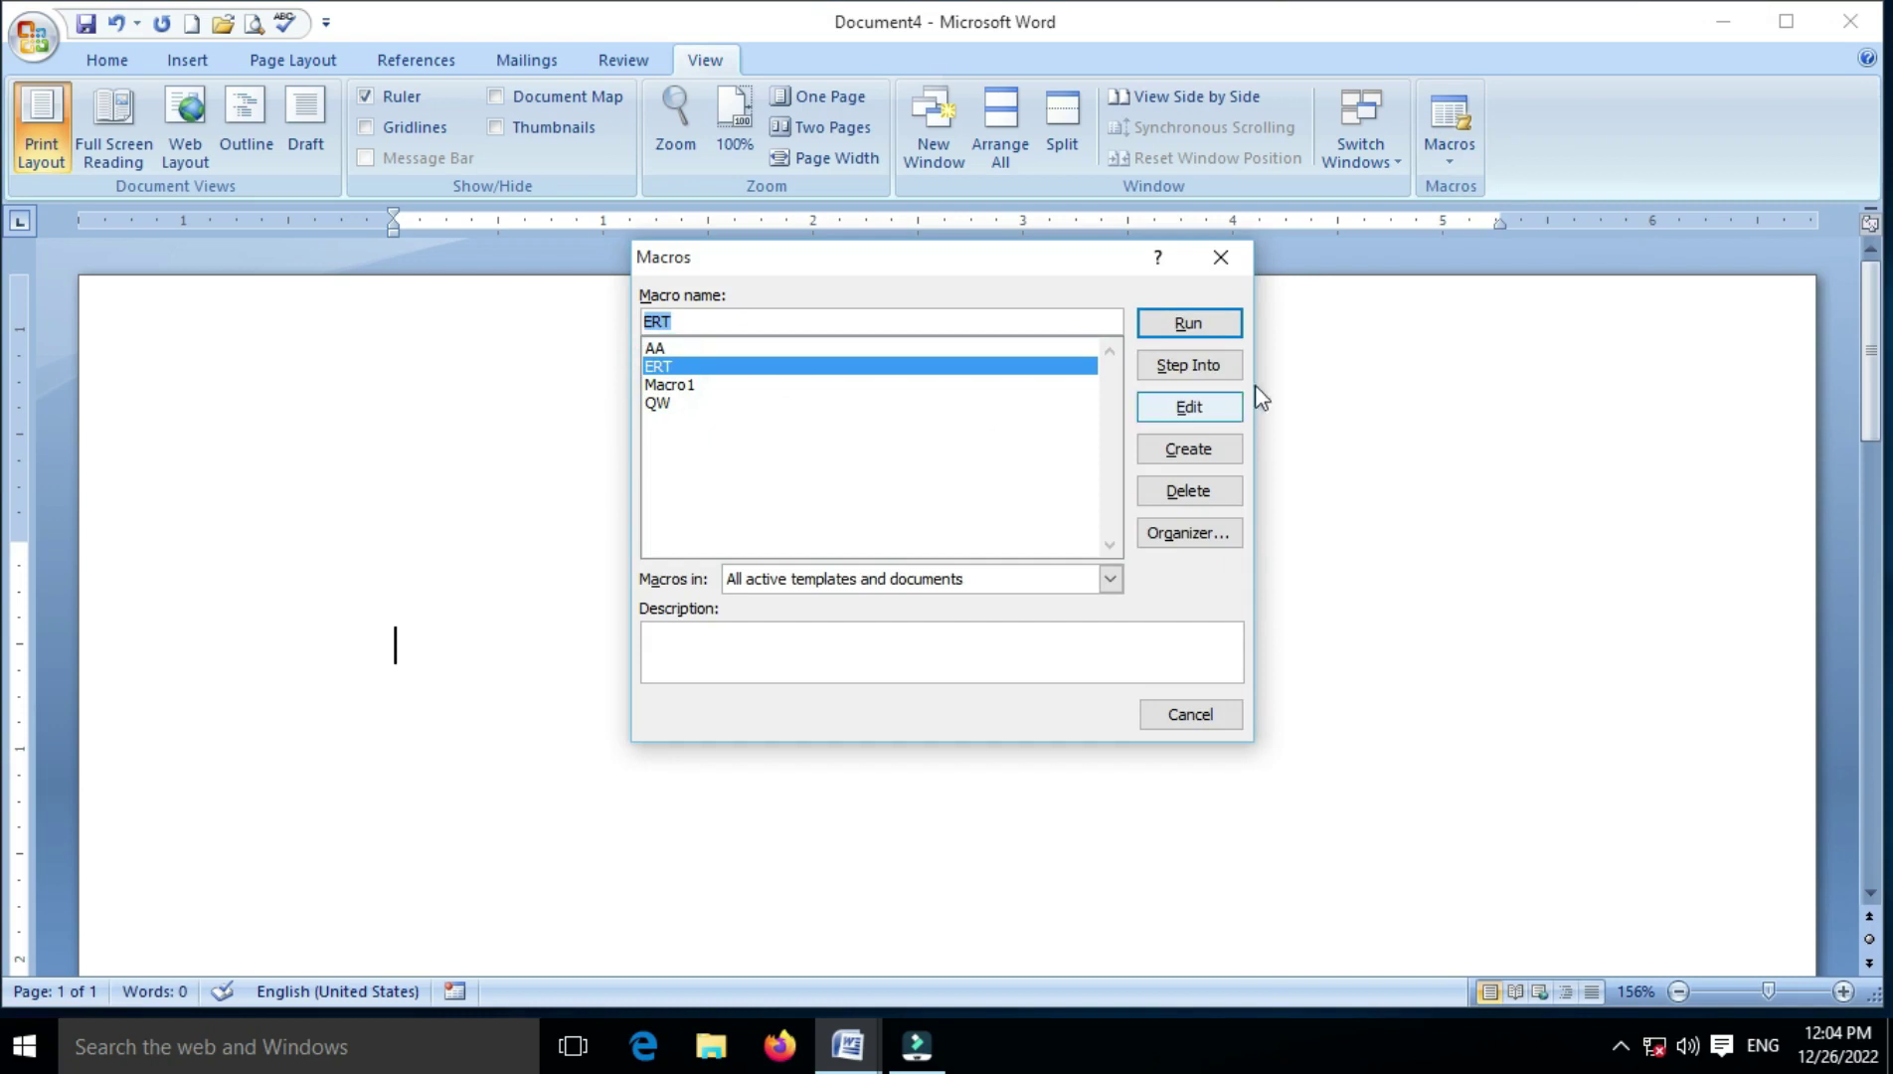
pyautogui.click(1199, 328)
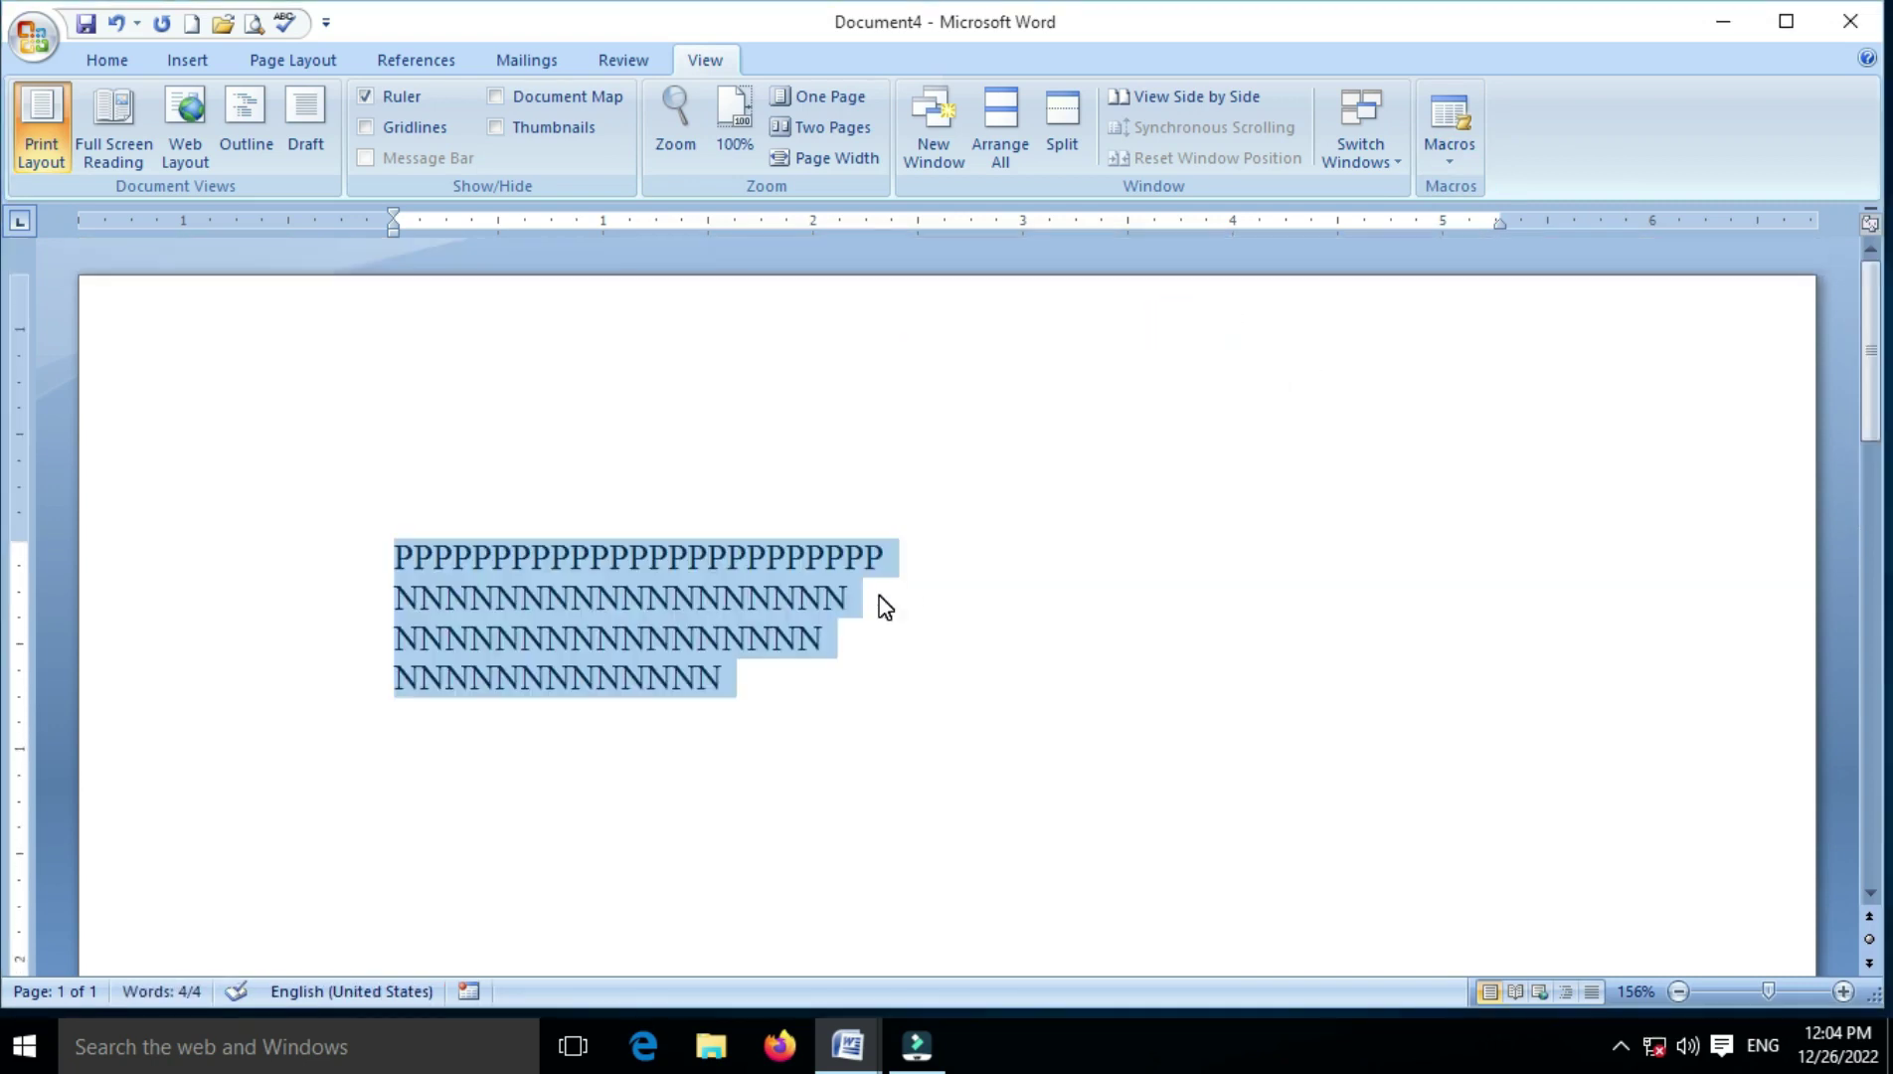
# - Deselect the P and N lines the macro produced and reopen the Macros dropdown
pyautogui.click(757, 676)
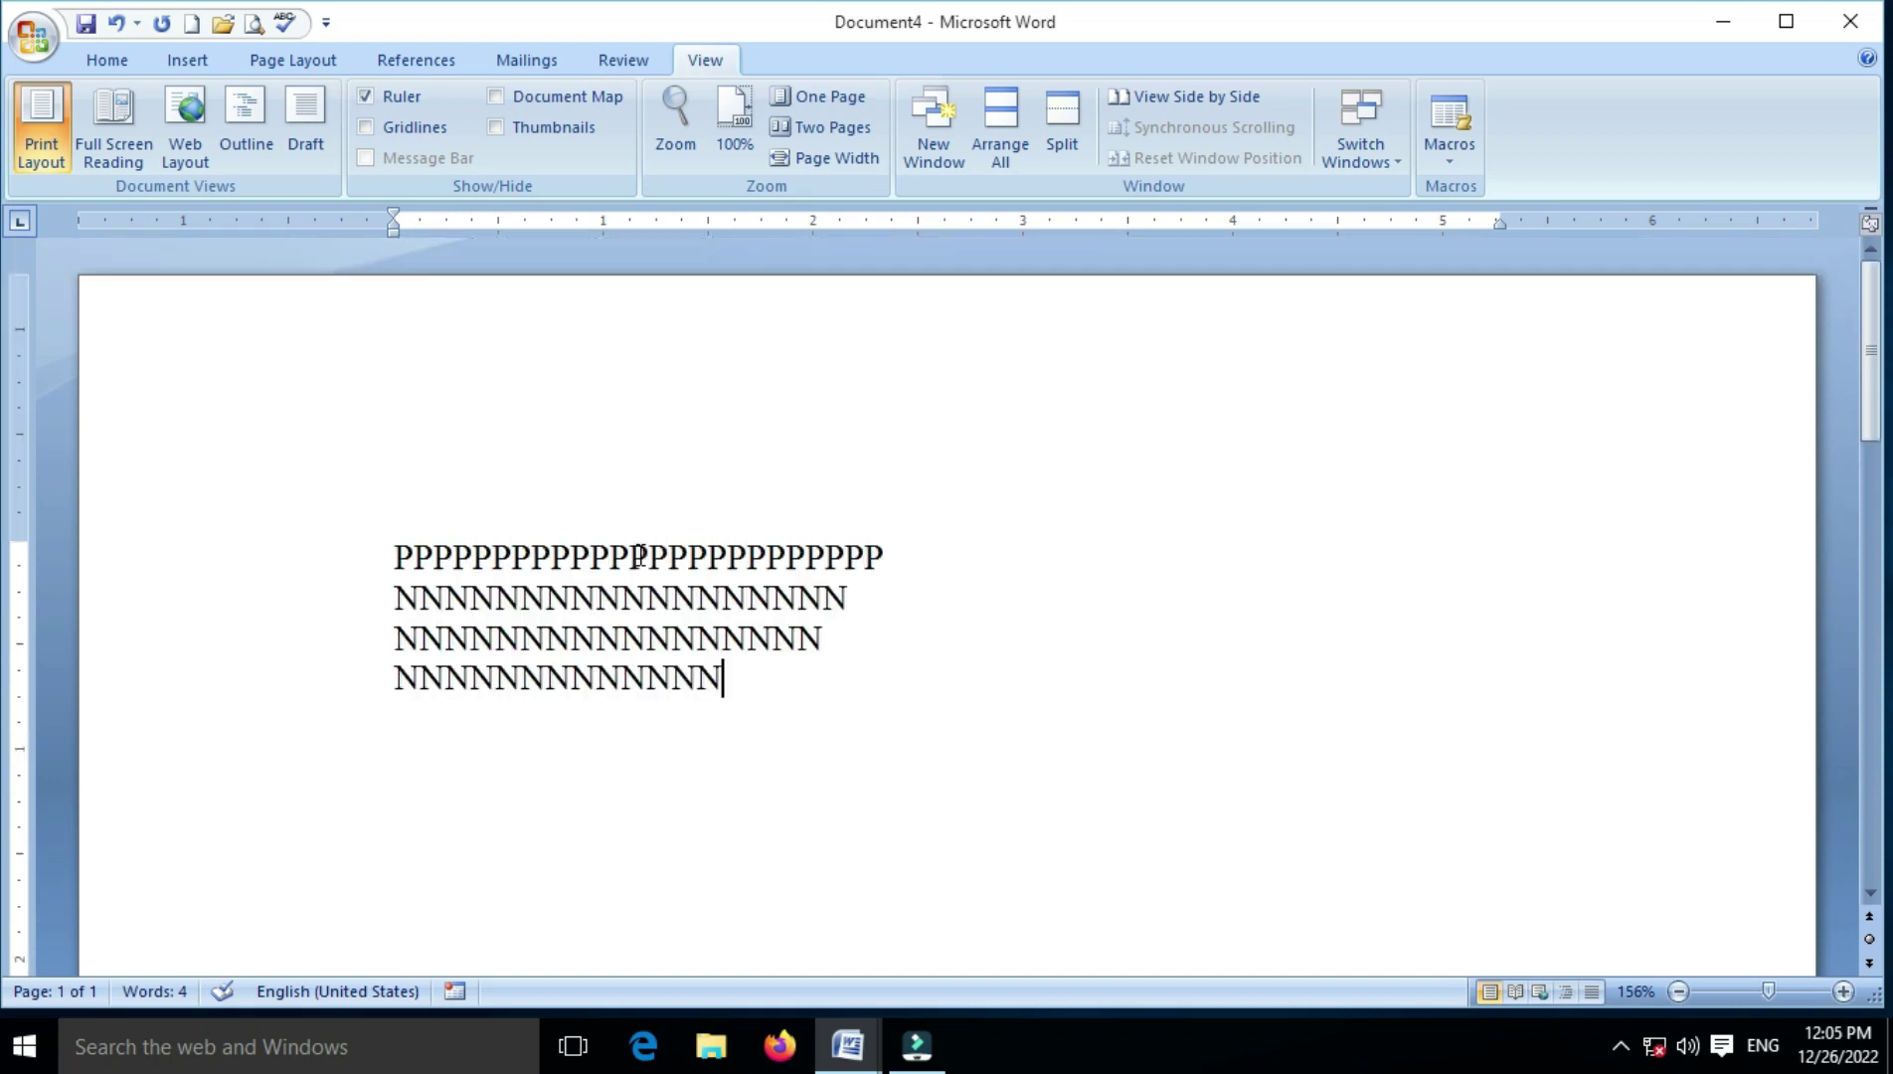
pyautogui.click(1438, 162)
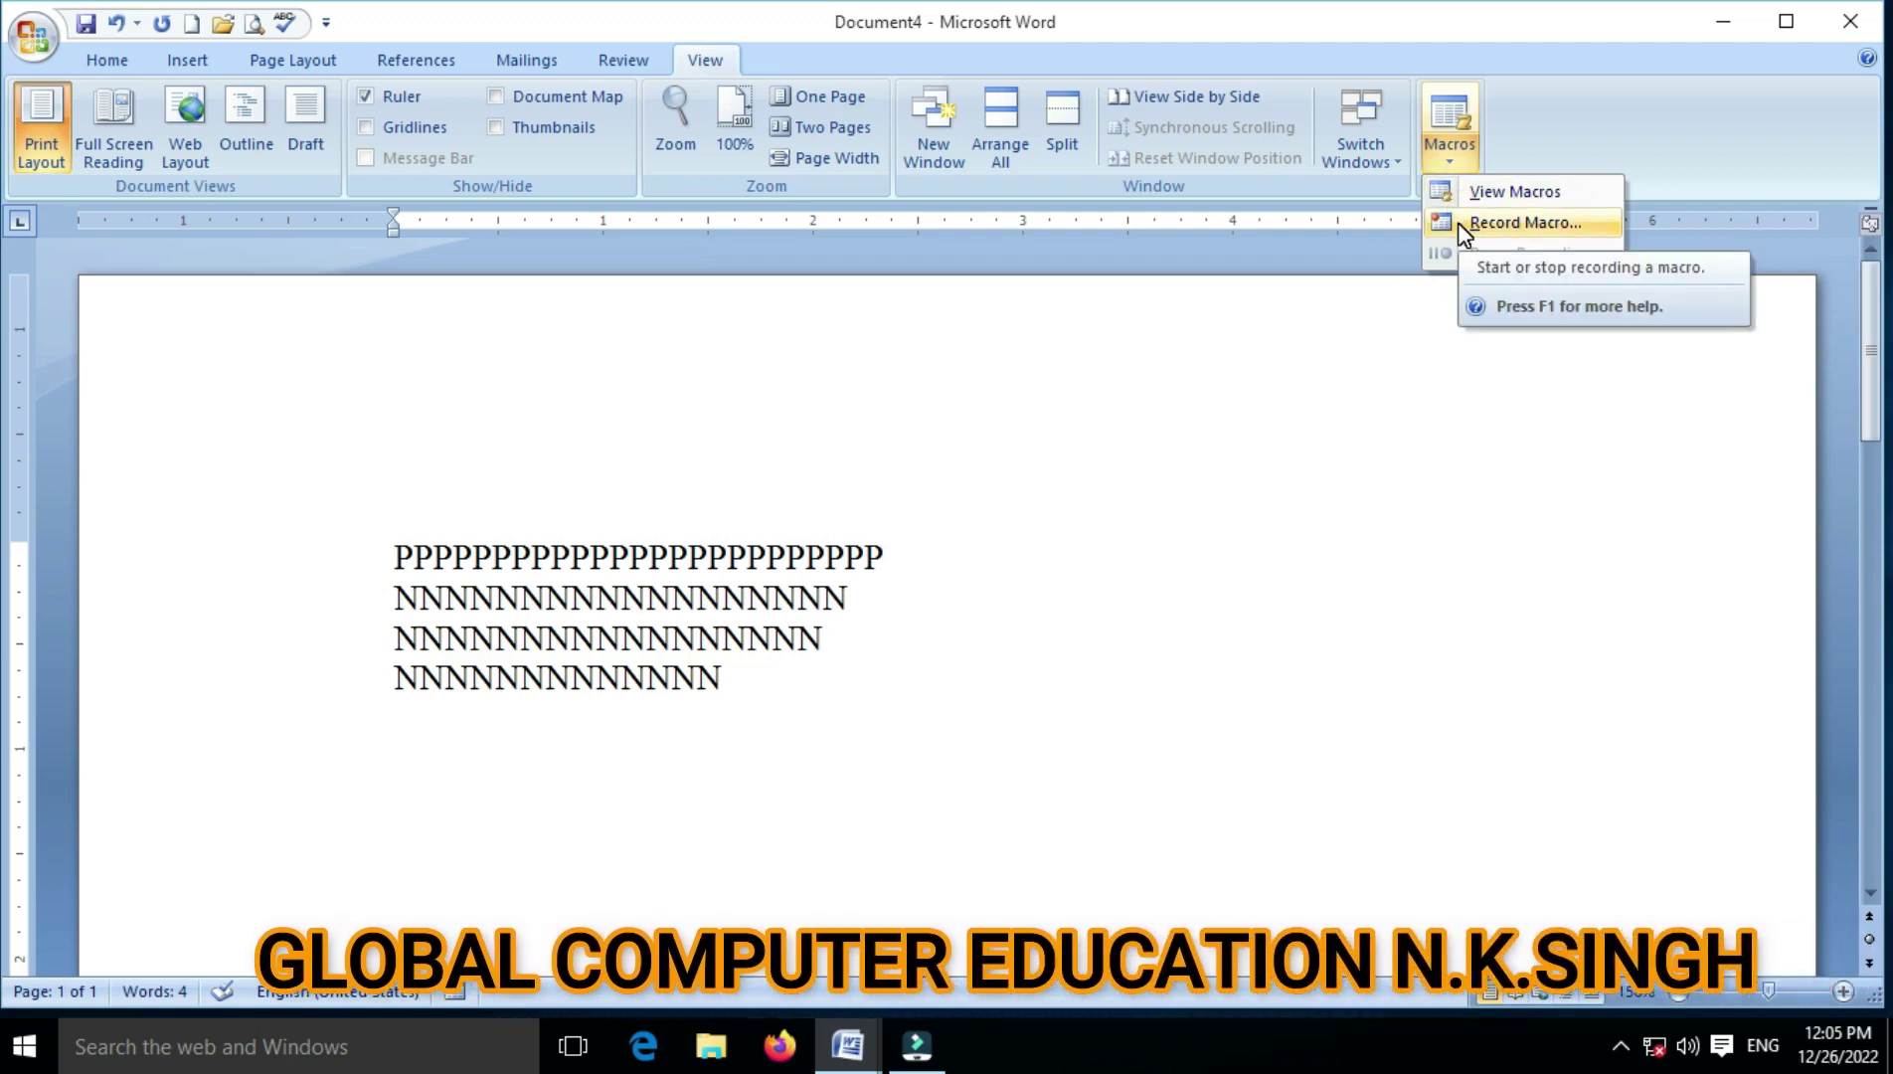
pyautogui.click(1524, 222)
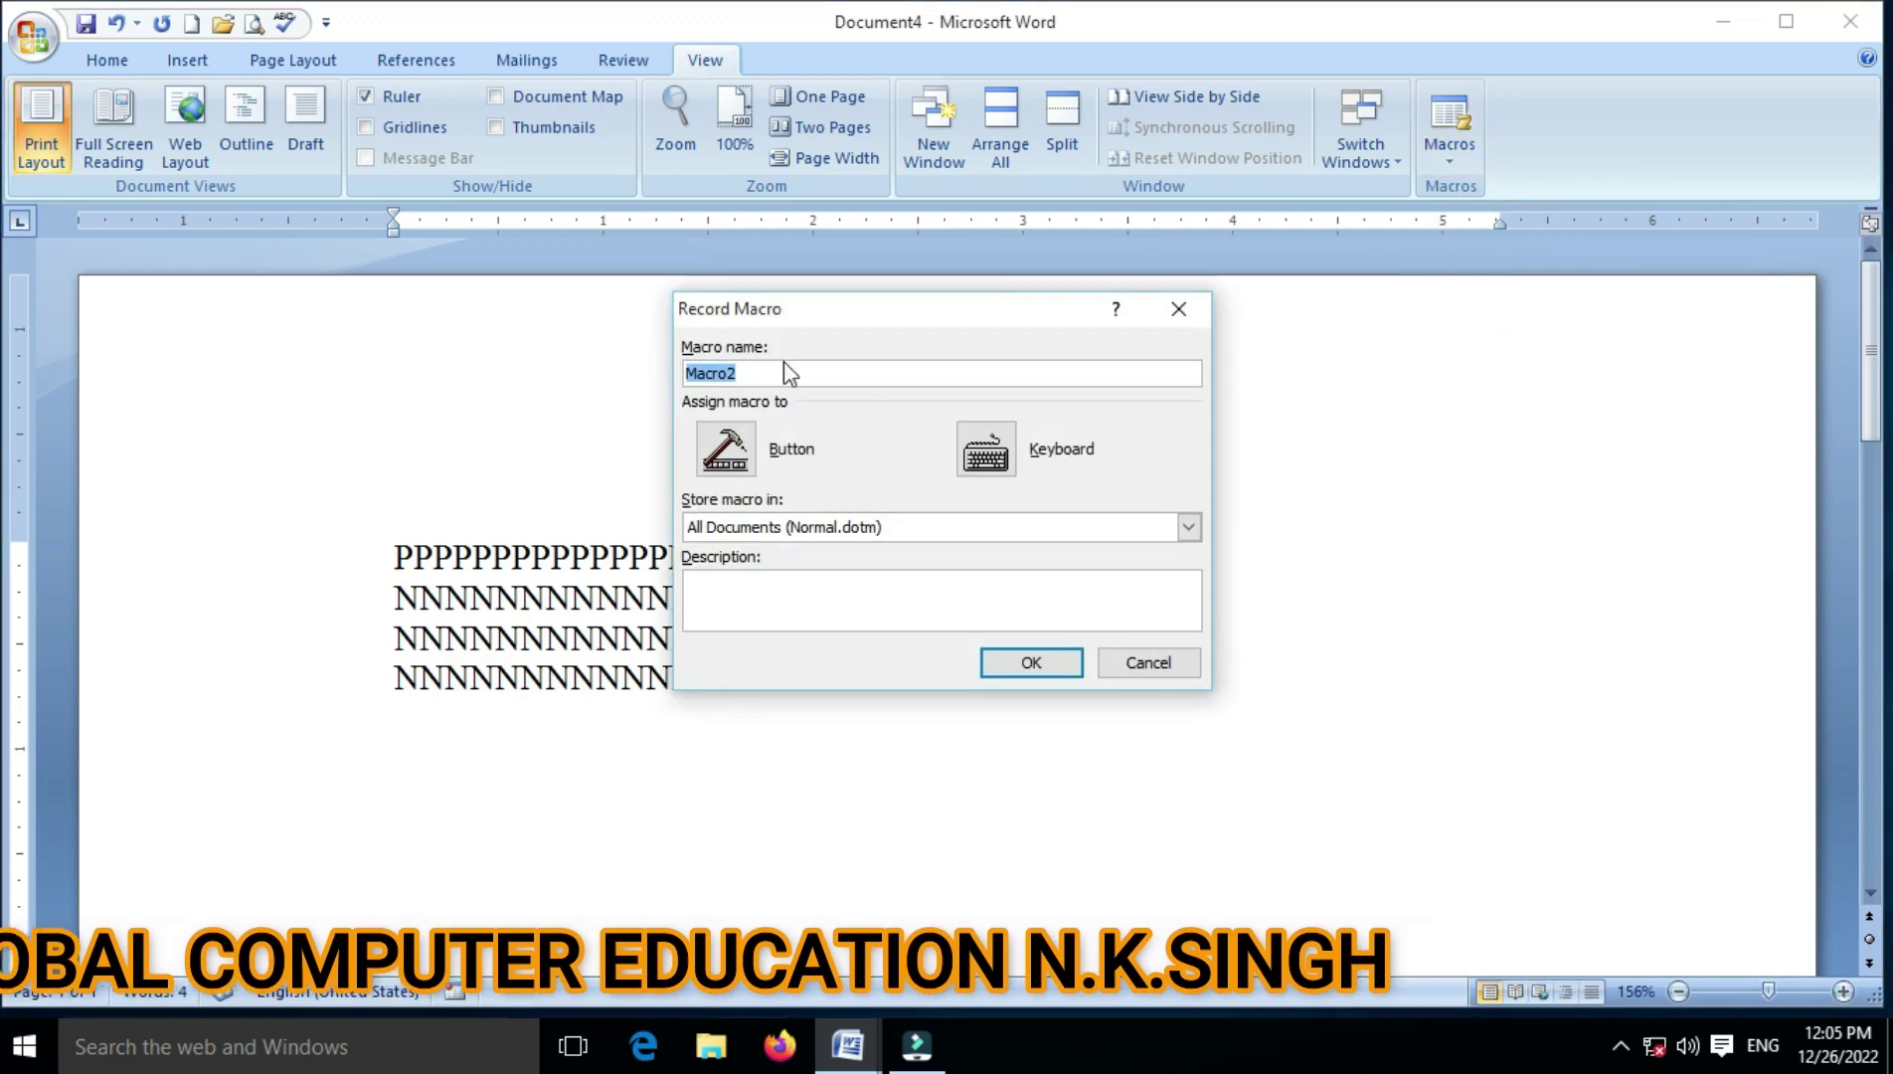
pyautogui.click(1163, 662)
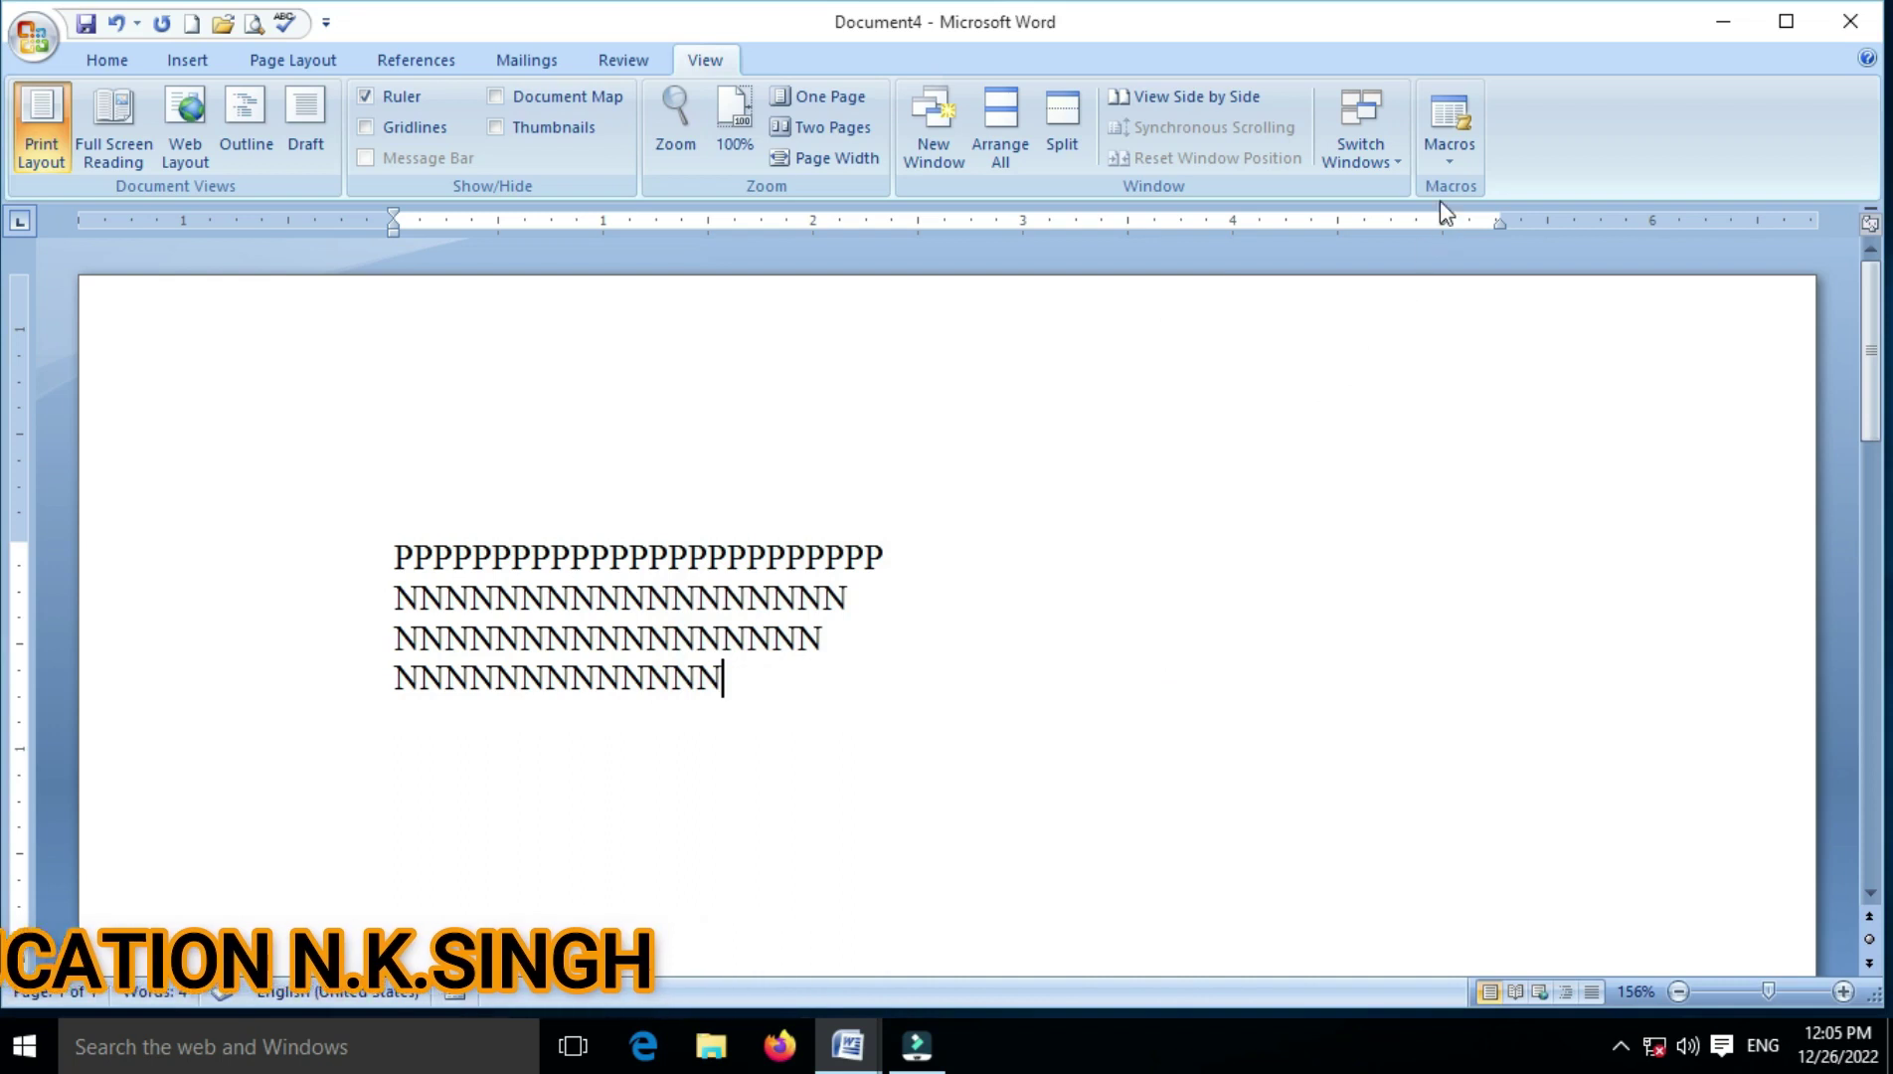
pyautogui.click(1449, 158)
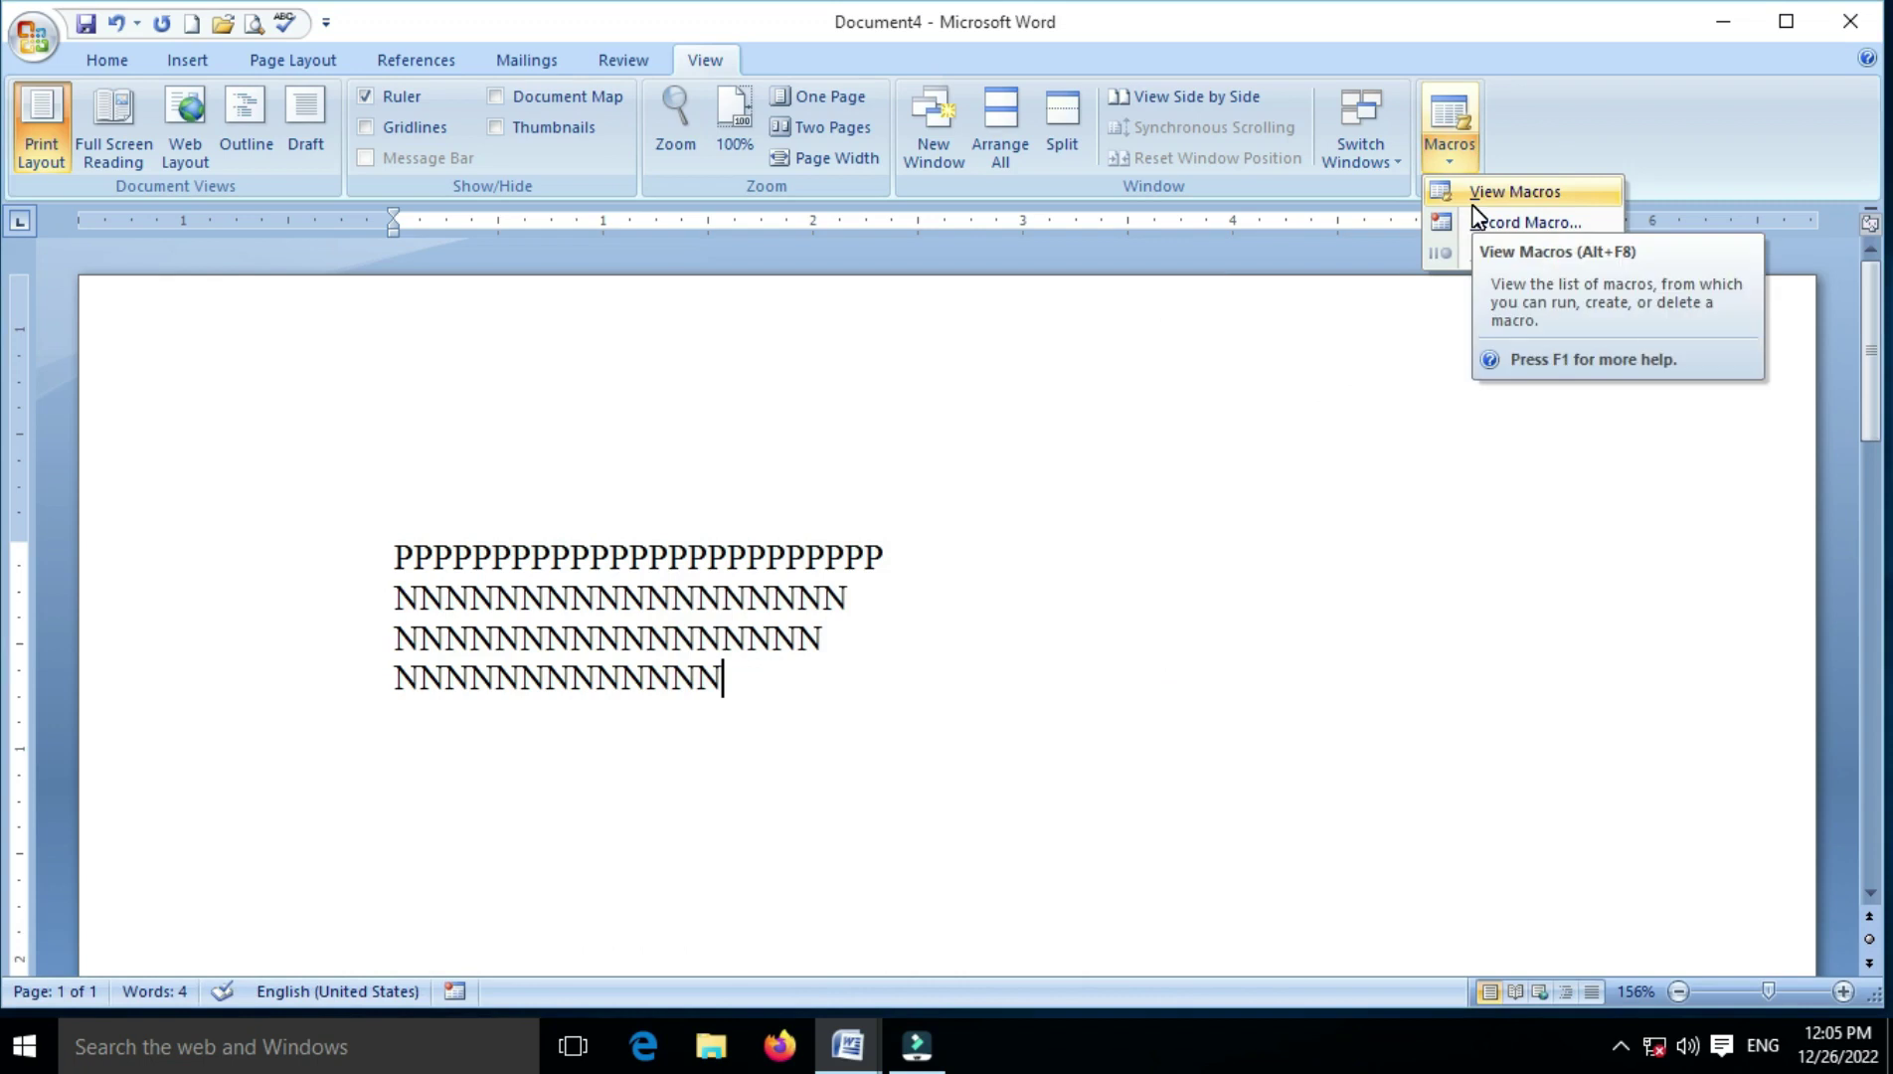
pyautogui.click(939, 608)
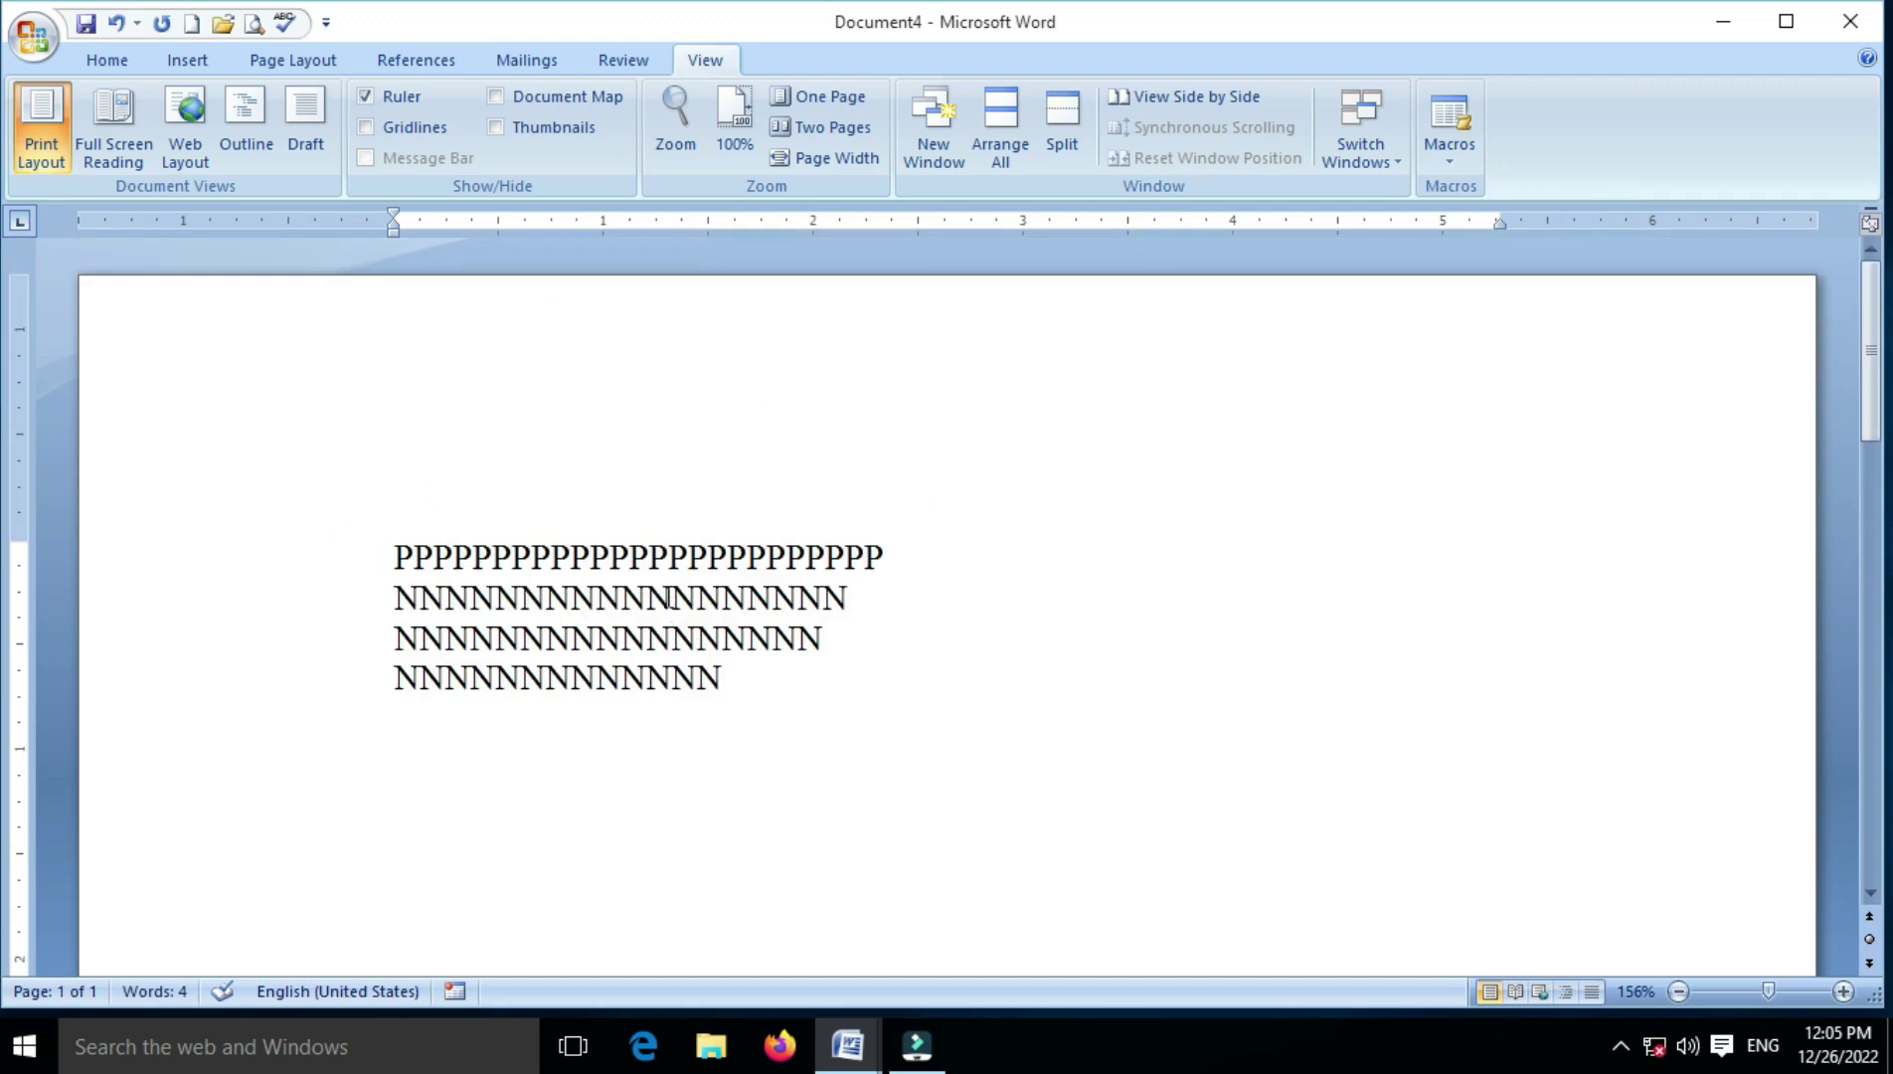
pyautogui.click(200, 60)
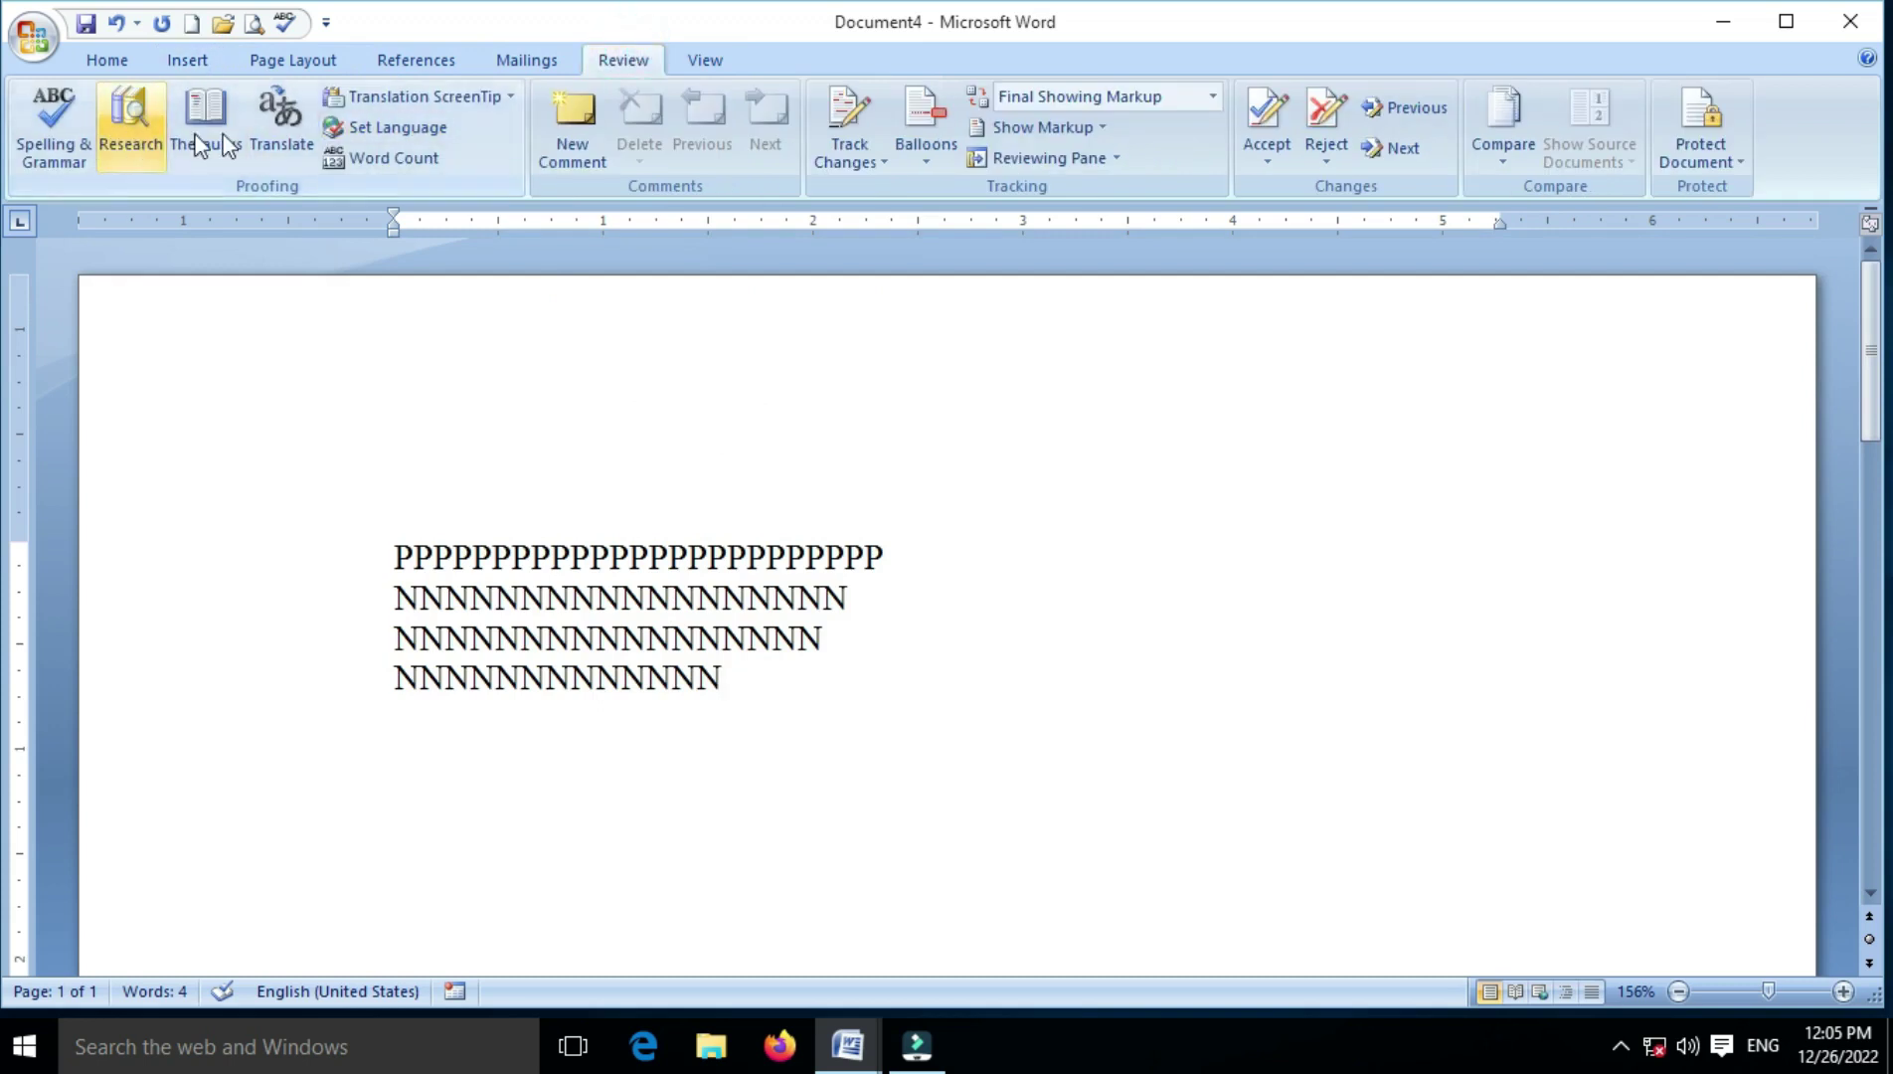
pyautogui.click(712, 60)
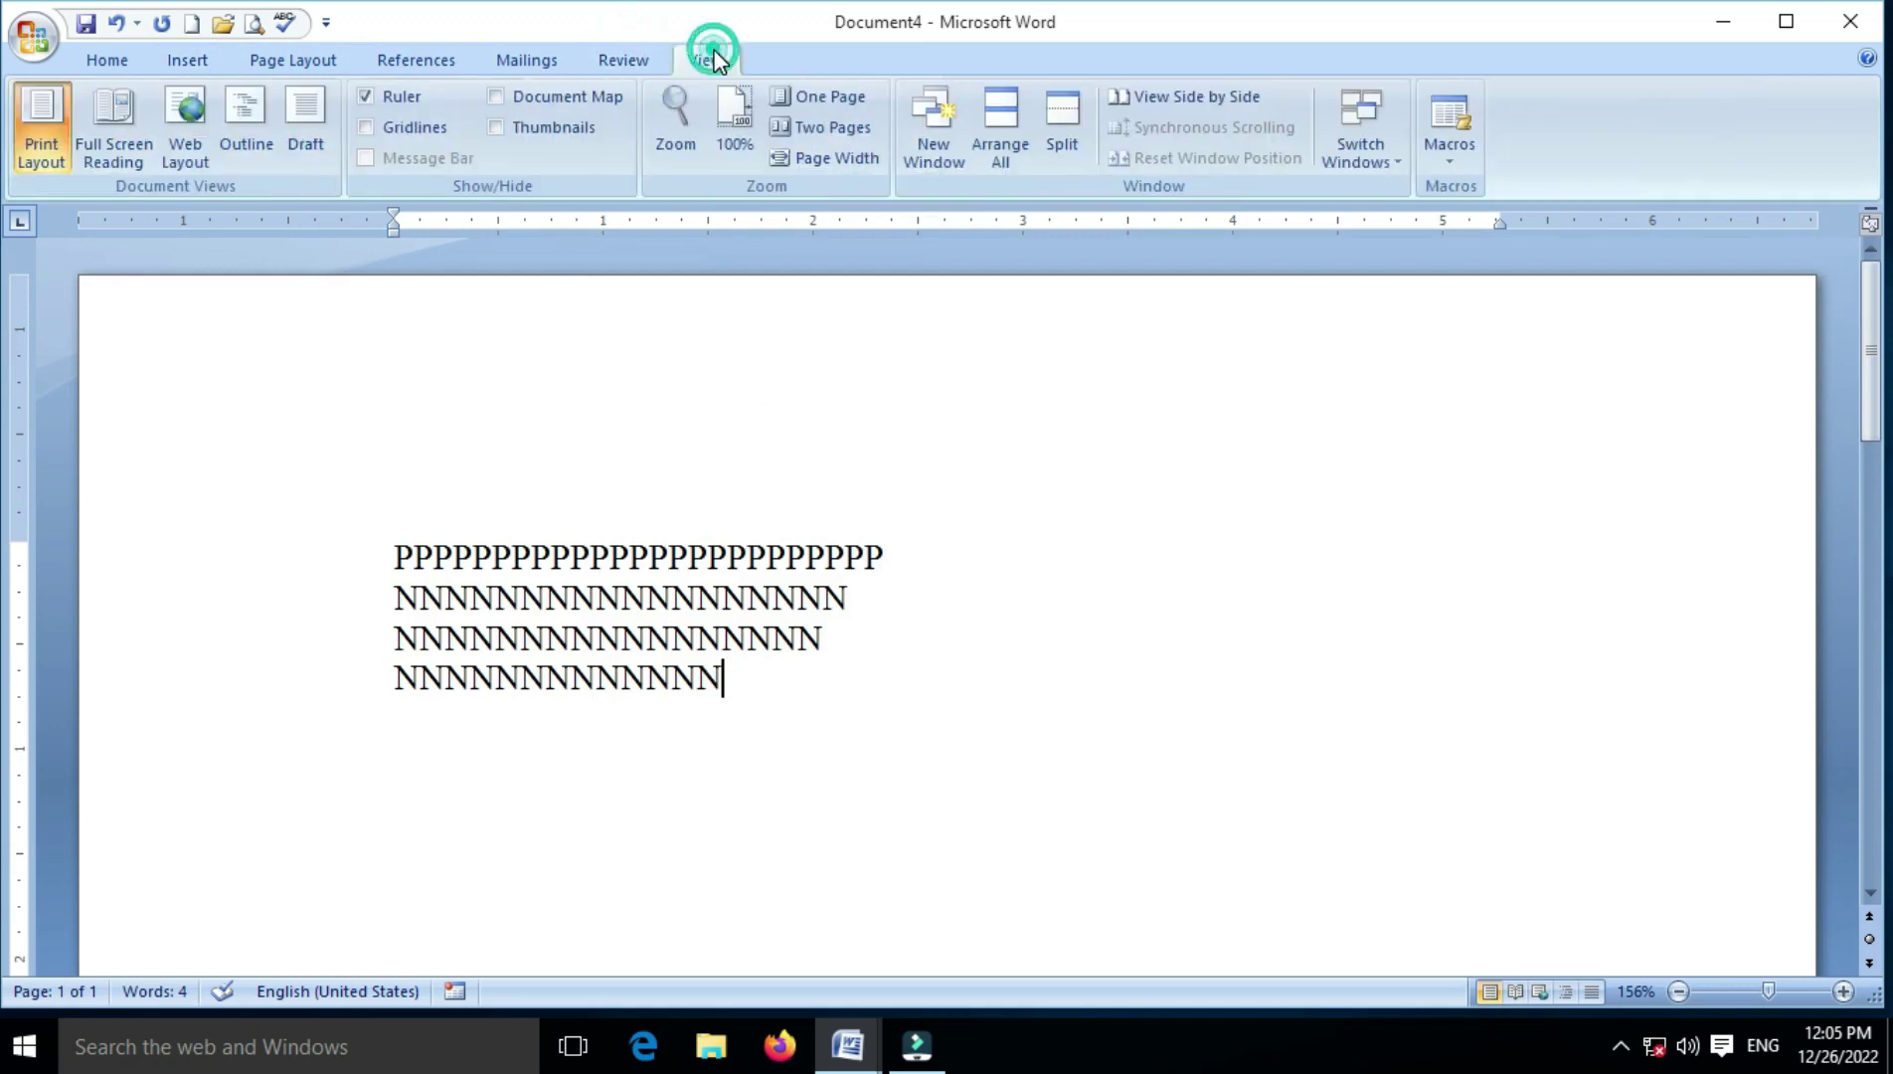
# - Switch to the 'global computer eduction' document and scroll through it
pyautogui.click(1392, 167)
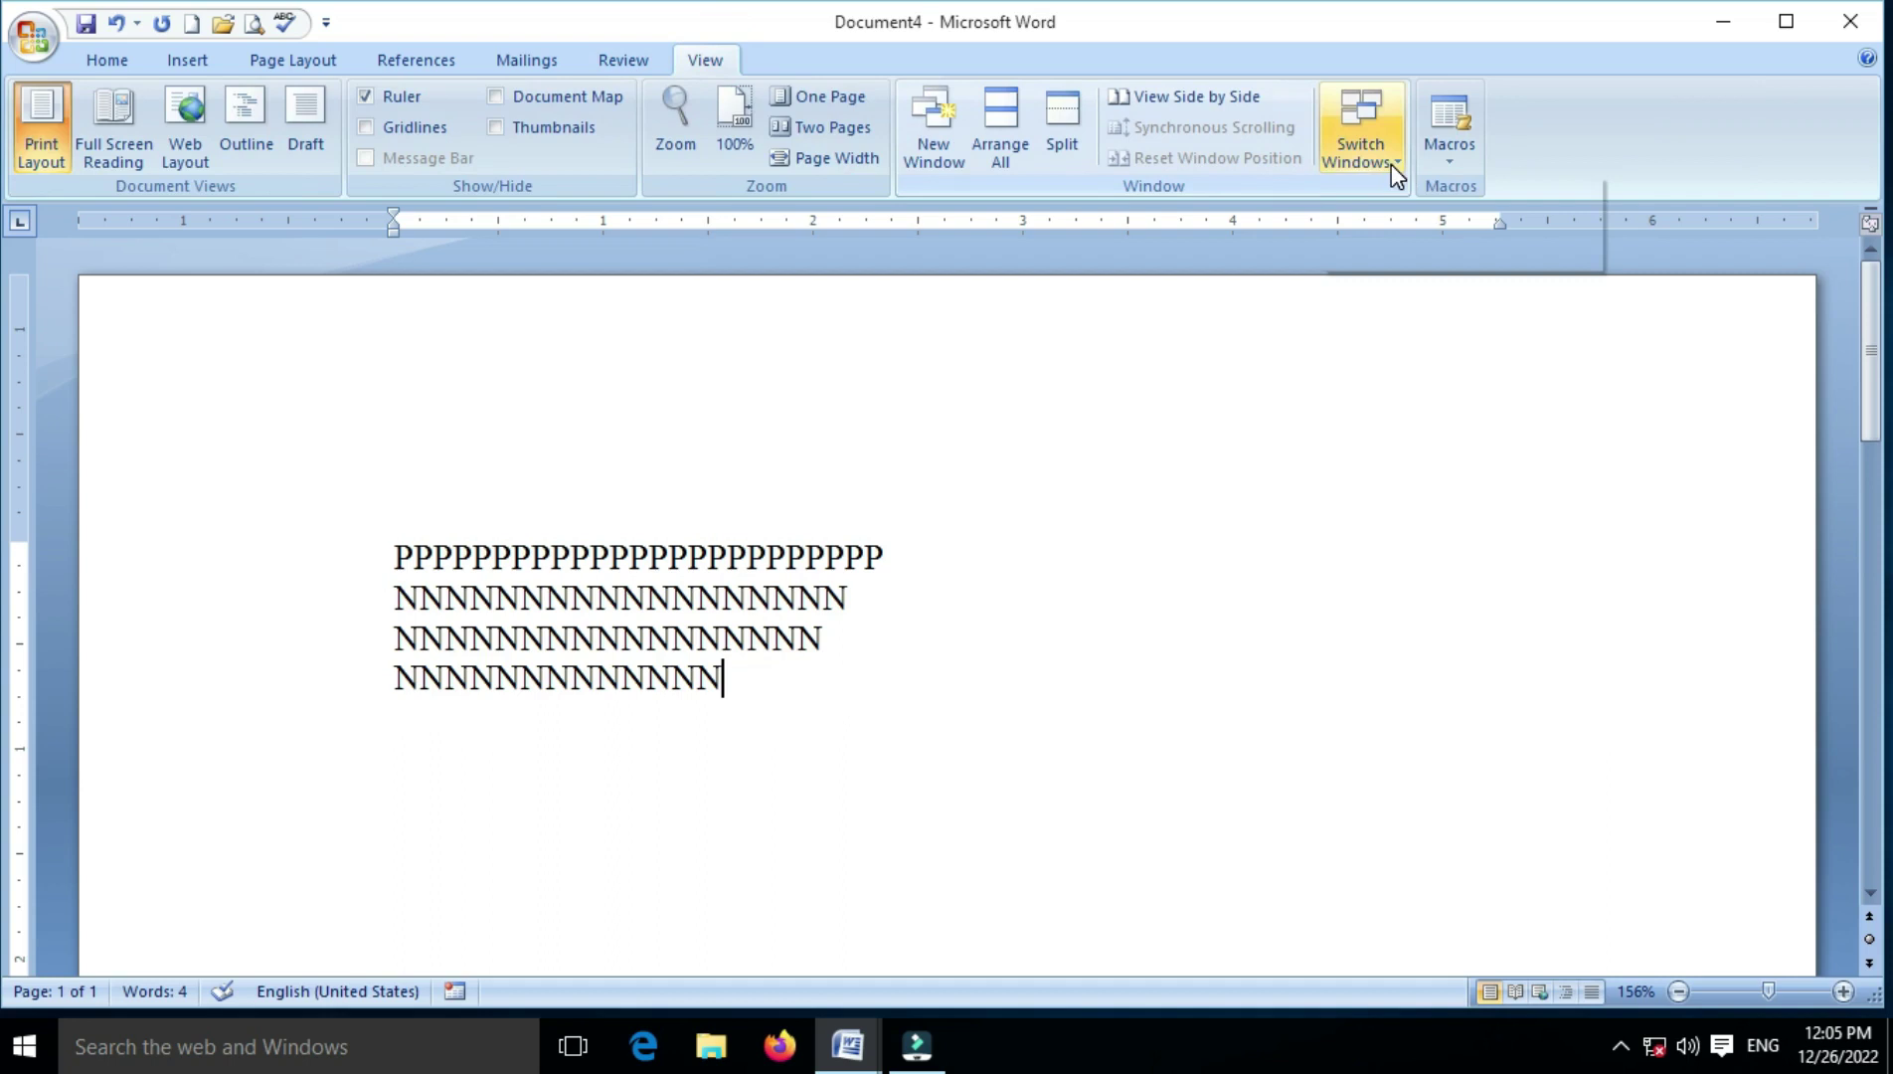
pyautogui.click(1392, 253)
pyautogui.scroll(-4, 1048, 452)
pyautogui.scroll(-3, 1051, 458)
pyautogui.scroll(-2, 1049, 456)
pyautogui.scroll(5, 1046, 456)
pyautogui.scroll(5, 1044, 452)
pyautogui.scroll(3, 1014, 450)
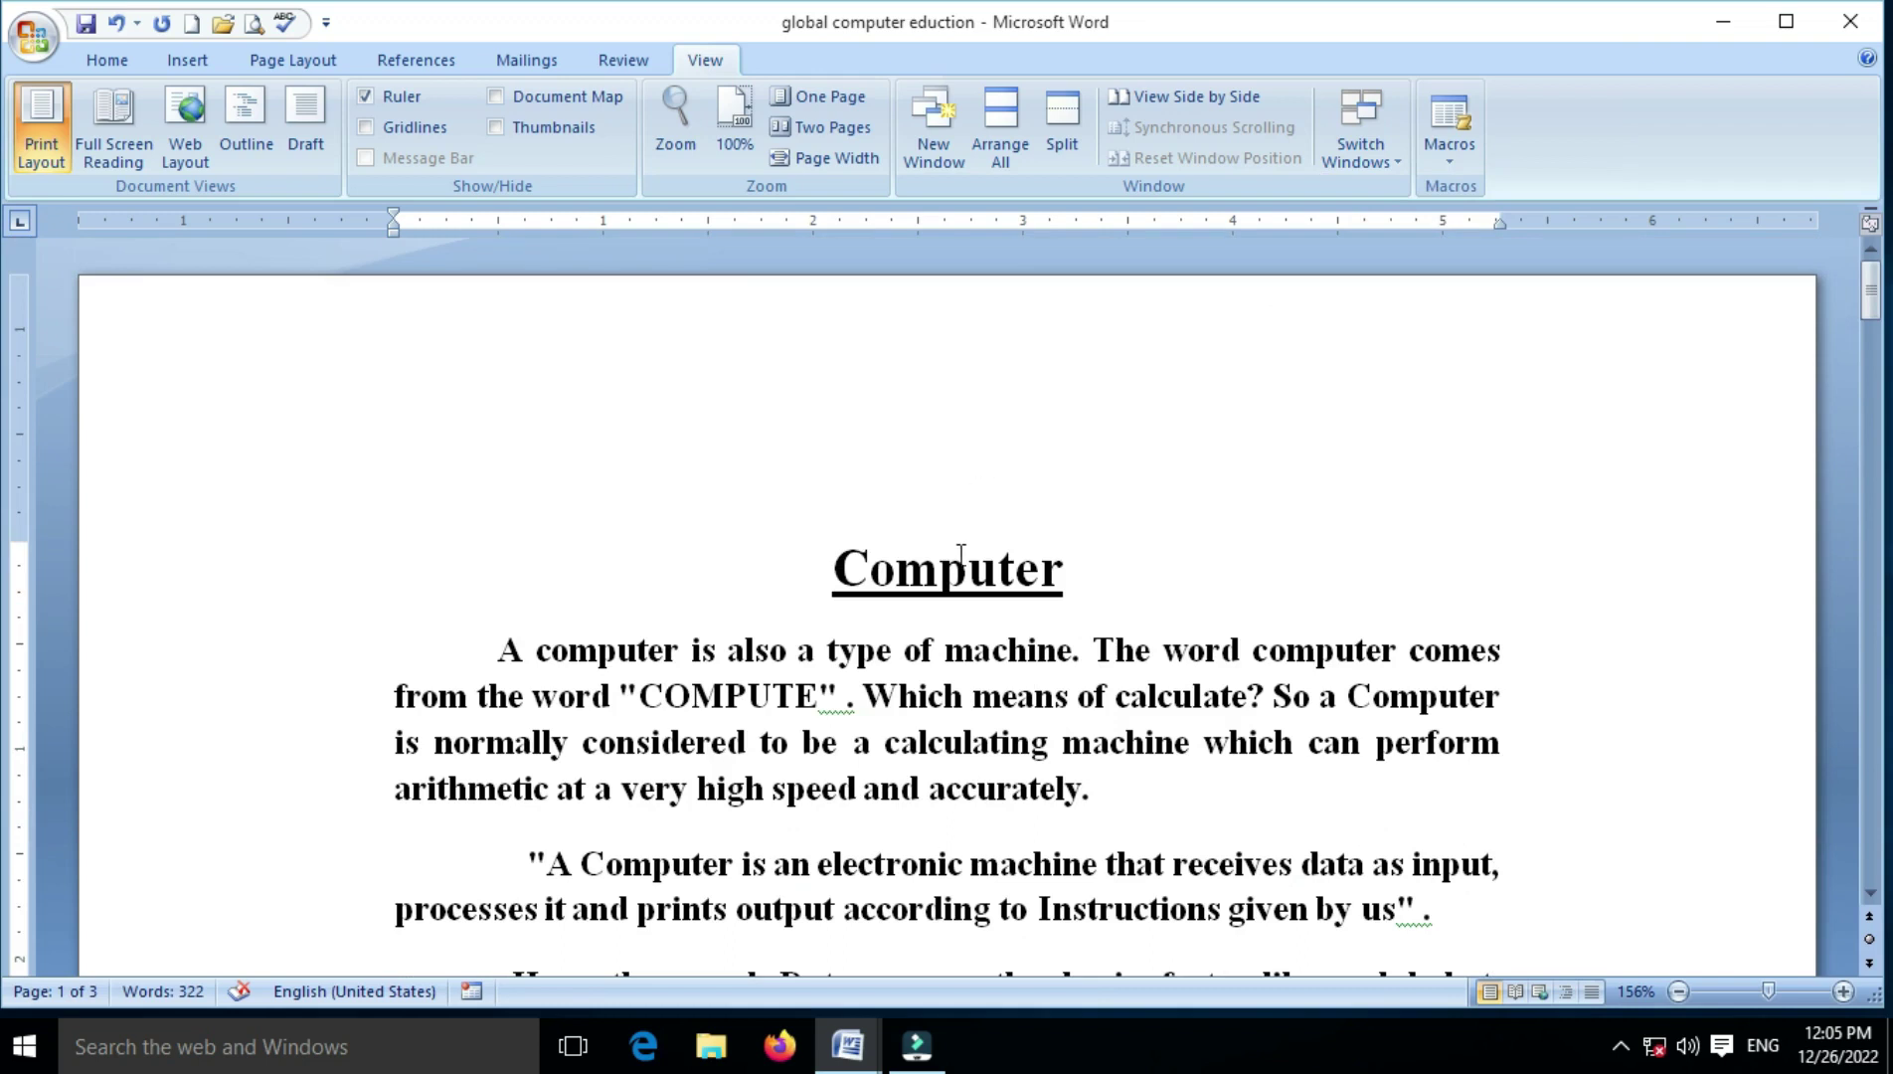
pyautogui.scroll(-3, 963, 553)
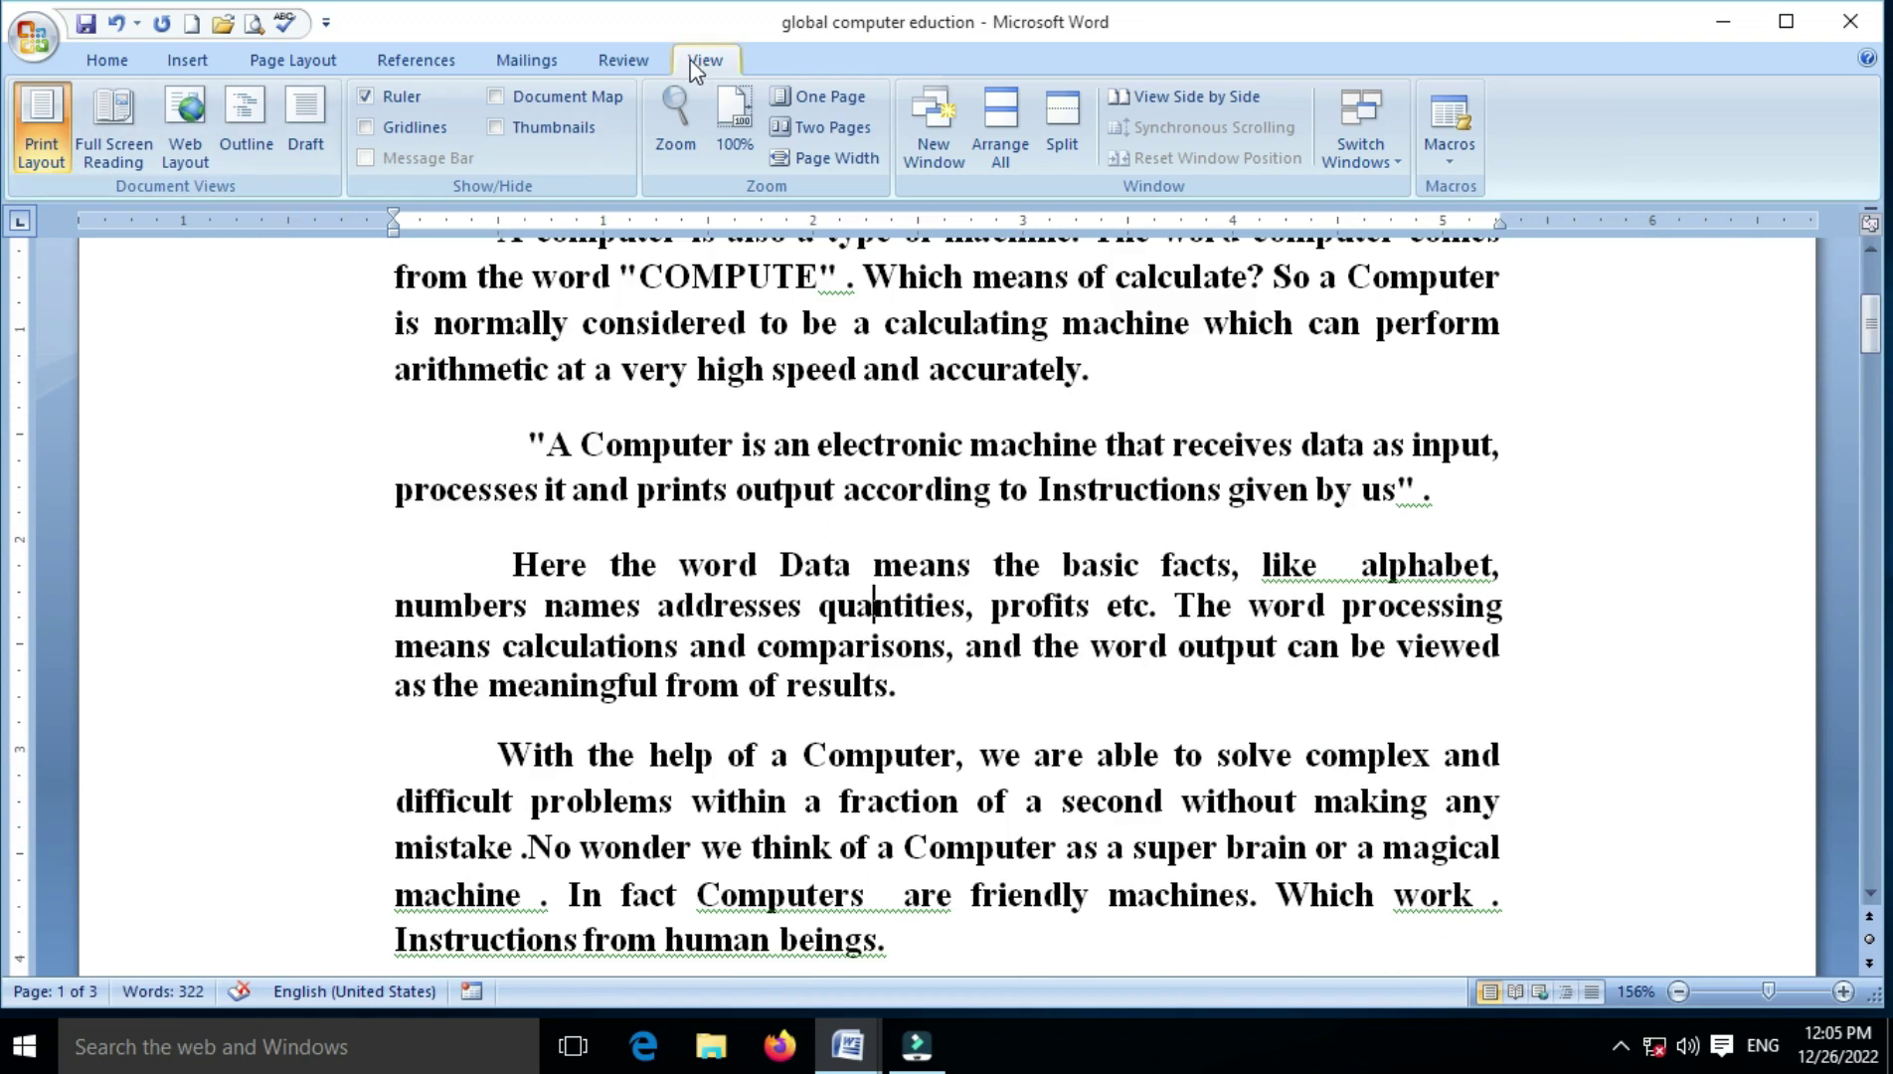
# - Scroll to page 2 and select 'beautiful' in 'She is beautiful girl'
pyautogui.click(623, 59)
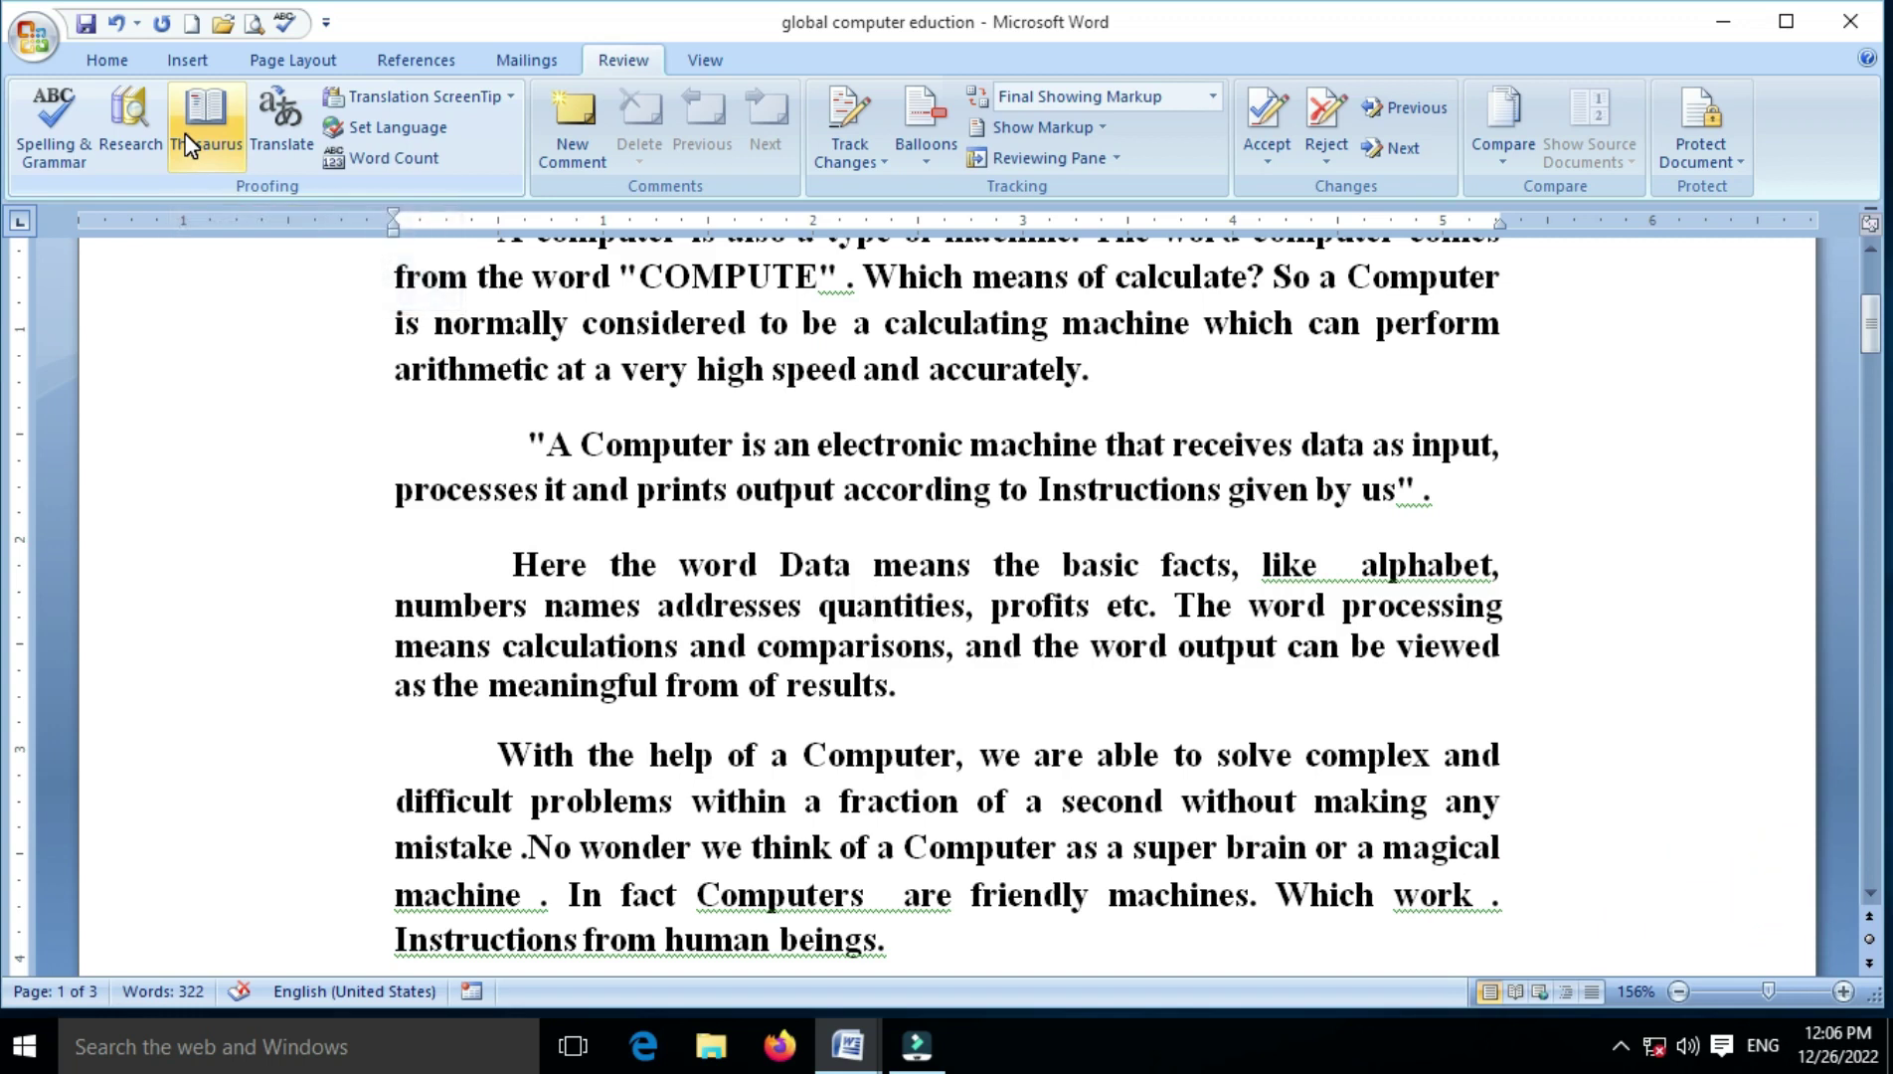
pyautogui.click(705, 59)
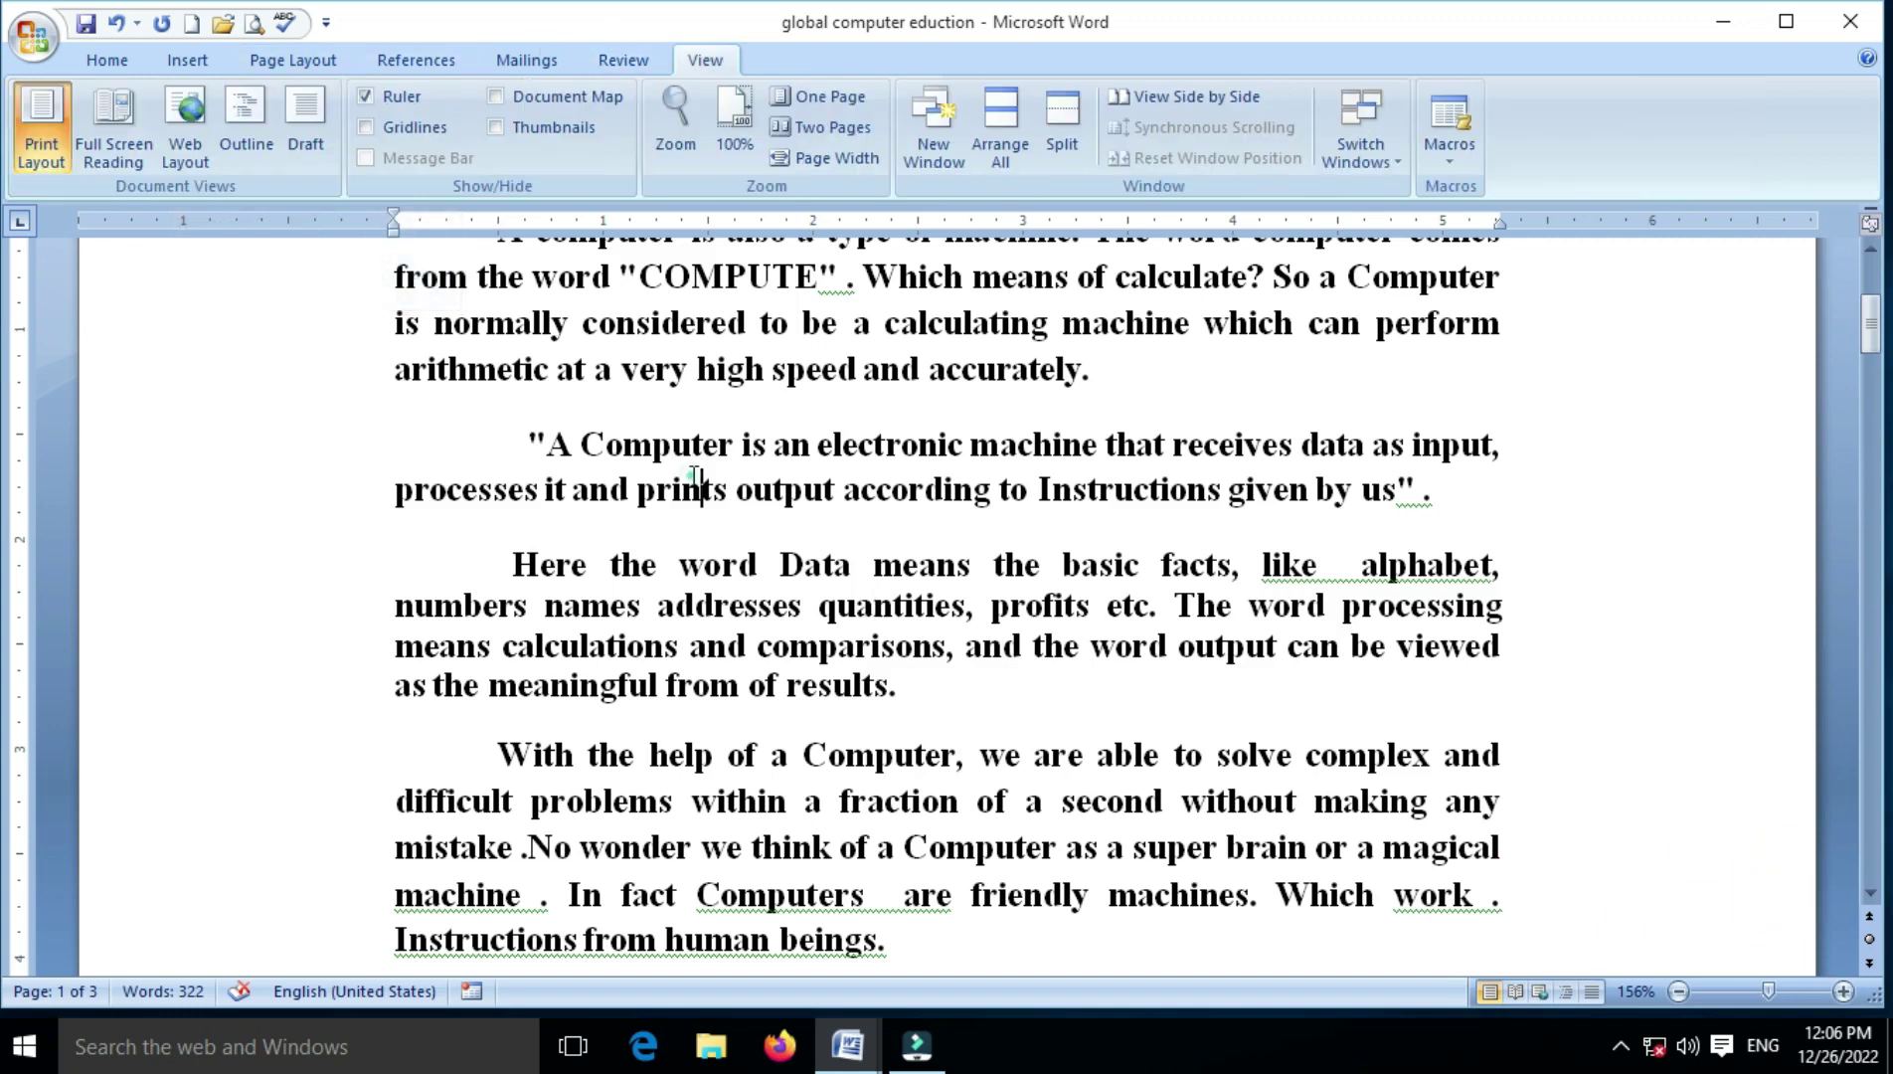
pyautogui.scroll(-3, 694, 476)
pyautogui.scroll(-3, 694, 476)
pyautogui.scroll(-3, 694, 476)
pyautogui.scroll(-3, 693, 476)
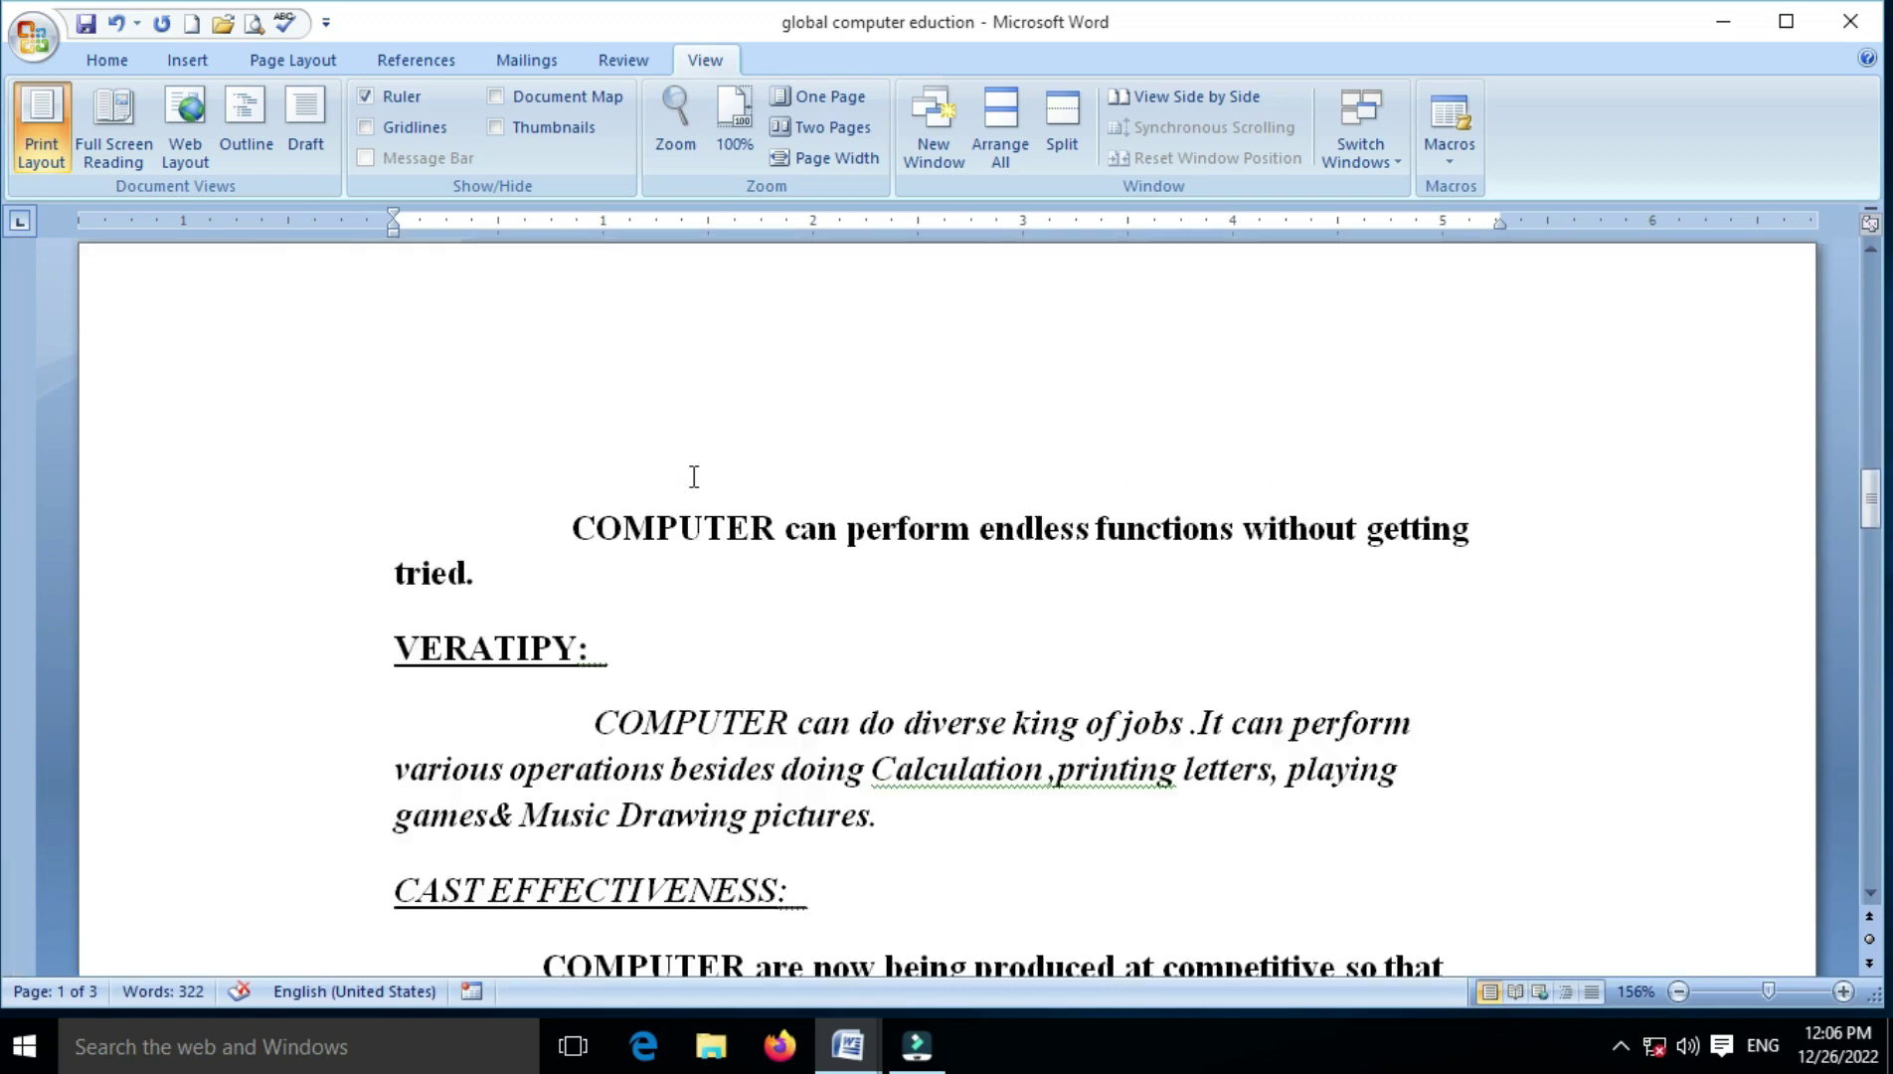
pyautogui.scroll(-3, 693, 476)
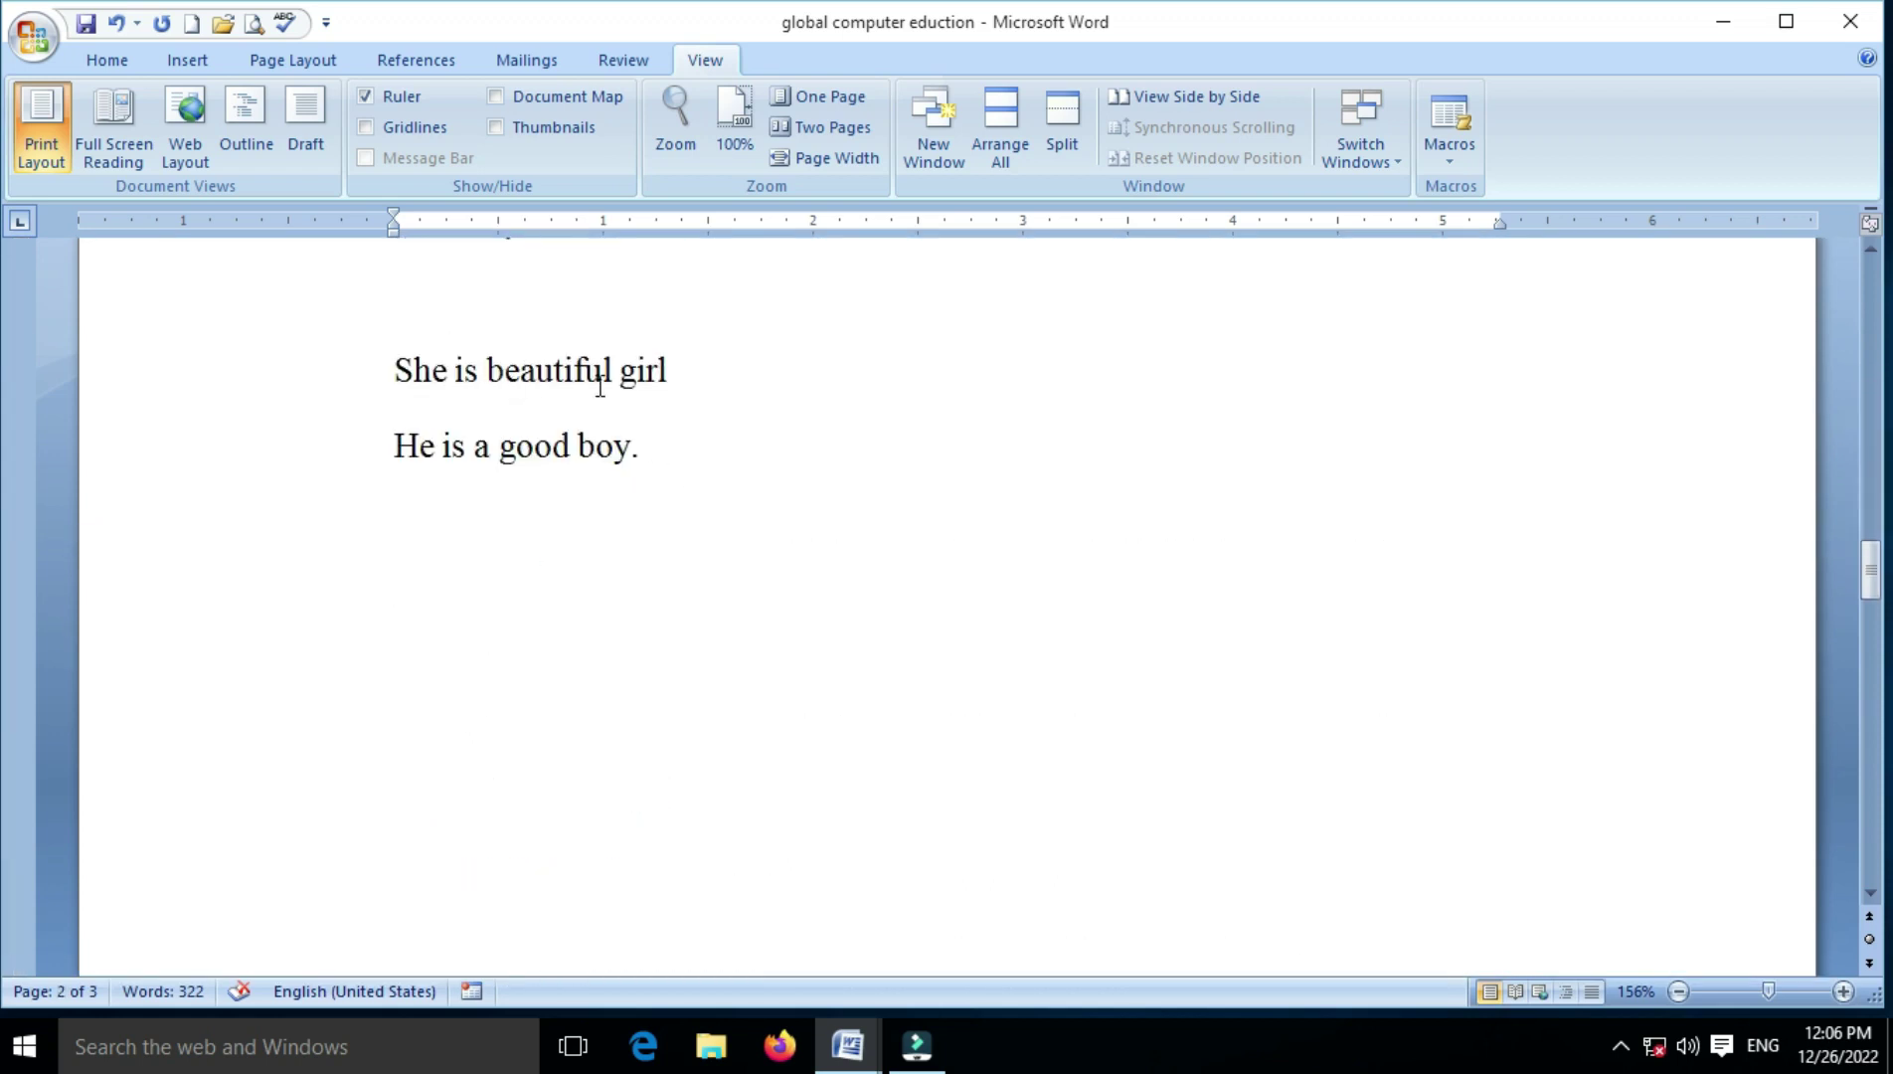
pyautogui.click(487, 374)
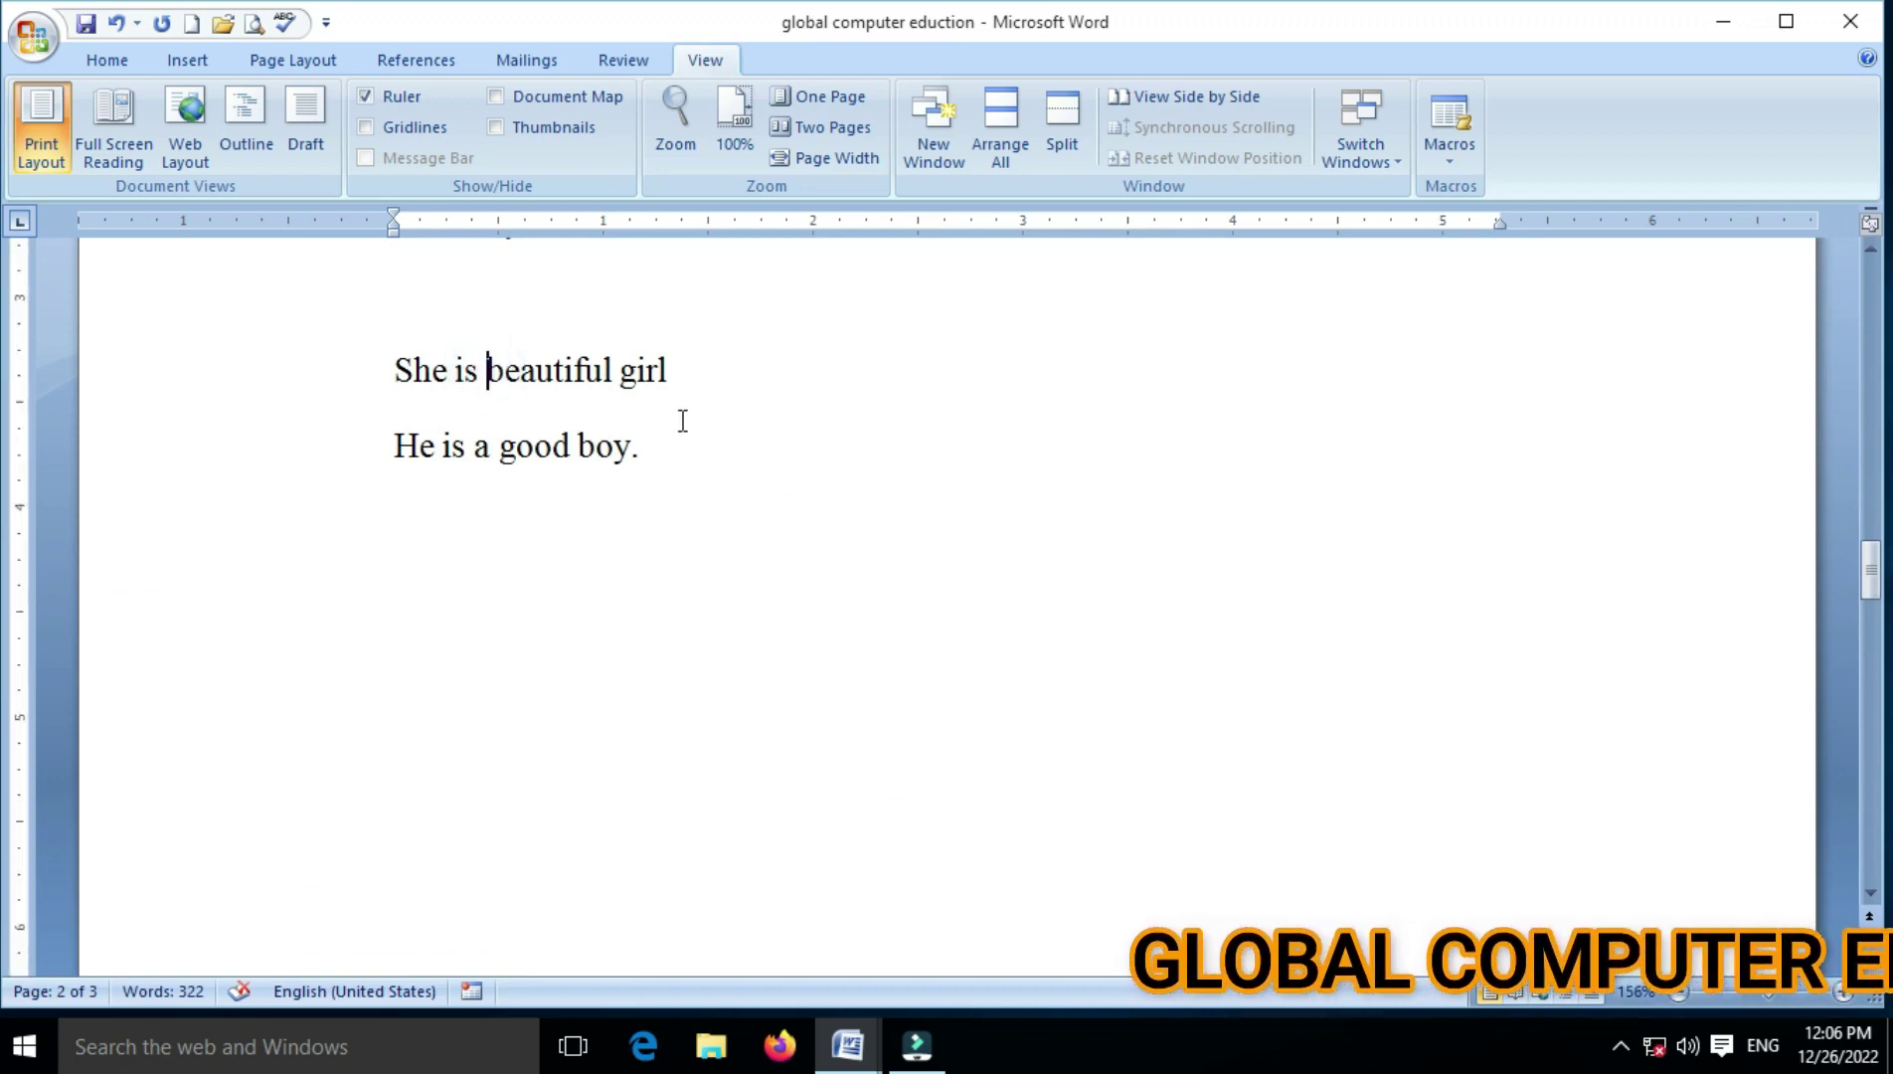
pyautogui.hotkey('shift', 'Right')
pyautogui.hotkey('shift', 'Right')
pyautogui.hotkey('shift', 'Right')
pyautogui.hotkey('shift', 'Right')
pyautogui.hotkey('shift', 'Right')
pyautogui.hotkey('shift', 'Right')
pyautogui.hotkey('shift', 'Right')
pyautogui.hotkey('shift', 'Right')
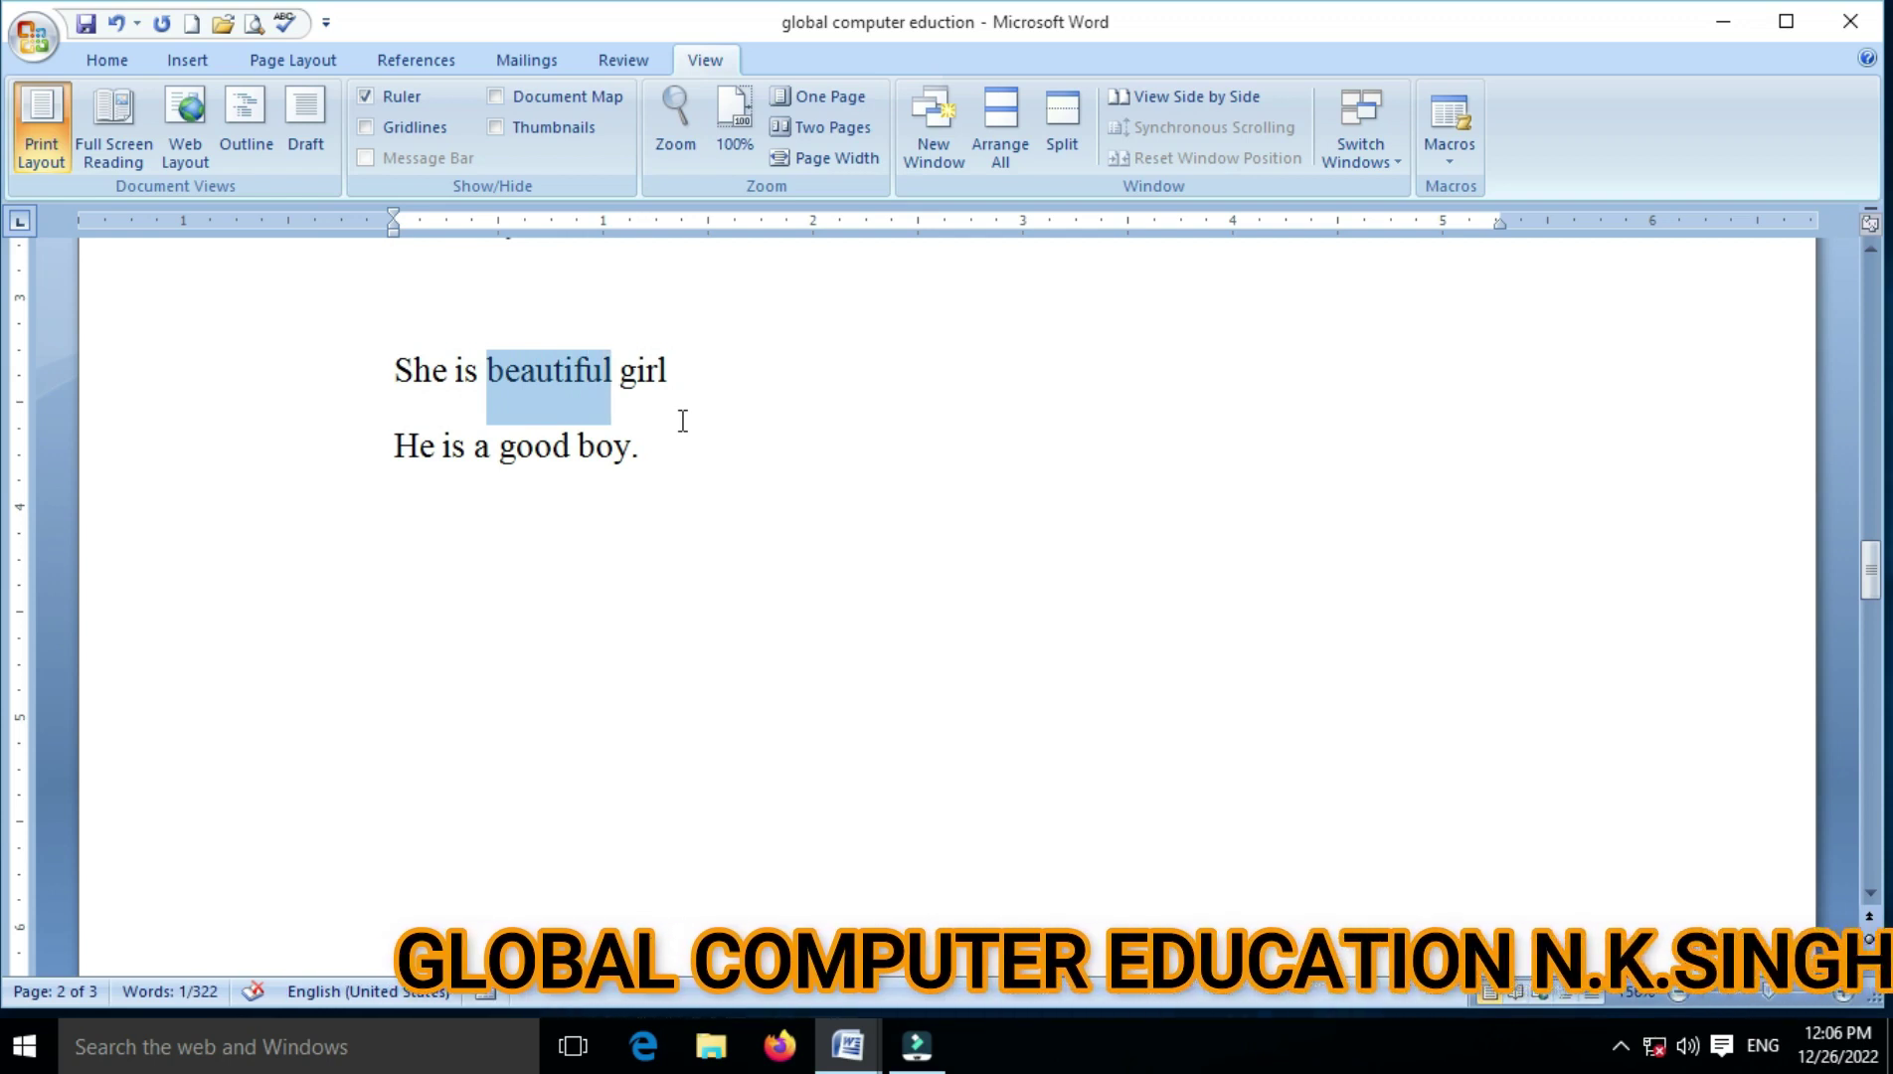
# - Replace 'beautiful' with the thesaurus synonym 'handsome' from the Research pane
pyautogui.click(613, 62)
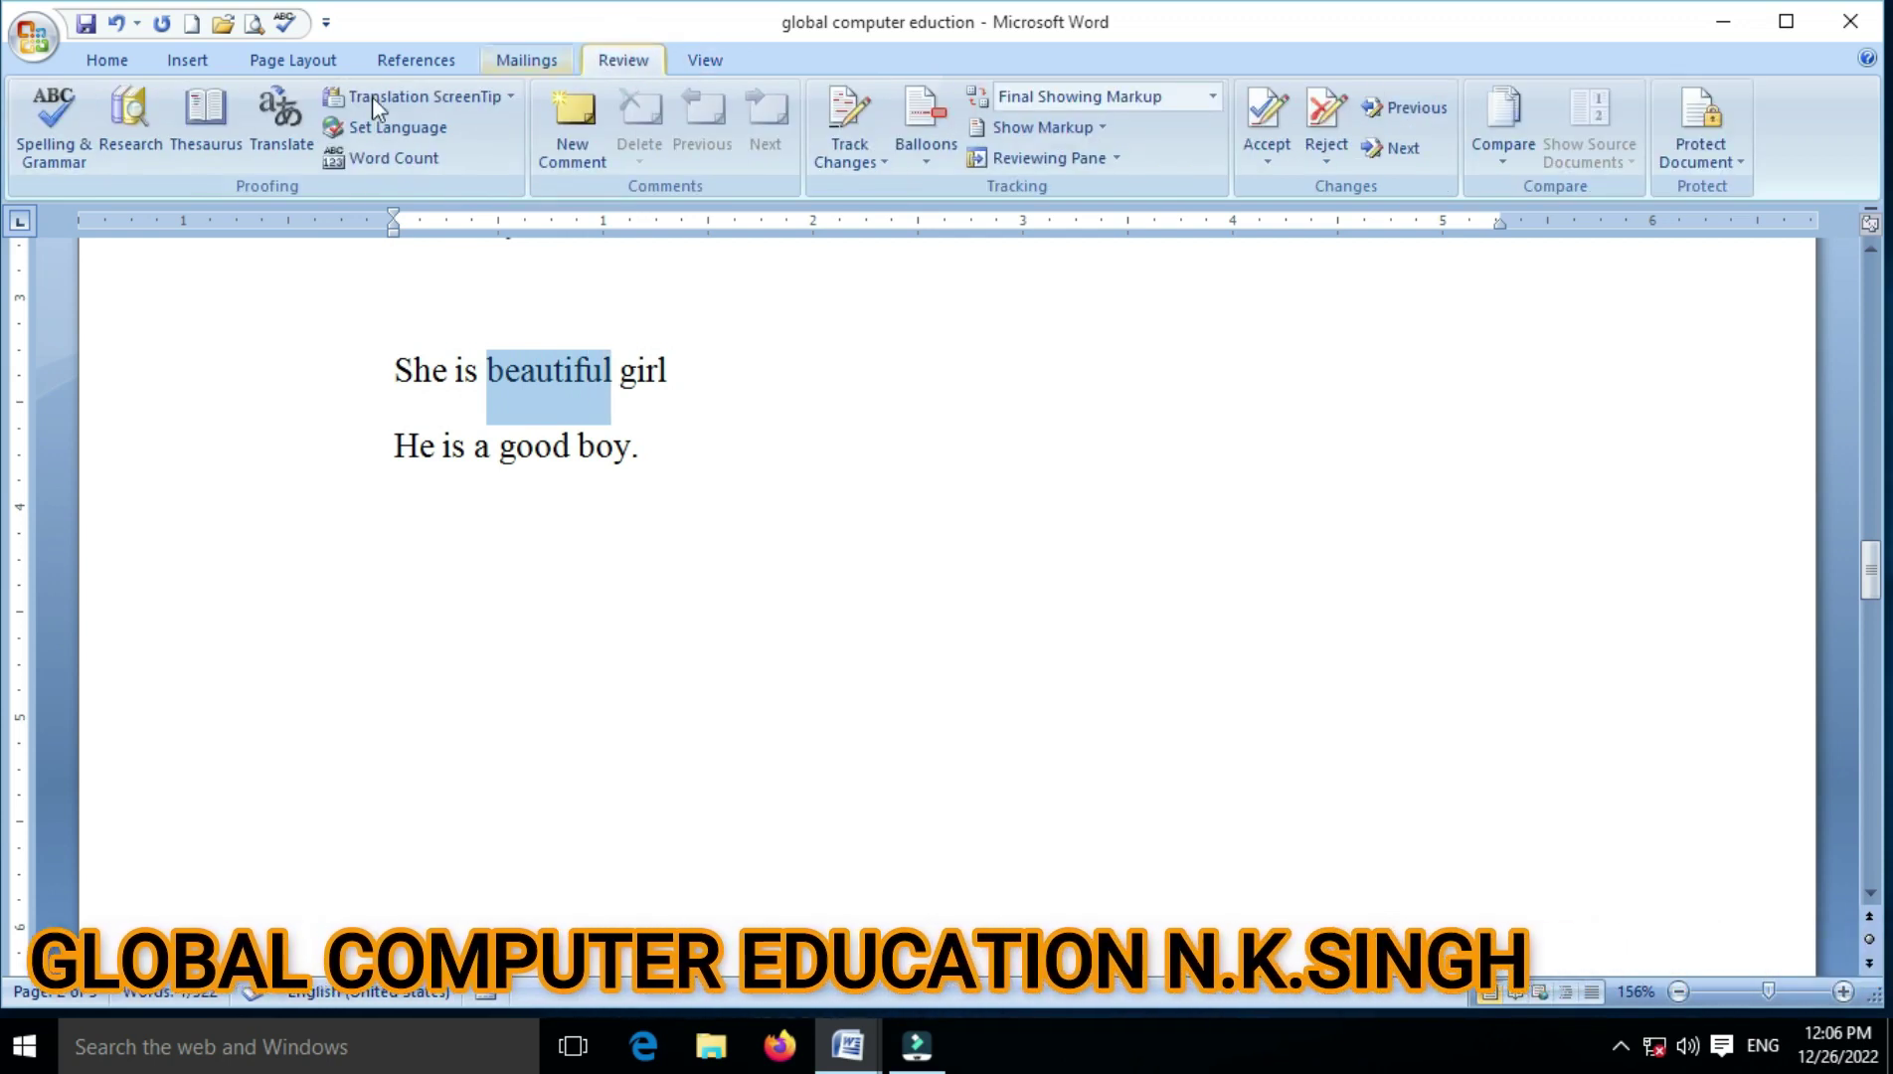
pyautogui.click(203, 130)
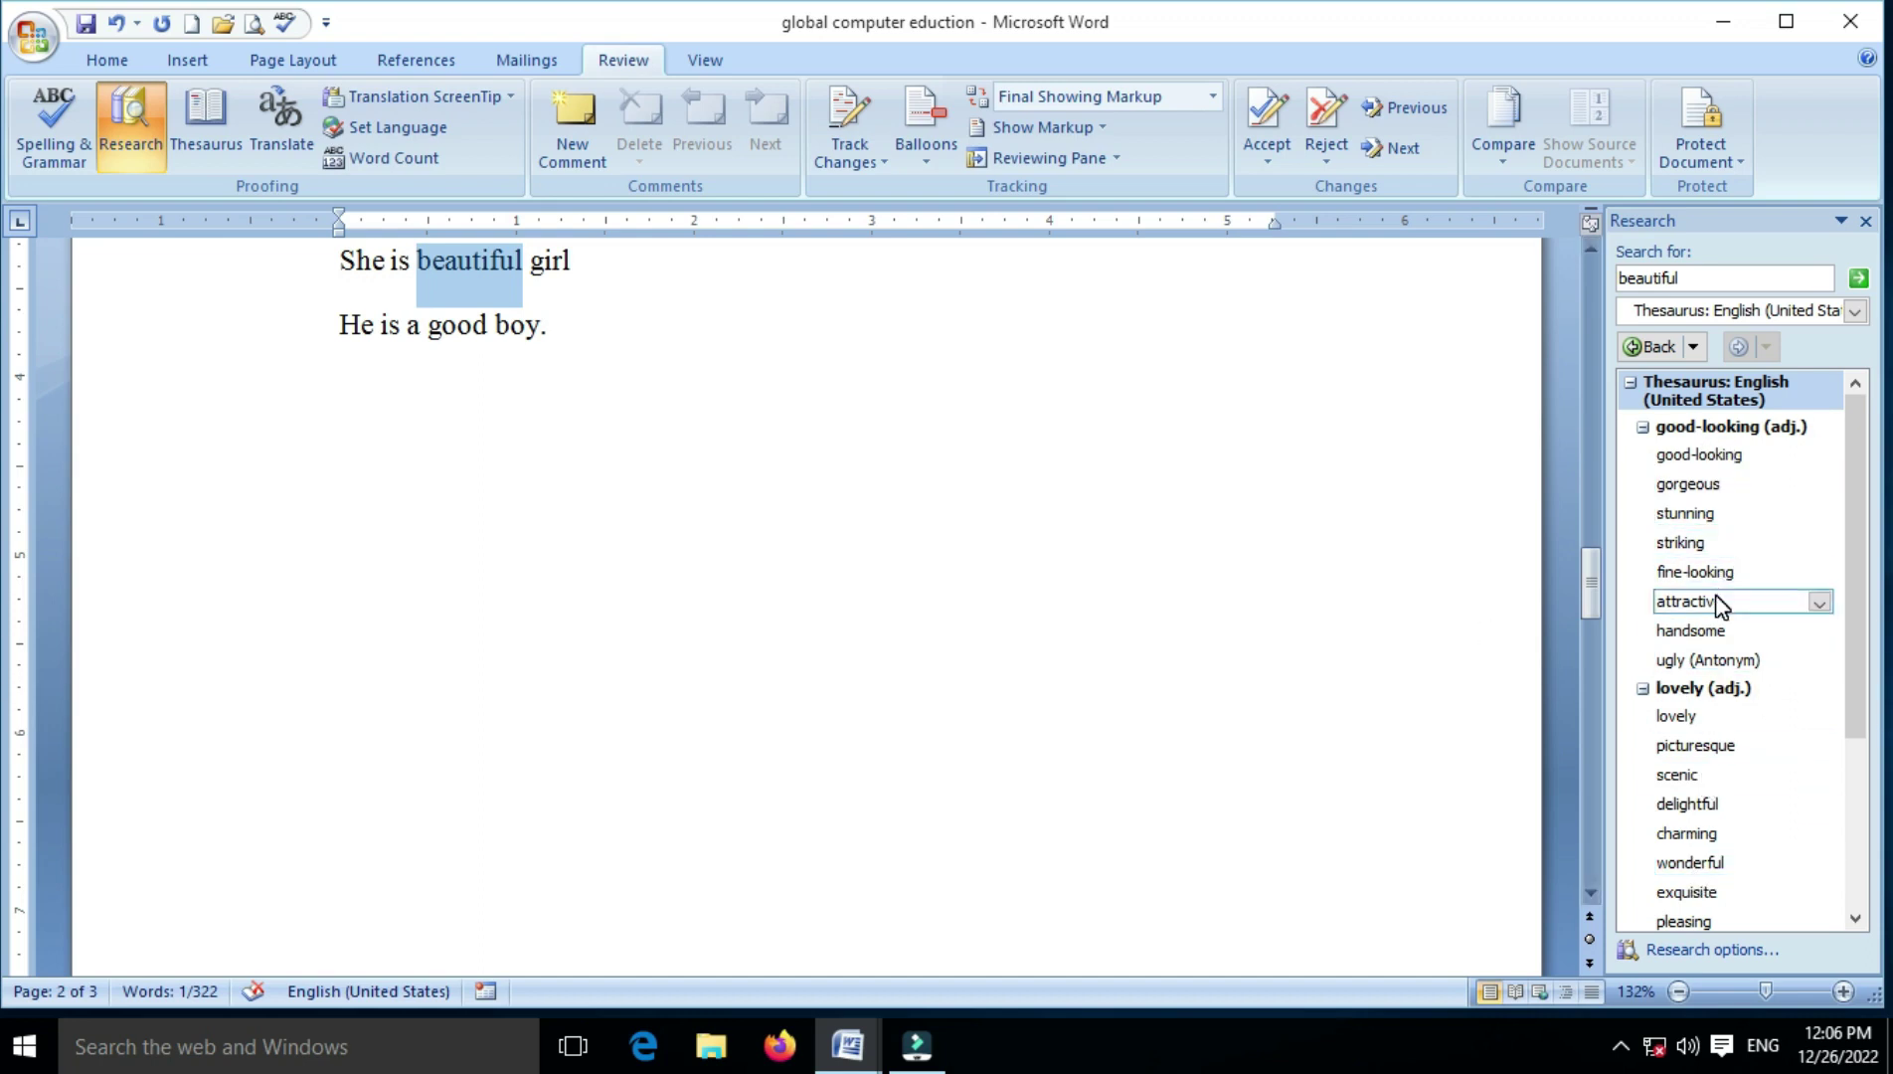
pyautogui.moveTo(1690, 630)
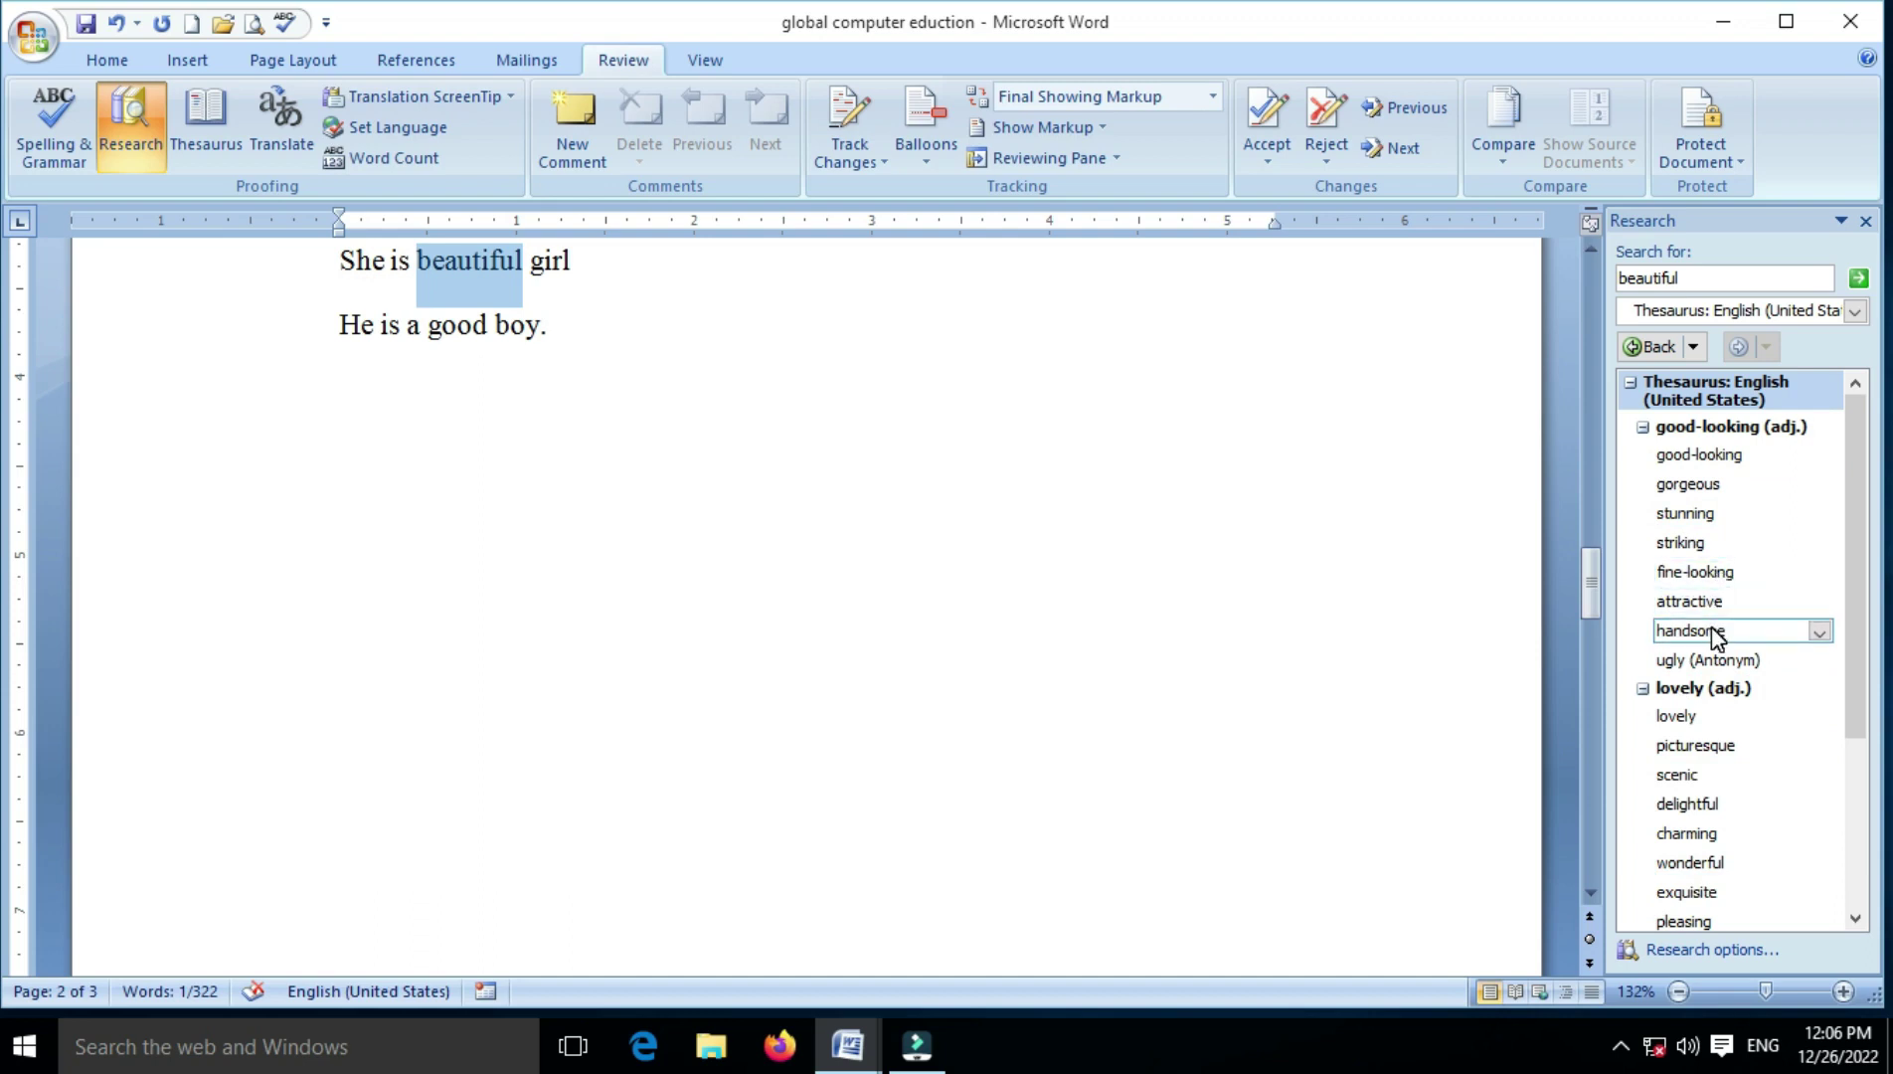
pyautogui.click(1816, 636)
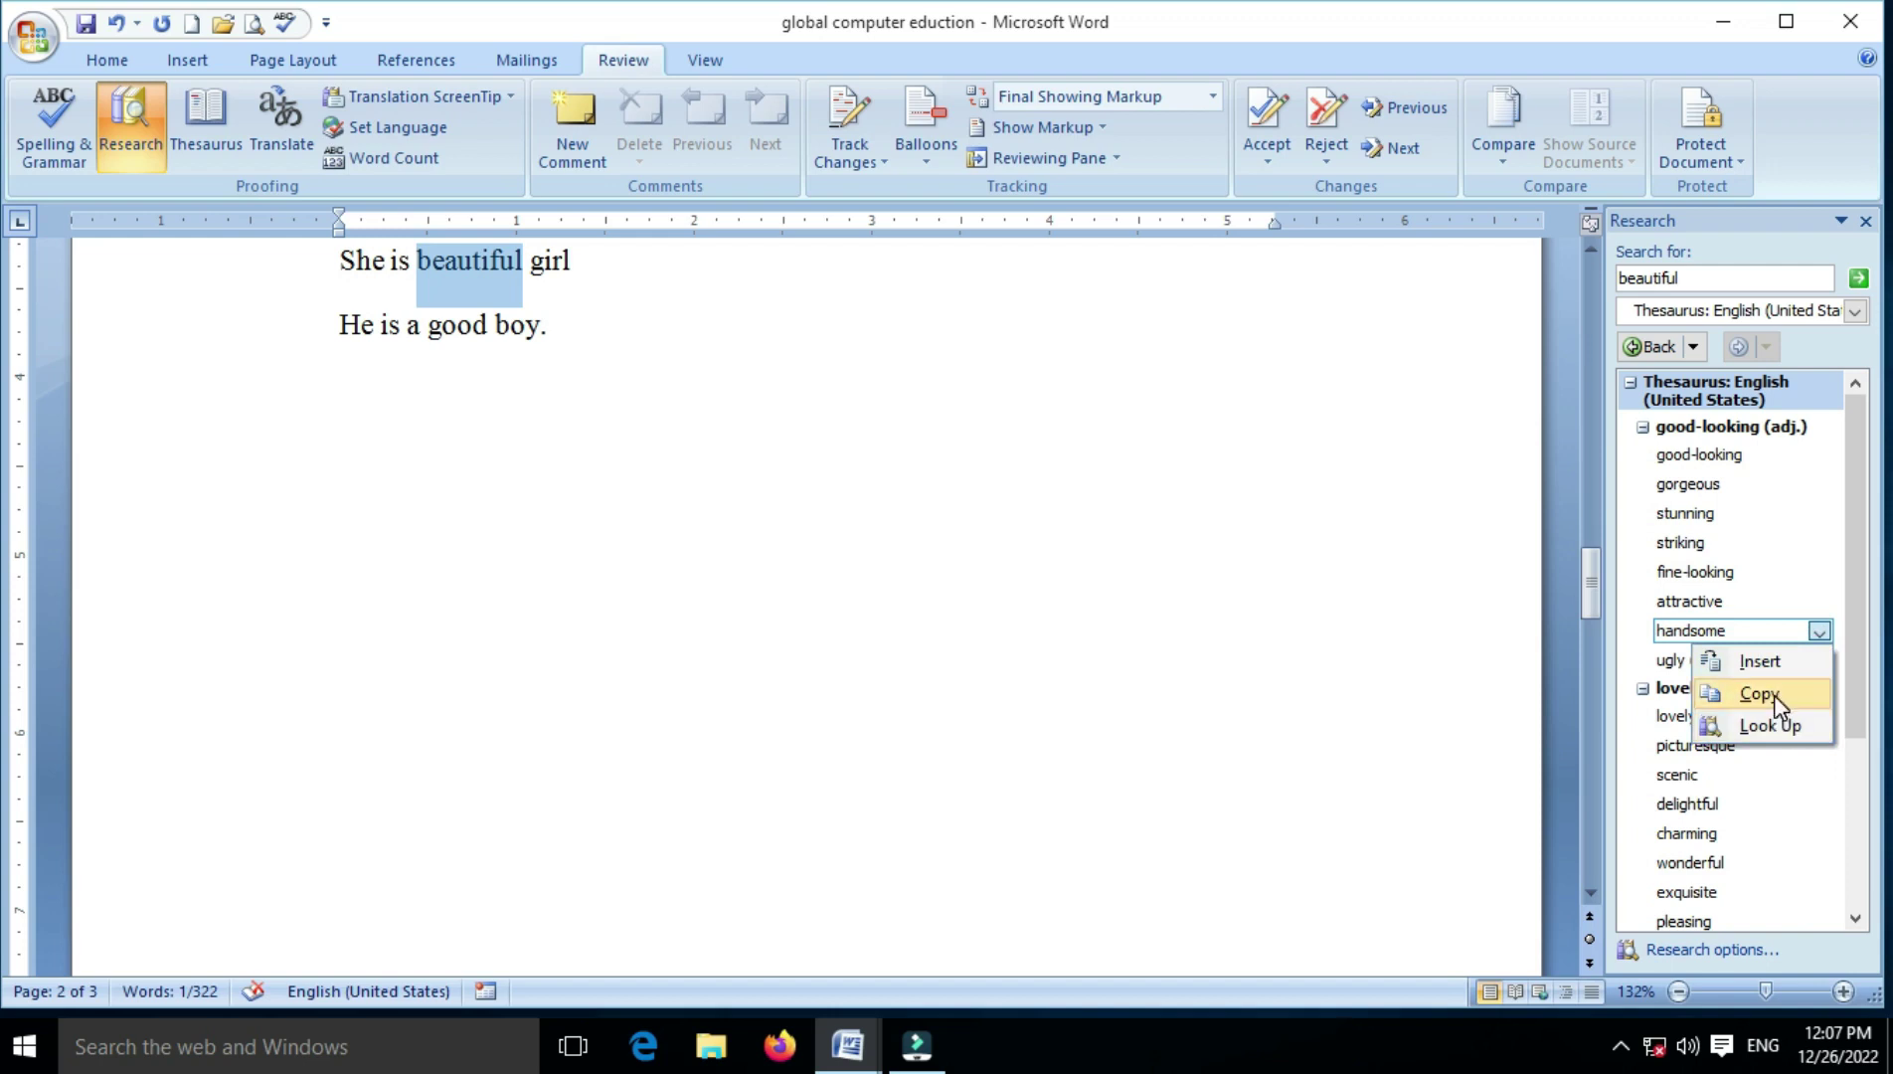
pyautogui.click(1764, 664)
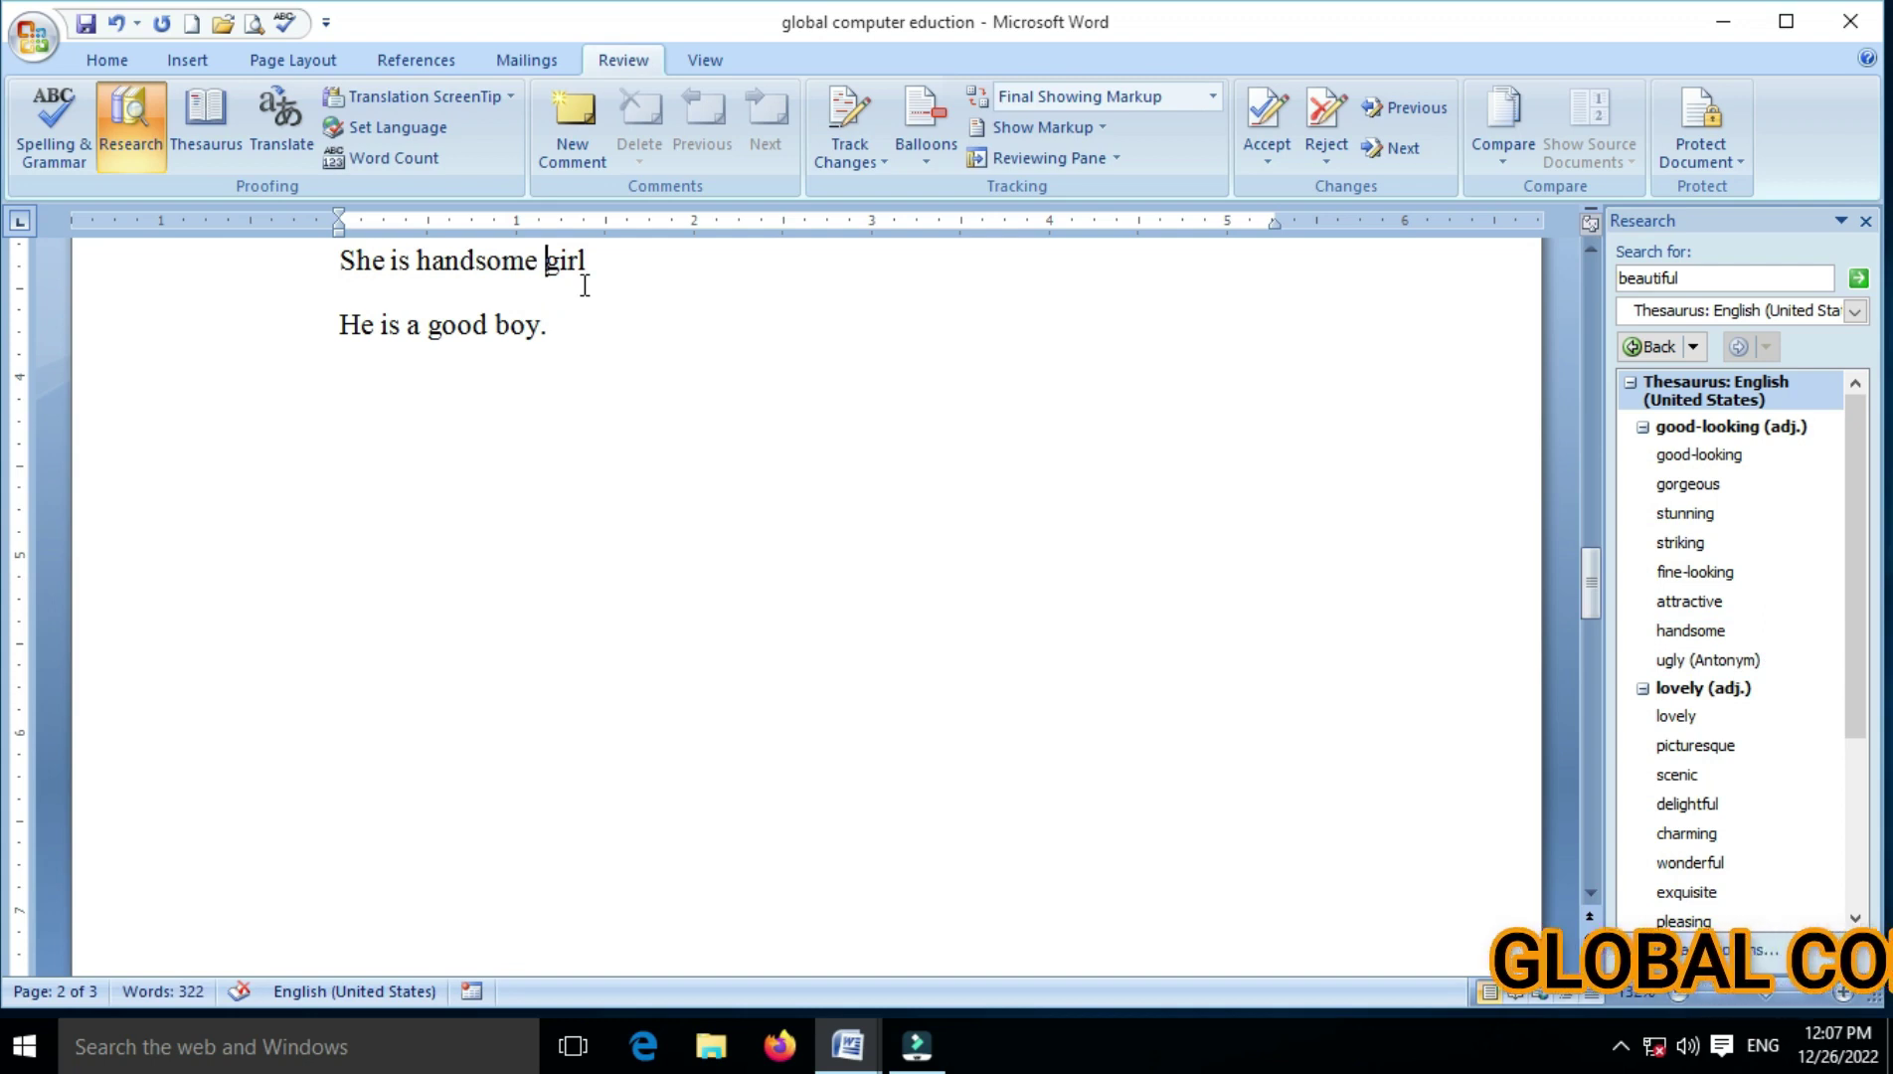
pyautogui.moveTo(408, 328); pyautogui.dragTo(497, 328)
# - Look up synonyms for 'good', explore 'first-class', then return to the 'good' results
pyautogui.click(461, 331)
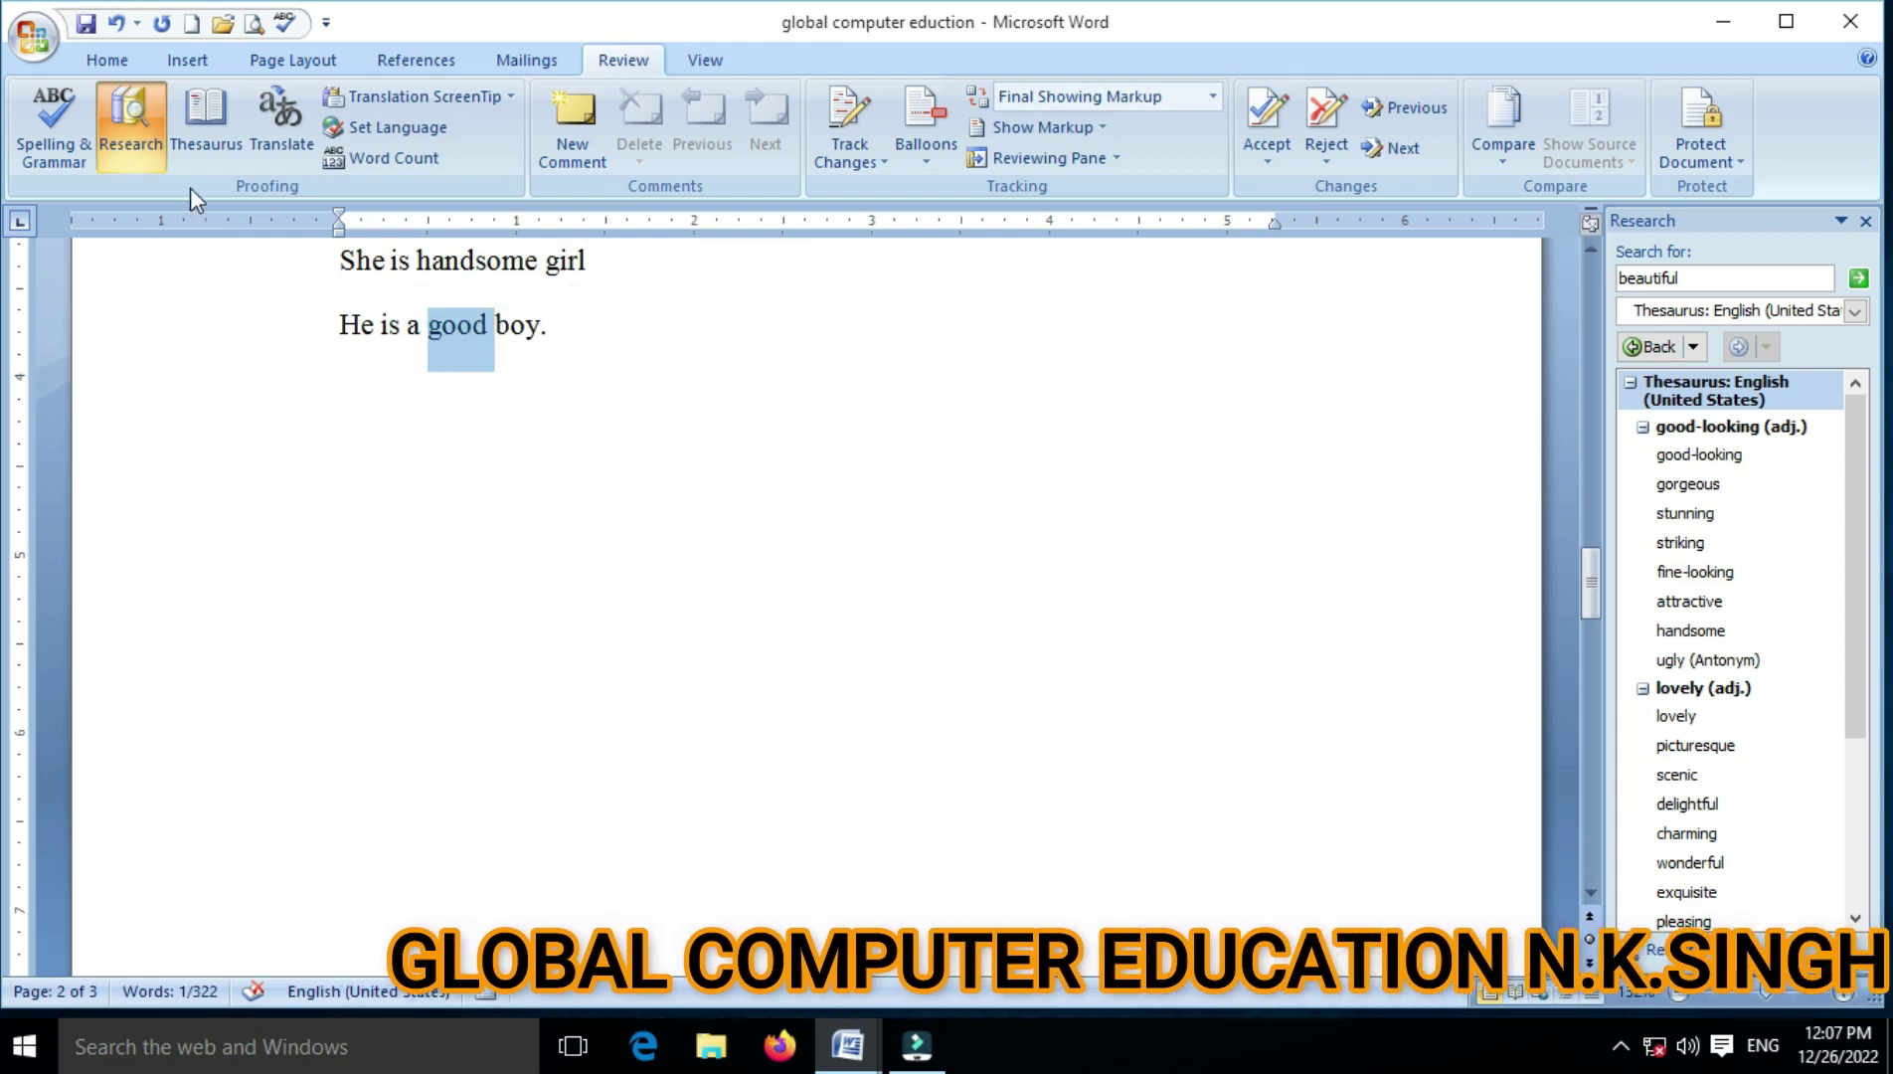
pyautogui.click(204, 130)
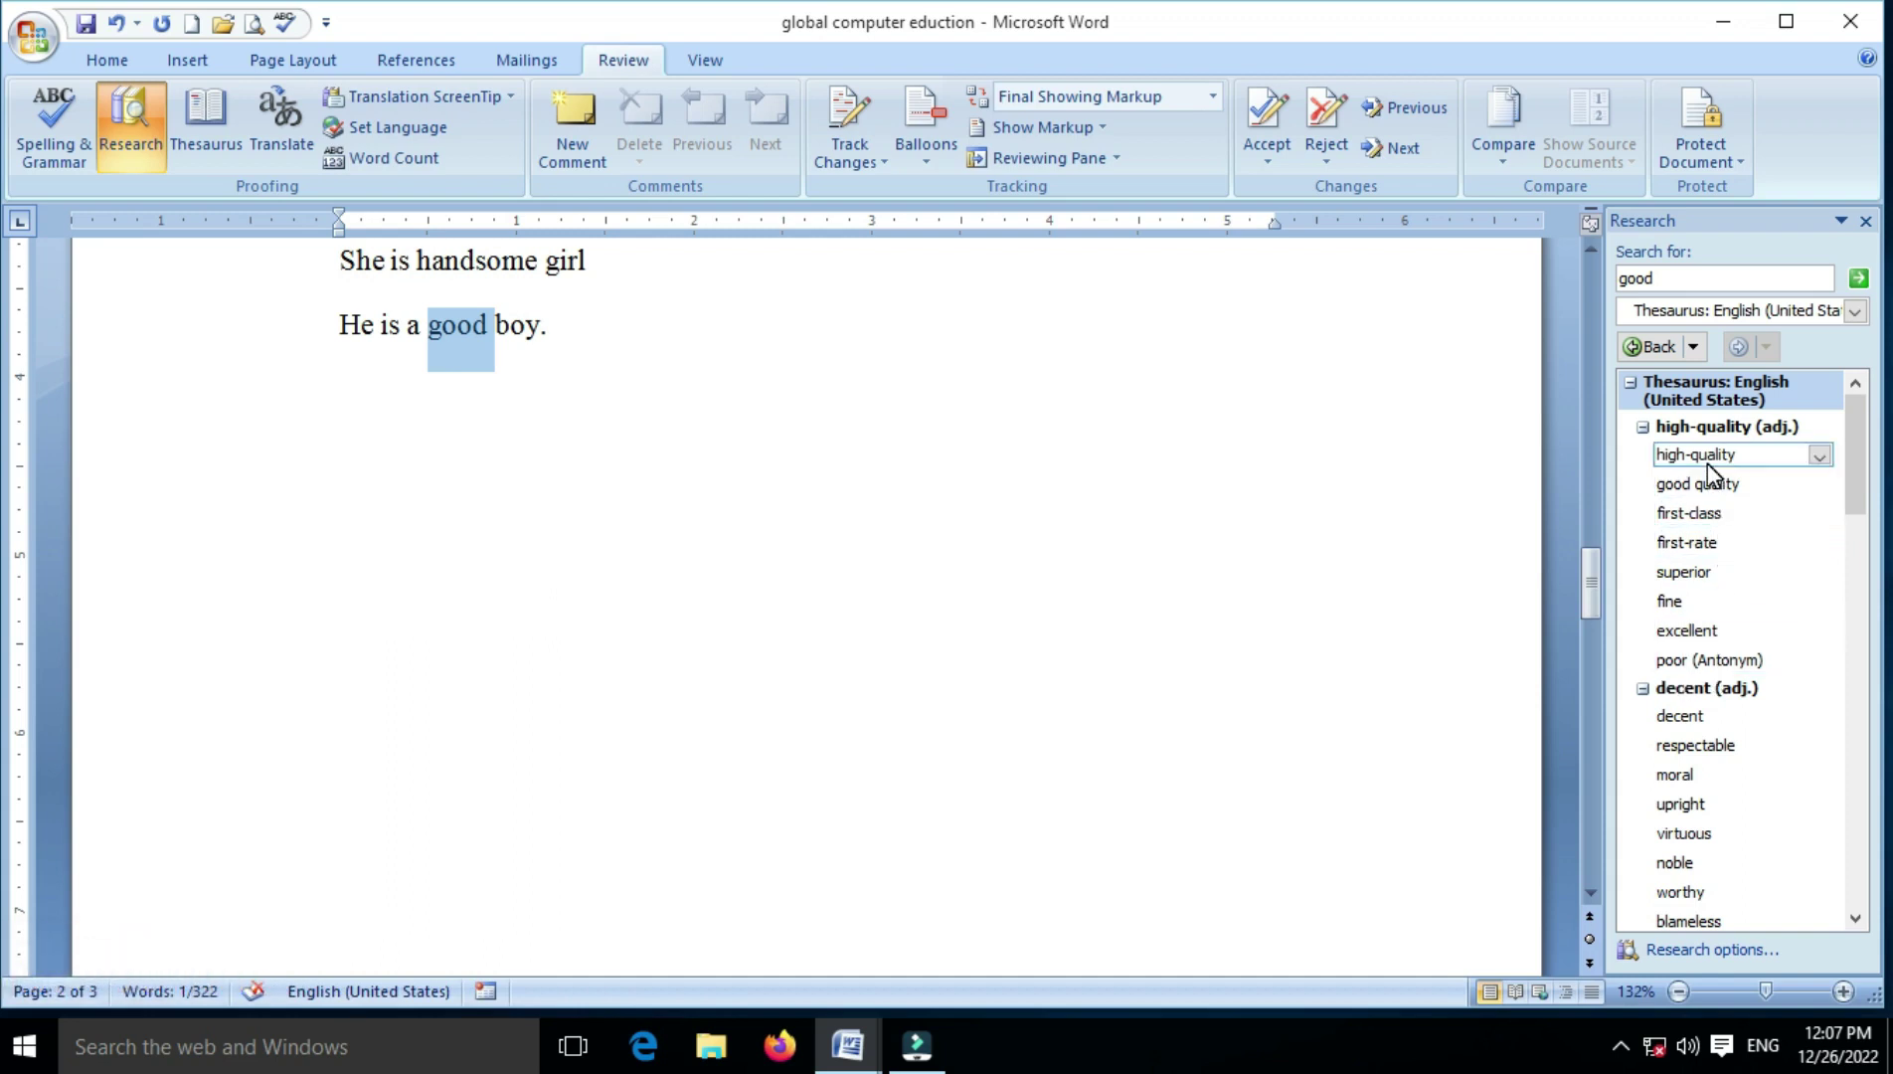
pyautogui.moveTo(1701, 513)
pyautogui.click(1817, 514)
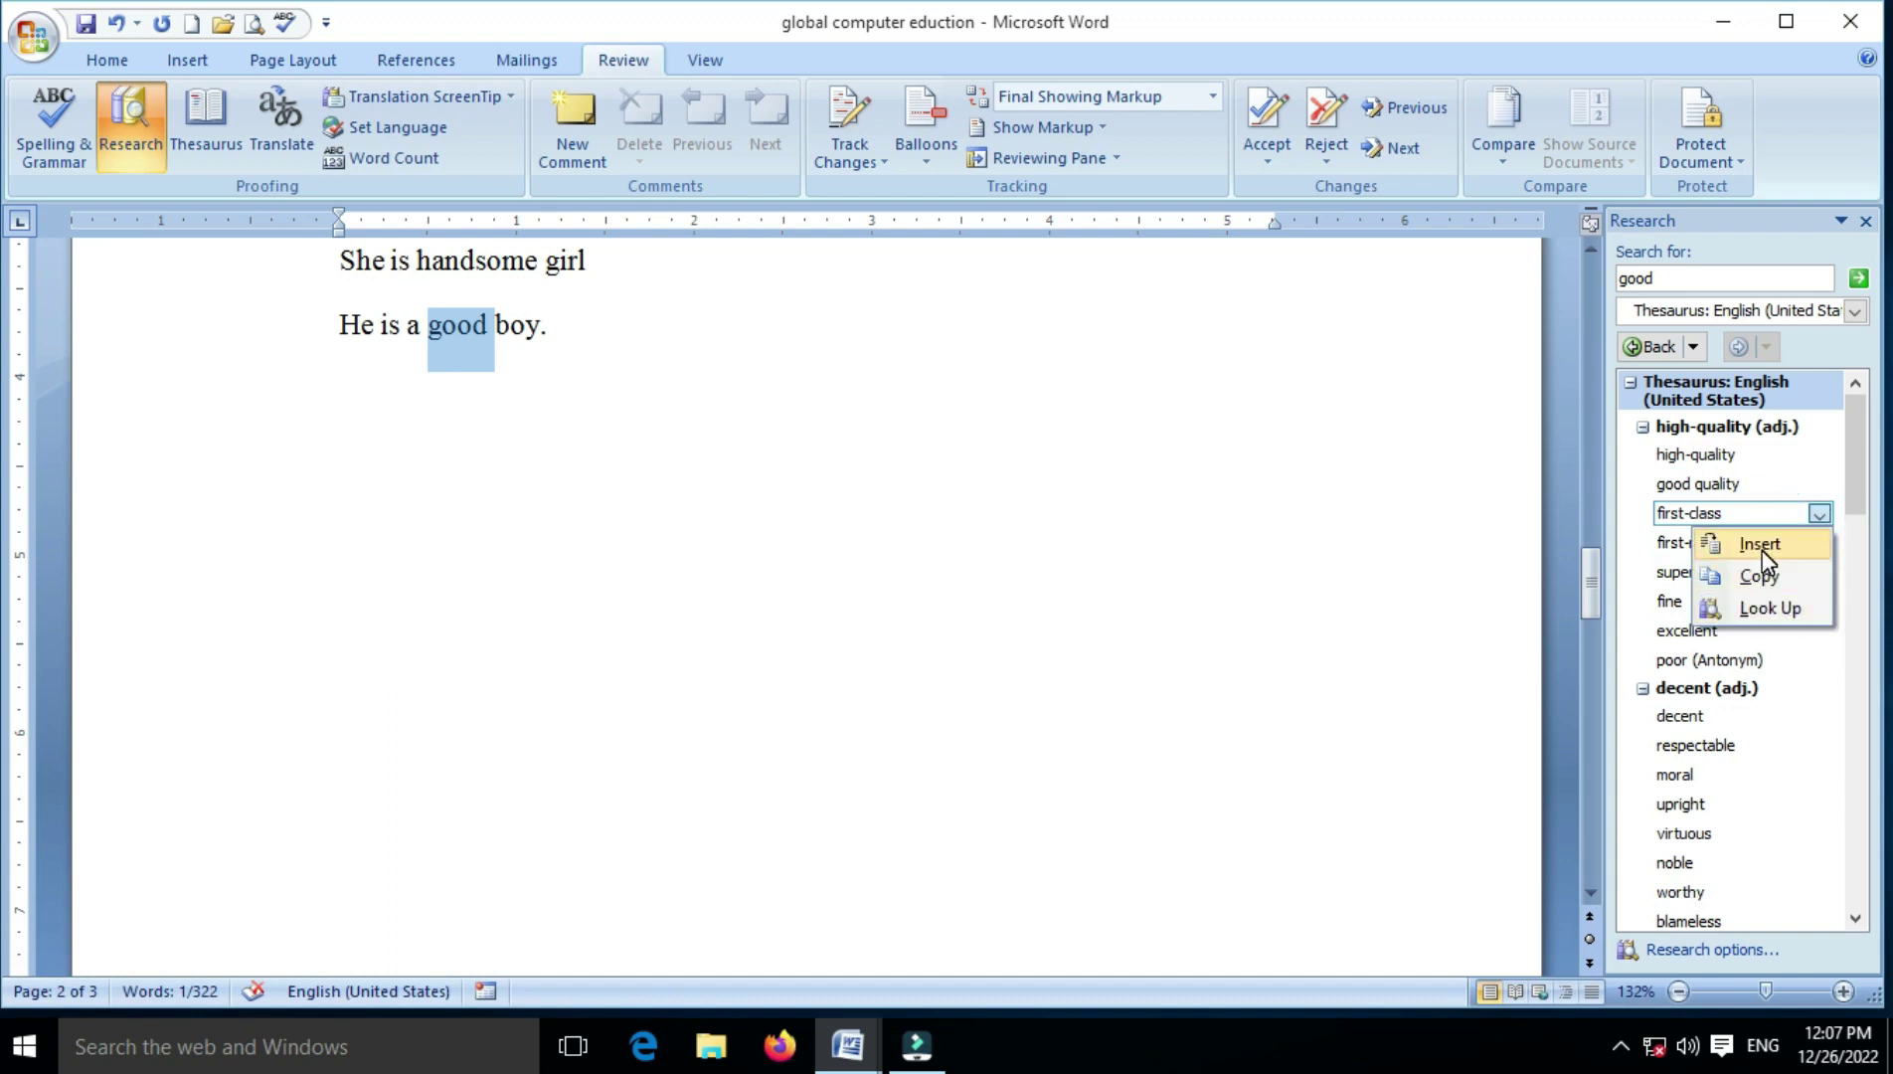
pyautogui.click(1770, 608)
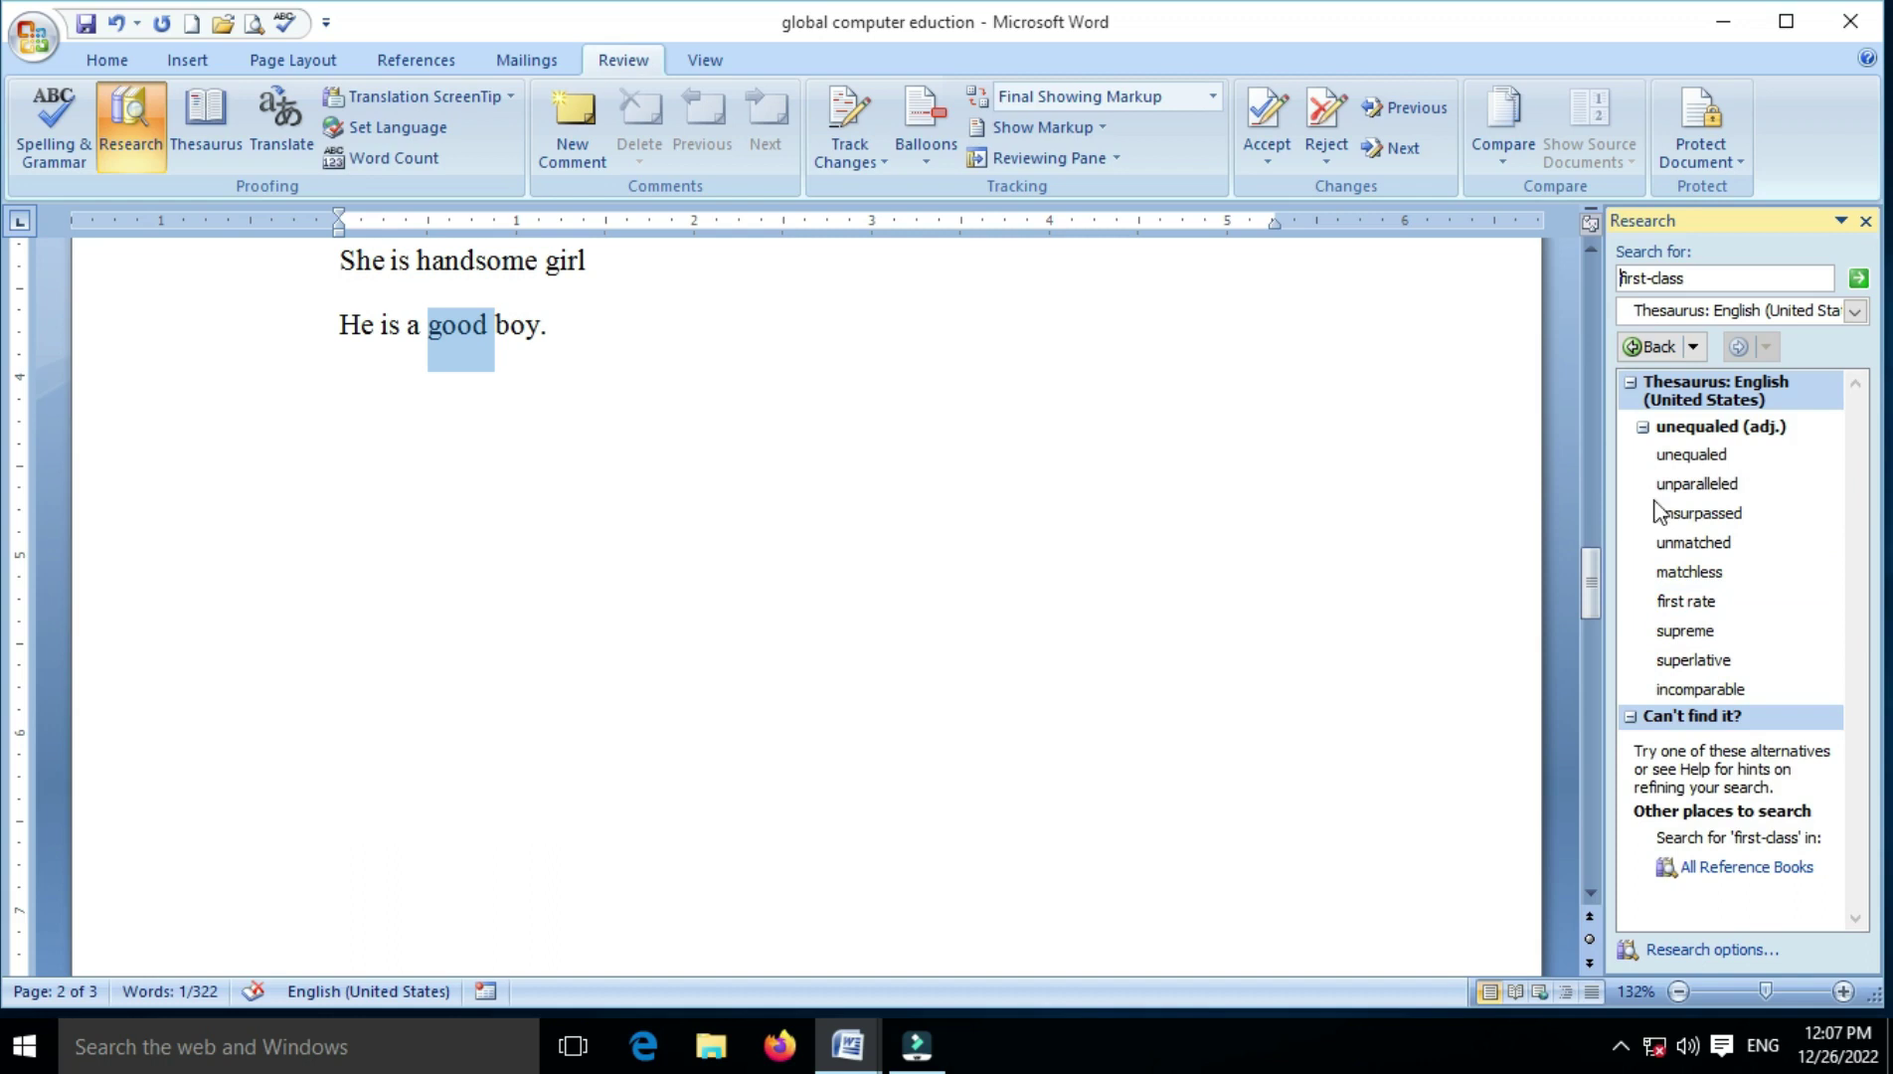
pyautogui.click(1638, 345)
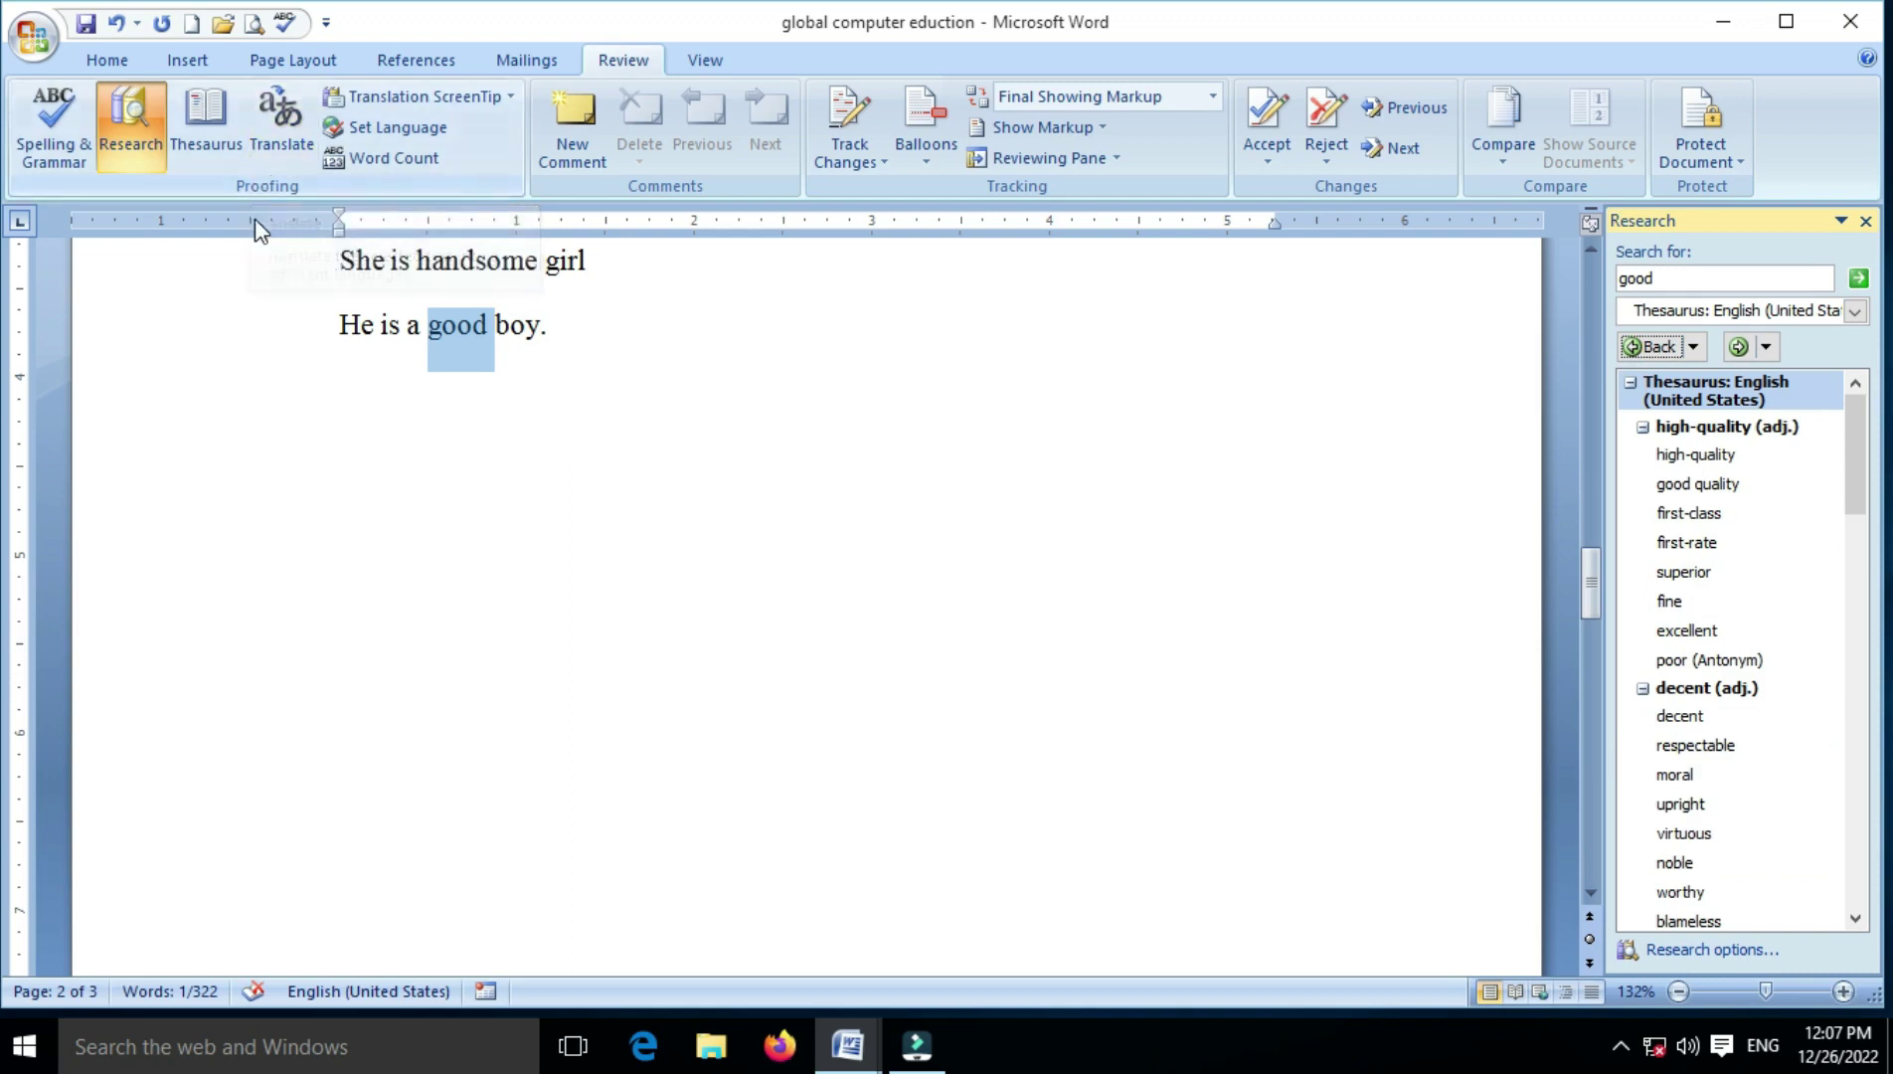
# - Select 'COMPUTER' in the italic paragraph and look up its synonyms, such as processor and CPU
pyautogui.scroll(2, 518, 456)
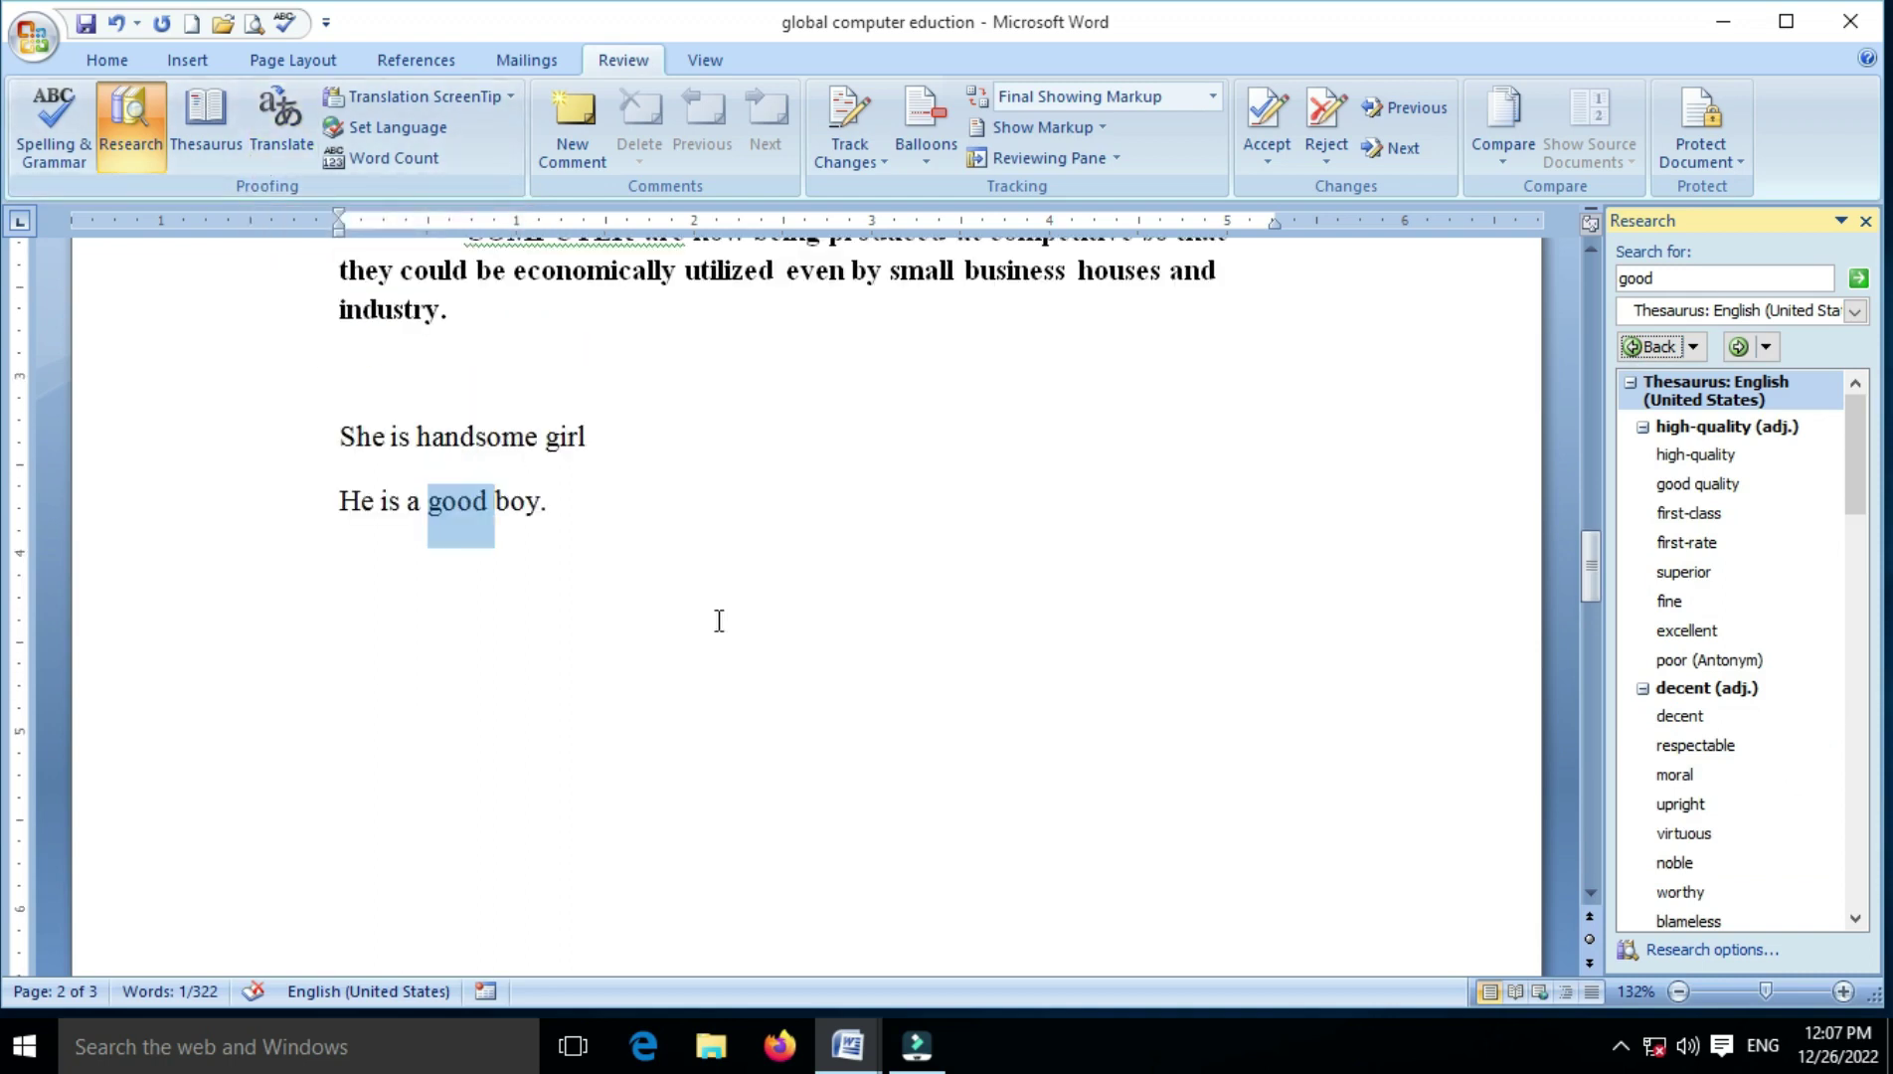
pyautogui.click(791, 581)
pyautogui.scroll(4, 790, 581)
pyautogui.scroll(5, 790, 582)
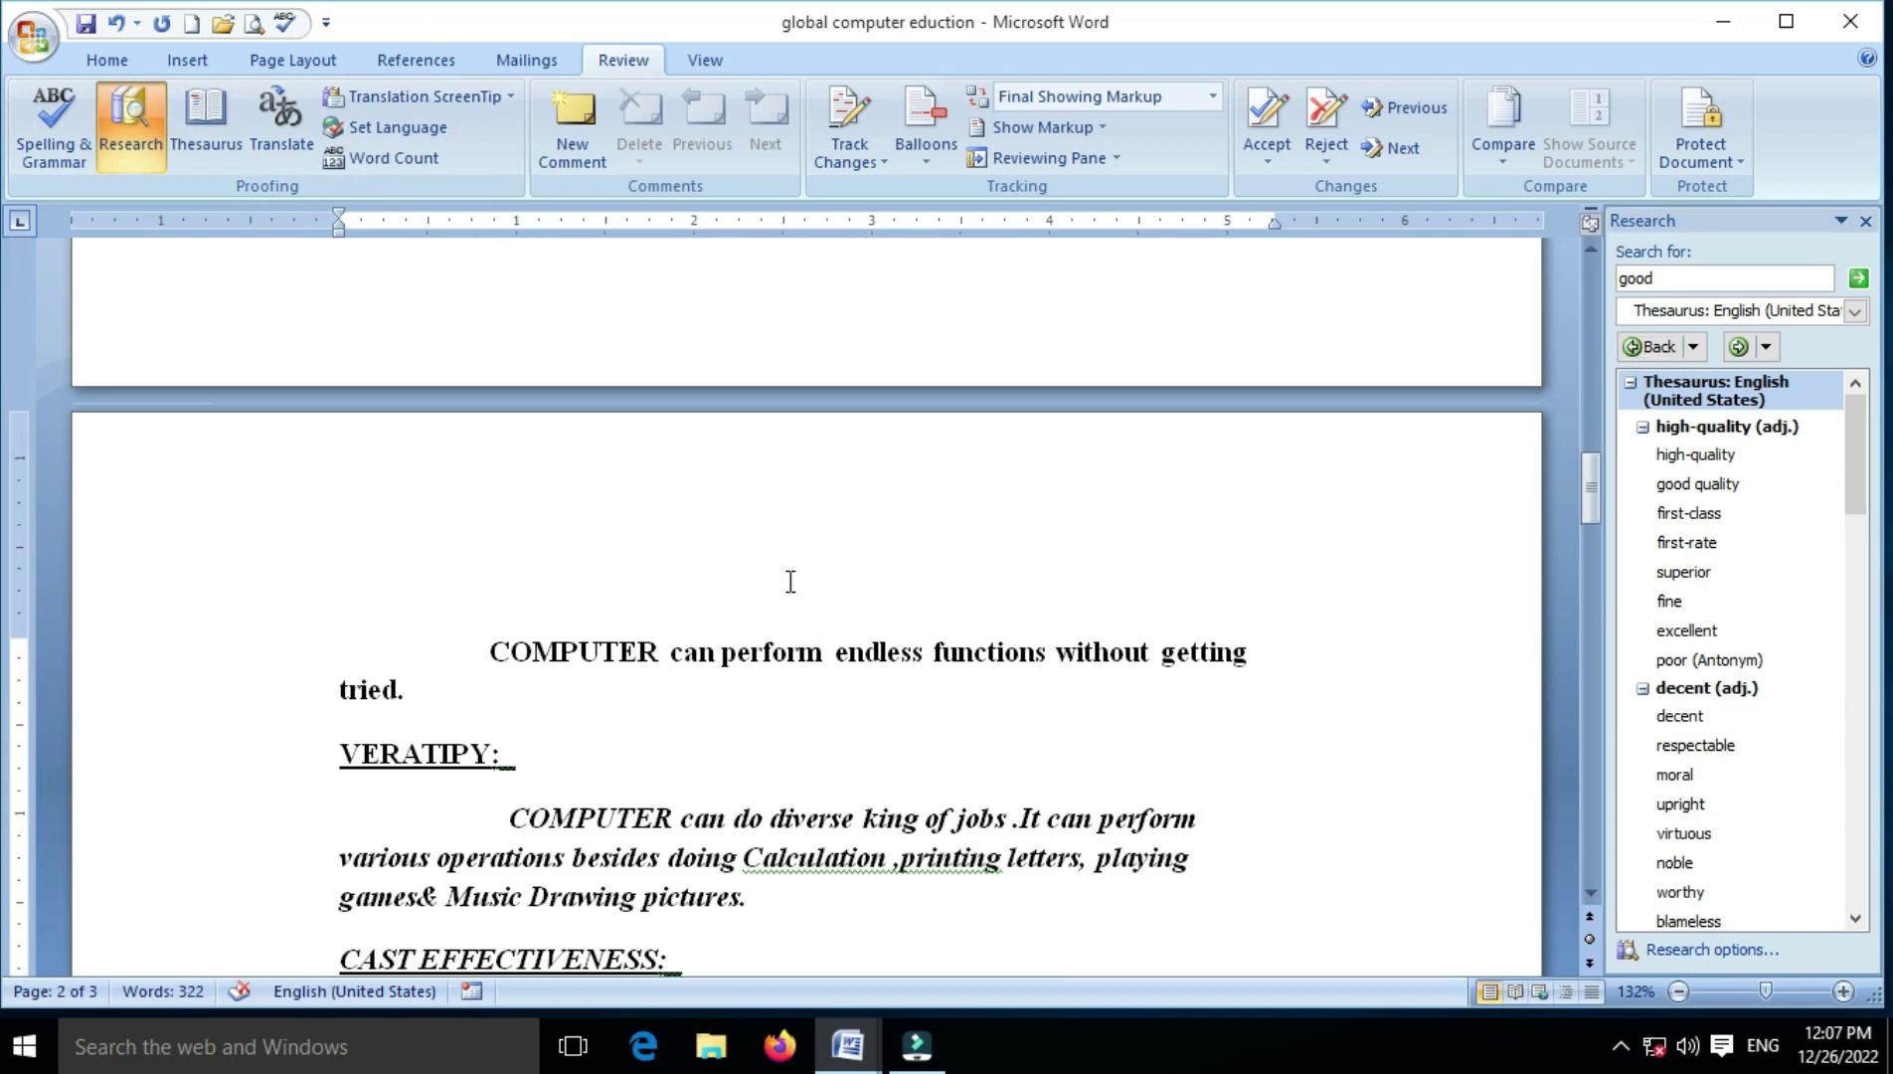
pyautogui.scroll(-2, 790, 582)
pyautogui.scroll(-1, 789, 579)
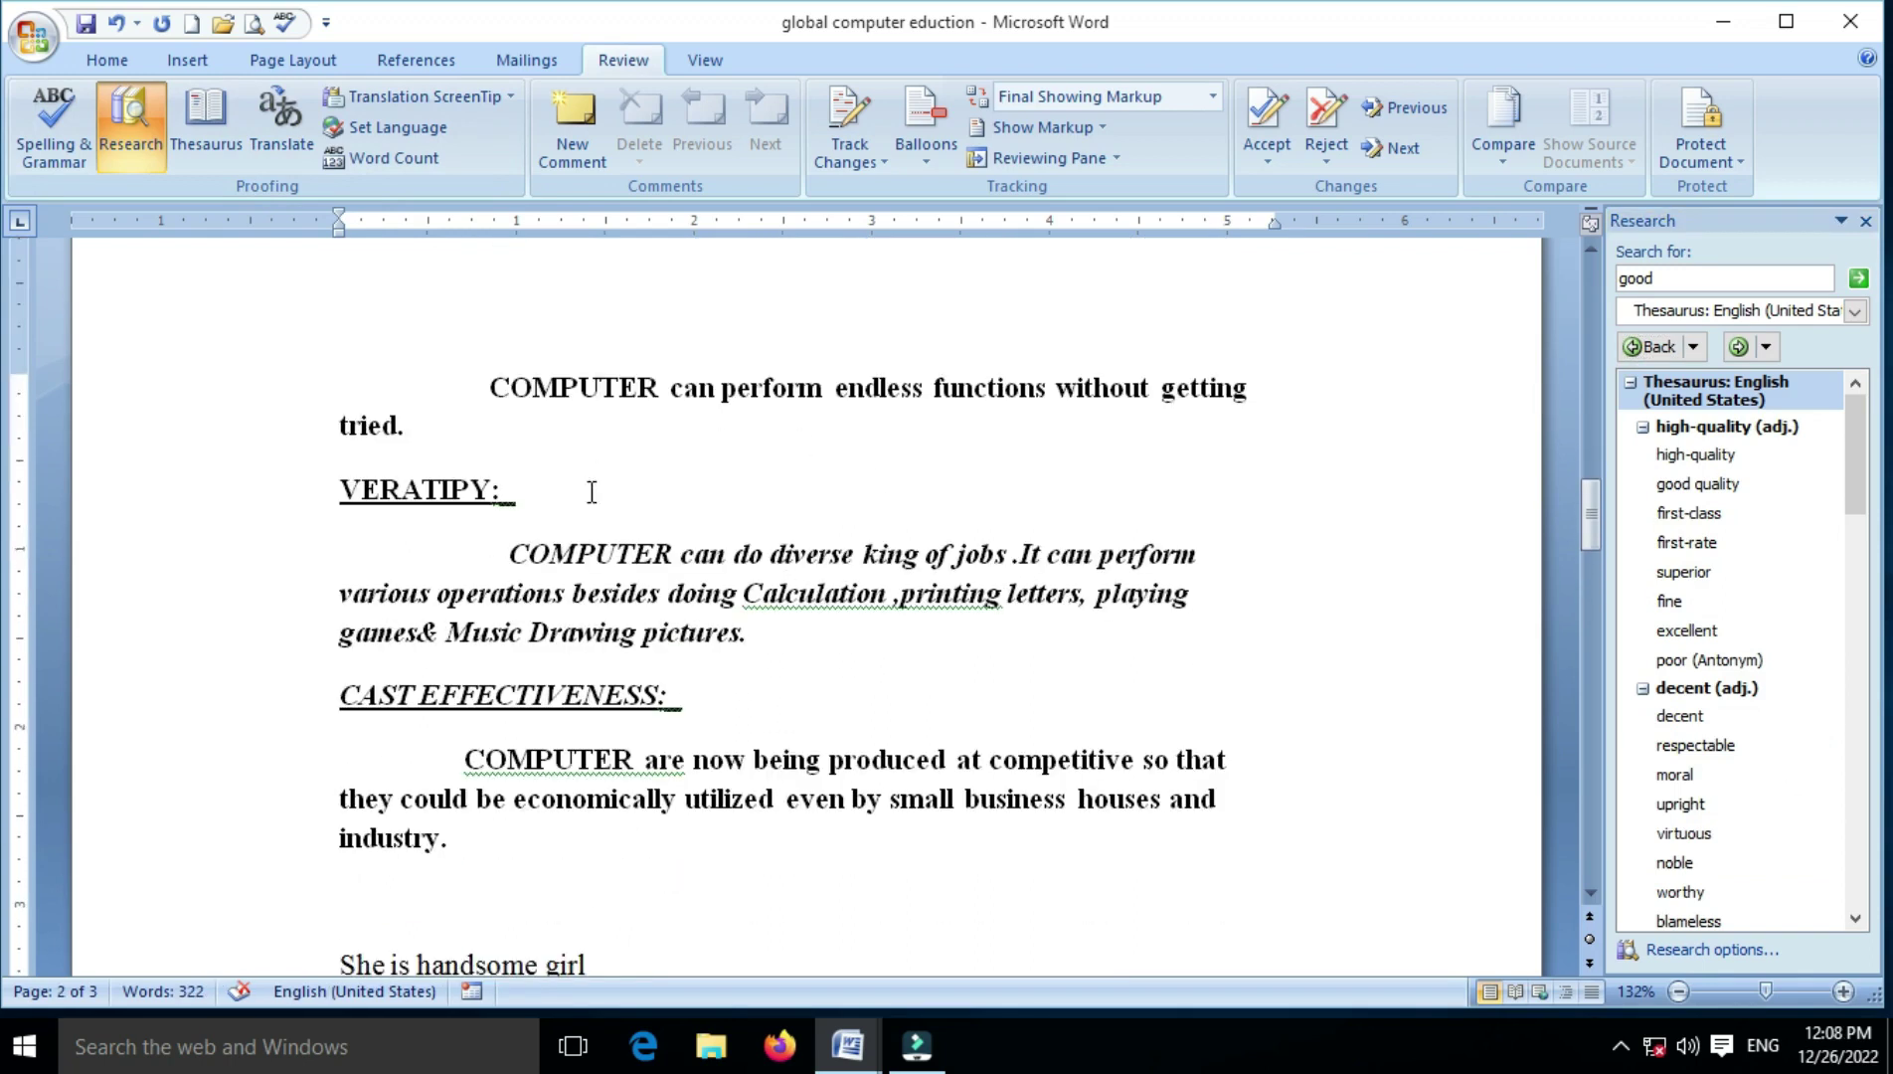
pyautogui.moveTo(505, 554); pyautogui.dragTo(675, 554)
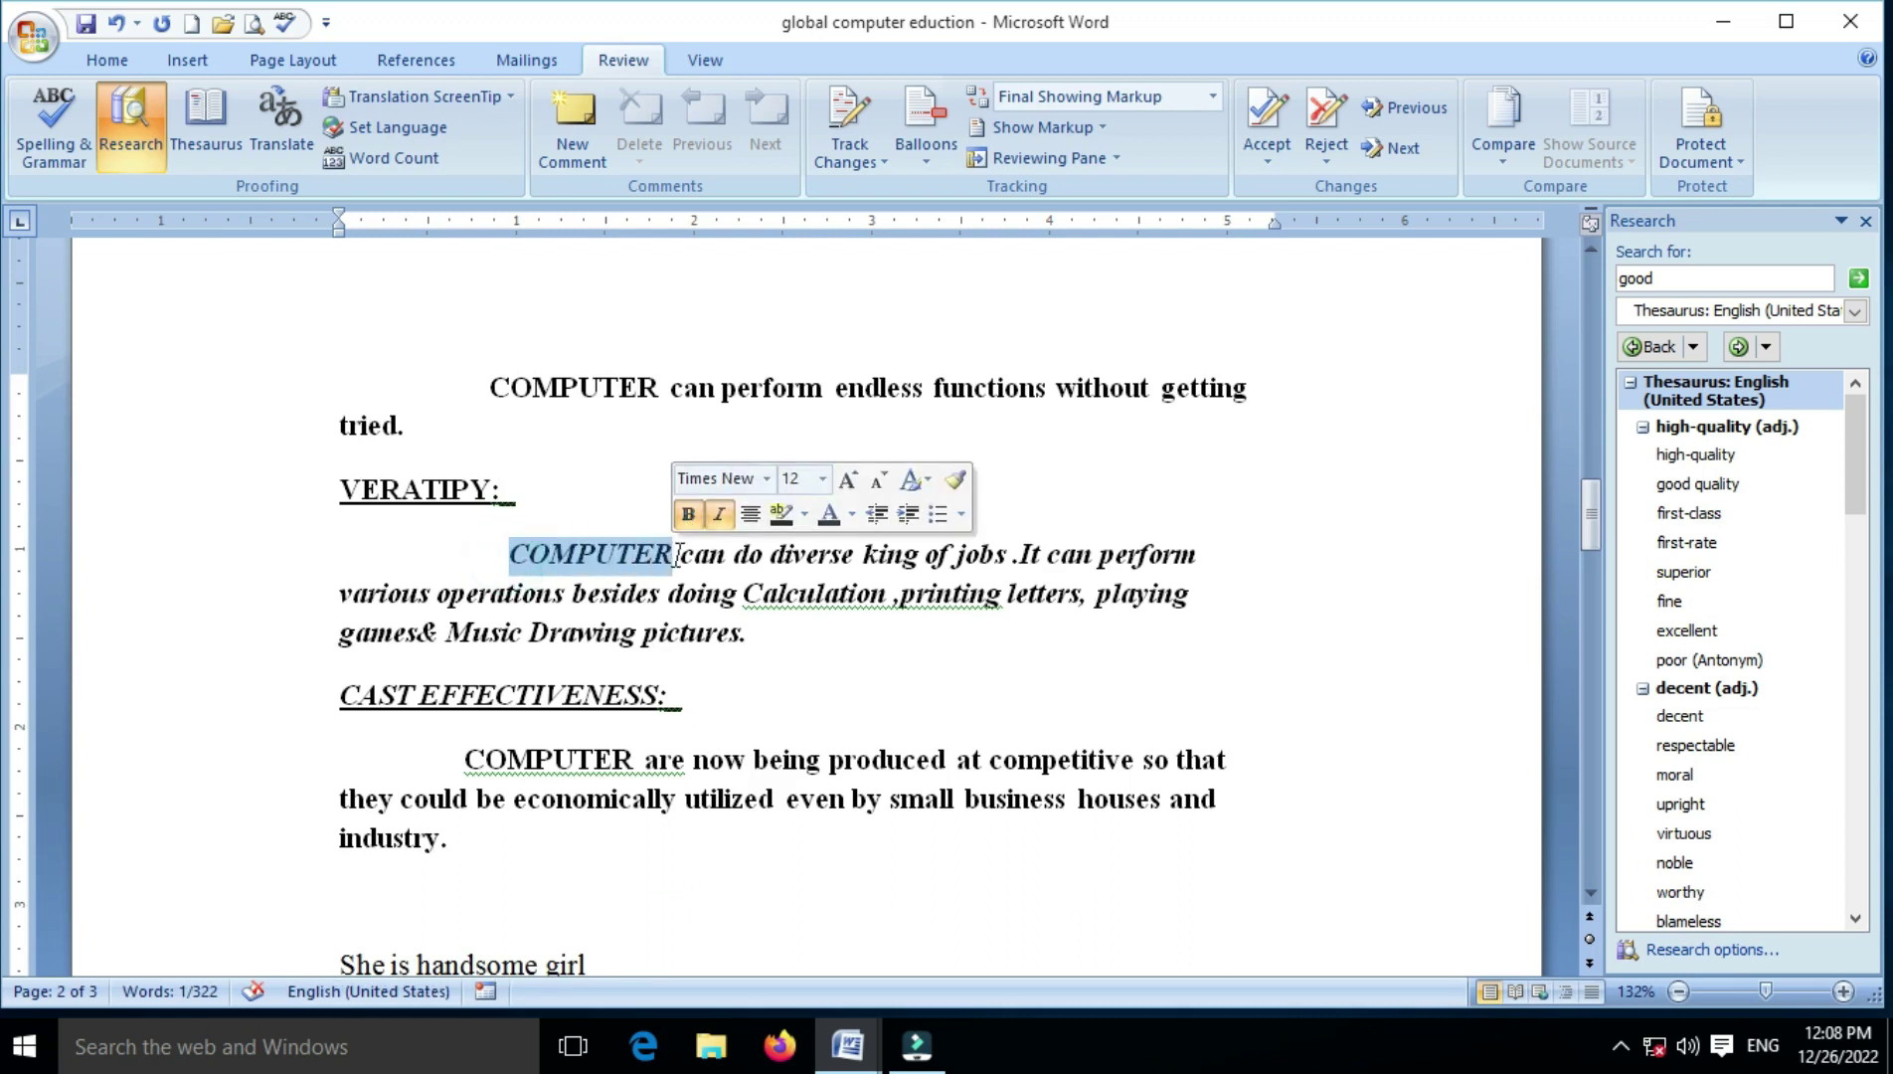
pyautogui.click(206, 114)
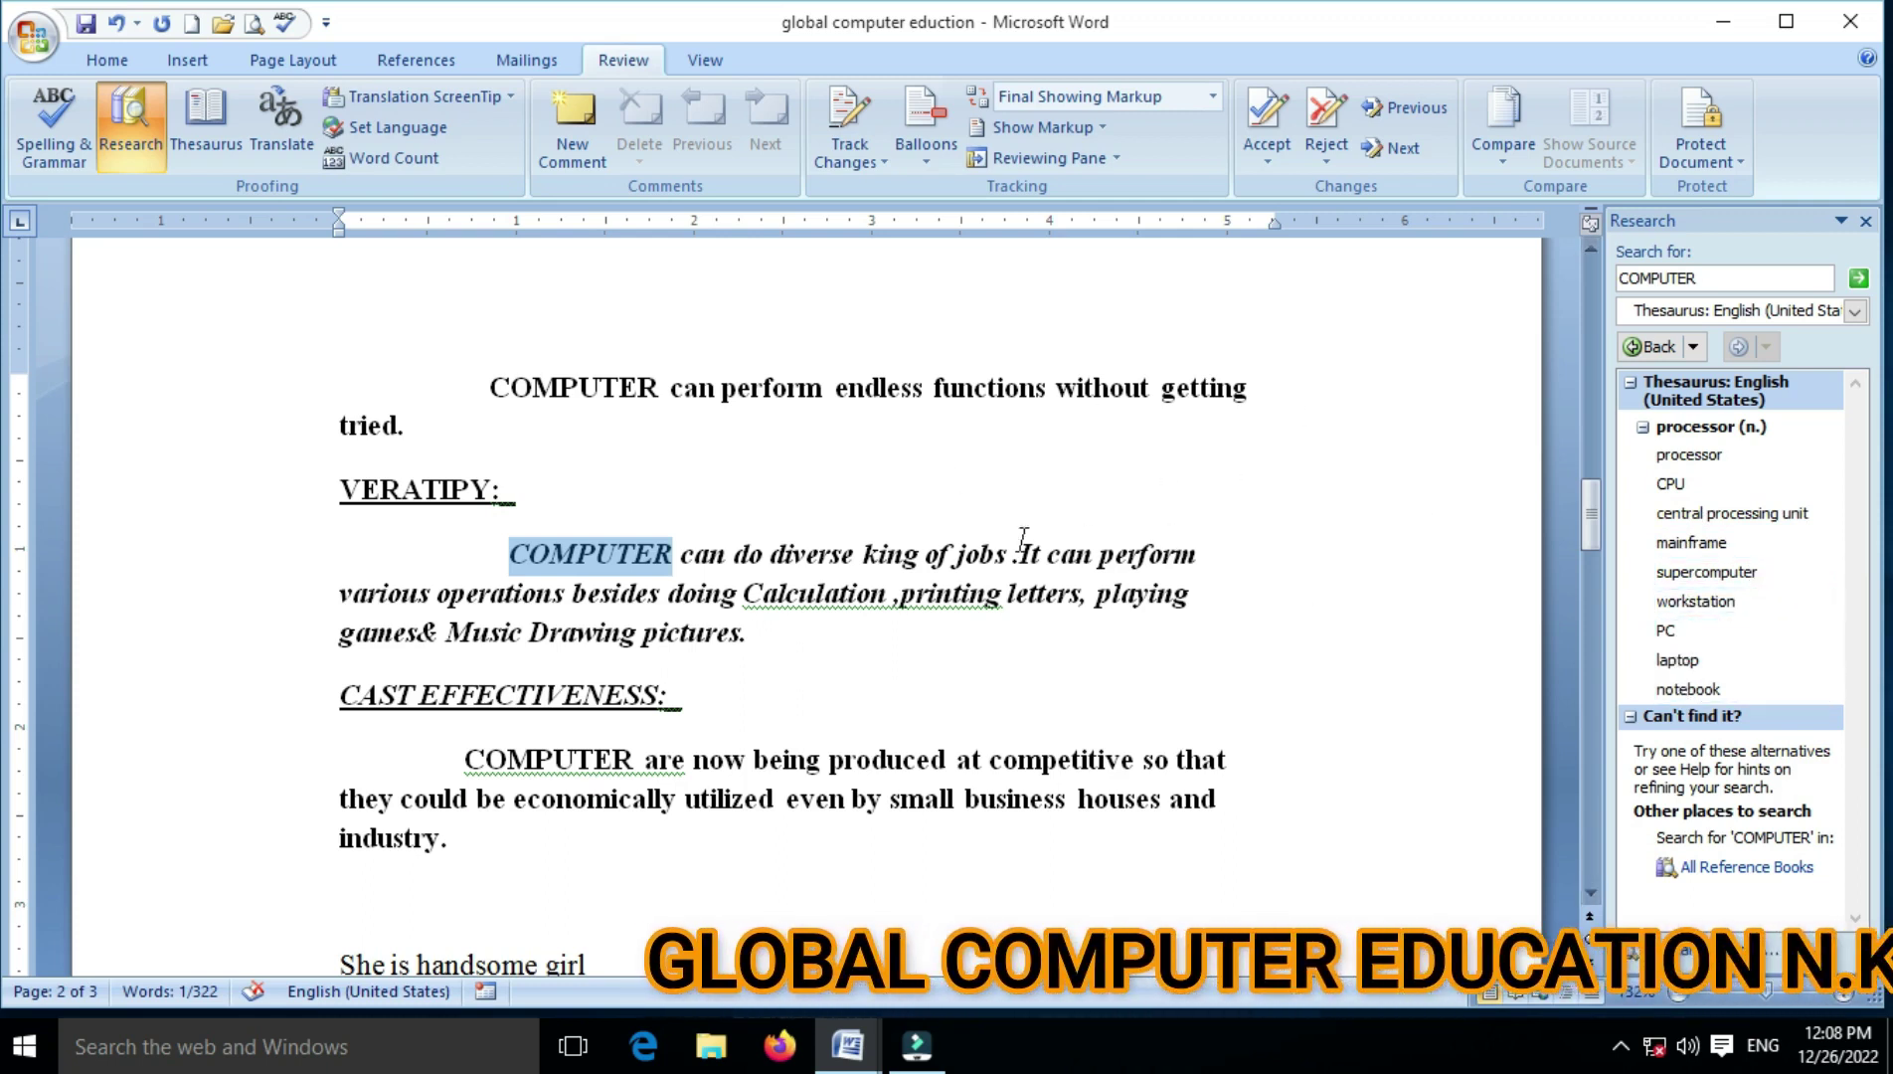
pyautogui.scroll(3, 667, 545)
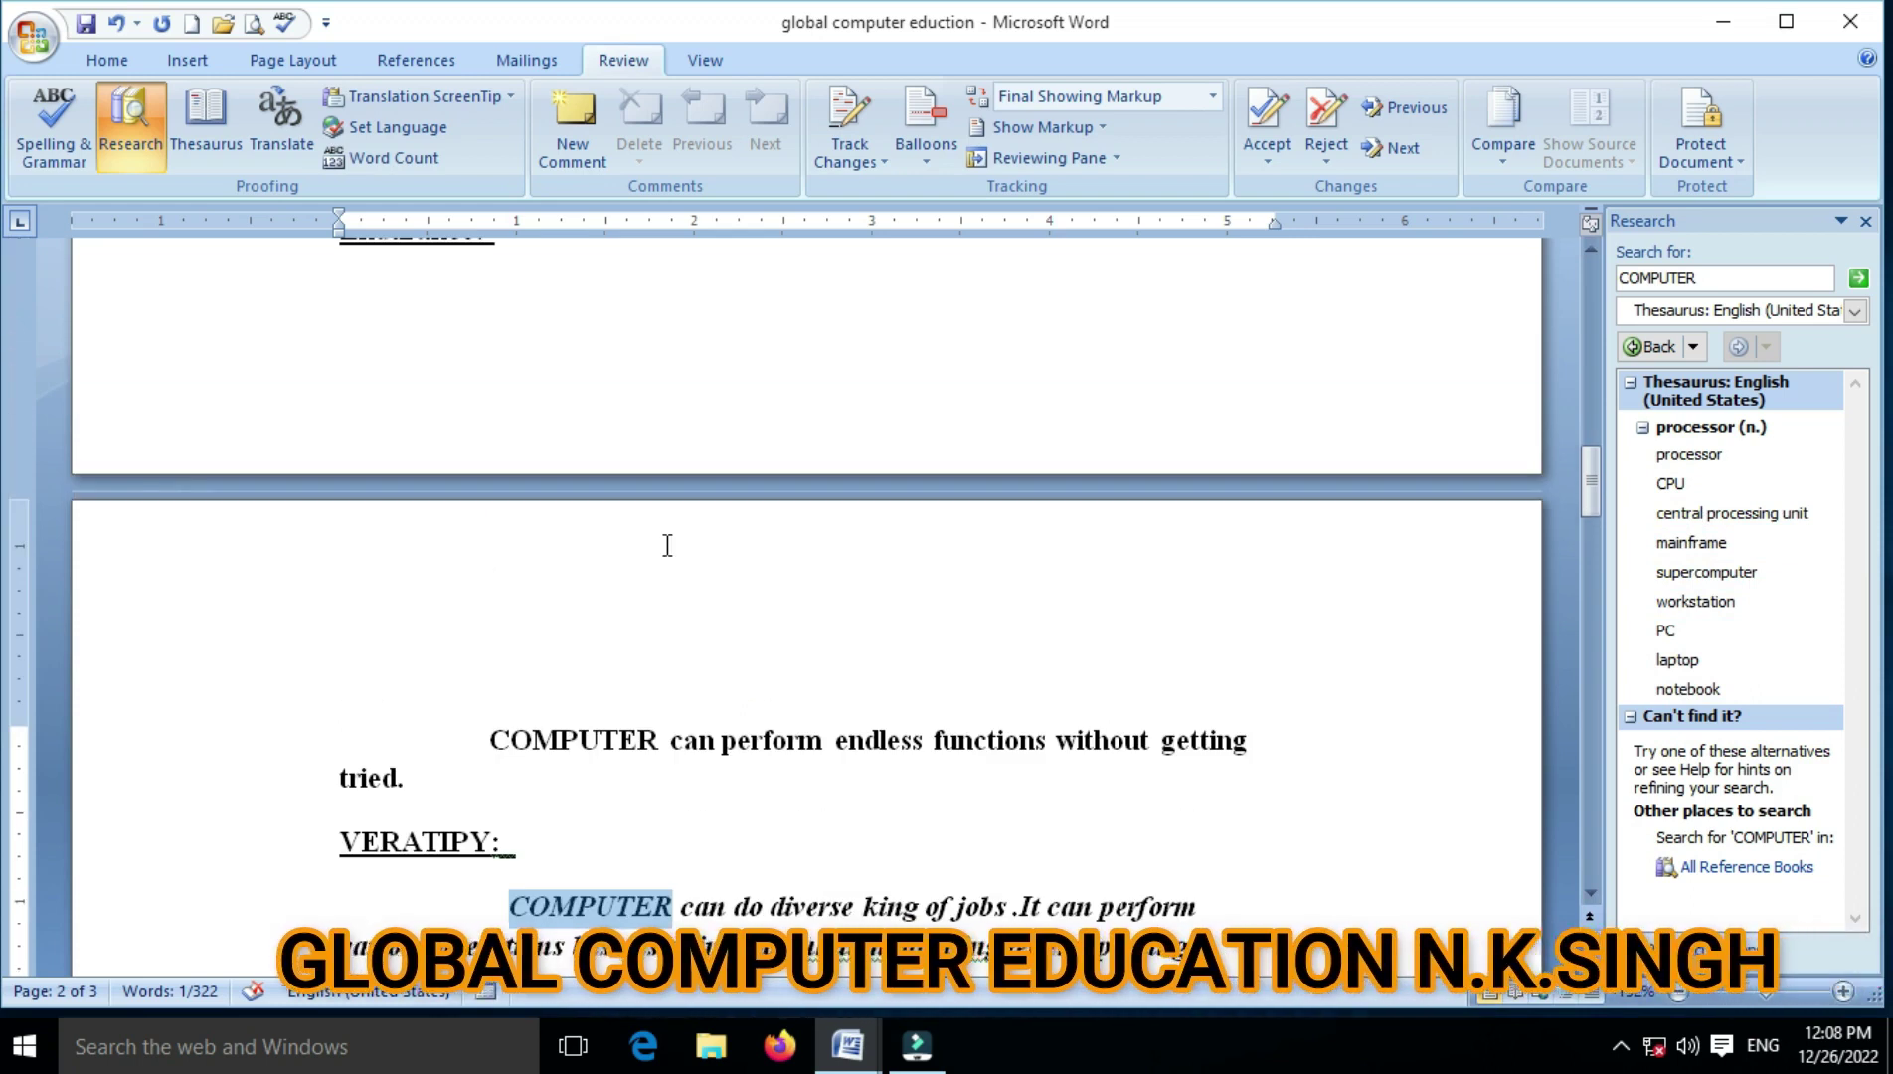
pyautogui.scroll(-2, 663, 542)
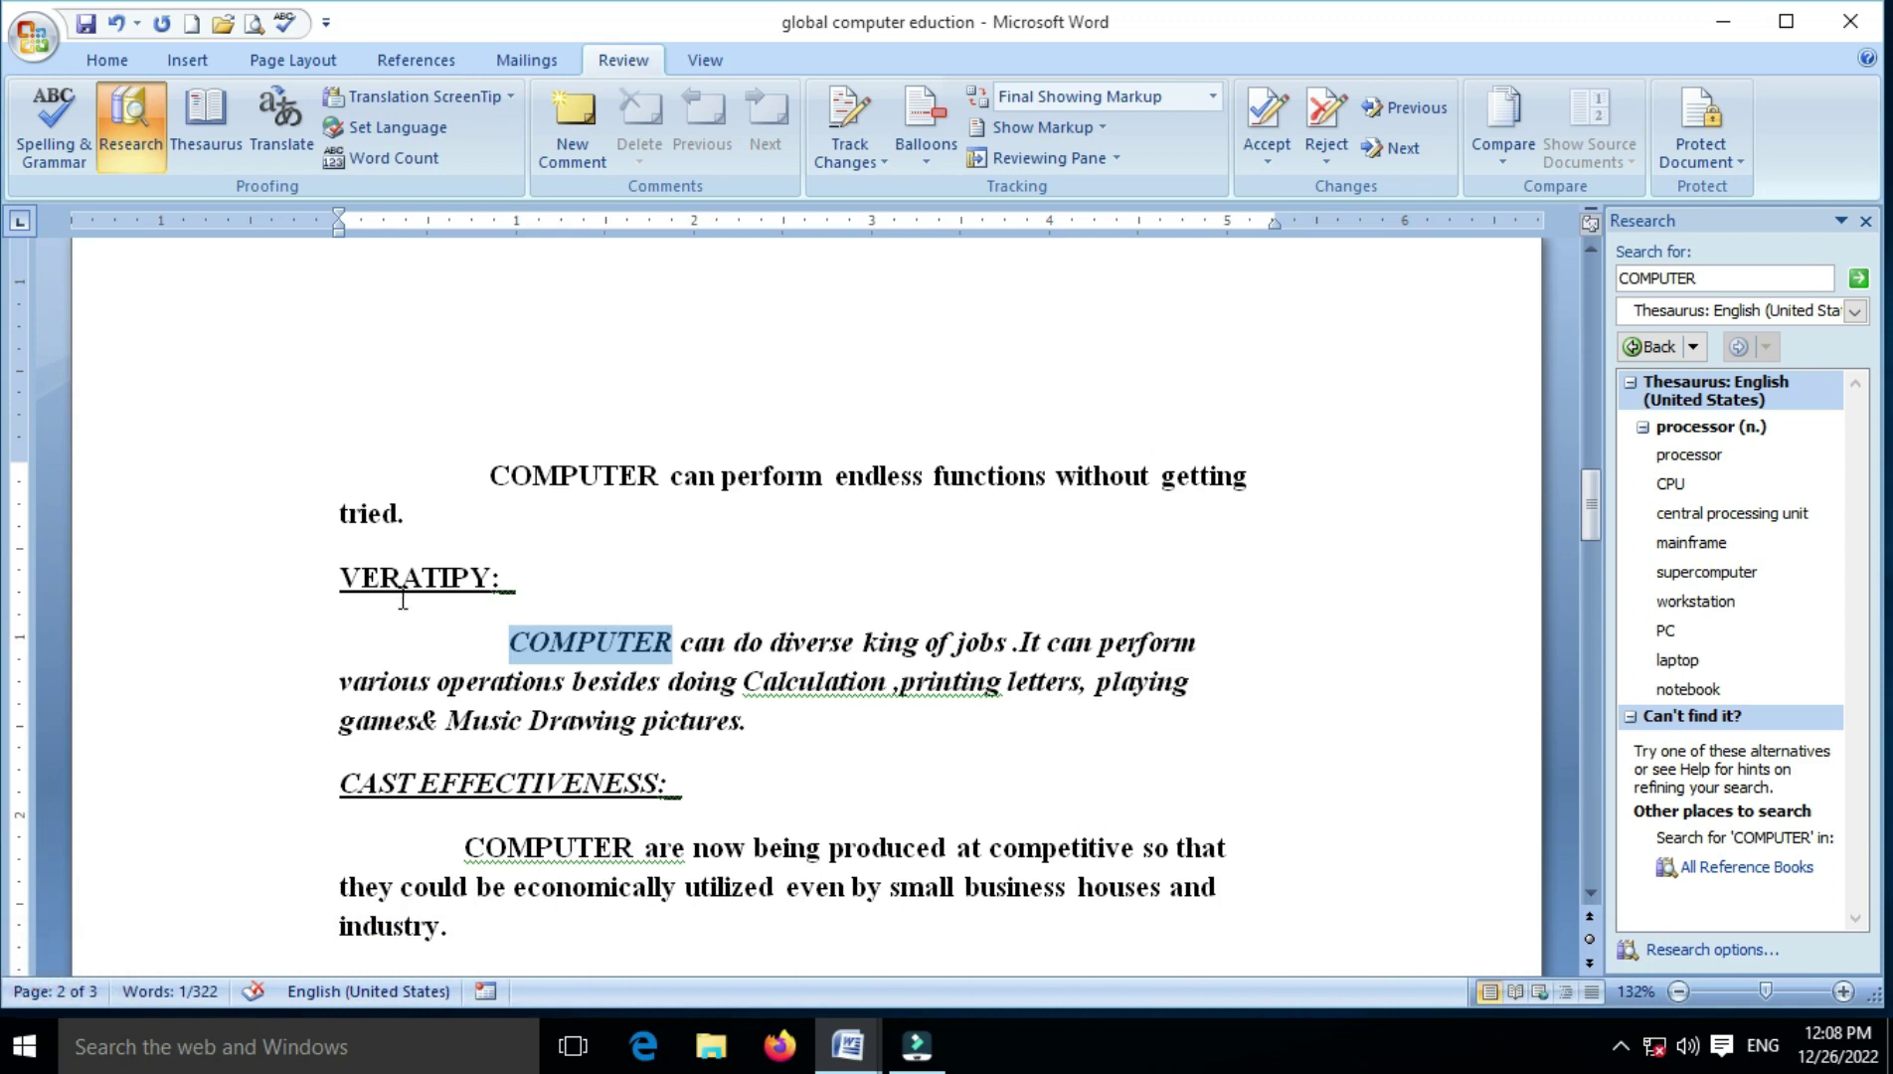
pyautogui.click(676, 639)
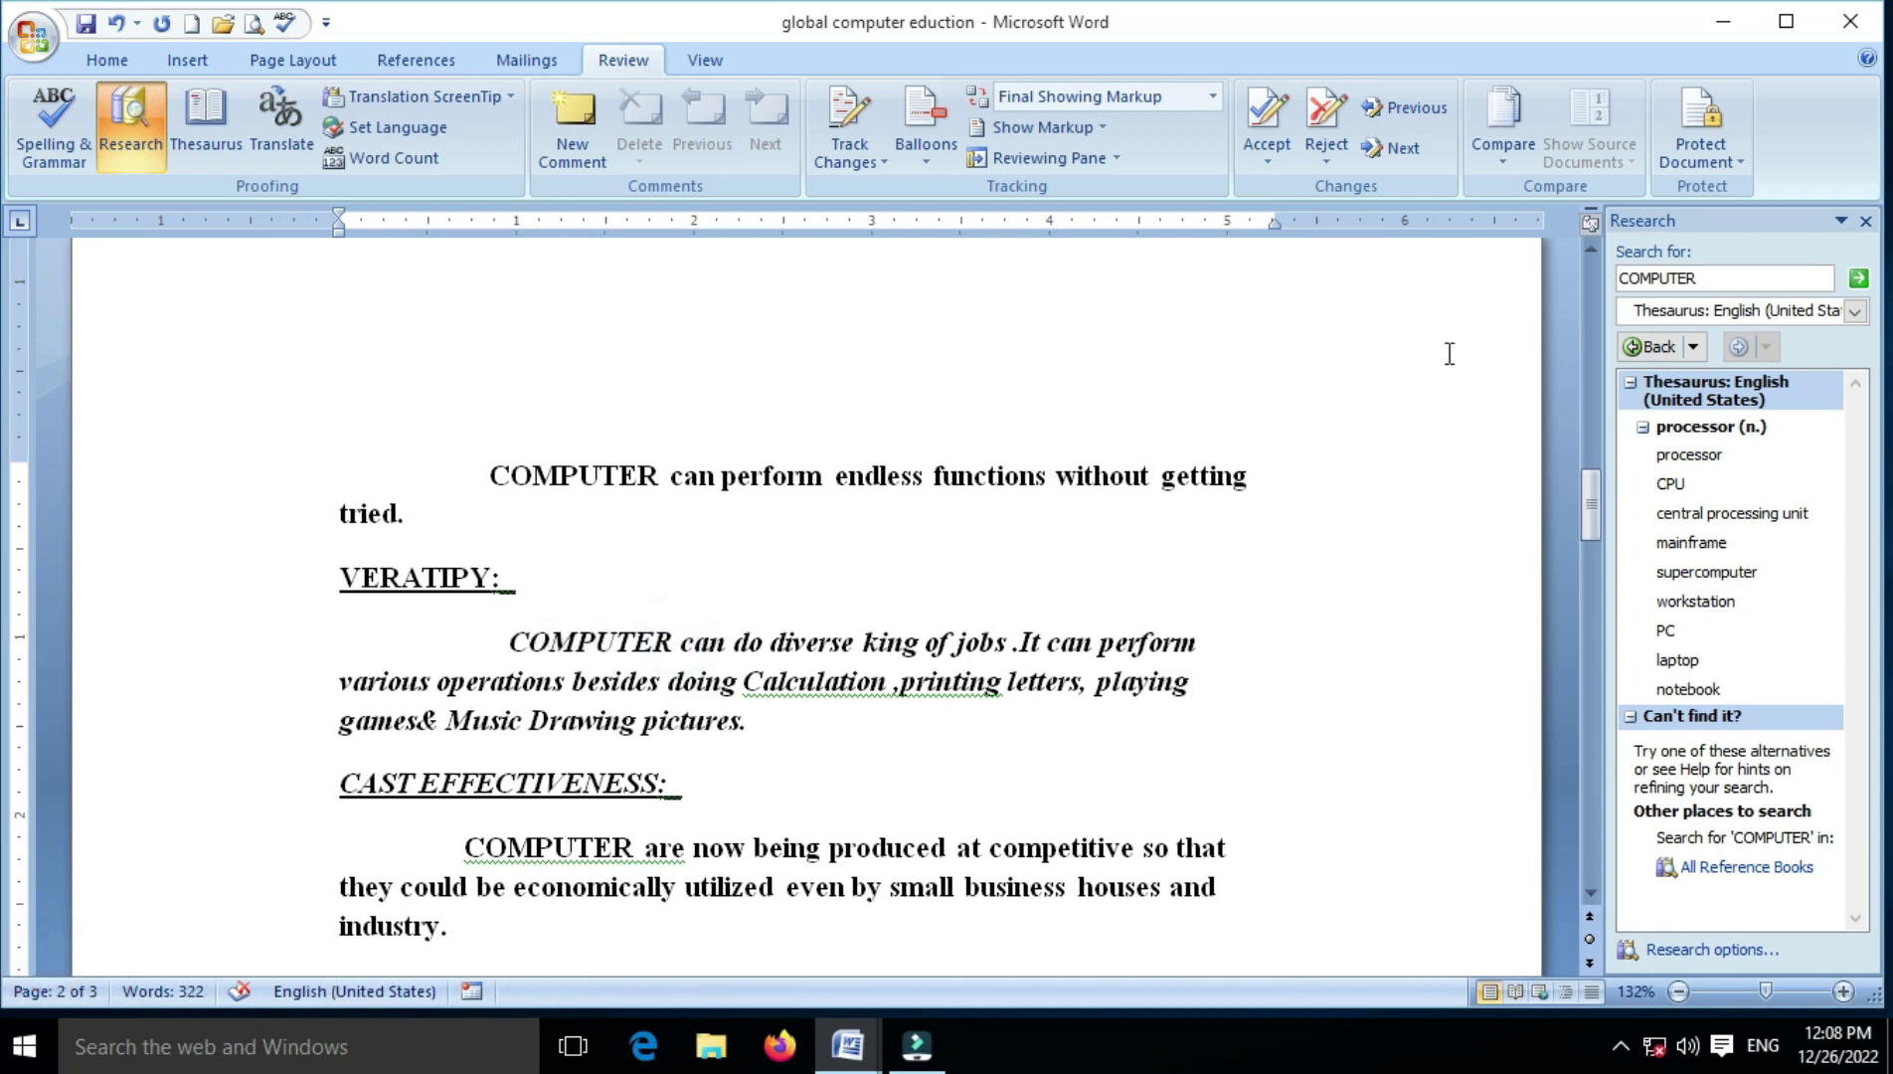
pyautogui.click(707, 63)
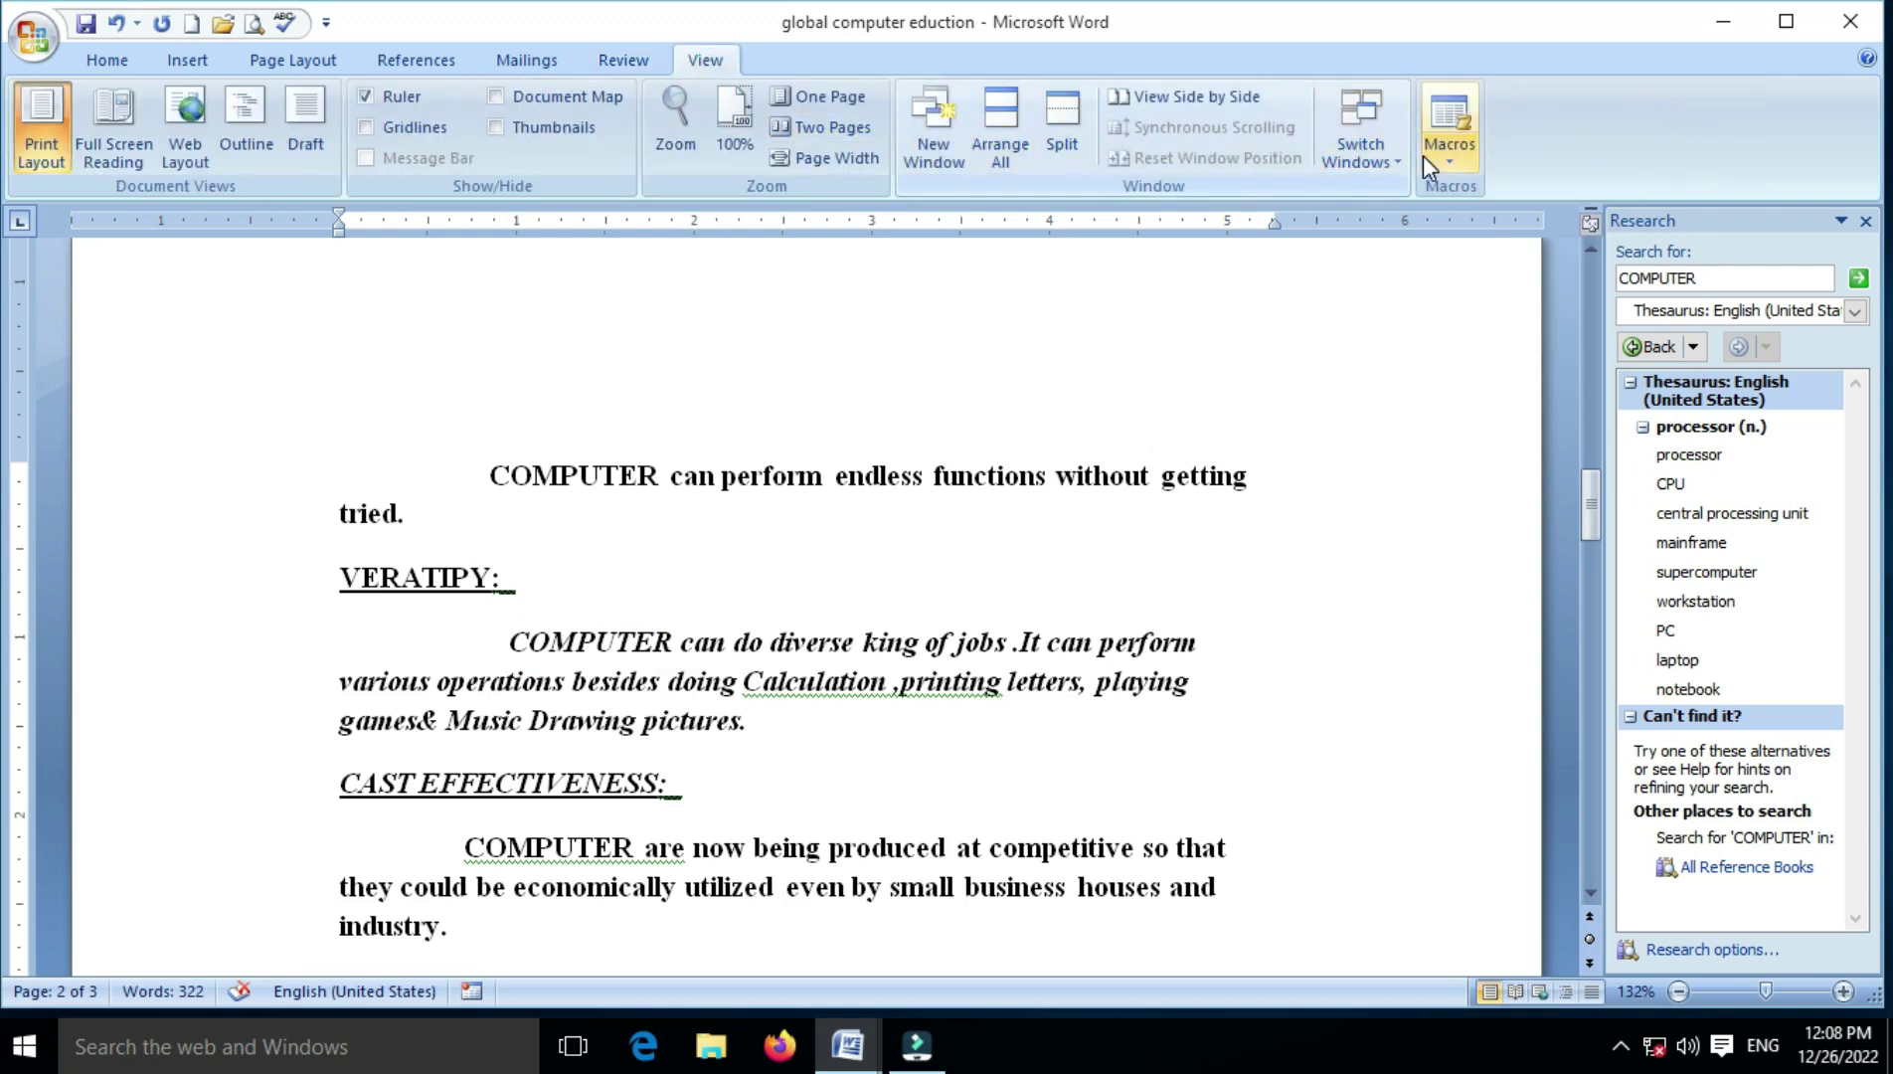
# - Return to the Review tab and close the Research pane showing the thesaurus results
pyautogui.click(641, 67)
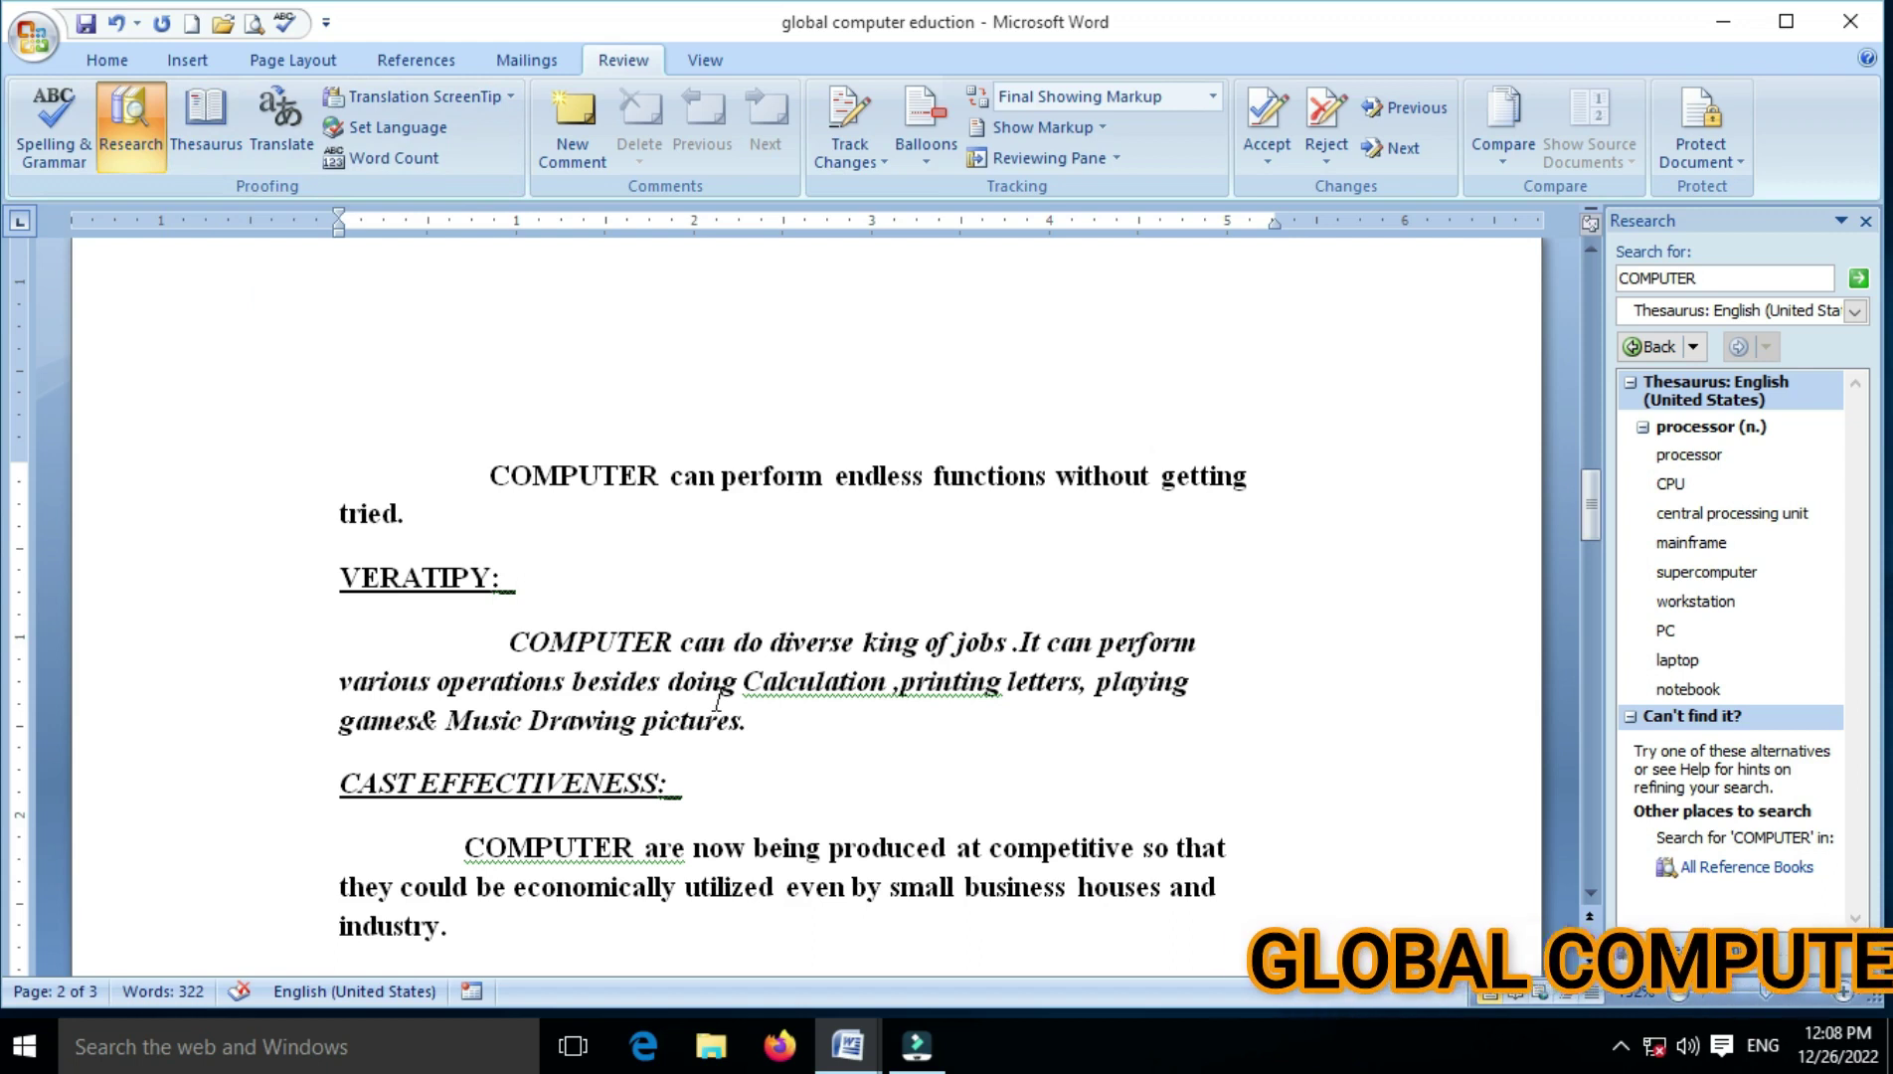
pyautogui.scroll(-1, 718, 699)
pyautogui.scroll(-1, 718, 699)
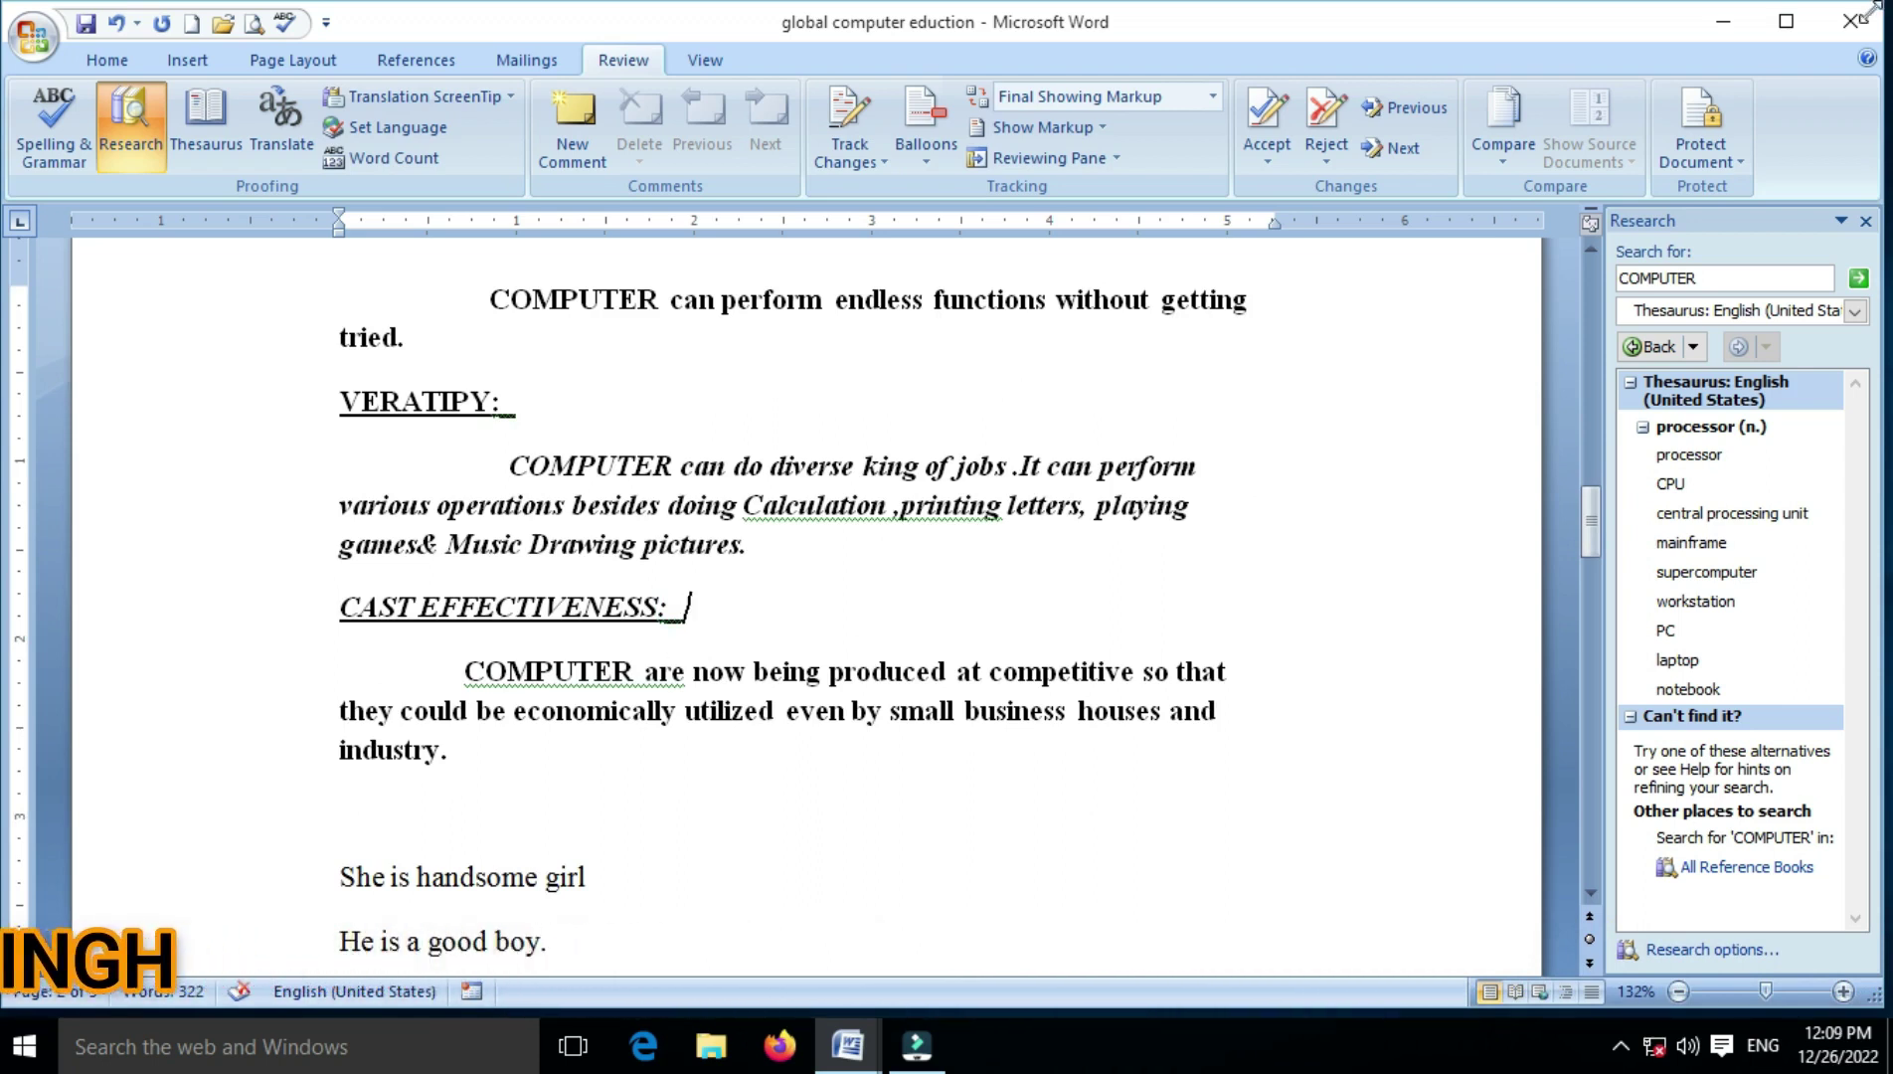
pyautogui.click(1865, 221)
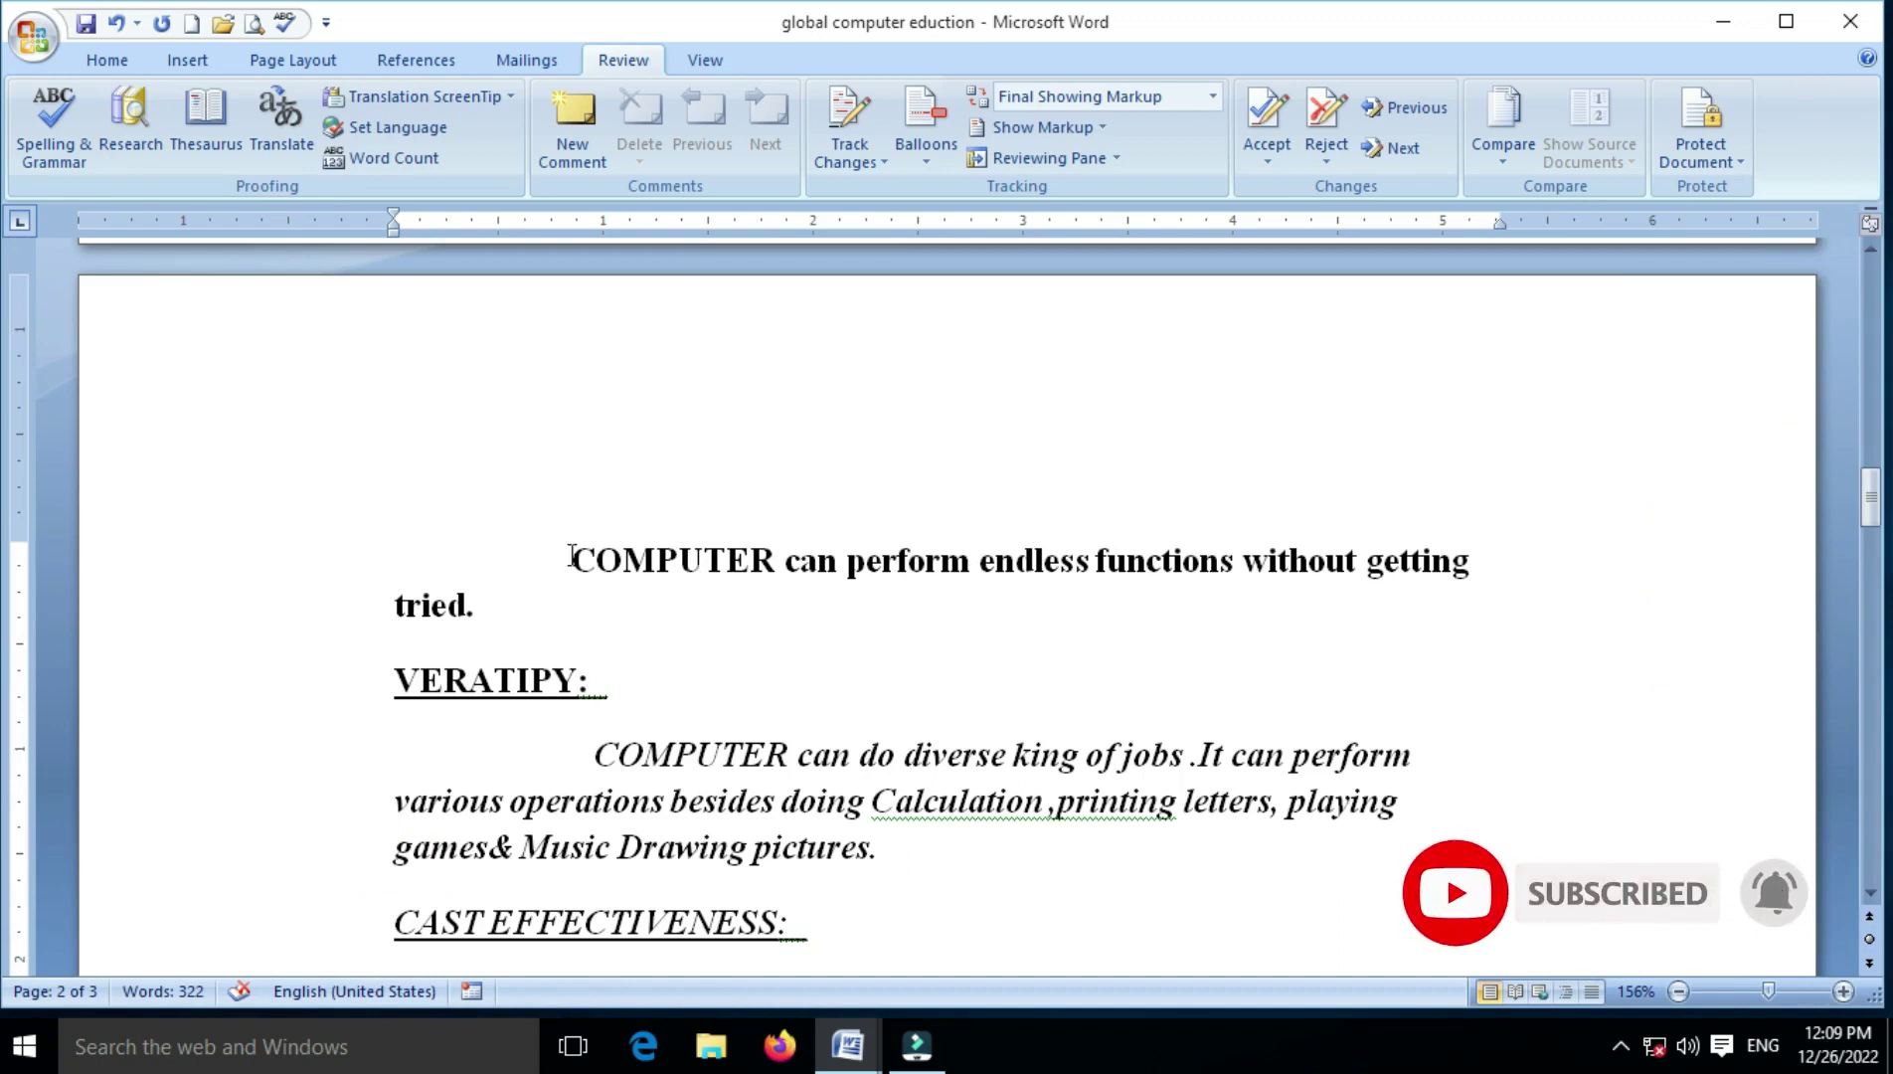
pyautogui.scroll(-5, 783, 588)
pyautogui.scroll(4, 784, 588)
pyautogui.scroll(1, 783, 589)
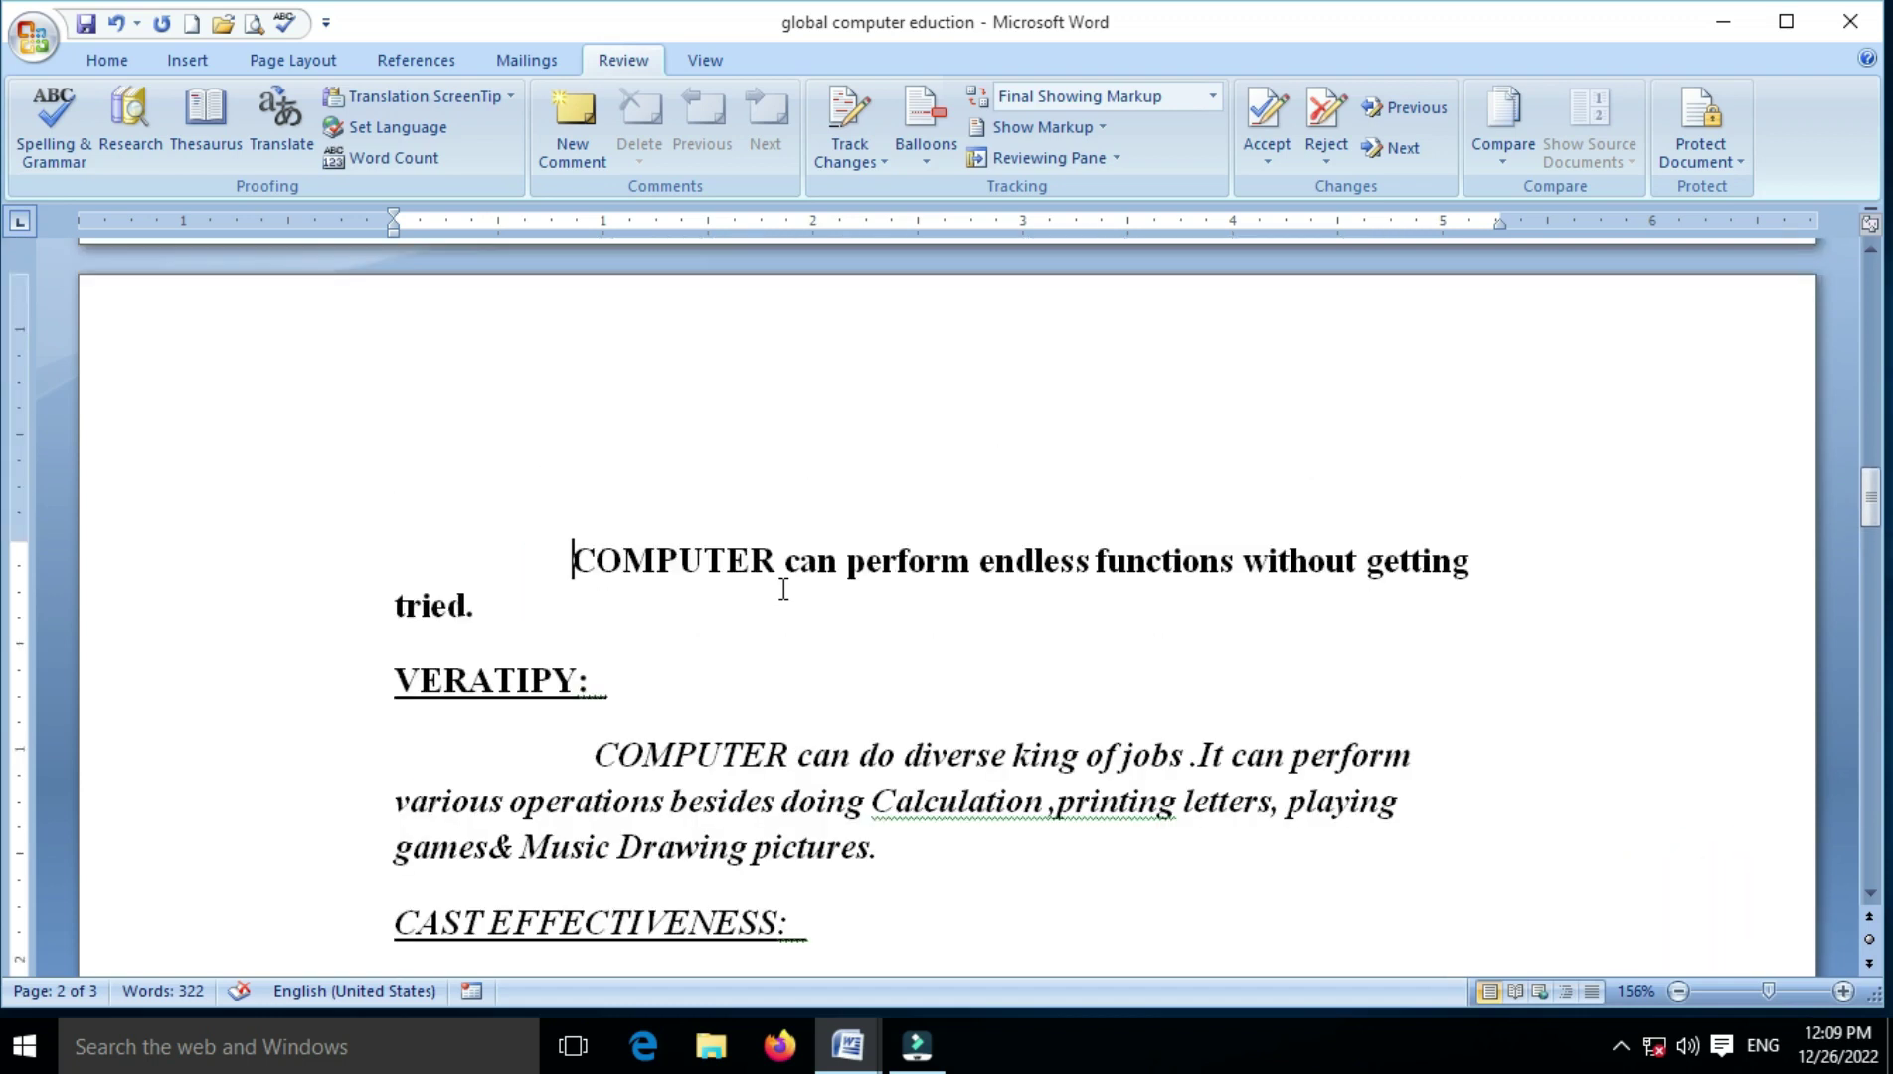